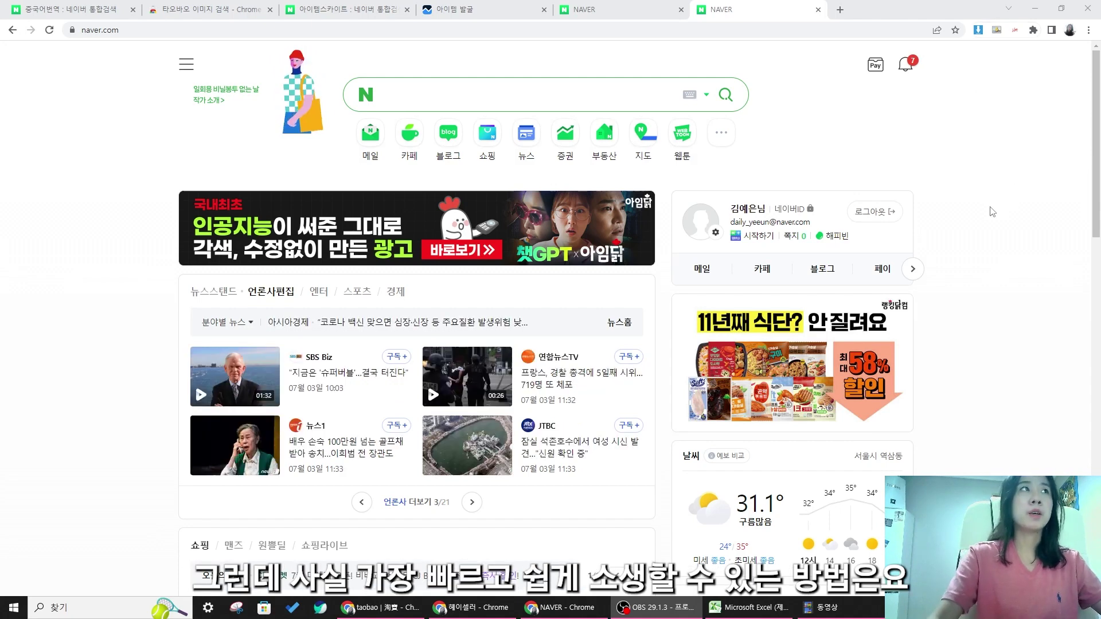
- Search Naver for '일본 패션 브랜드'
{"action": "left_click", "coordinate": [439, 96]}
{"action": "type", "text": "일본"}
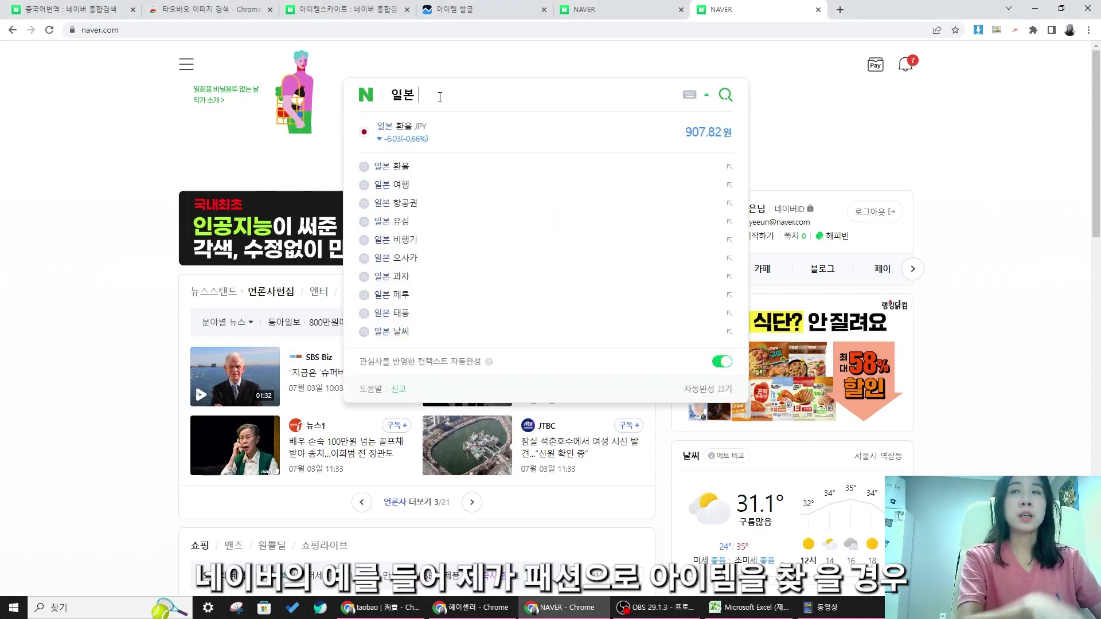
{"action": "type", "text": " 패션 브랜드"}
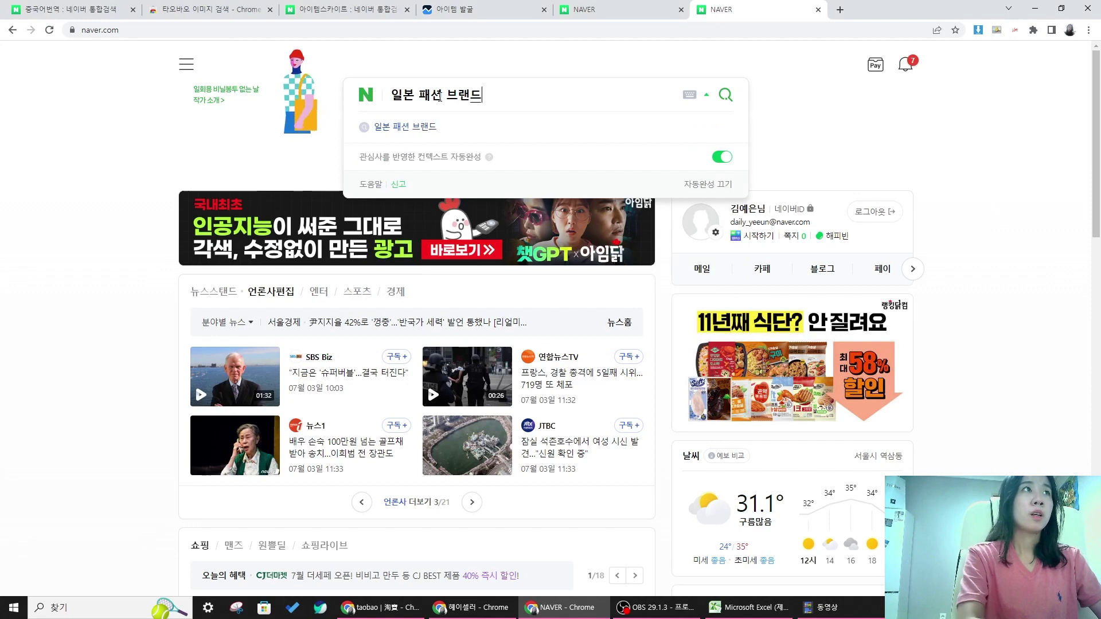
{"action": "key", "text": "Return"}
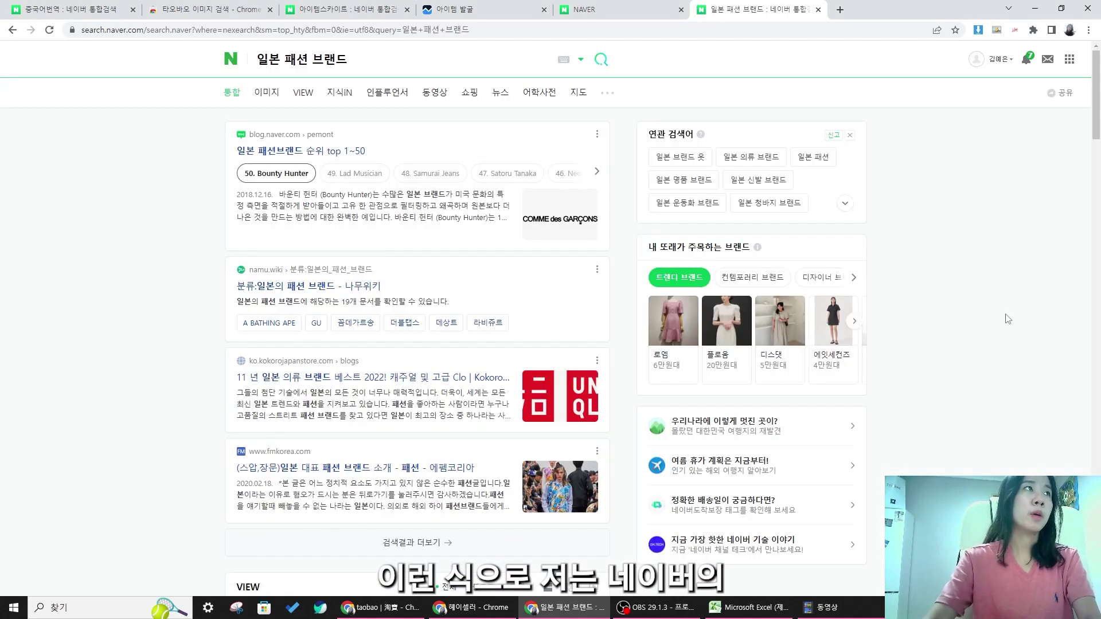
- Show the 쇼핑 results filtered to 해외직구, then select '브랜드' in the query
{"action": "left_click", "coordinate": [469, 94]}
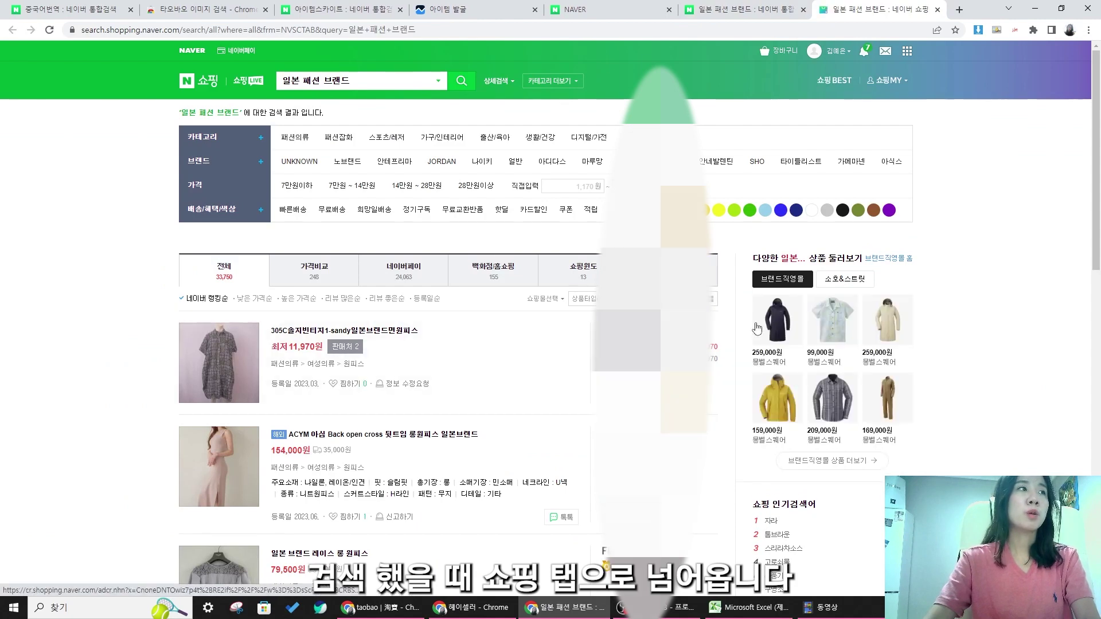
{"action": "left_click", "coordinate": [671, 515]}
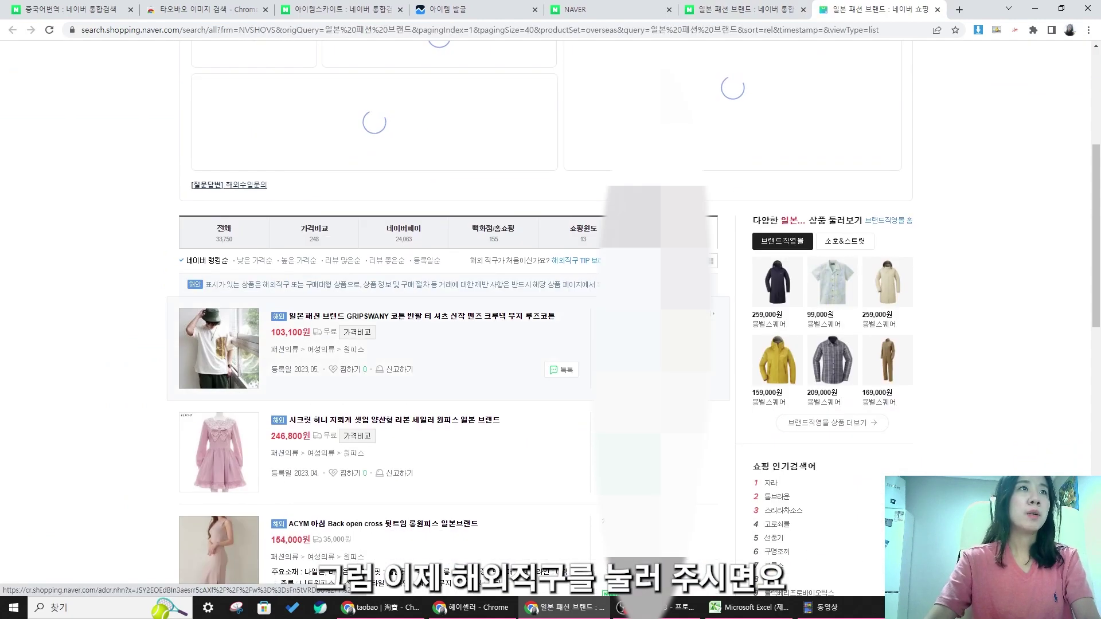
{"action": "scroll", "coordinate": [436, 318], "scroll_direction": "down", "scroll_amount": 6}
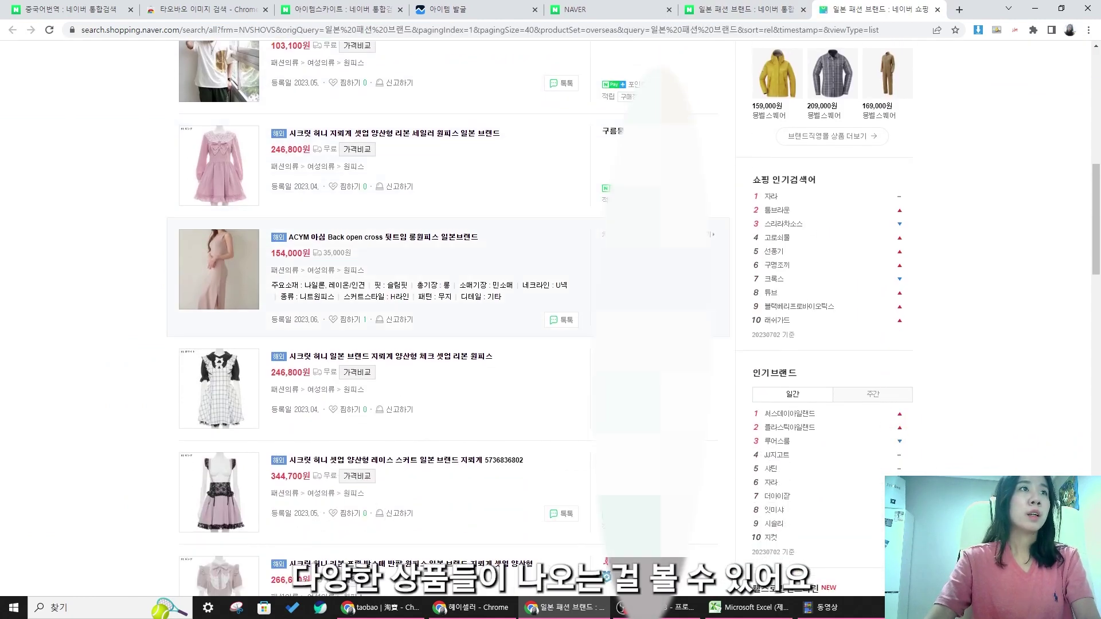
{"action": "scroll", "coordinate": [344, 241], "scroll_direction": "down", "scroll_amount": 9}
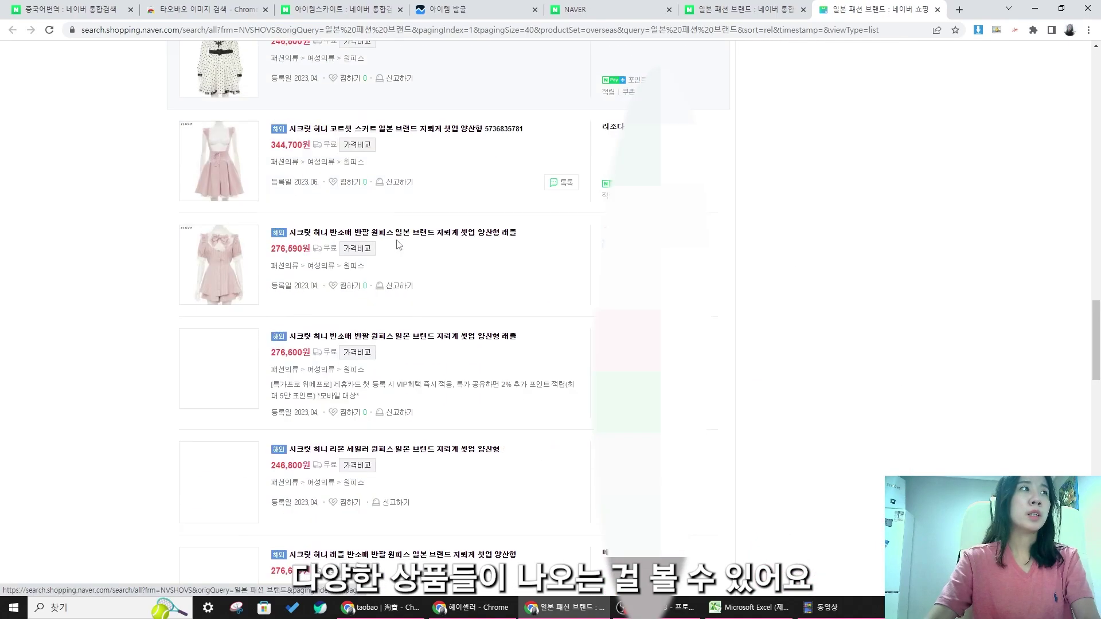
{"action": "scroll", "coordinate": [395, 240], "scroll_direction": "up", "scroll_amount": 20}
{"action": "left_click_drag", "start_coordinate": [320, 81], "coordinate": [442, 101]}
- Shorten the query to '일본 패션' and rerun the search
{"action": "key", "text": "BackSpace"}
{"action": "key", "text": "Return"}
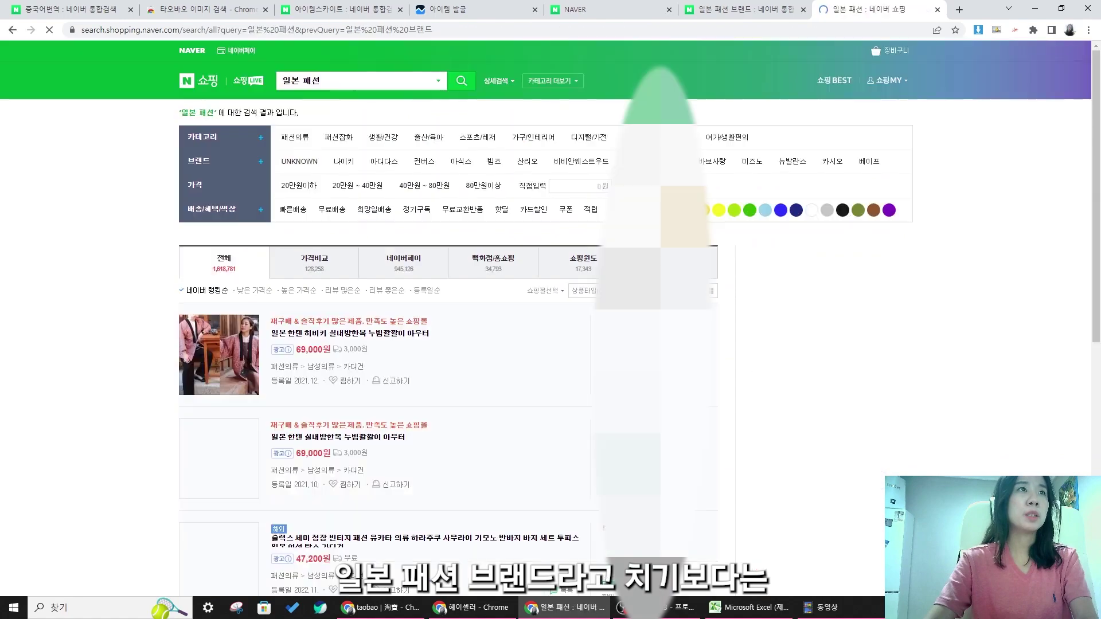
{"action": "scroll", "coordinate": [719, 248], "scroll_direction": "down", "scroll_amount": 2}
{"action": "scroll", "coordinate": [719, 248], "scroll_direction": "down", "scroll_amount": 7}
{"action": "scroll", "coordinate": [718, 244], "scroll_direction": "up", "scroll_amount": 2}
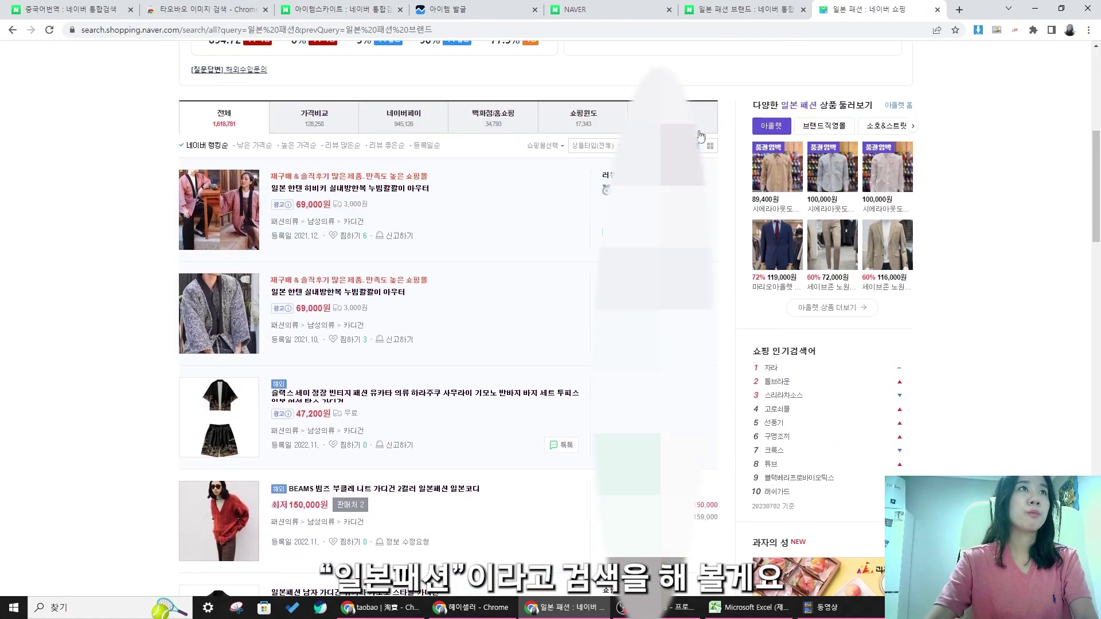
- Filter to 해외직구 results and open the 덩크재팬 store from its listing
{"action": "left_click", "coordinate": [691, 128]}
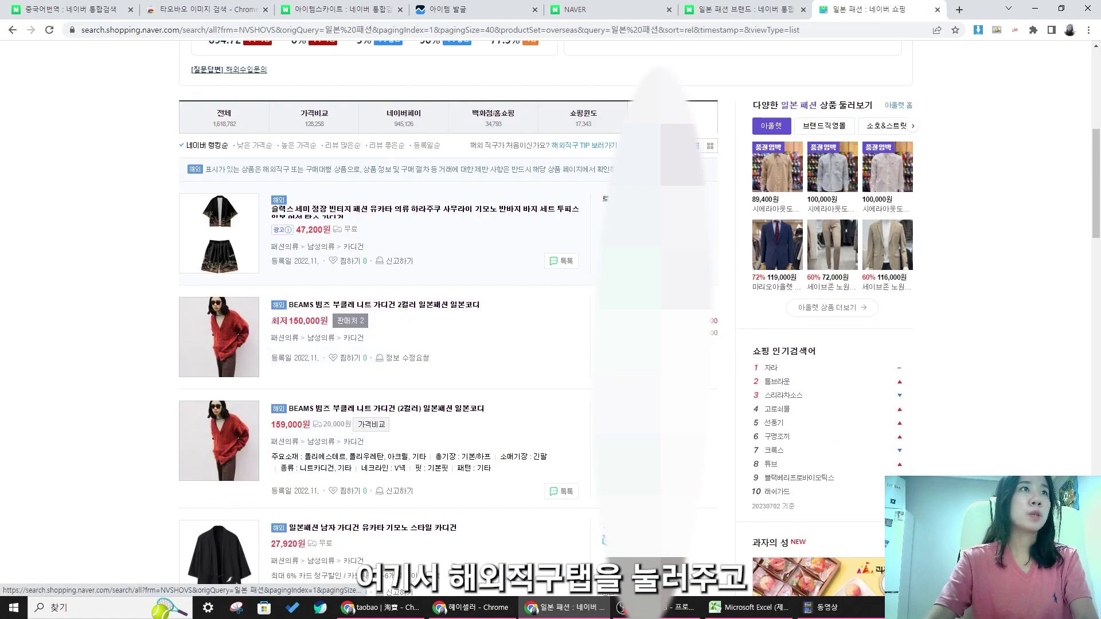
{"action": "scroll", "coordinate": [717, 246], "scroll_direction": "down", "scroll_amount": 2}
{"action": "scroll", "coordinate": [717, 247], "scroll_direction": "down", "scroll_amount": 2}
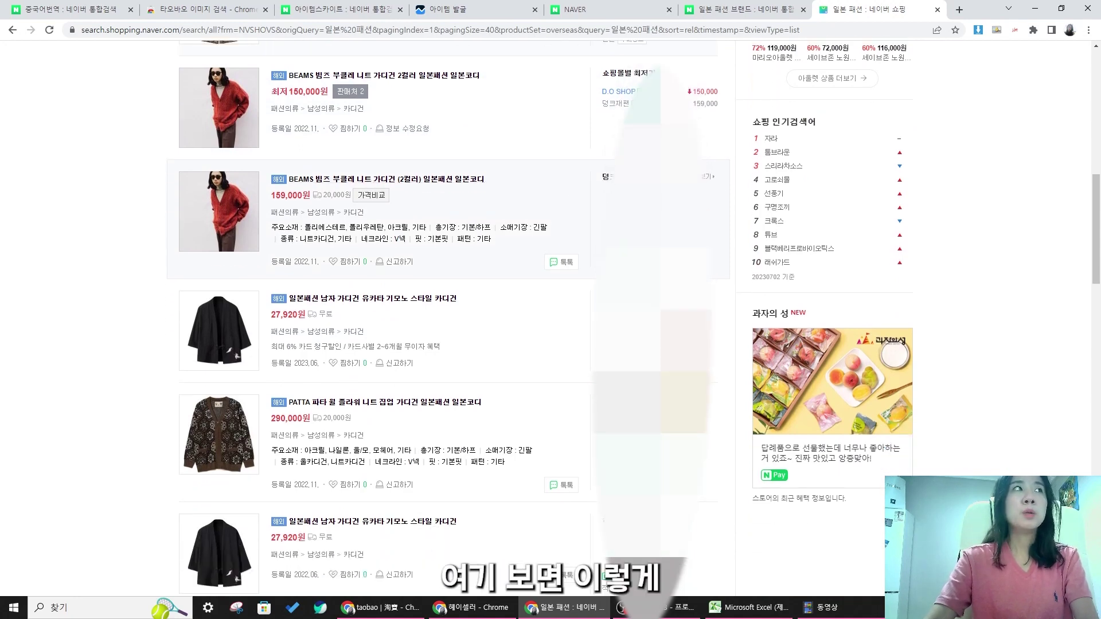
{"action": "scroll", "coordinate": [717, 246], "scroll_direction": "down", "scroll_amount": 3}
{"action": "scroll", "coordinate": [717, 246], "scroll_direction": "up", "scroll_amount": 2}
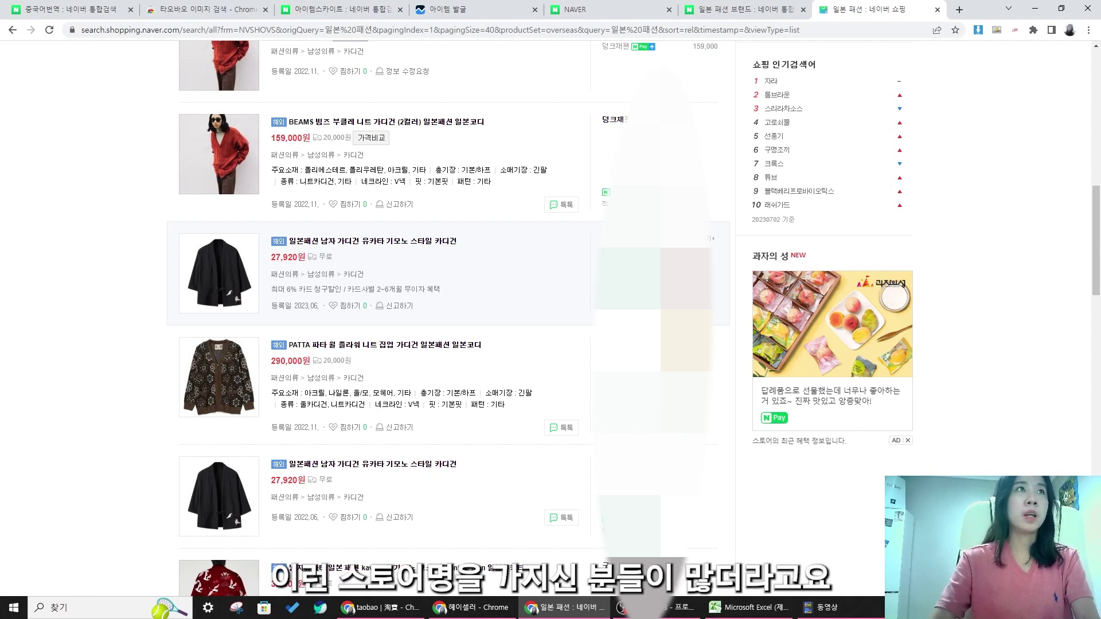
{"action": "scroll", "coordinate": [547, 289], "scroll_direction": "up", "scroll_amount": 3}
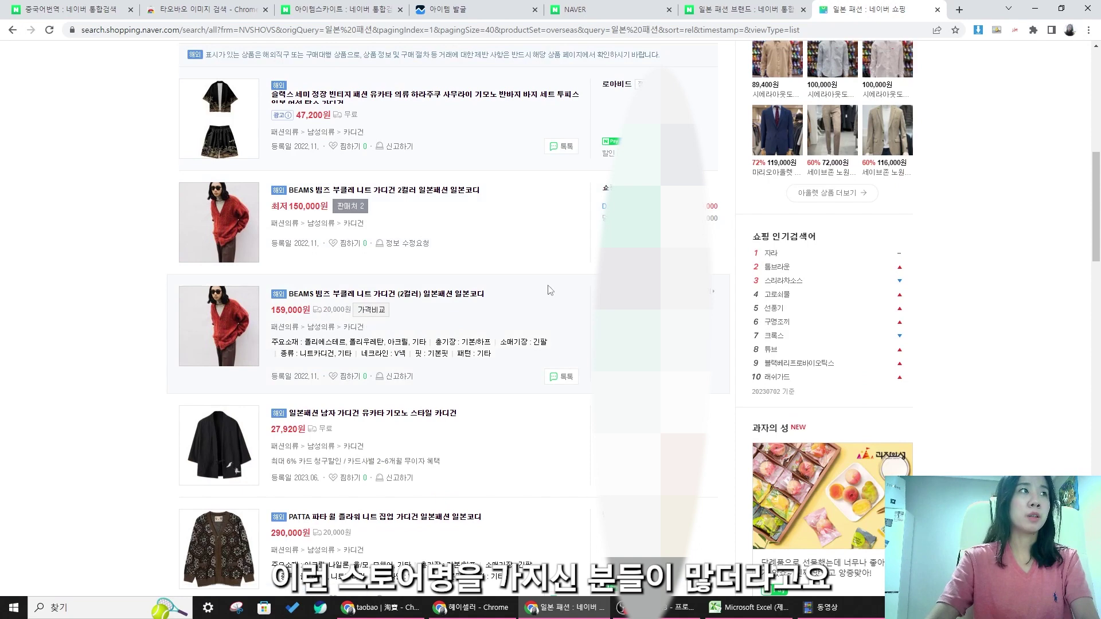
{"action": "left_click", "coordinate": [619, 292]}
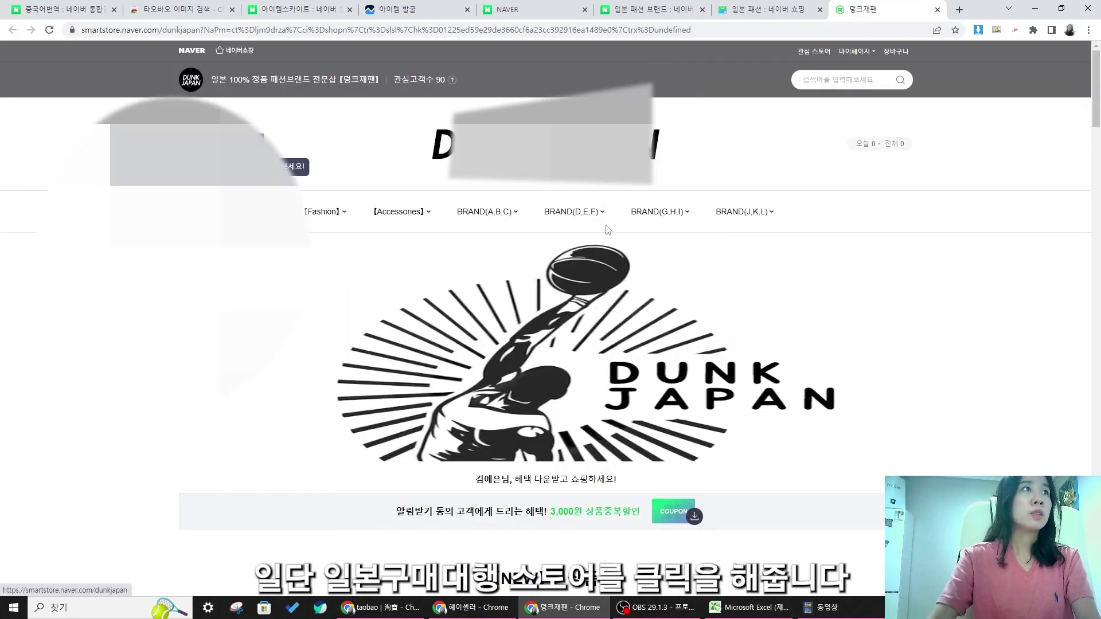
- Expand the store categories, dismiss the notice popup and open the 베스트 best-sellers page
{"action": "left_click", "coordinate": [886, 213]}
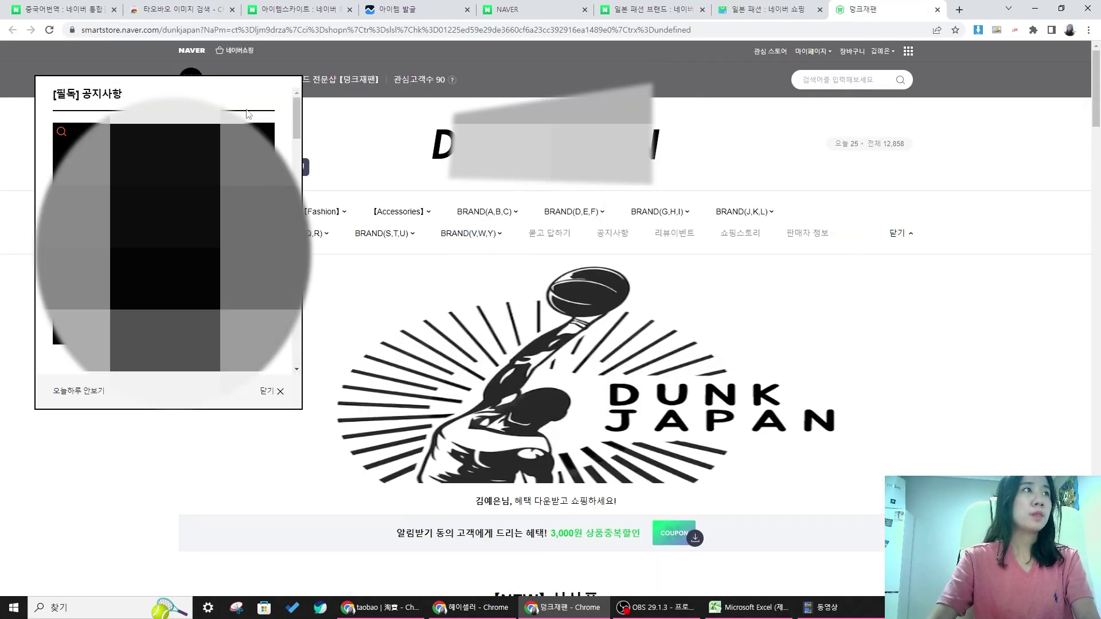
{"action": "left_click", "coordinate": [278, 393]}
{"action": "left_click", "coordinate": [190, 211]}
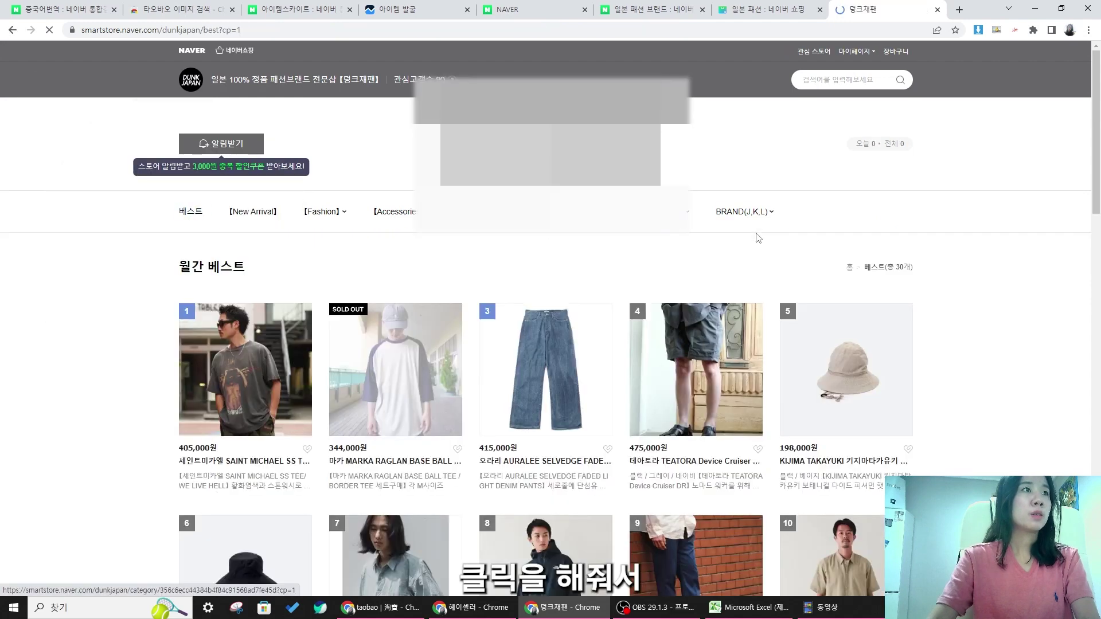
{"action": "scroll", "coordinate": [551, 279], "scroll_direction": "down", "scroll_amount": 3}
- View the TEATORA product page, then return to the best-seller list
{"action": "left_click_drag", "start_coordinate": [163, 181], "coordinate": [247, 188]}
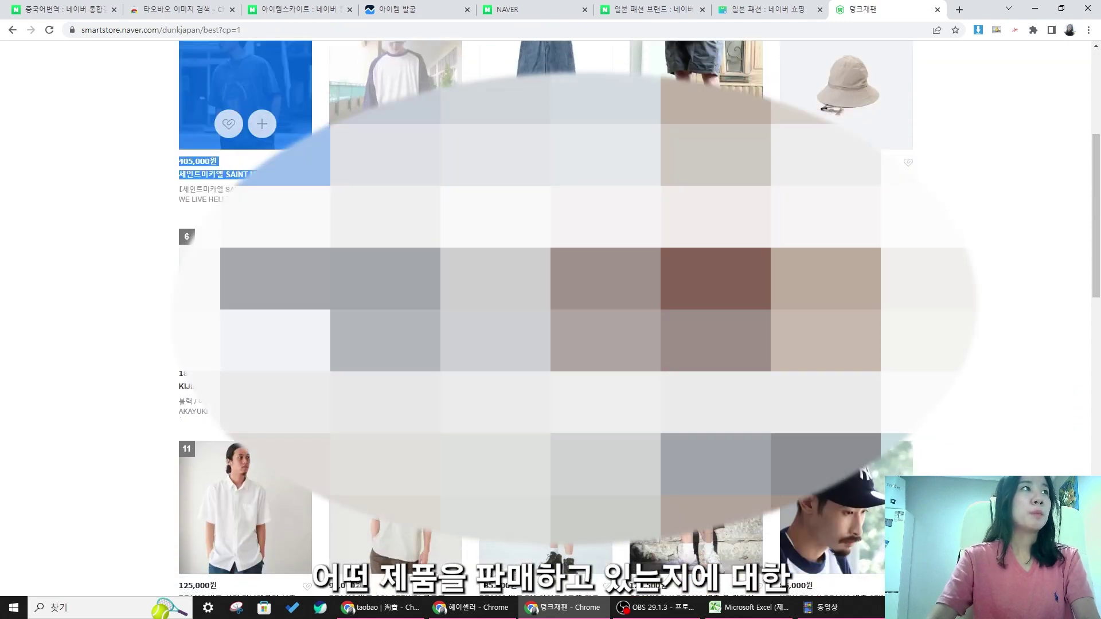
{"action": "left_click", "coordinate": [3, 201]}
{"action": "left_click_drag", "start_coordinate": [321, 190], "coordinate": [697, 172]}
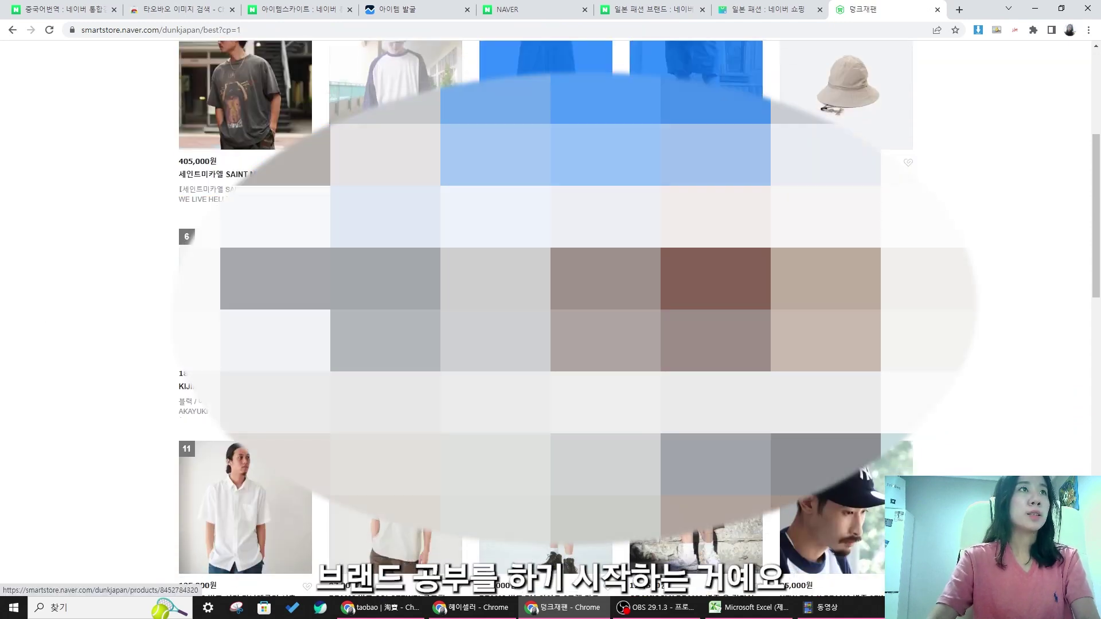
{"action": "left_click", "coordinate": [697, 172]}
{"action": "left_click", "coordinate": [696, 126]}
{"action": "left_click", "coordinate": [12, 32]}
- Scroll through the rest of DUNK JAPAN's best sellers
{"action": "scroll", "coordinate": [402, 246], "scroll_direction": "down", "scroll_amount": 2}
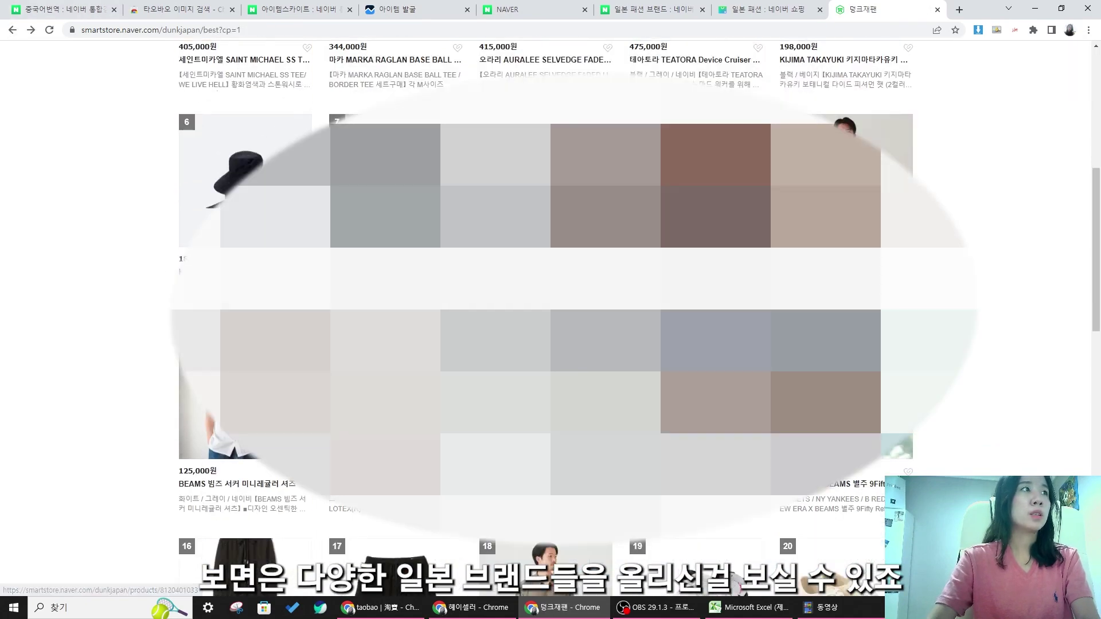
{"action": "scroll", "coordinate": [551, 310], "scroll_direction": "up", "scroll_amount": 5}
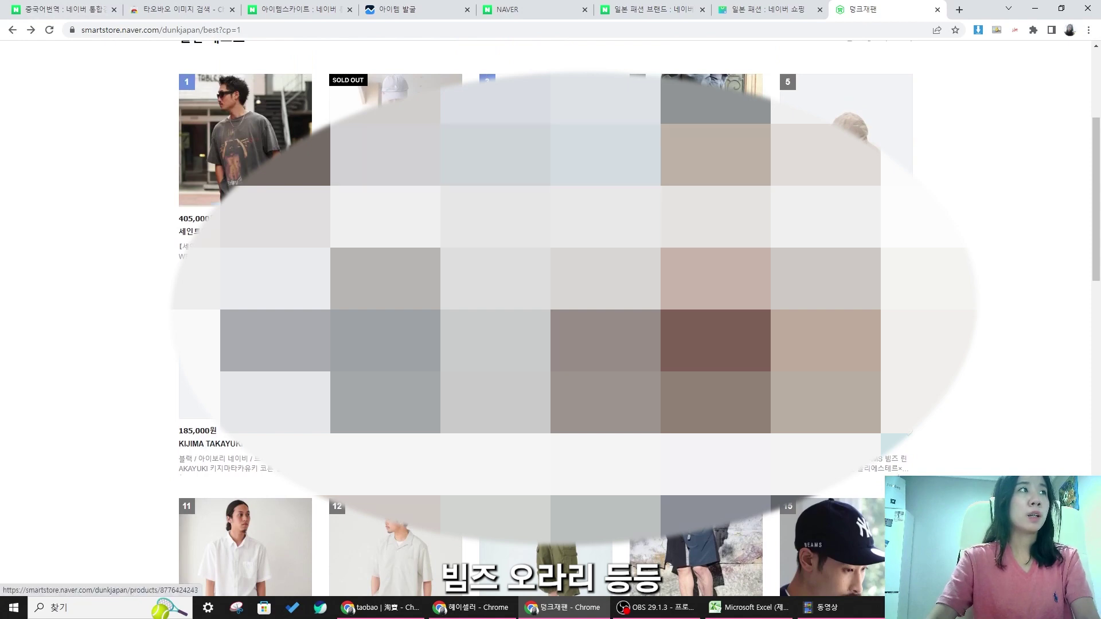
{"action": "scroll", "coordinate": [551, 310], "scroll_direction": "down", "scroll_amount": 2}
{"action": "scroll", "coordinate": [551, 310], "scroll_direction": "down", "scroll_amount": 7}
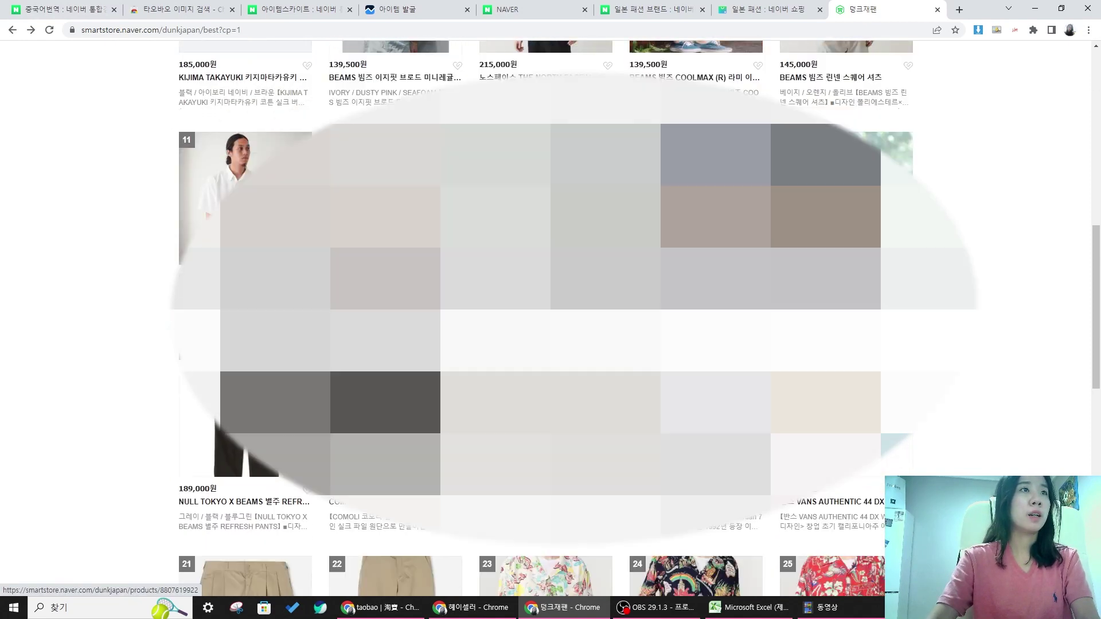
{"action": "scroll", "coordinate": [551, 310], "scroll_direction": "down", "scroll_amount": 6}
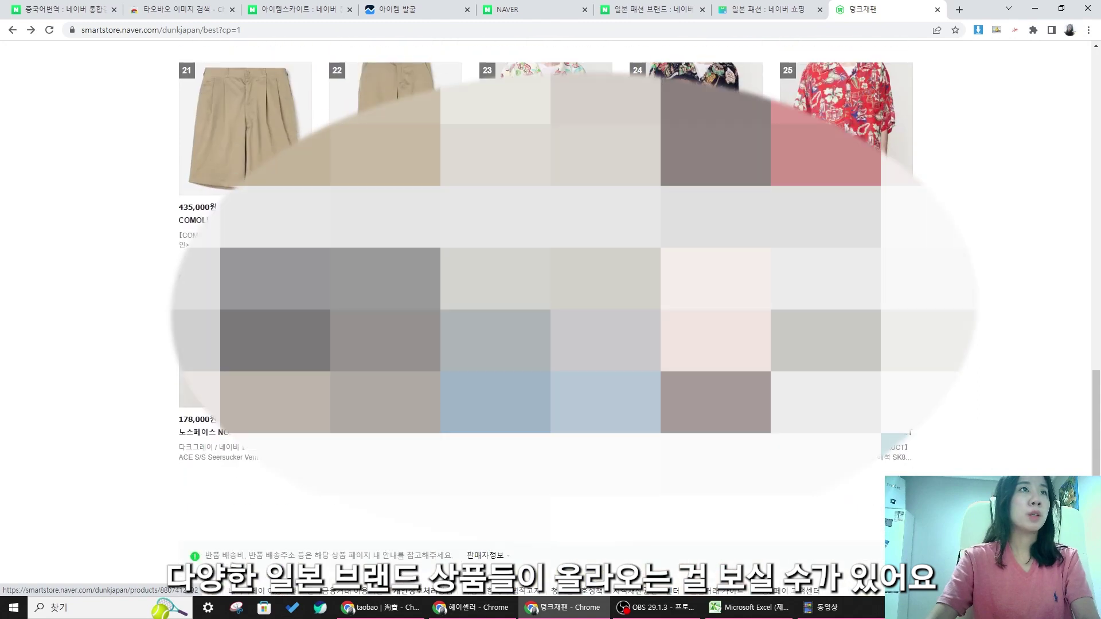
{"action": "scroll", "coordinate": [459, 315], "scroll_direction": "down", "scroll_amount": 12}
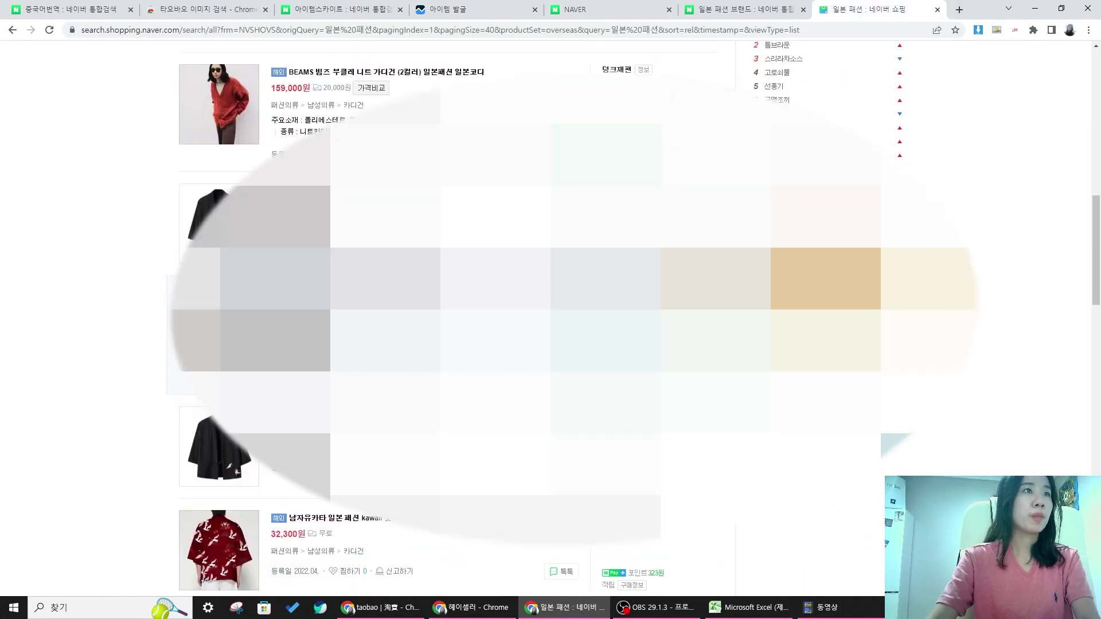
{"action": "scroll", "coordinate": [459, 315], "scroll_direction": "down", "scroll_amount": 15}
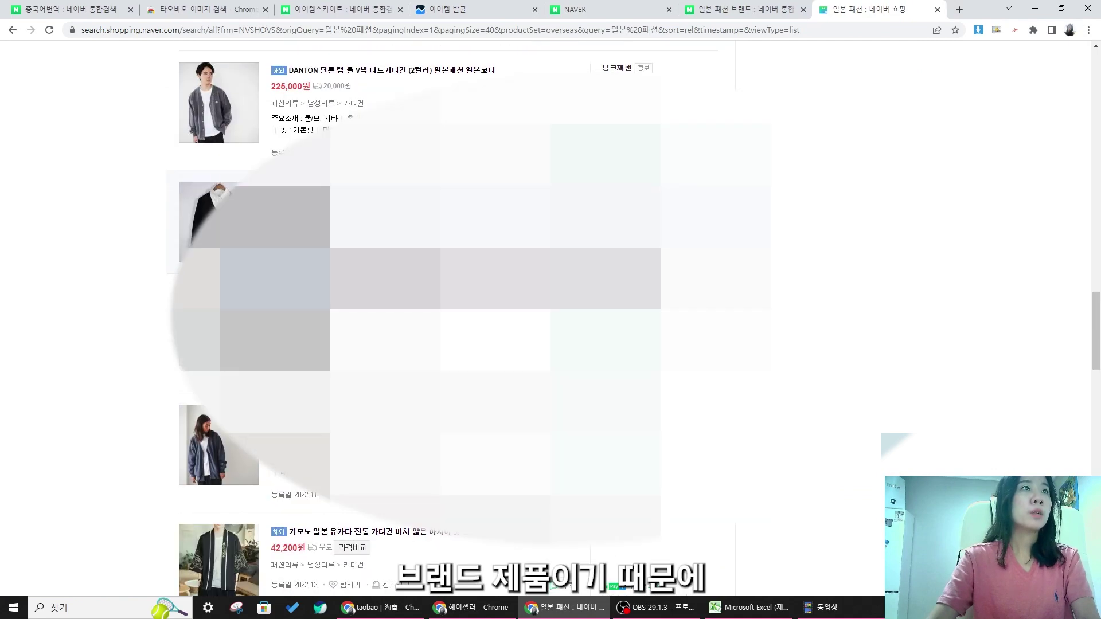
{"action": "left_click", "coordinate": [617, 291]}
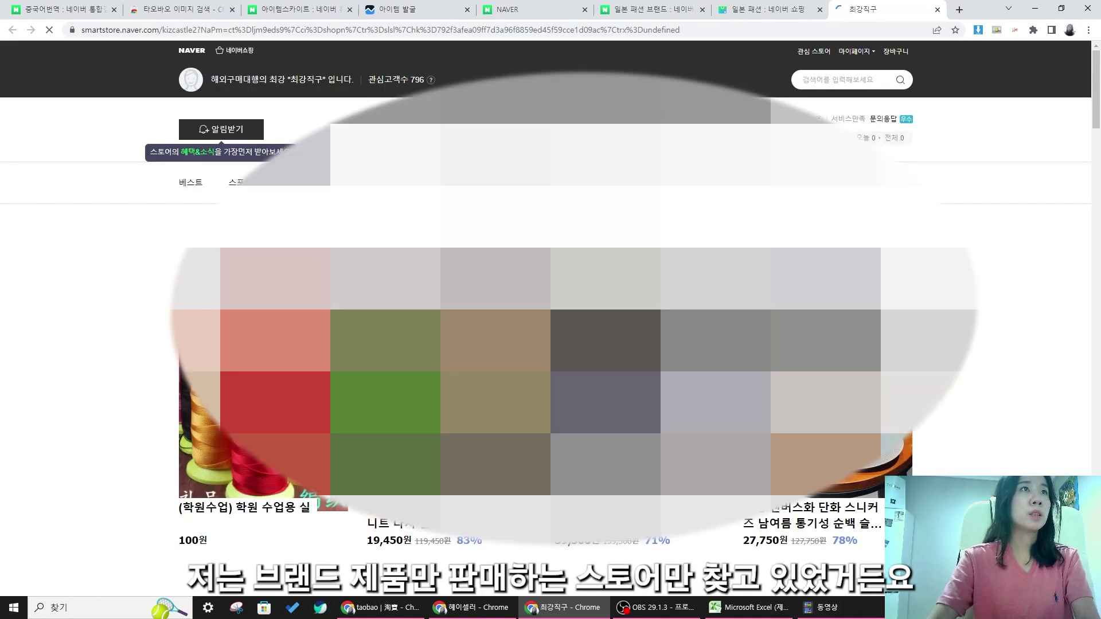
{"action": "left_click", "coordinate": [505, 182]}
{"action": "scroll", "coordinate": [505, 189], "scroll_direction": "down", "scroll_amount": 4}
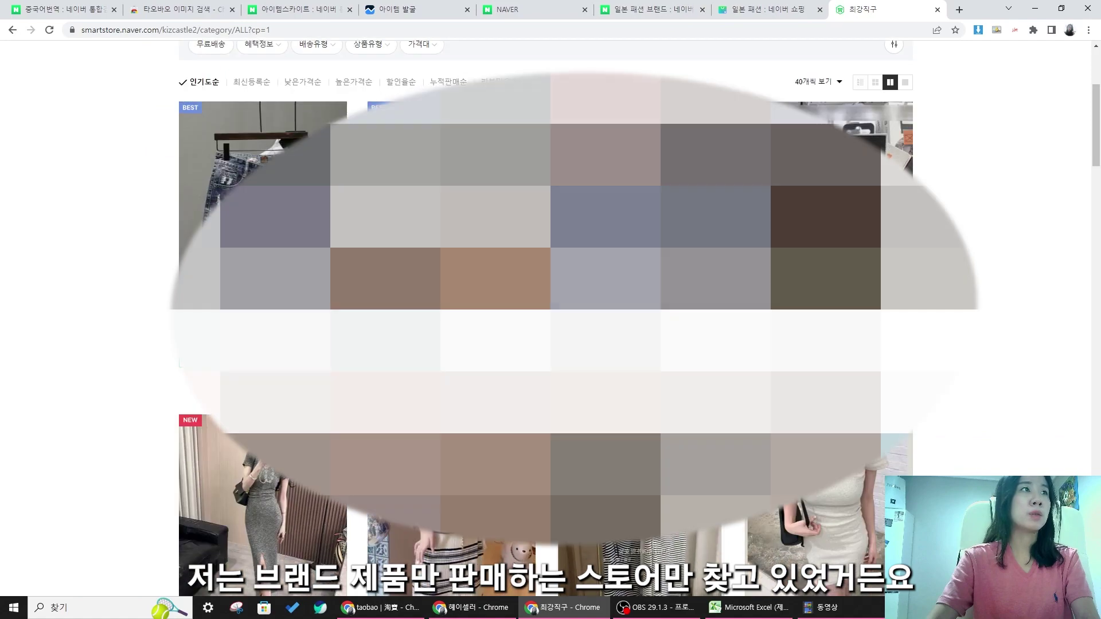
{"action": "scroll", "coordinate": [992, 179], "scroll_direction": "down", "scroll_amount": 3}
{"action": "left_click", "coordinate": [938, 9]}
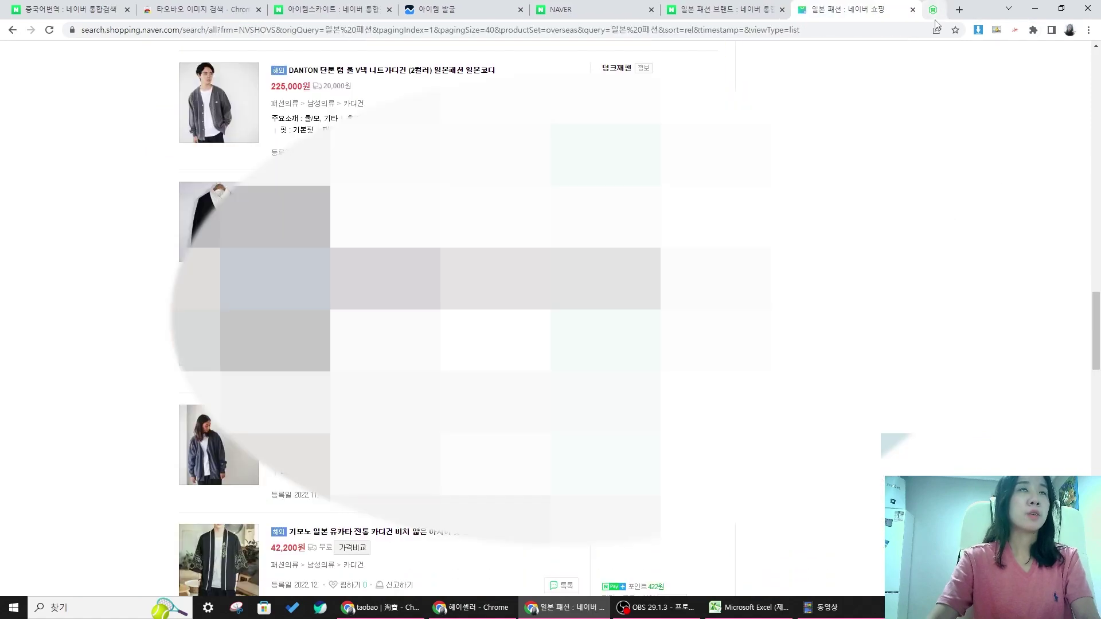
{"action": "scroll", "coordinate": [398, 78], "scroll_direction": "up", "scroll_amount": 15}
- Search Naver Shopping for '이세이미야케'
{"action": "left_click", "coordinate": [381, 80]}
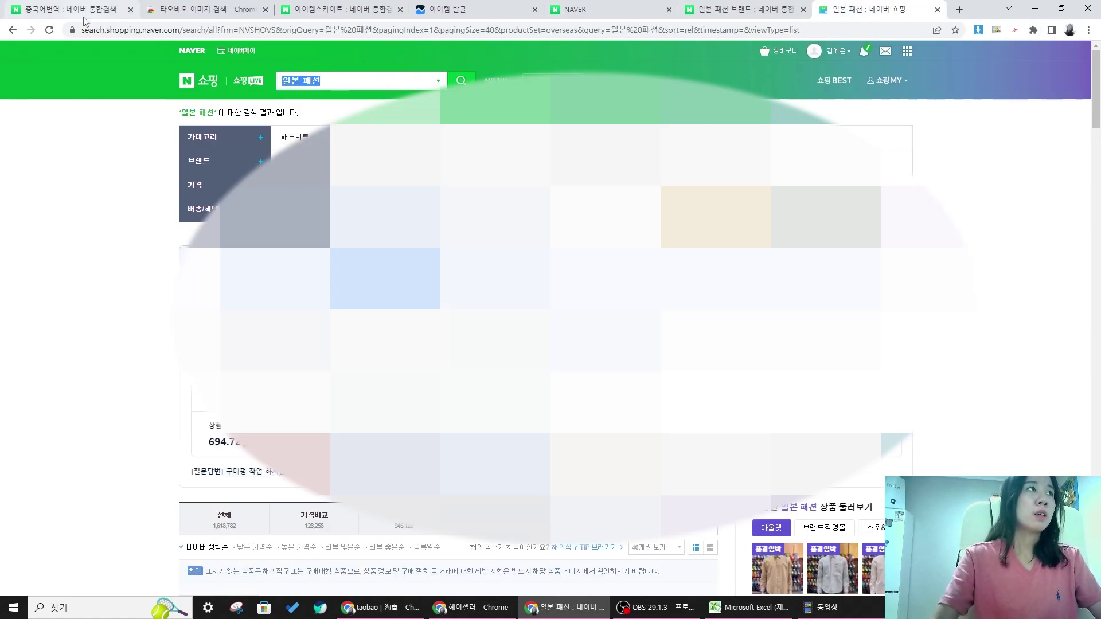
{"action": "type", "text": "이세이미야케"}
{"action": "key", "text": "Return"}
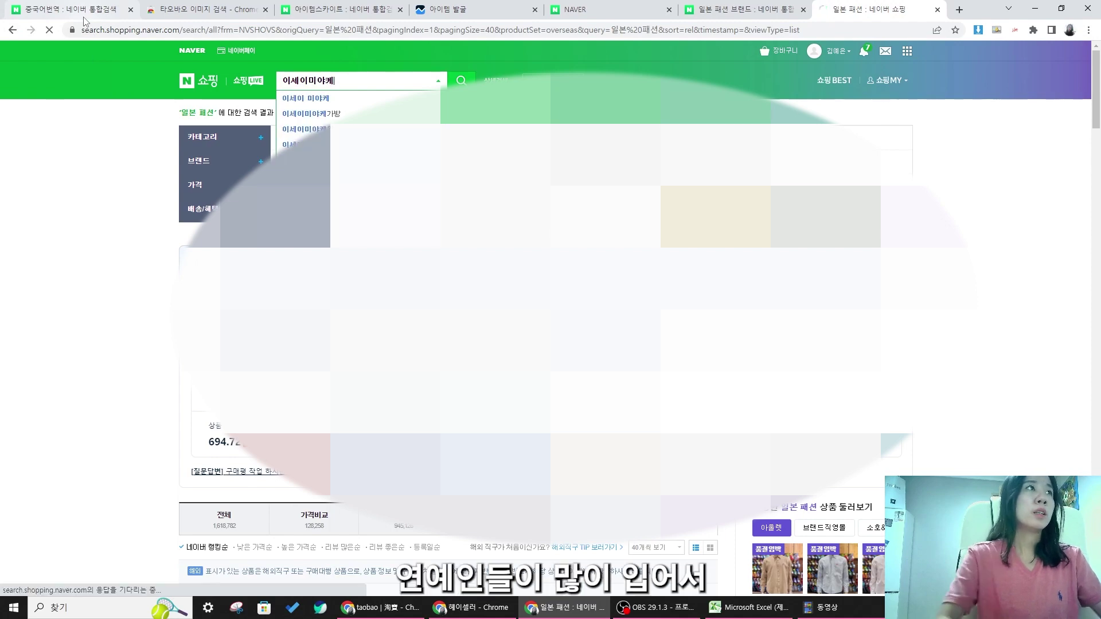
{"action": "scroll", "coordinate": [890, 149], "scroll_direction": "down", "scroll_amount": 5}
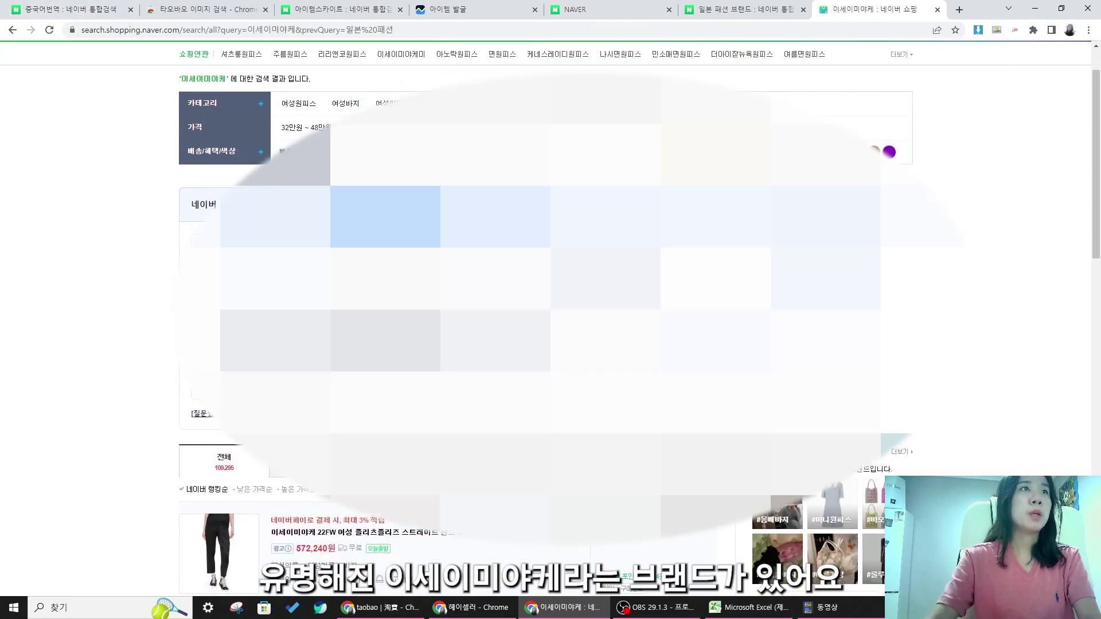
- Filter to 해외직구 results and browse the Pleats Please listings
{"action": "left_click", "coordinate": [672, 174]}
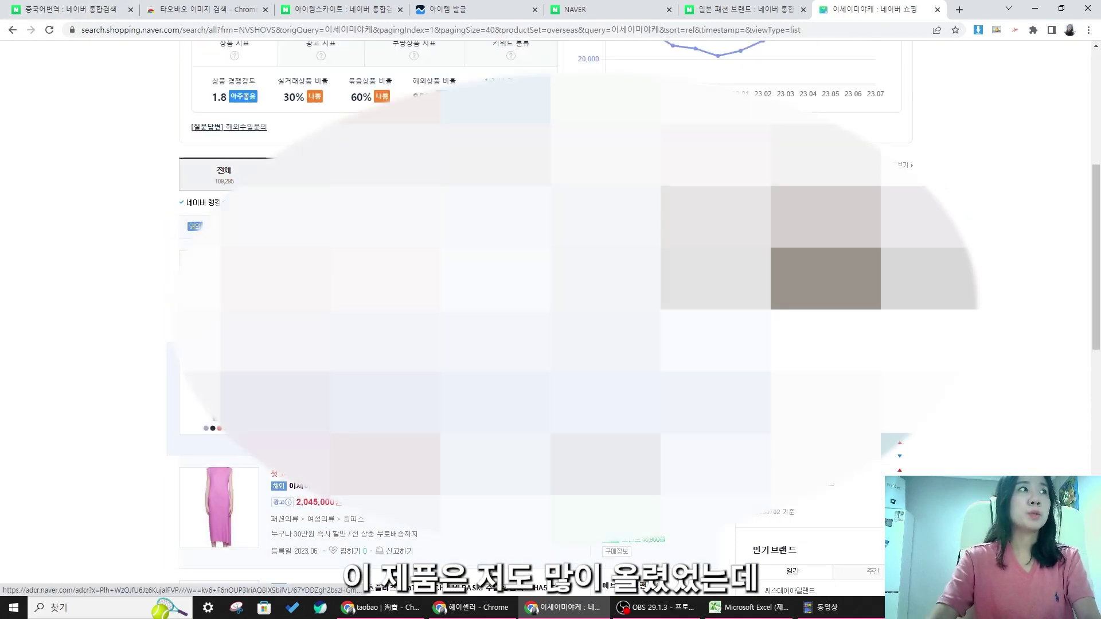
{"action": "scroll", "coordinate": [545, 321], "scroll_direction": "down", "scroll_amount": 1}
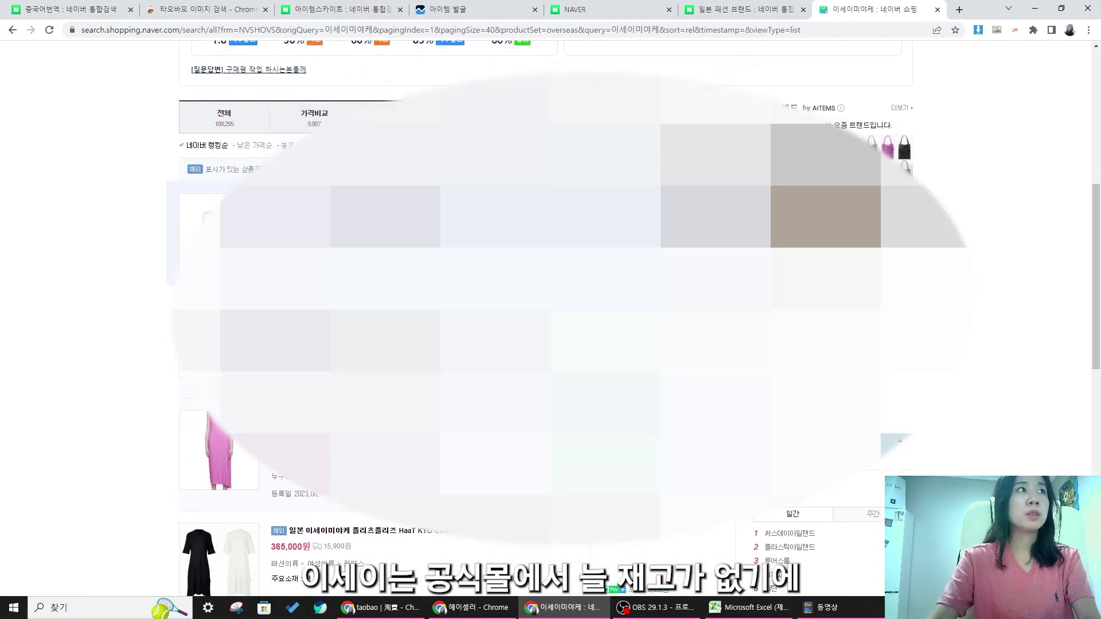
{"action": "scroll", "coordinate": [545, 321], "scroll_direction": "down", "scroll_amount": 3}
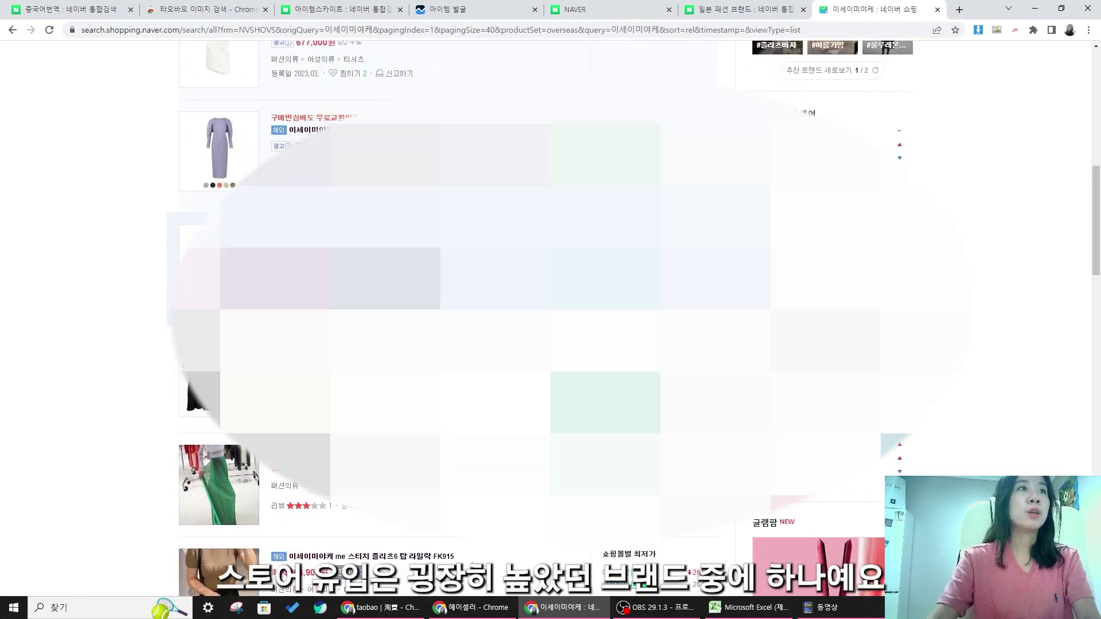
{"action": "scroll", "coordinate": [447, 321], "scroll_direction": "down", "scroll_amount": 2}
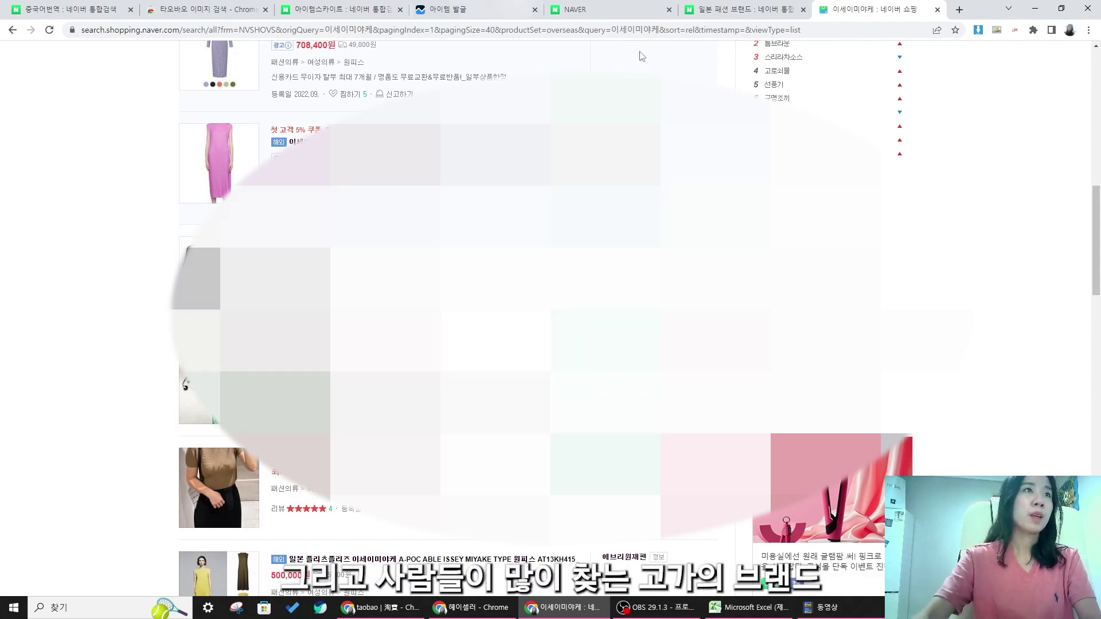
{"action": "scroll", "coordinate": [516, 321], "scroll_direction": "up", "scroll_amount": 12}
{"action": "scroll", "coordinate": [516, 321], "scroll_direction": "down", "scroll_amount": 12}
{"action": "scroll", "coordinate": [448, 321], "scroll_direction": "down", "scroll_amount": 15}
{"action": "scroll", "coordinate": [447, 322], "scroll_direction": "down", "scroll_amount": 7}
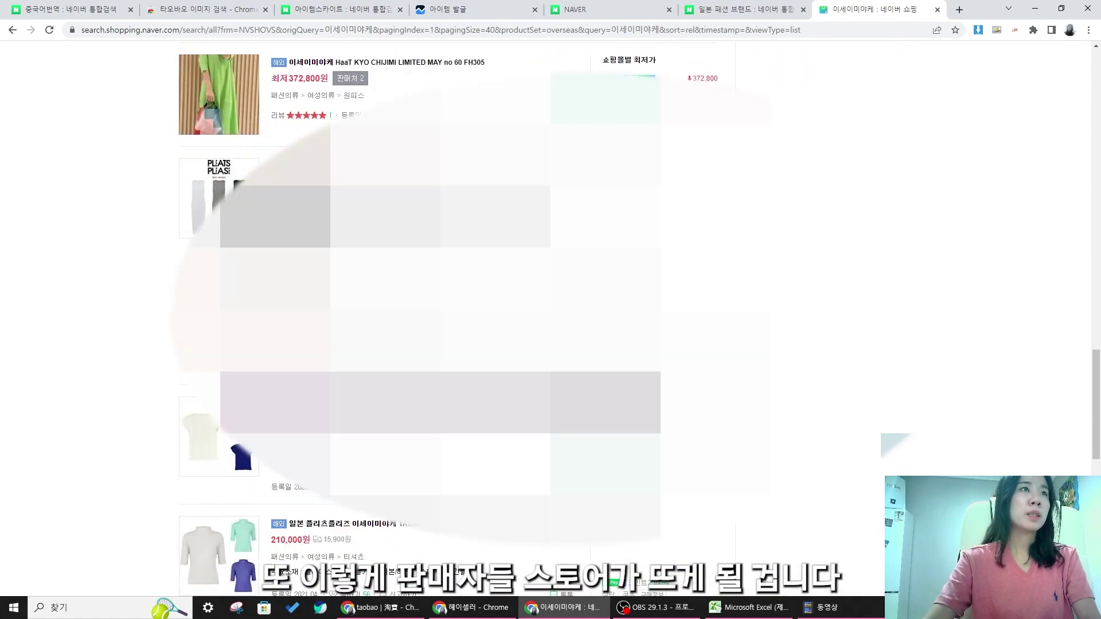
{"action": "scroll", "coordinate": [447, 321], "scroll_direction": "up", "scroll_amount": 20}
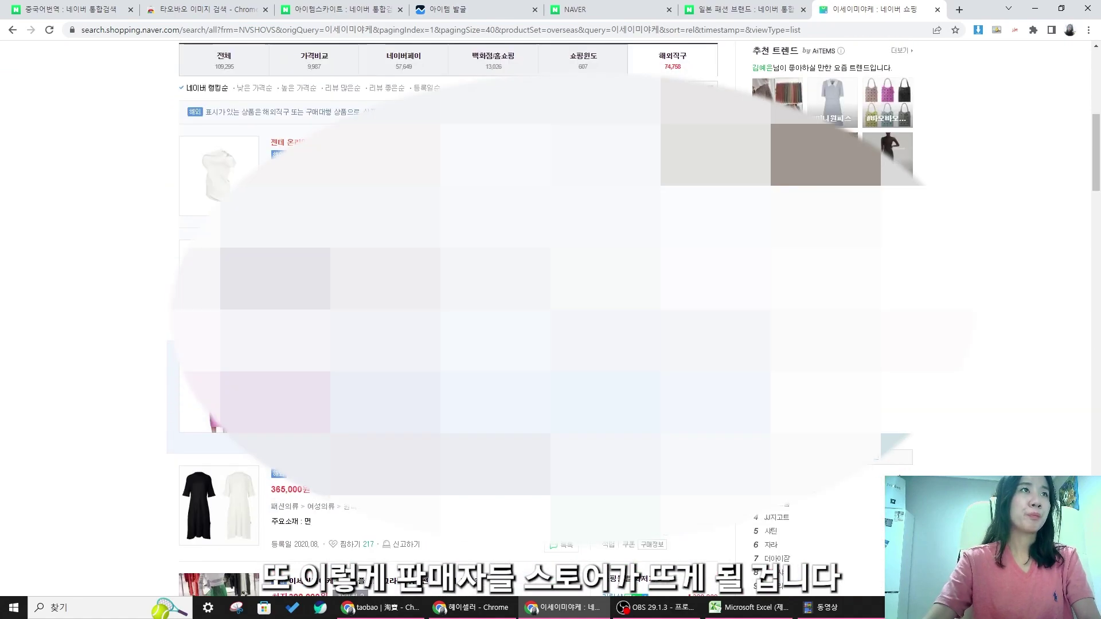
{"action": "scroll", "coordinate": [447, 321], "scroll_direction": "down", "scroll_amount": 5}
{"action": "left_click", "coordinate": [619, 299]}
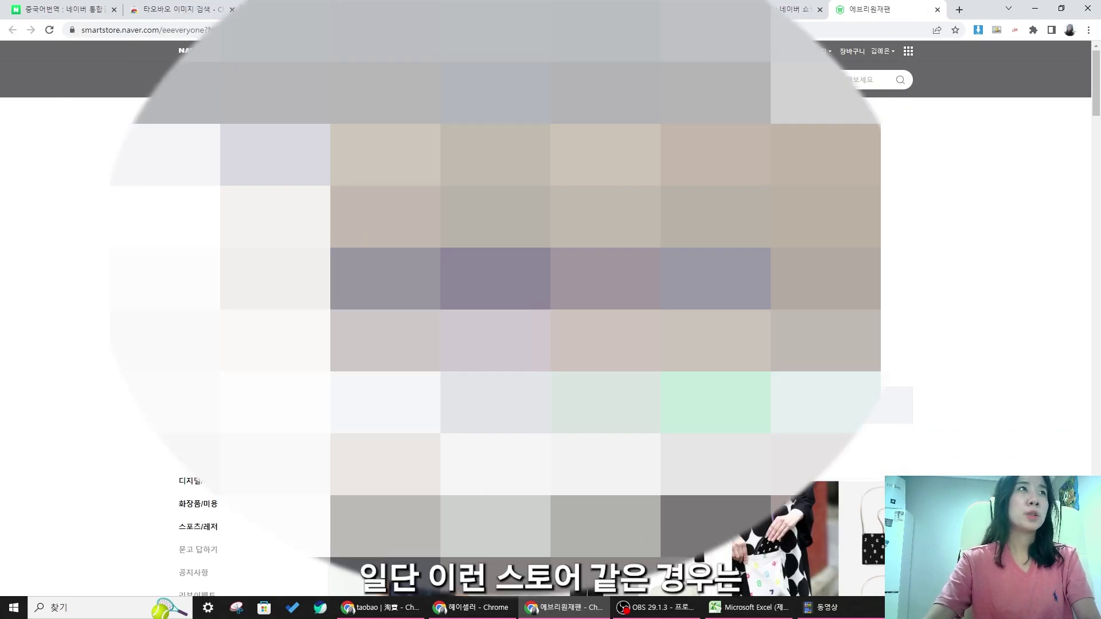
{"action": "scroll", "coordinate": [551, 310], "scroll_direction": "down", "scroll_amount": 2}
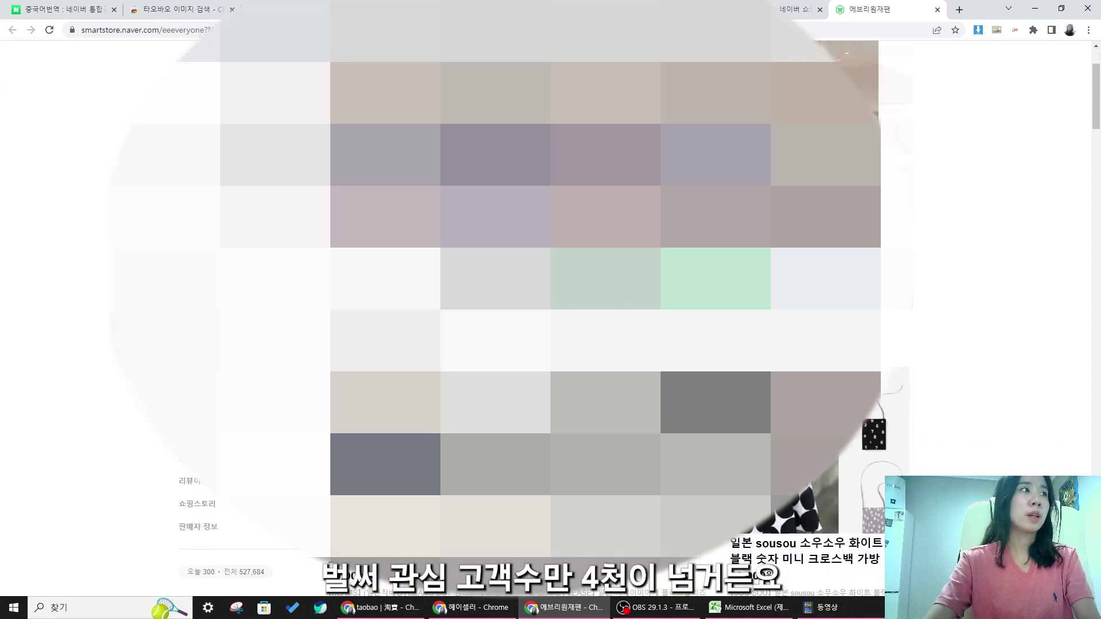
{"action": "left_click", "coordinate": [193, 218]}
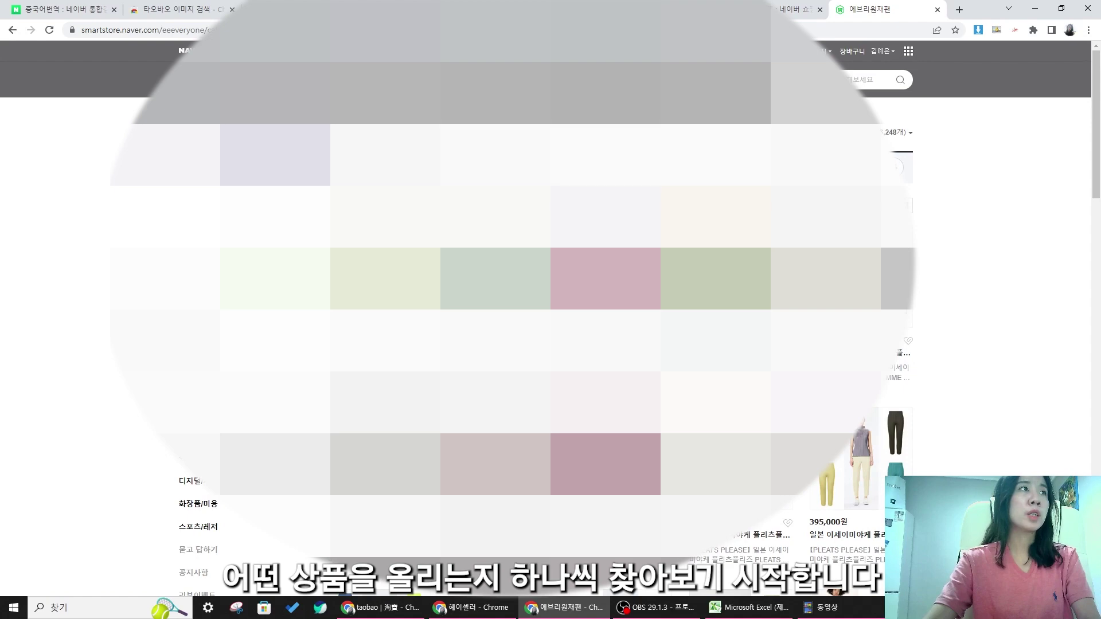
{"action": "scroll", "coordinate": [551, 310], "scroll_direction": "down", "scroll_amount": 3}
{"action": "scroll", "coordinate": [550, 310], "scroll_direction": "up", "scroll_amount": 5}
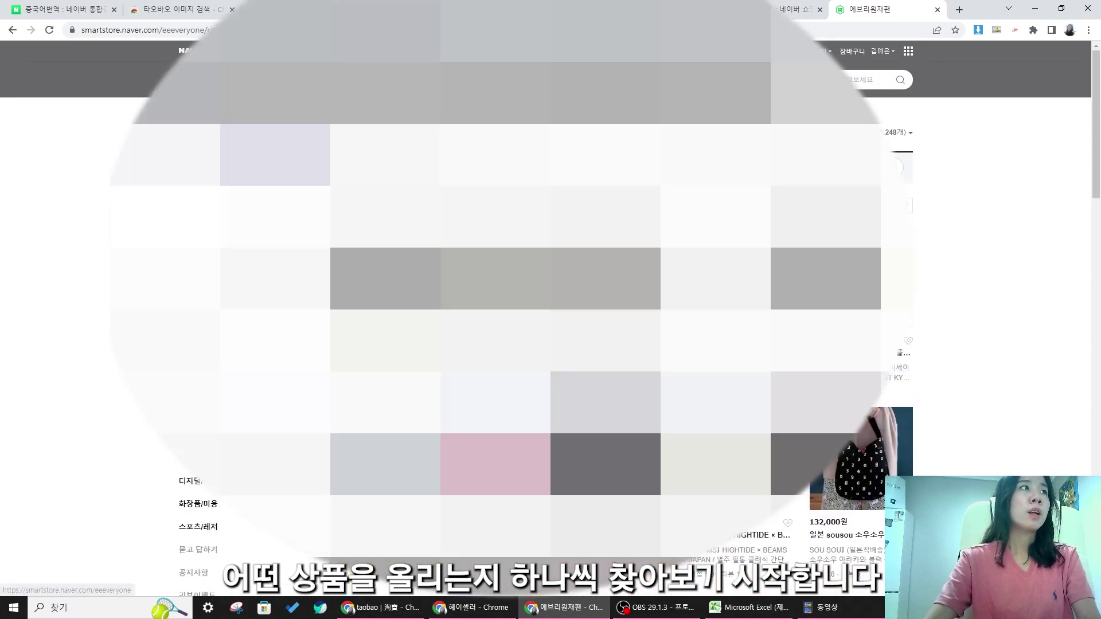
{"action": "left_click", "coordinate": [385, 206]}
{"action": "left_click", "coordinate": [345, 205]}
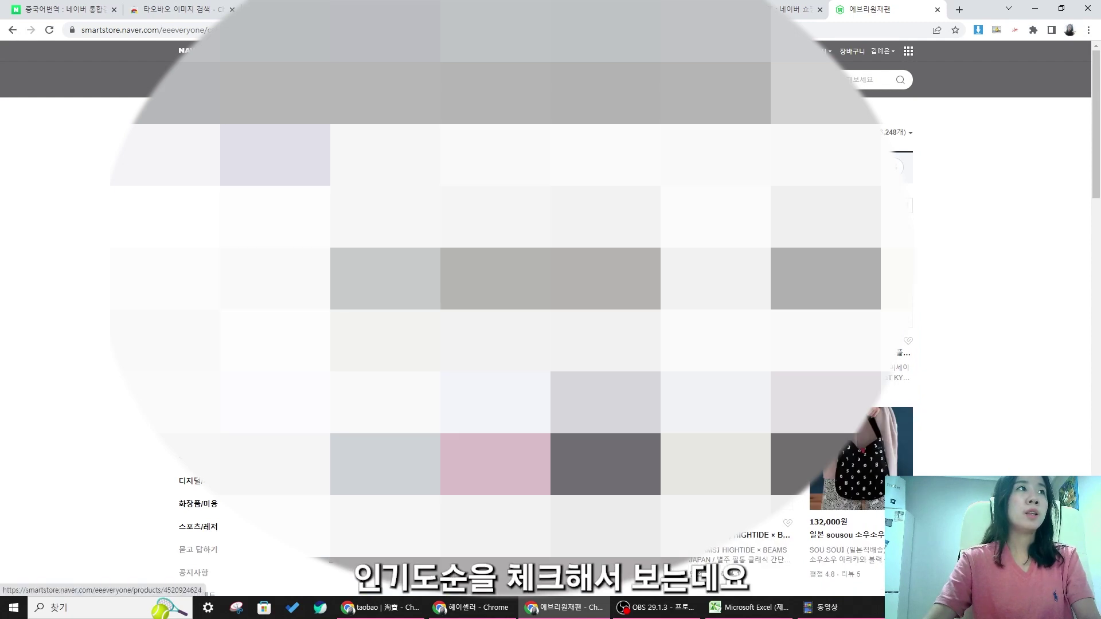
{"action": "scroll", "coordinate": [551, 310], "scroll_direction": "down", "scroll_amount": 2}
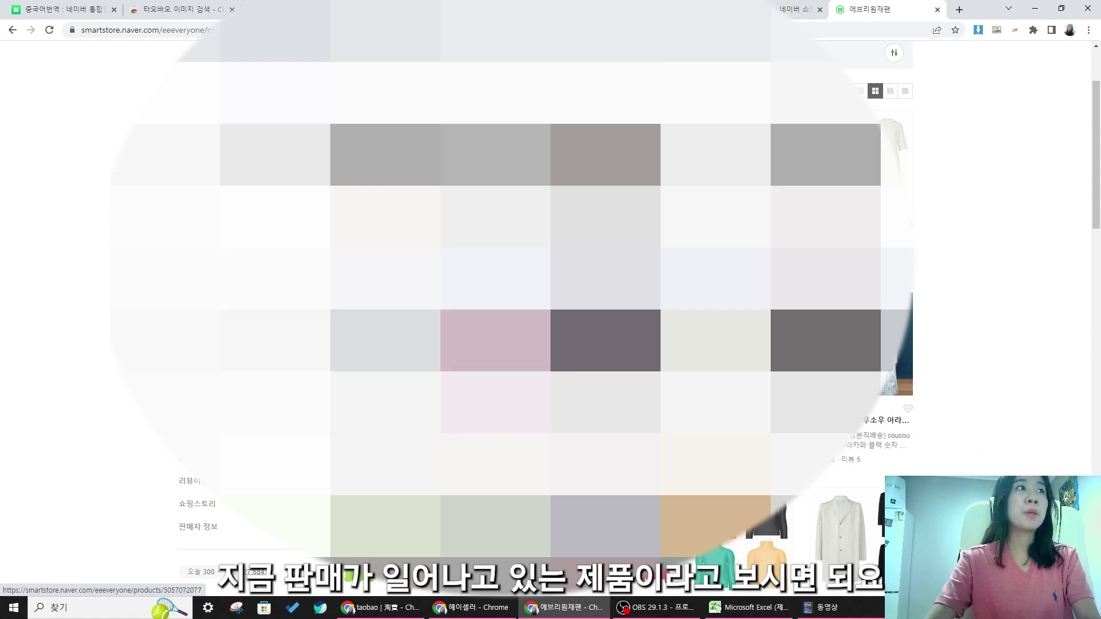
{"action": "scroll", "coordinate": [550, 310], "scroll_direction": "up", "scroll_amount": 2}
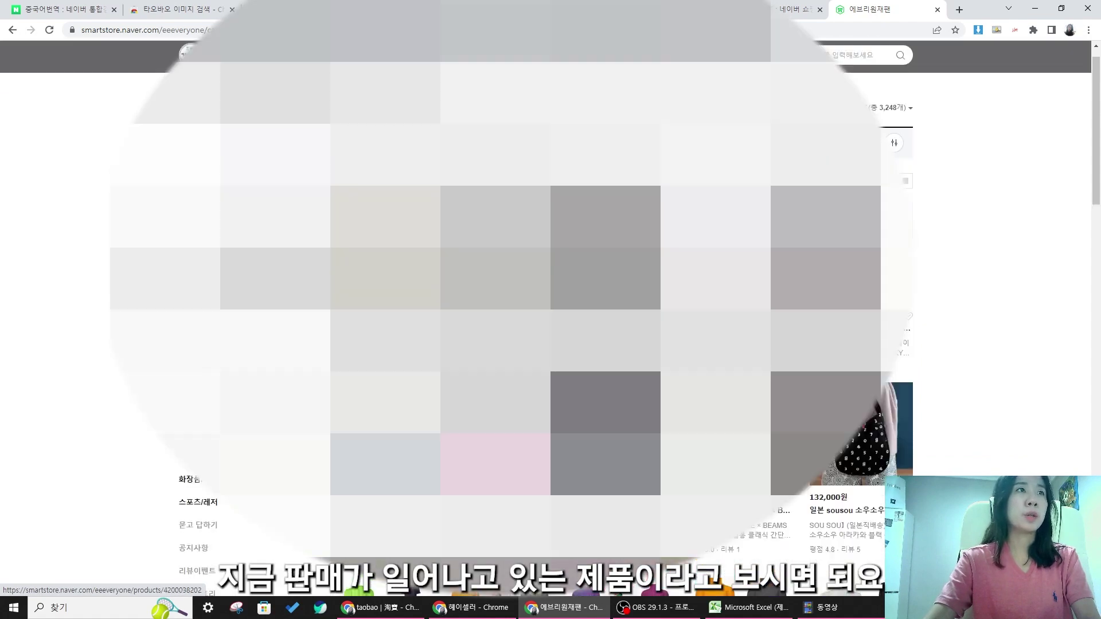
{"action": "scroll", "coordinate": [550, 310], "scroll_direction": "down", "scroll_amount": 2}
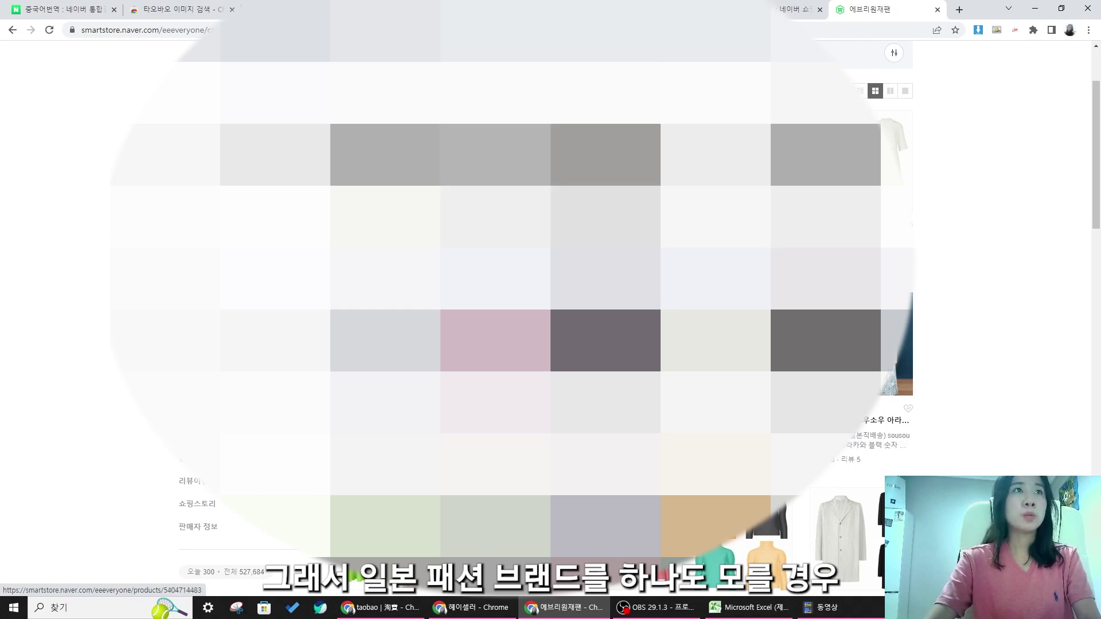
{"action": "scroll", "coordinate": [551, 310], "scroll_direction": "down", "scroll_amount": 15}
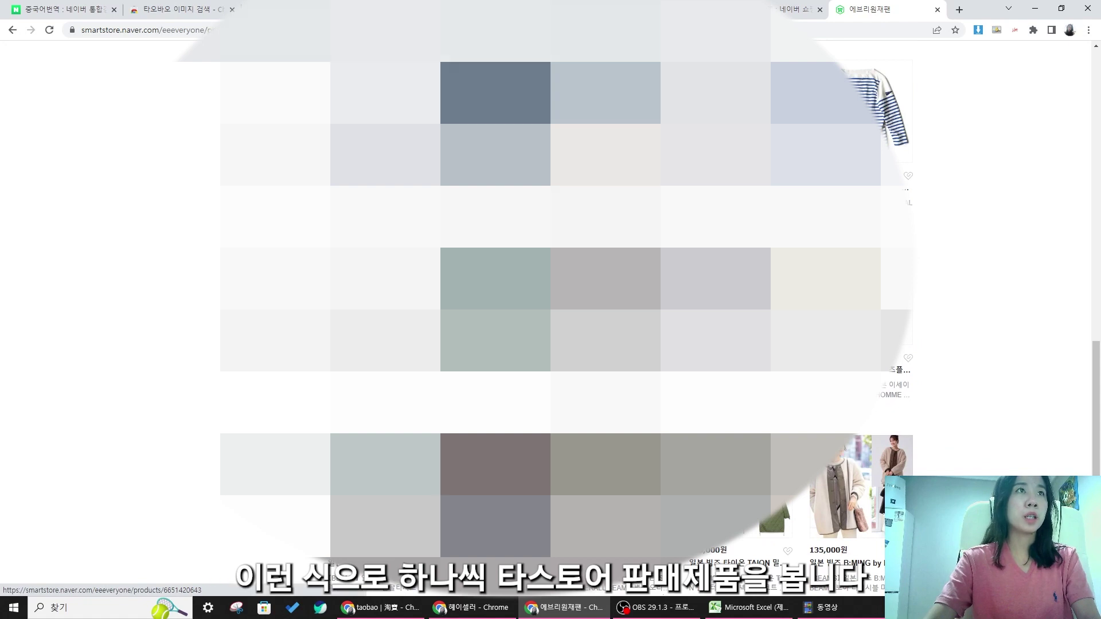
{"action": "left_click", "coordinate": [13, 30]}
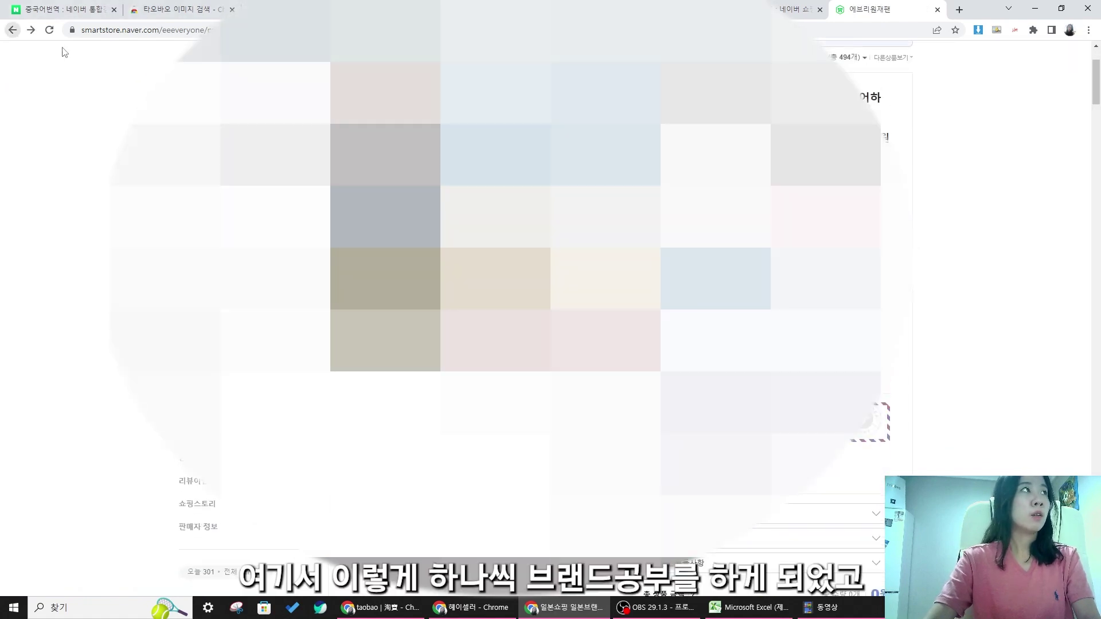
{"action": "left_click", "coordinate": [31, 32]}
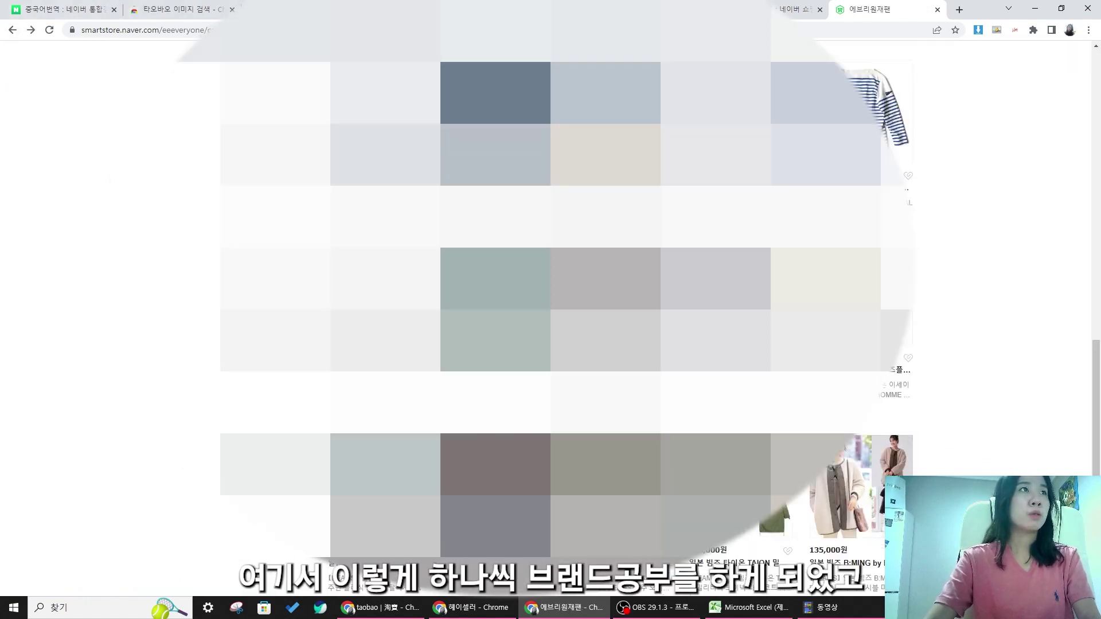
{"action": "scroll", "coordinate": [568, 281], "scroll_direction": "down", "scroll_amount": 4}
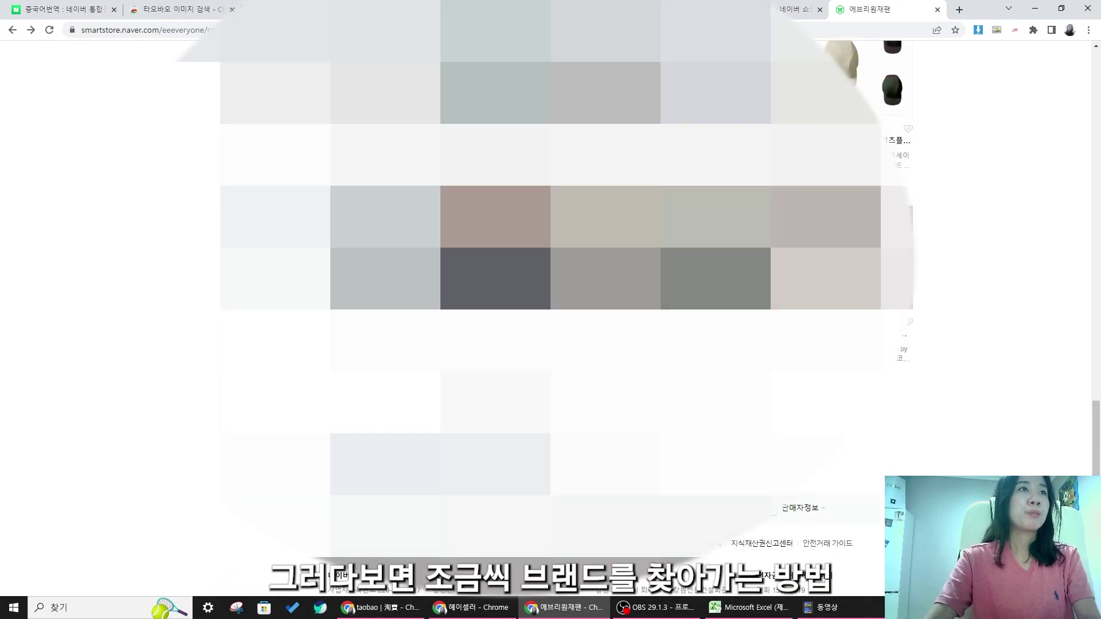
{"action": "scroll", "coordinate": [567, 281], "scroll_direction": "down", "scroll_amount": 1}
{"action": "left_click", "coordinate": [485, 341]}
{"action": "scroll", "coordinate": [485, 340], "scroll_direction": "down", "scroll_amount": 3}
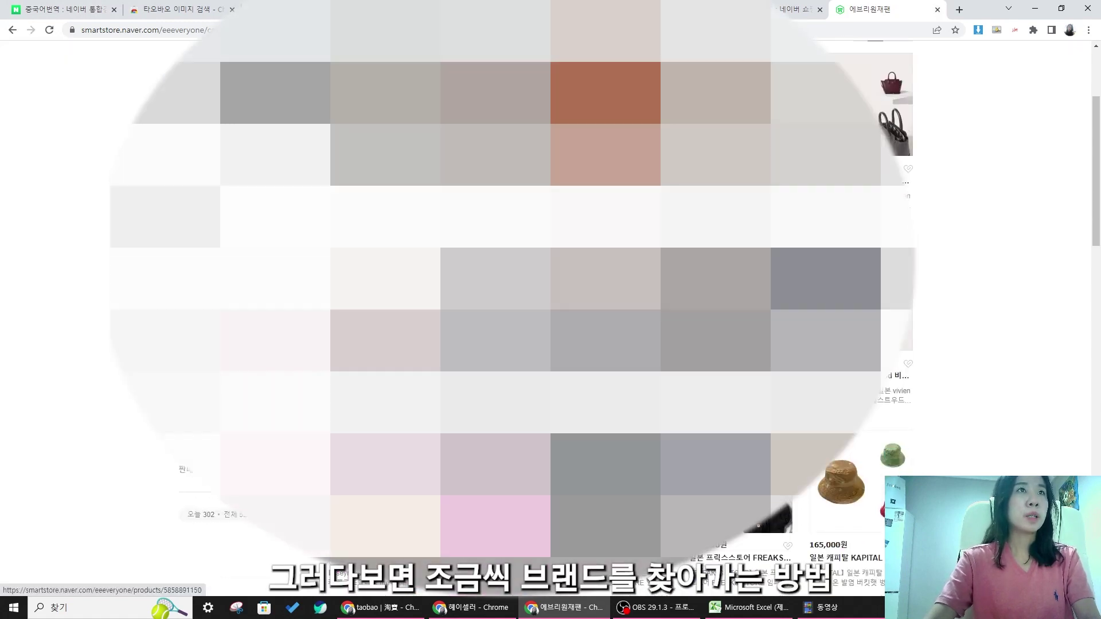
{"action": "scroll", "coordinate": [485, 340], "scroll_direction": "down", "scroll_amount": 10}
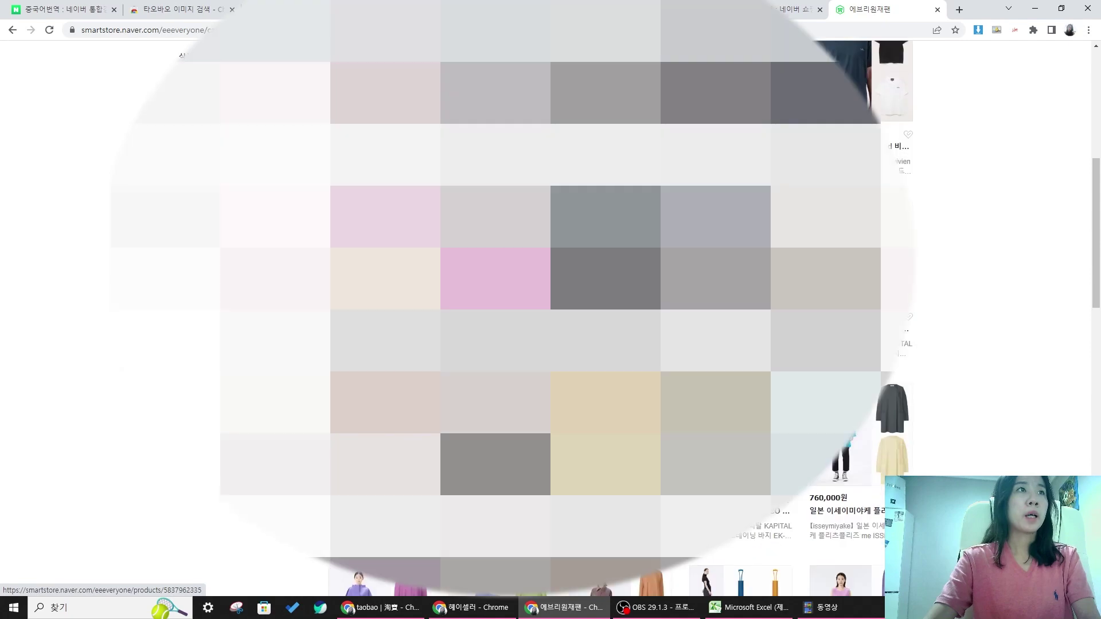
{"action": "scroll", "coordinate": [484, 341], "scroll_direction": "up", "scroll_amount": 5}
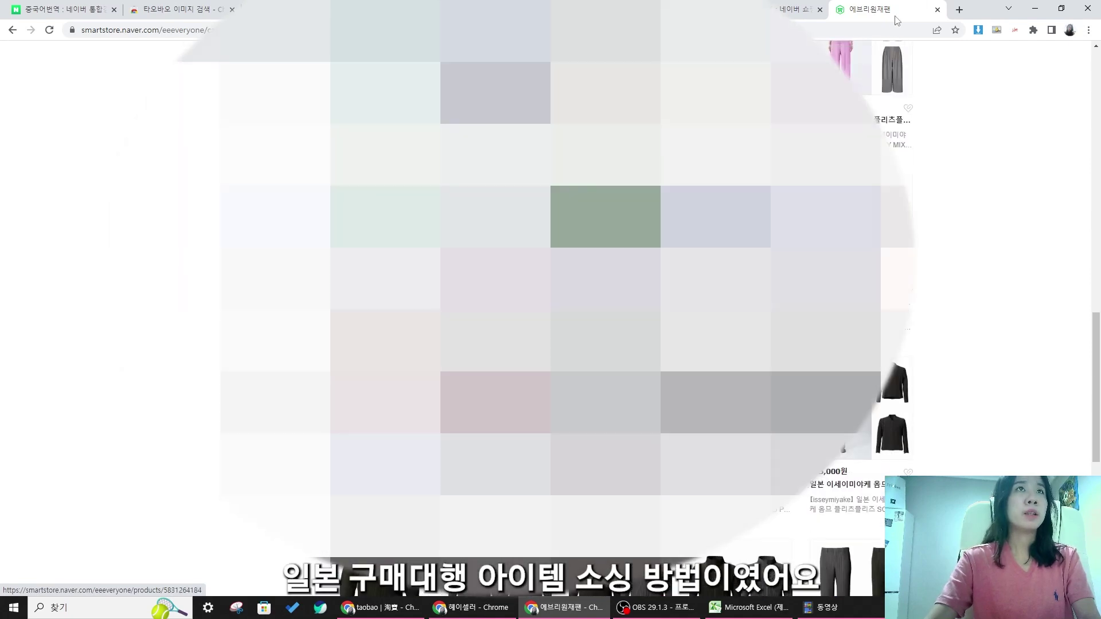
{"action": "left_click", "coordinate": [937, 9]}
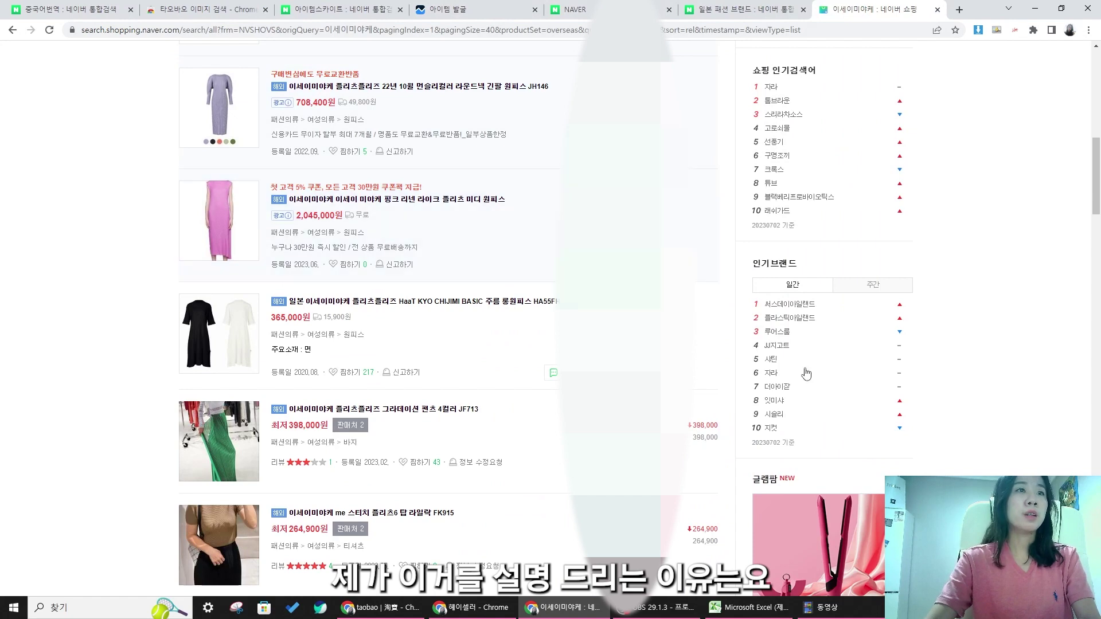
- Hide the folder window and close the 이세이미야케 shopping tab
{"action": "left_click", "coordinate": [824, 614]}
{"action": "left_click", "coordinate": [825, 616]}
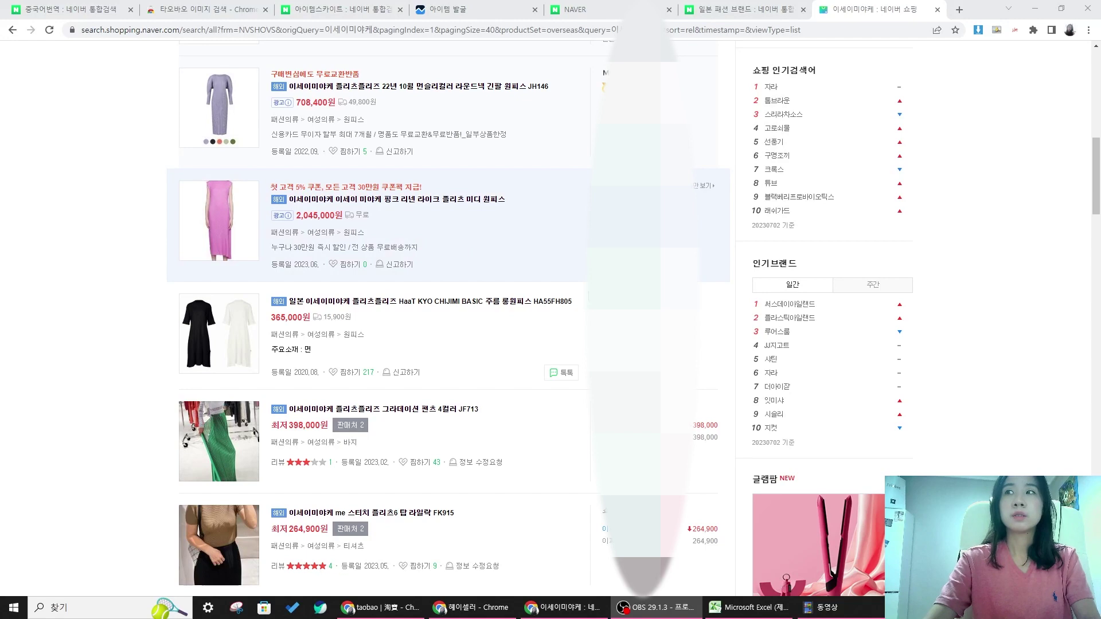
{"action": "key", "text": "ctrl+w"}
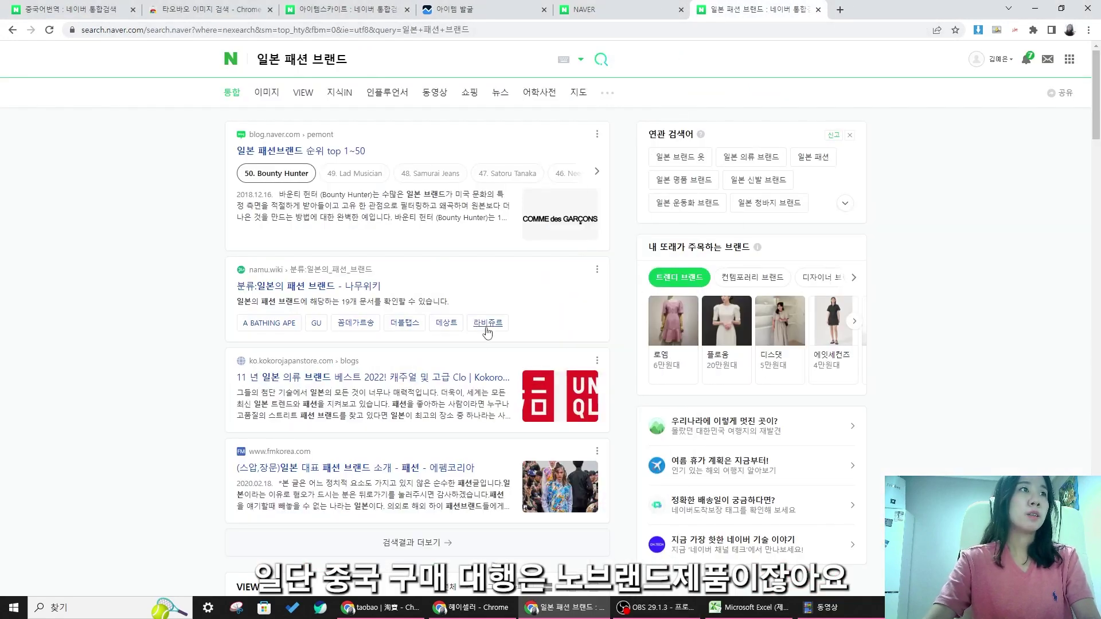
- Open the Naver home page, then switch to the Taobao browser window
{"action": "left_click", "coordinate": [231, 59]}
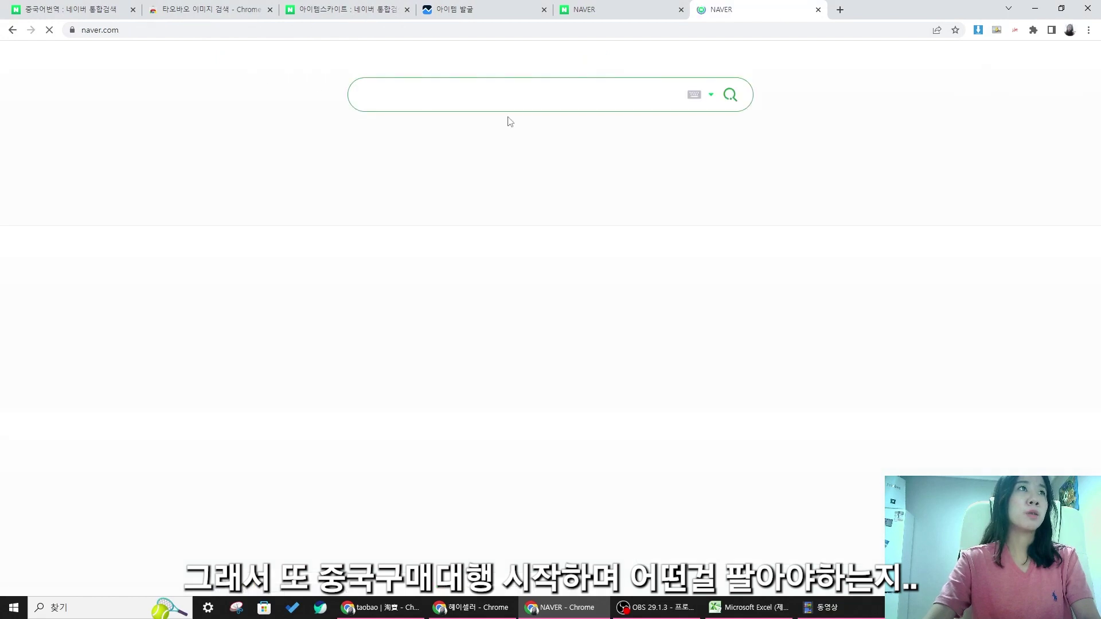
{"action": "scroll", "coordinate": [666, 163], "scroll_direction": "down", "scroll_amount": 8}
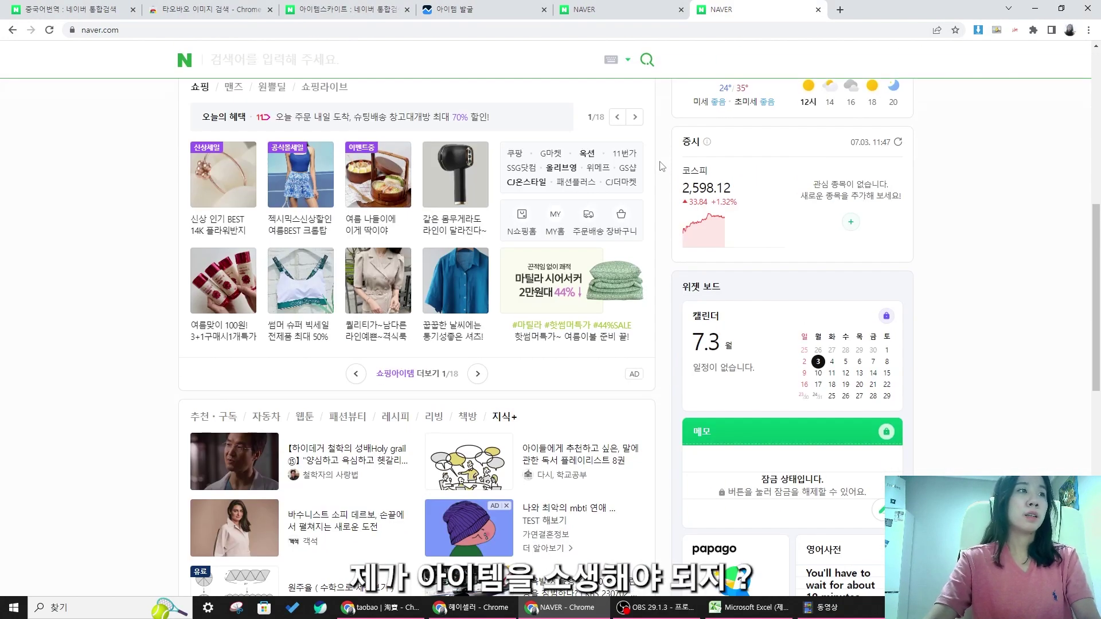
{"action": "scroll", "coordinate": [435, 551], "scroll_direction": "up", "scroll_amount": 8}
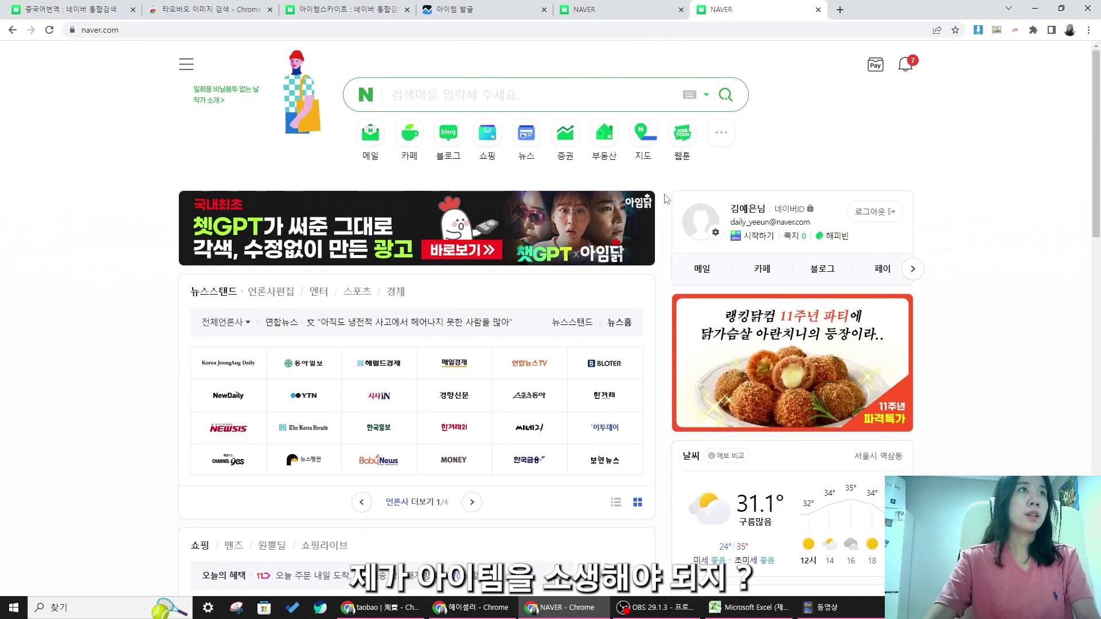
{"action": "left_click", "coordinate": [380, 608]}
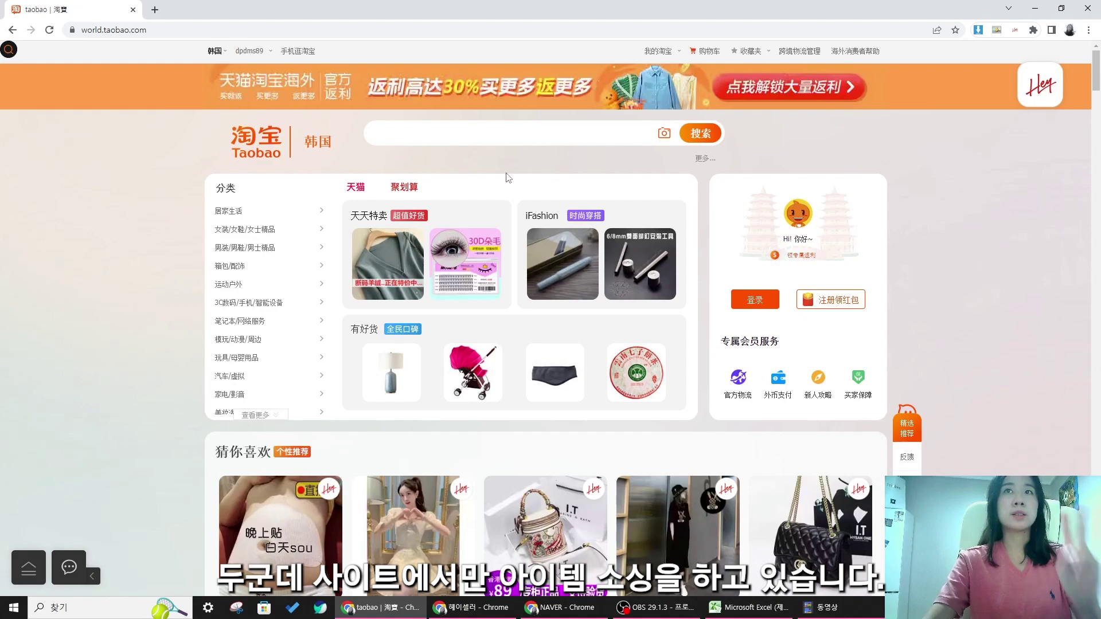
- Scroll through the Taobao home page and its category list
{"action": "scroll", "coordinate": [506, 177], "scroll_direction": "down", "scroll_amount": 10}
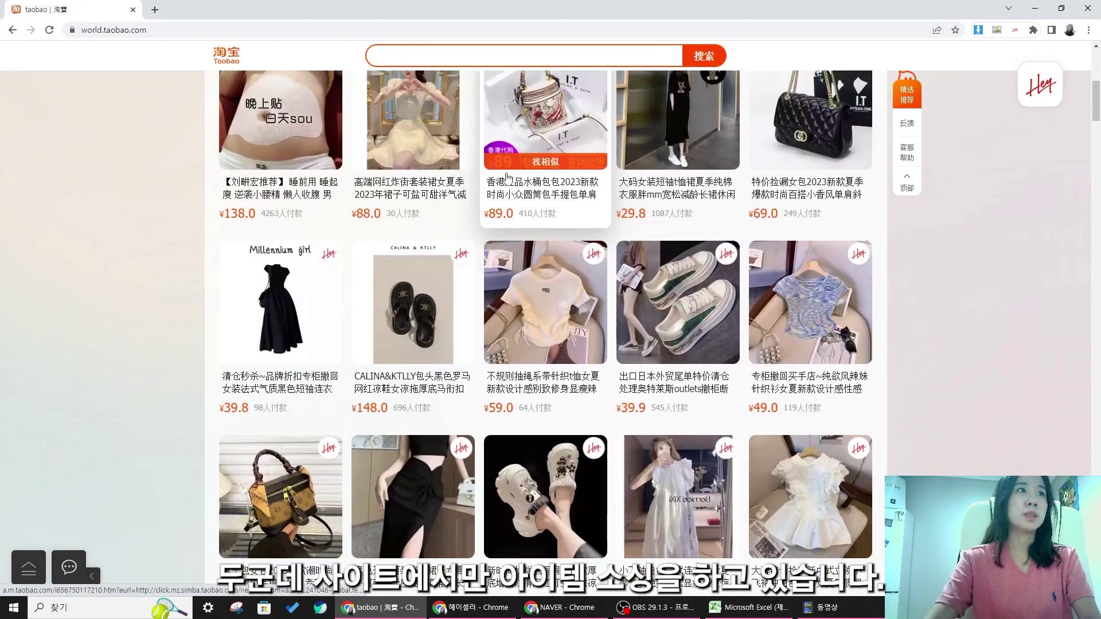
{"action": "scroll", "coordinate": [625, 185], "scroll_direction": "up", "scroll_amount": 10}
{"action": "scroll", "coordinate": [703, 183], "scroll_direction": "down", "scroll_amount": 4}
{"action": "scroll", "coordinate": [705, 184], "scroll_direction": "down", "scroll_amount": 3}
{"action": "scroll", "coordinate": [708, 181], "scroll_direction": "up", "scroll_amount": 7}
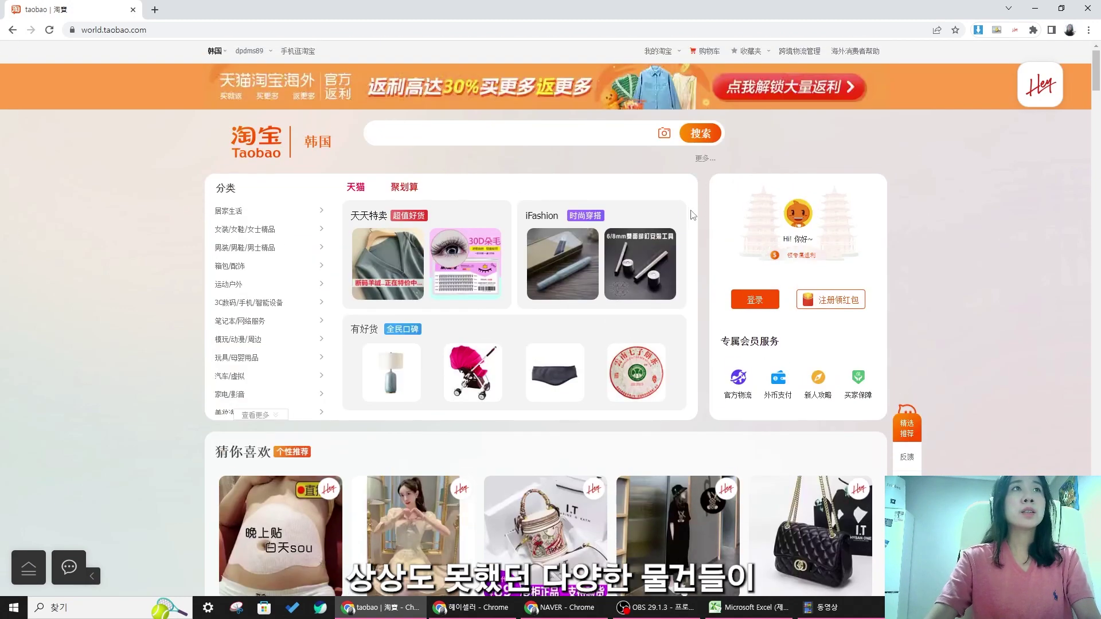
{"action": "scroll", "coordinate": [711, 181], "scroll_direction": "down", "scroll_amount": 5}
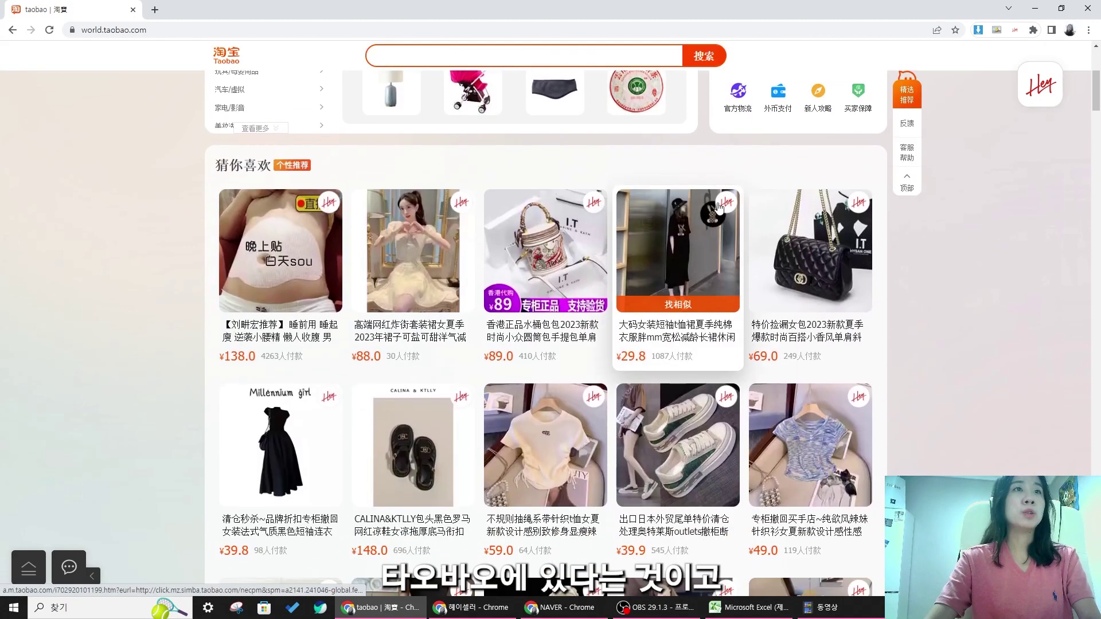
{"action": "scroll", "coordinate": [726, 202], "scroll_direction": "up", "scroll_amount": 5}
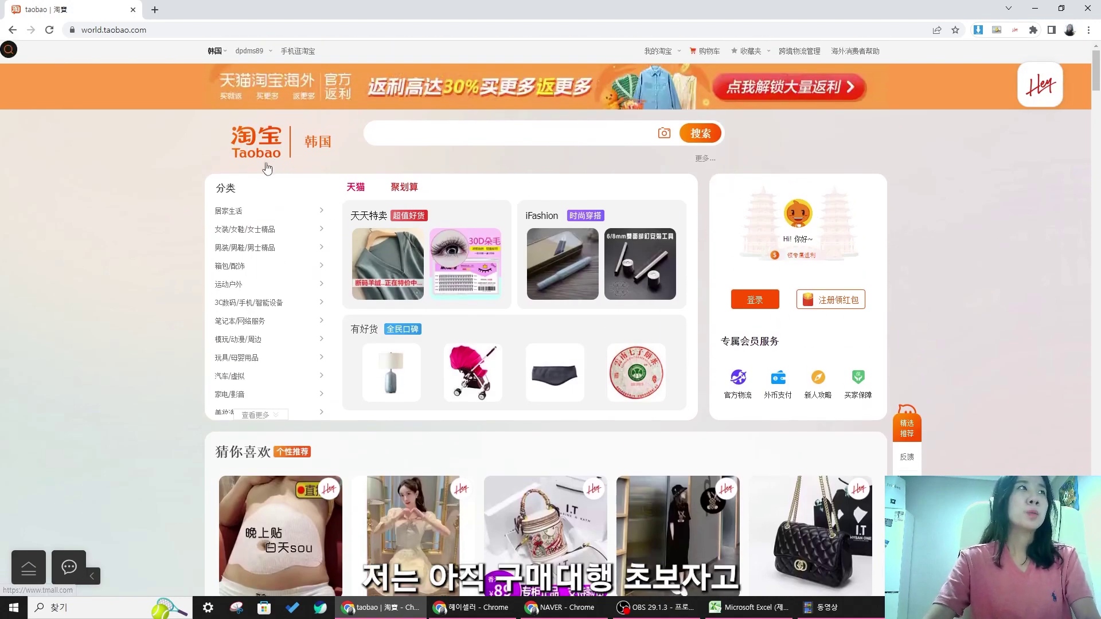
{"action": "scroll", "coordinate": [245, 158], "scroll_direction": "down", "scroll_amount": 3}
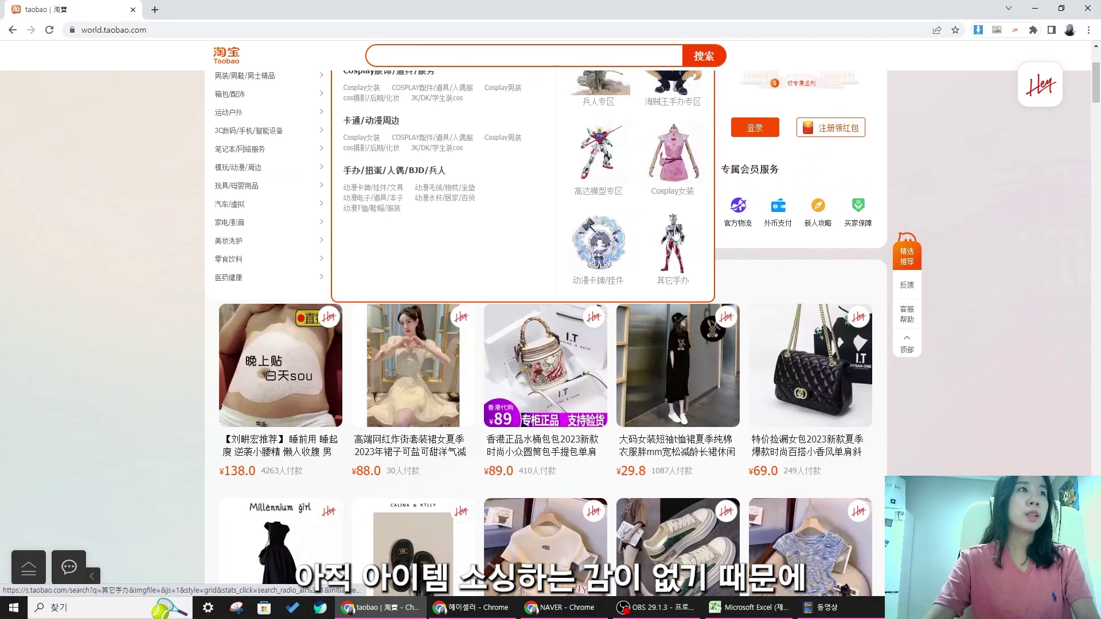
{"action": "scroll", "coordinate": [777, 381], "scroll_direction": "up", "scroll_amount": 3}
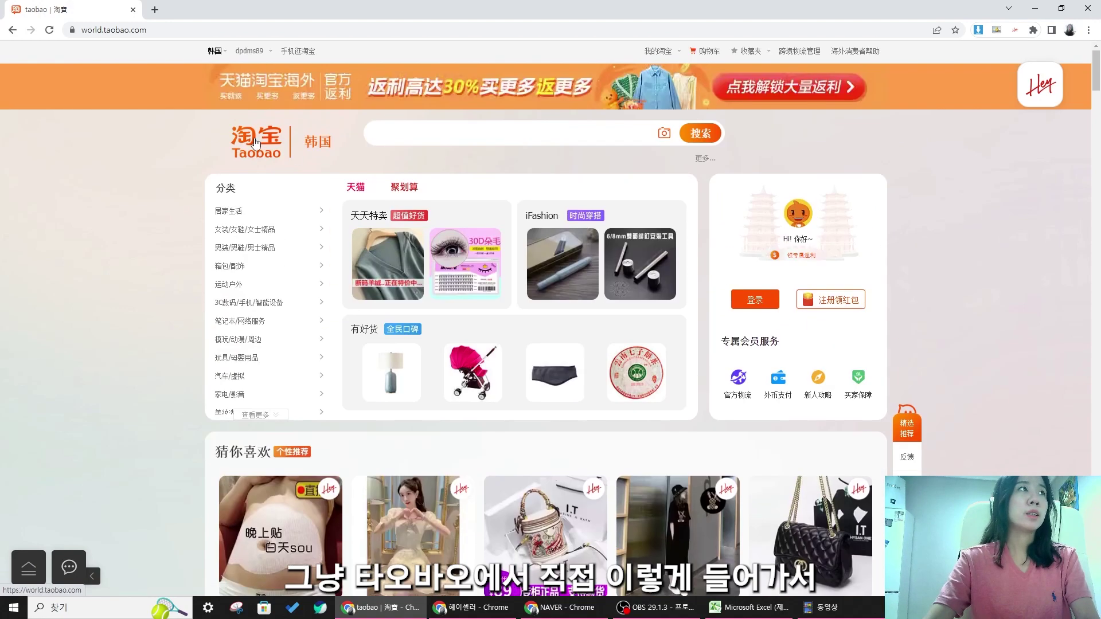
- Open 帐篷/天幕/帐篷配件 from the 运动户外 category flyout
{"action": "mouse_move", "coordinate": [241, 292]}
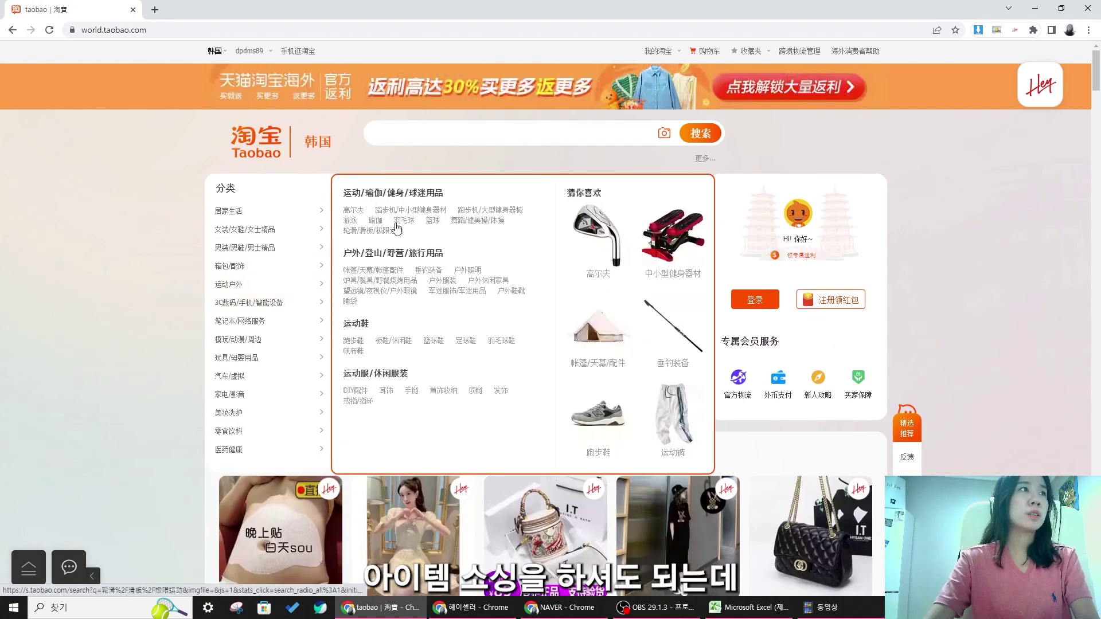
{"action": "mouse_move", "coordinate": [292, 228]}
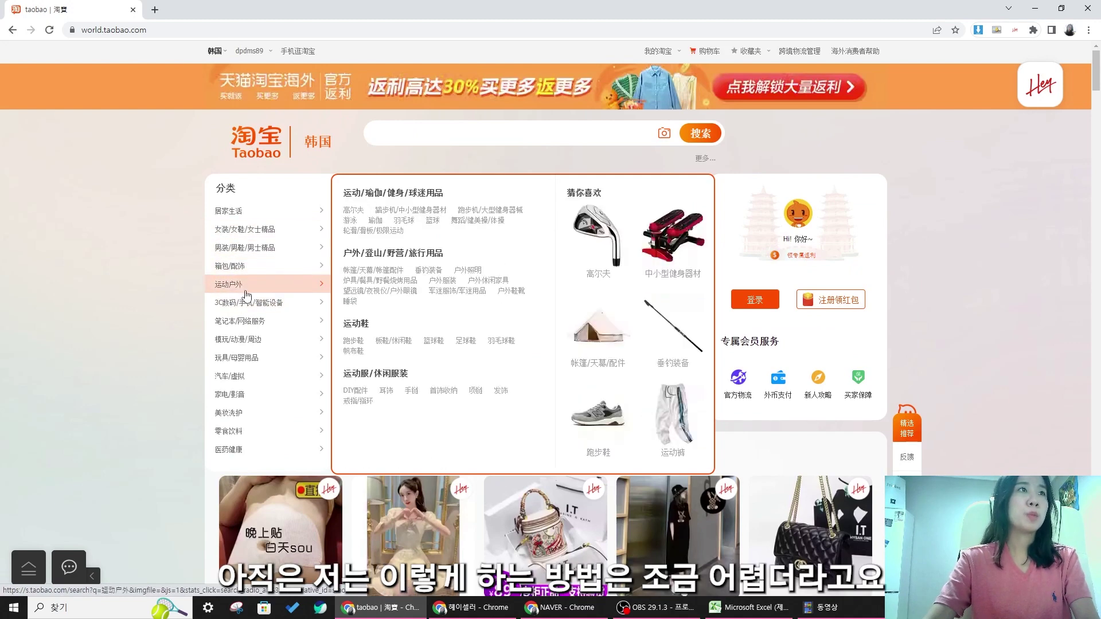
{"action": "mouse_move", "coordinate": [280, 337]}
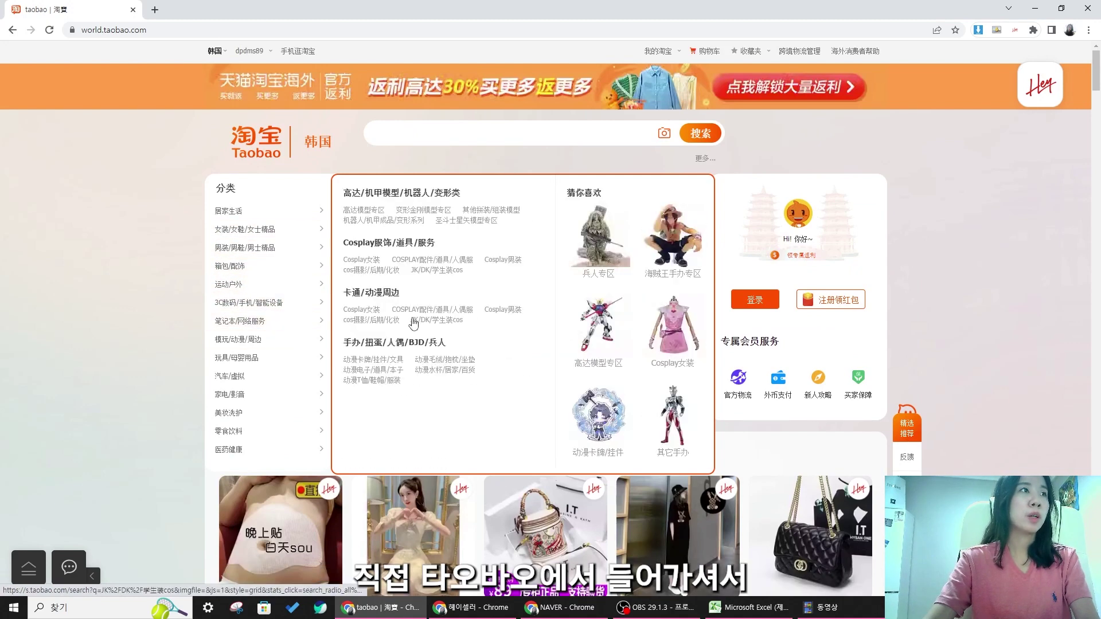
{"action": "mouse_move", "coordinate": [315, 285]}
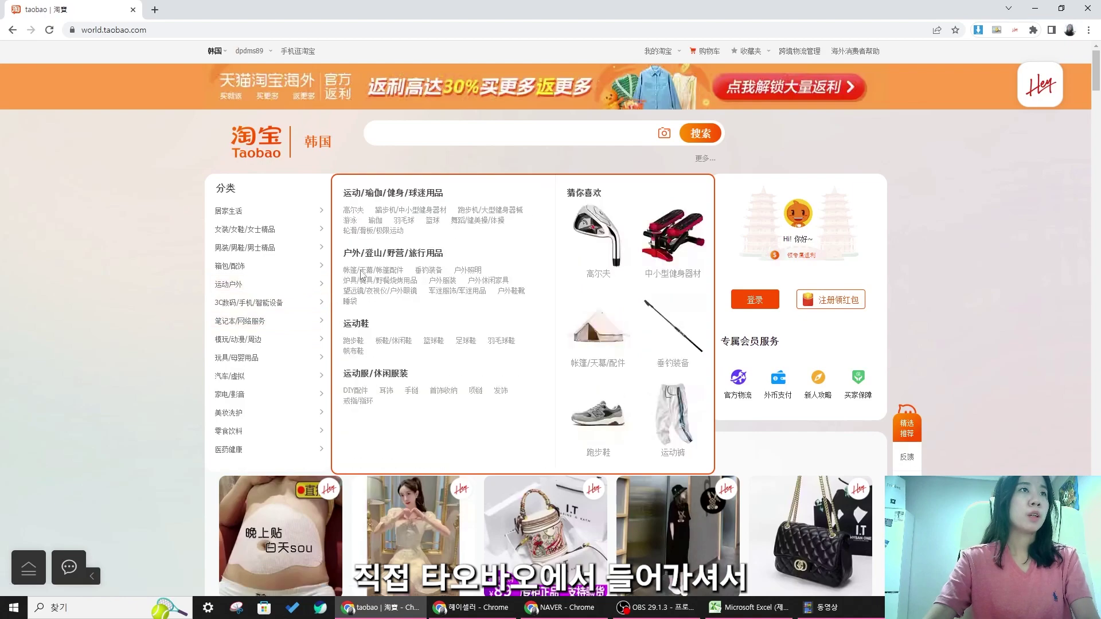
{"action": "left_click", "coordinate": [362, 277]}
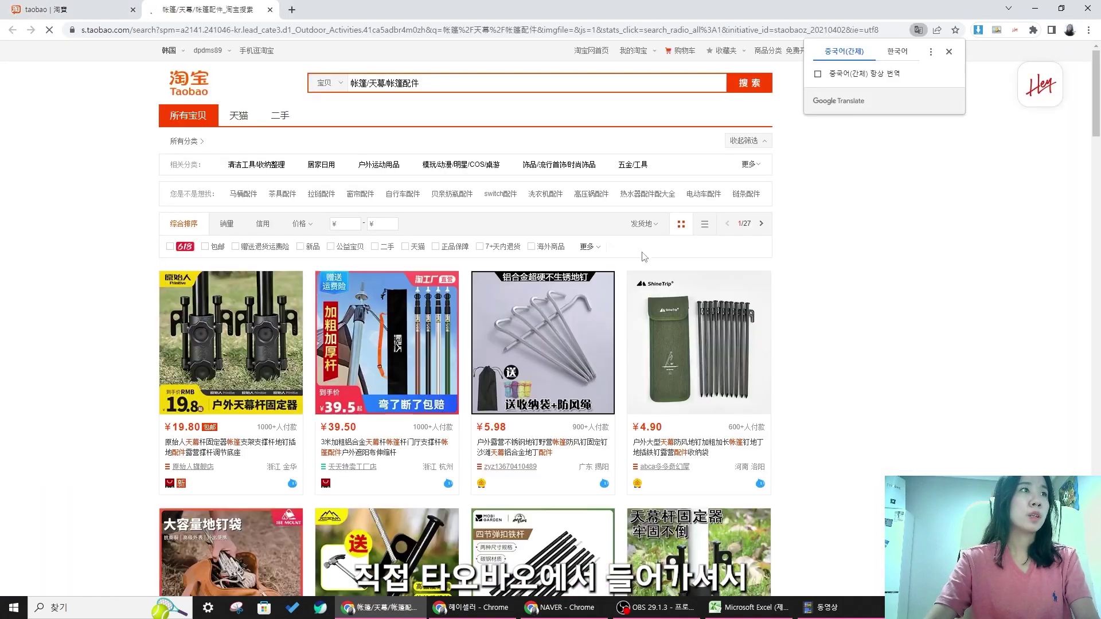
- Browse the 帐篷/天幕/帐篷配件 listings, then return to the Naver window
{"action": "scroll", "coordinate": [696, 274], "scroll_direction": "down", "scroll_amount": 6}
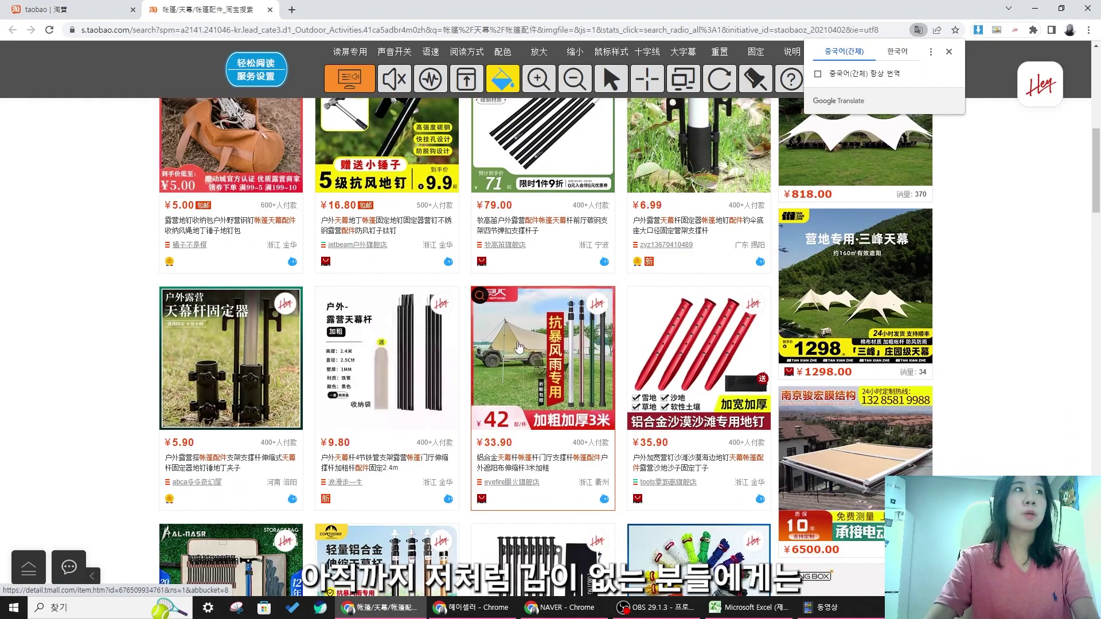
{"action": "scroll", "coordinate": [519, 347], "scroll_direction": "down", "scroll_amount": 7}
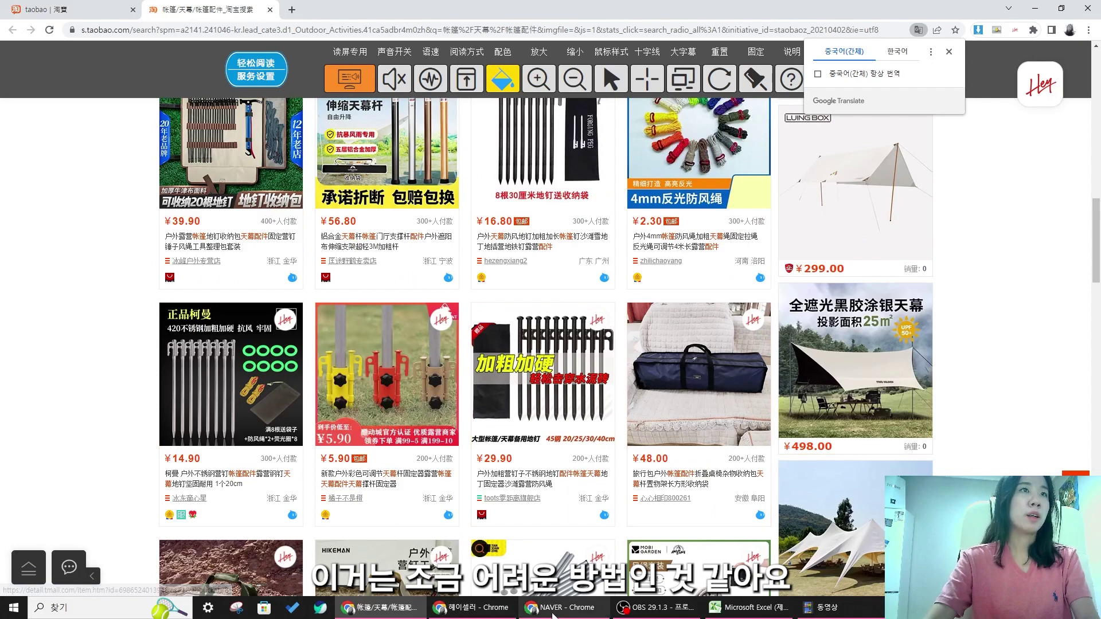
{"action": "left_click", "coordinate": [553, 610]}
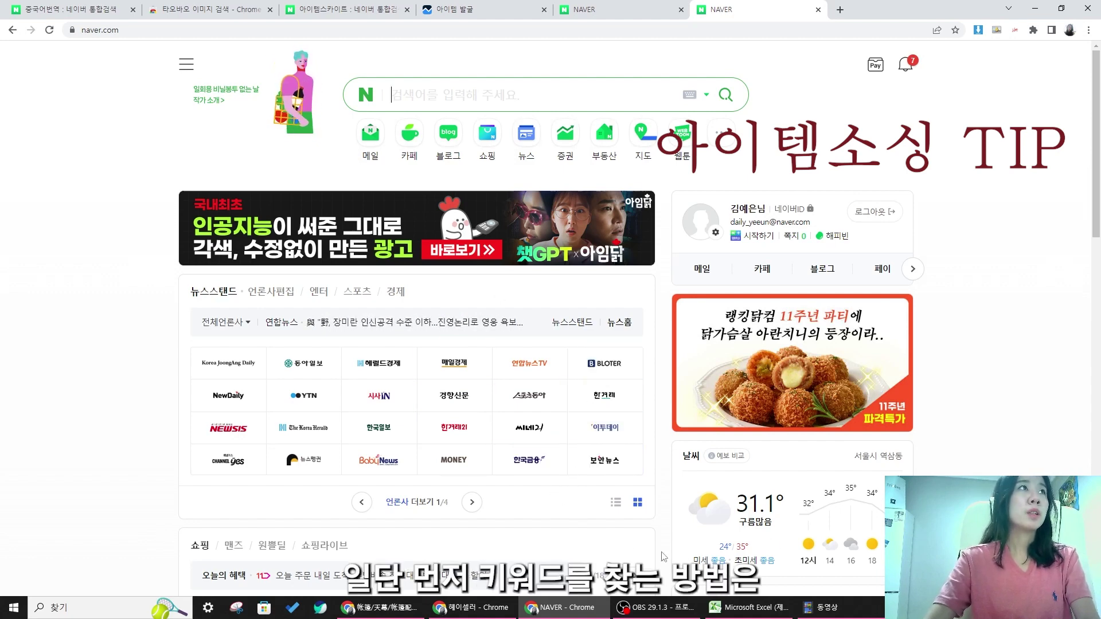
- Search Naver for '아이템스카우트' and open the itemscout.io result
{"action": "left_click", "coordinate": [436, 96]}
{"action": "type", "text": "아"}
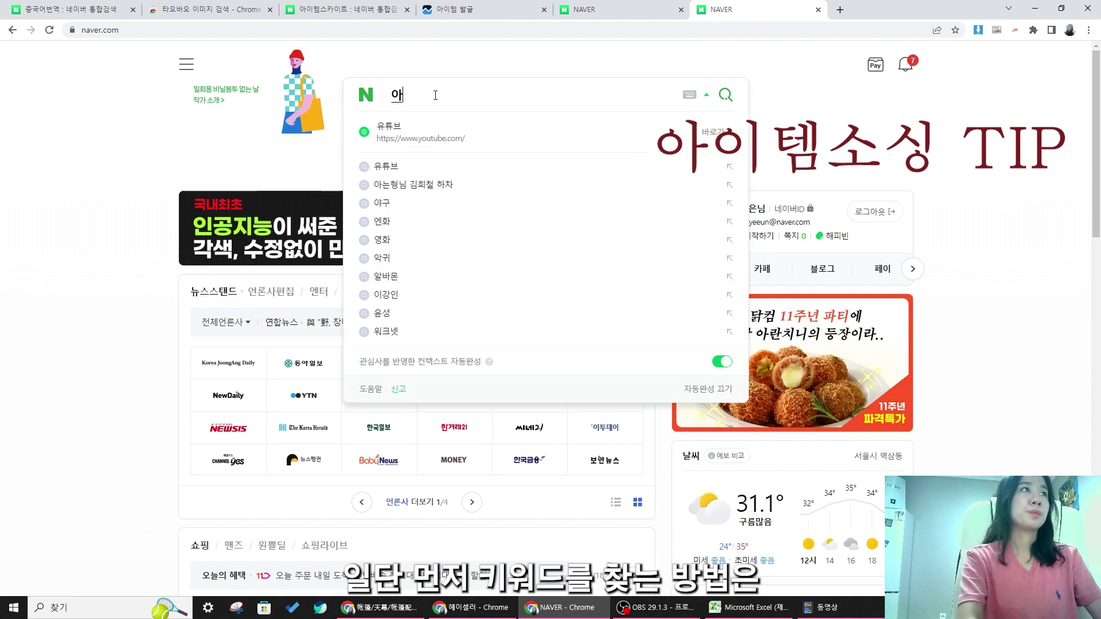
{"action": "type", "text": "이템스카우트"}
{"action": "key", "text": "Return"}
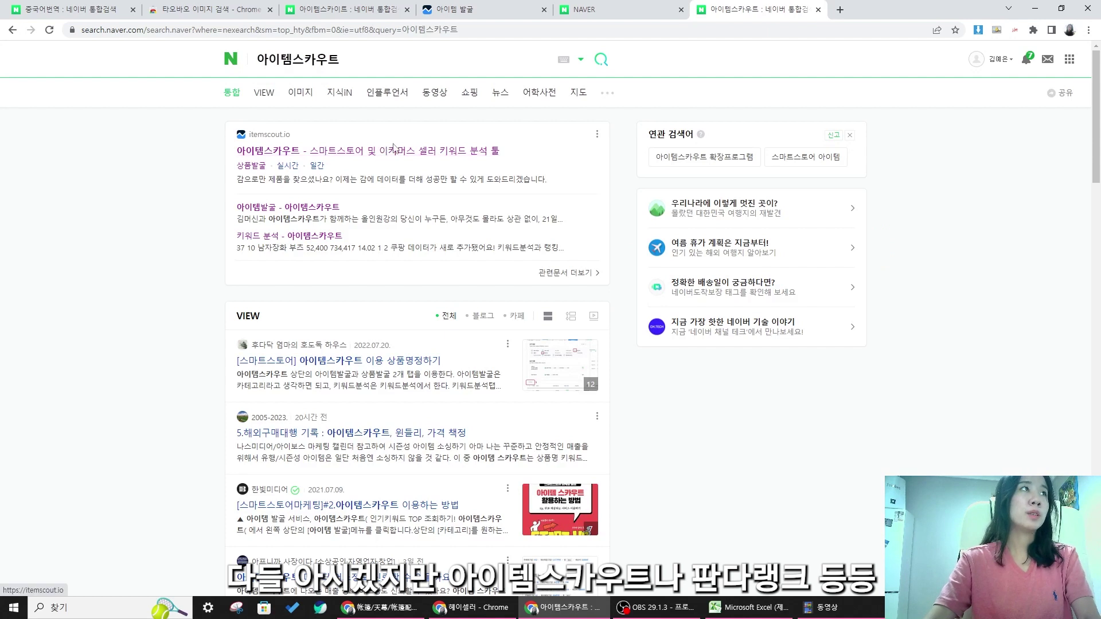
{"action": "left_click", "coordinate": [455, 152]}
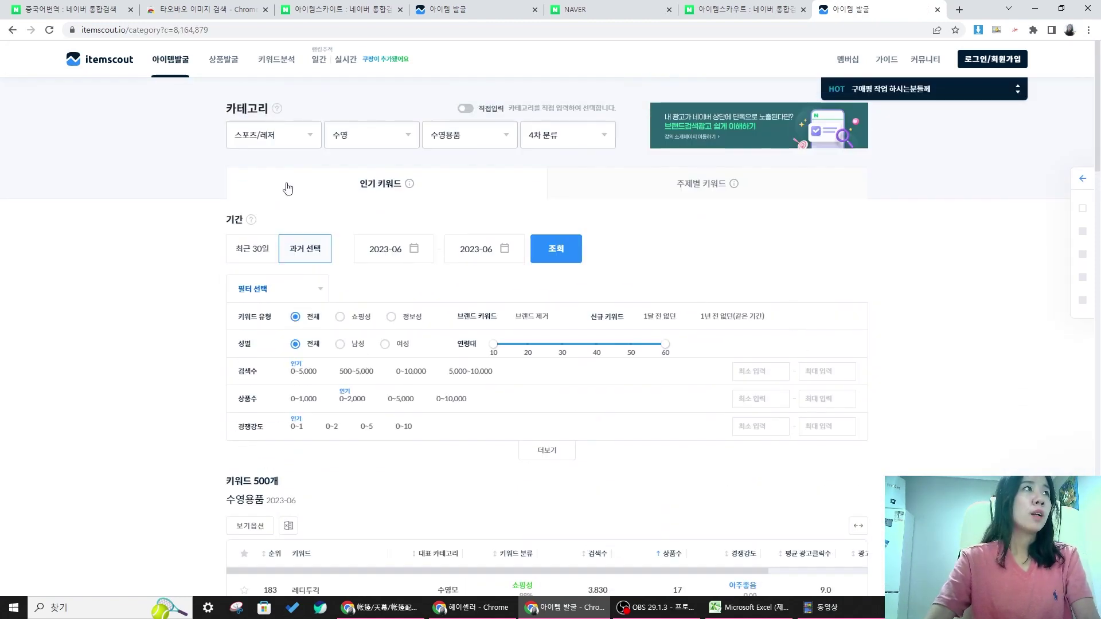
- Keep the category set to 스포츠/레저 > 수영 > 수영용품
{"action": "left_click", "coordinate": [291, 142]}
{"action": "left_click", "coordinate": [292, 142]}
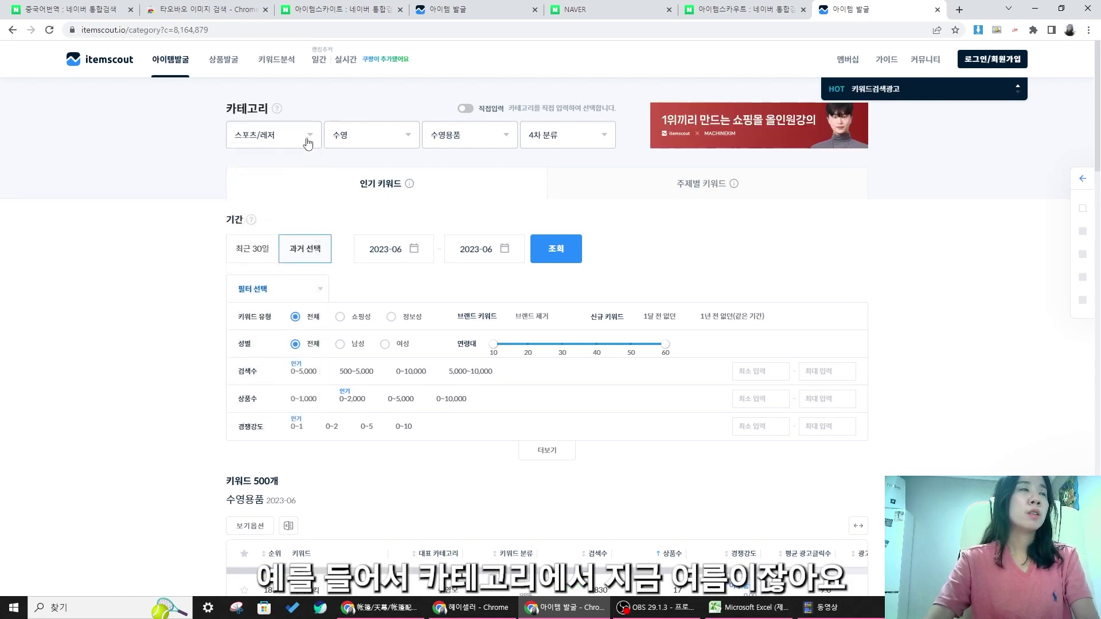
{"action": "left_click", "coordinate": [308, 143]}
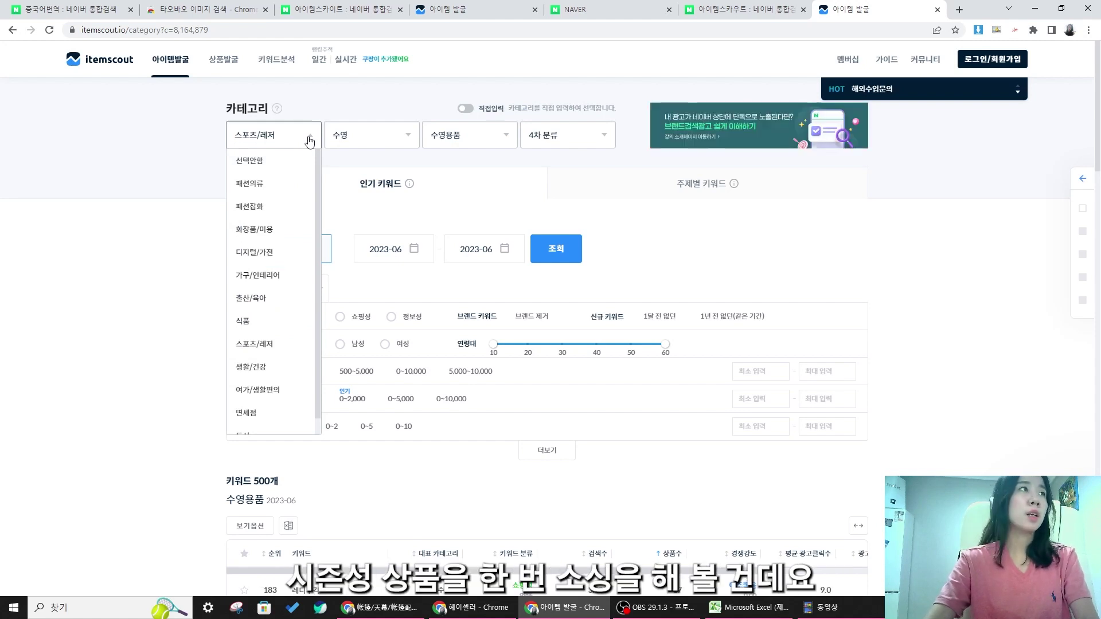
{"action": "left_click", "coordinate": [307, 140]}
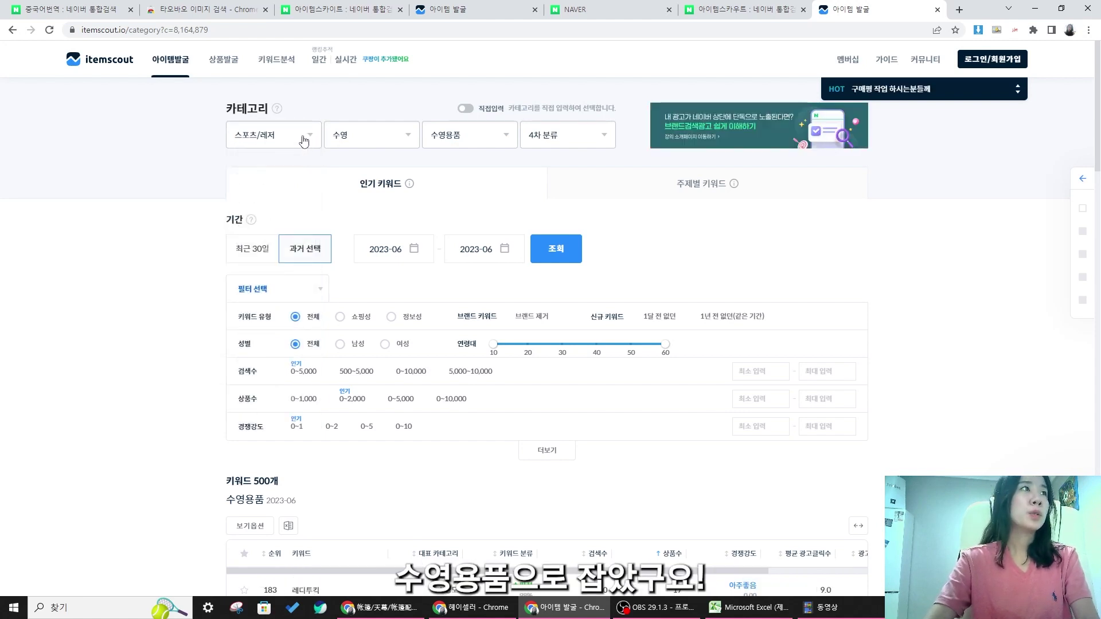
{"action": "left_click", "coordinate": [376, 141]}
{"action": "left_click", "coordinate": [490, 141]}
{"action": "left_click", "coordinate": [491, 140]}
{"action": "scroll", "coordinate": [322, 212], "scroll_direction": "down", "scroll_amount": 1}
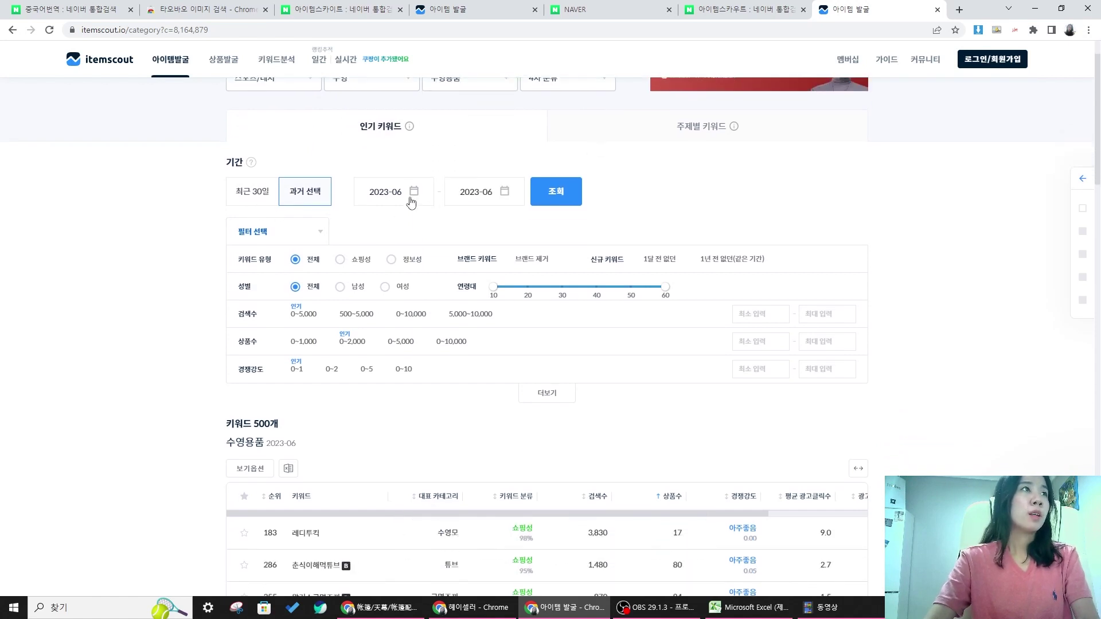
- Set the period start and end months both to July 2022
{"action": "left_click", "coordinate": [414, 198]}
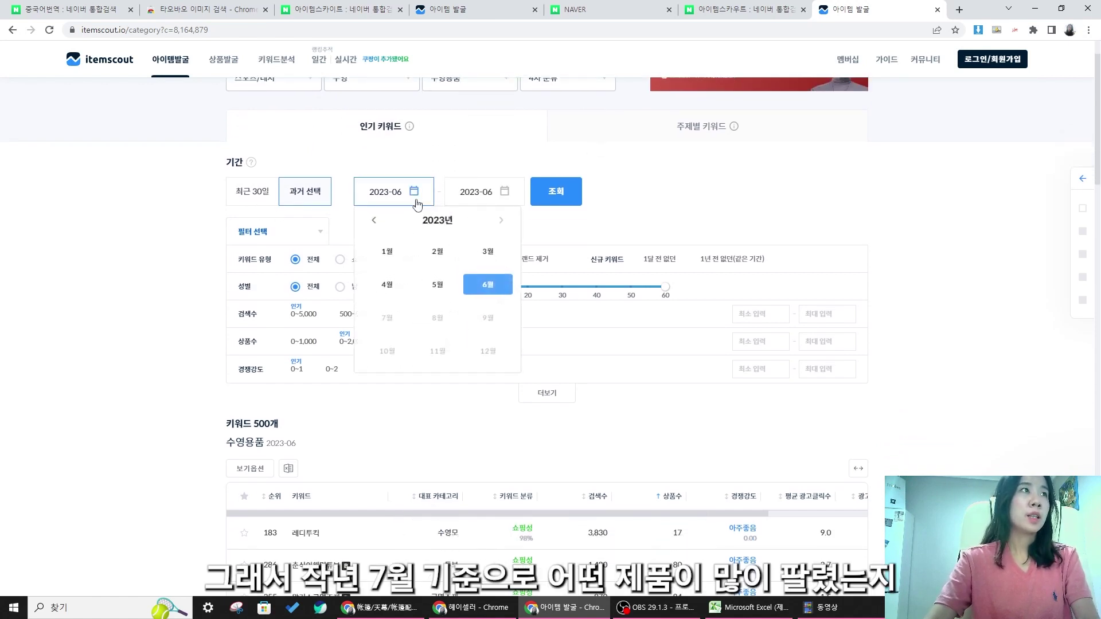
{"action": "left_click", "coordinate": [374, 222]}
{"action": "left_click", "coordinate": [387, 318]}
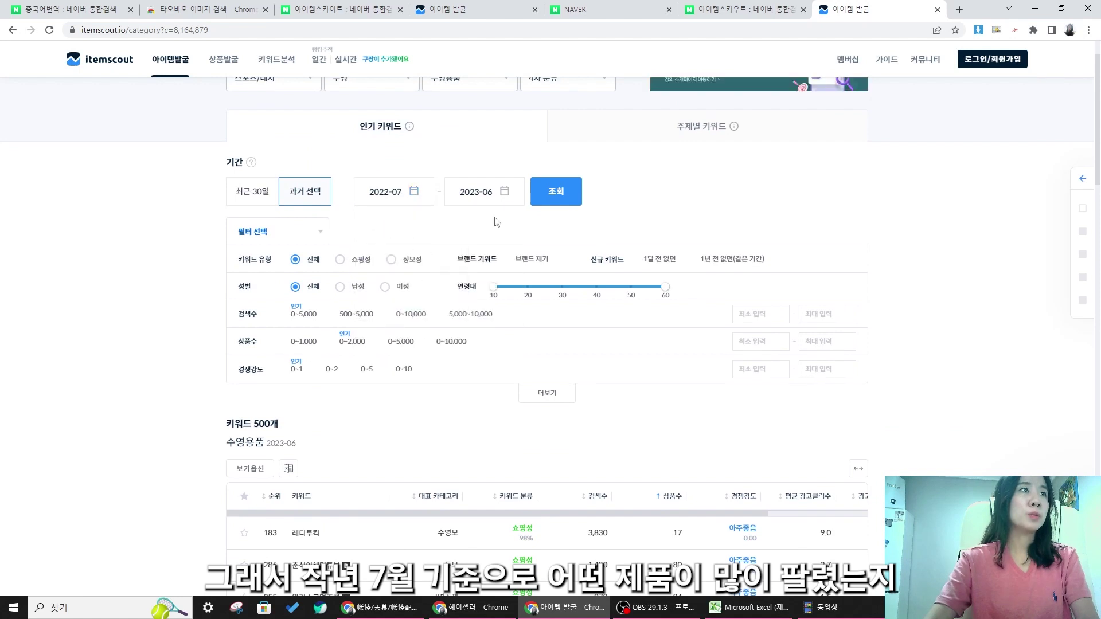
{"action": "left_click", "coordinate": [506, 197]}
{"action": "left_click", "coordinate": [457, 217]}
{"action": "left_click", "coordinate": [482, 324]}
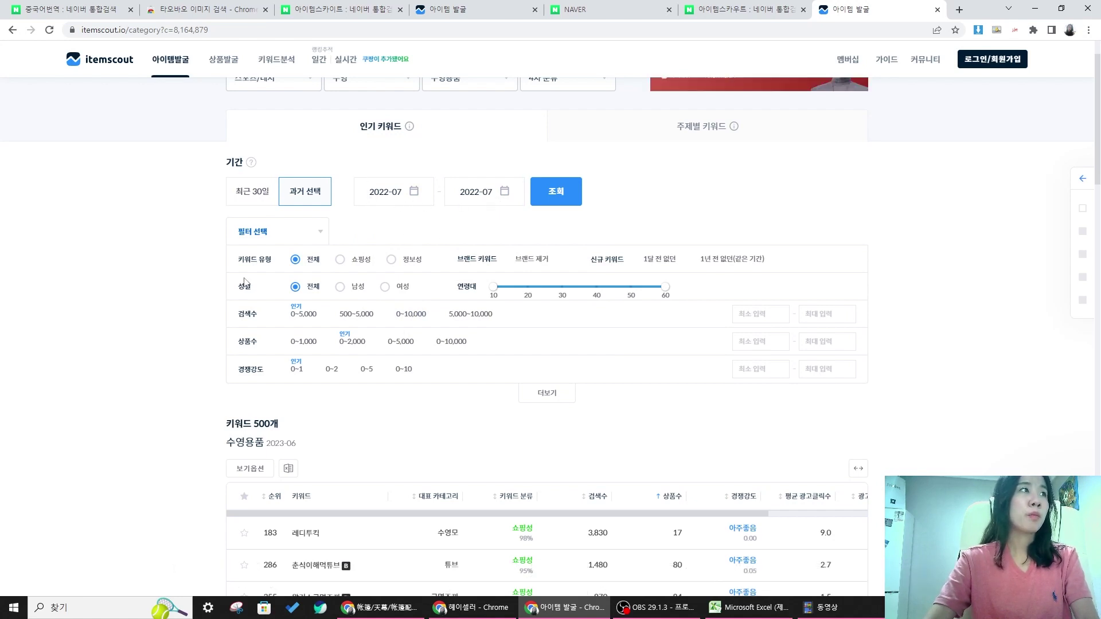
- Filter to shopping, non-brand keywords with search volume 500 to 20000
{"action": "left_click", "coordinate": [340, 261]}
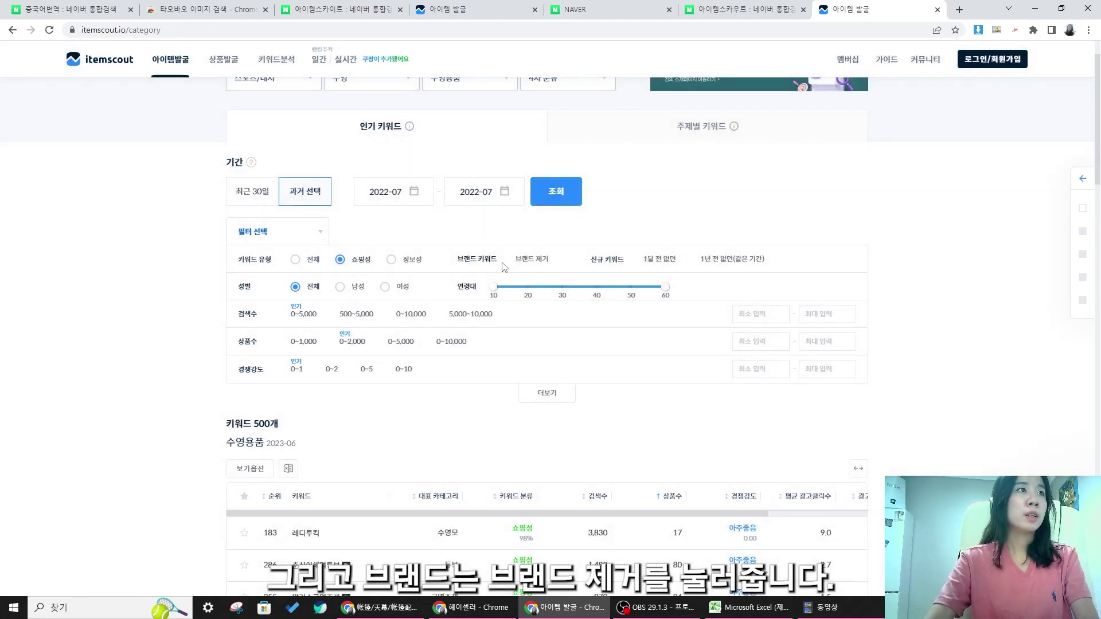
{"action": "left_click", "coordinate": [534, 261]}
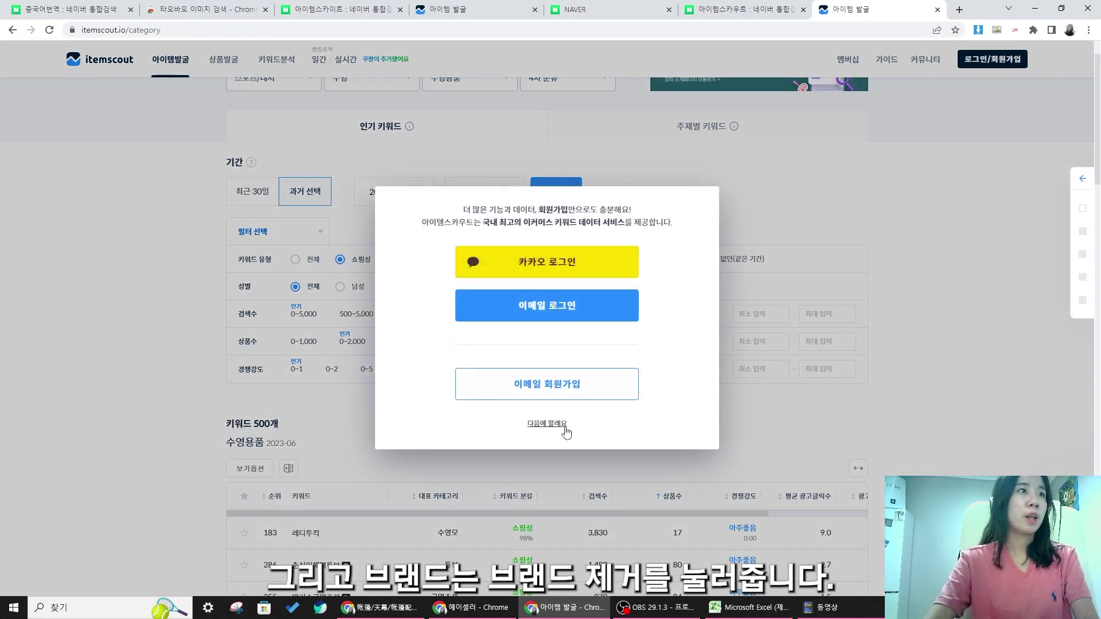
{"action": "left_click", "coordinate": [554, 426]}
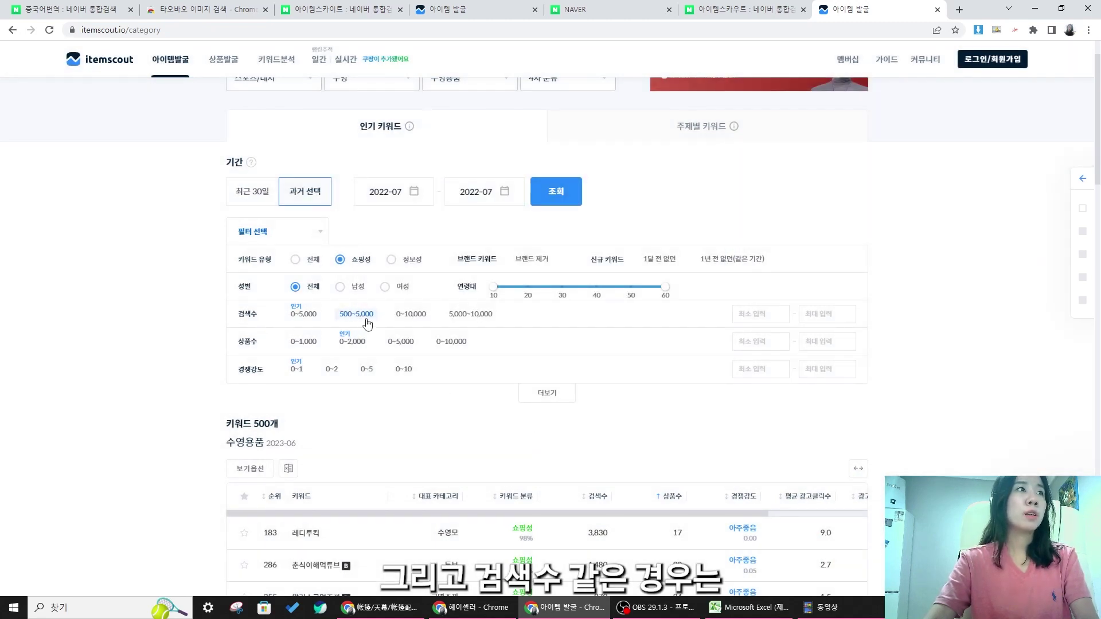
{"action": "type", "text": "500"}
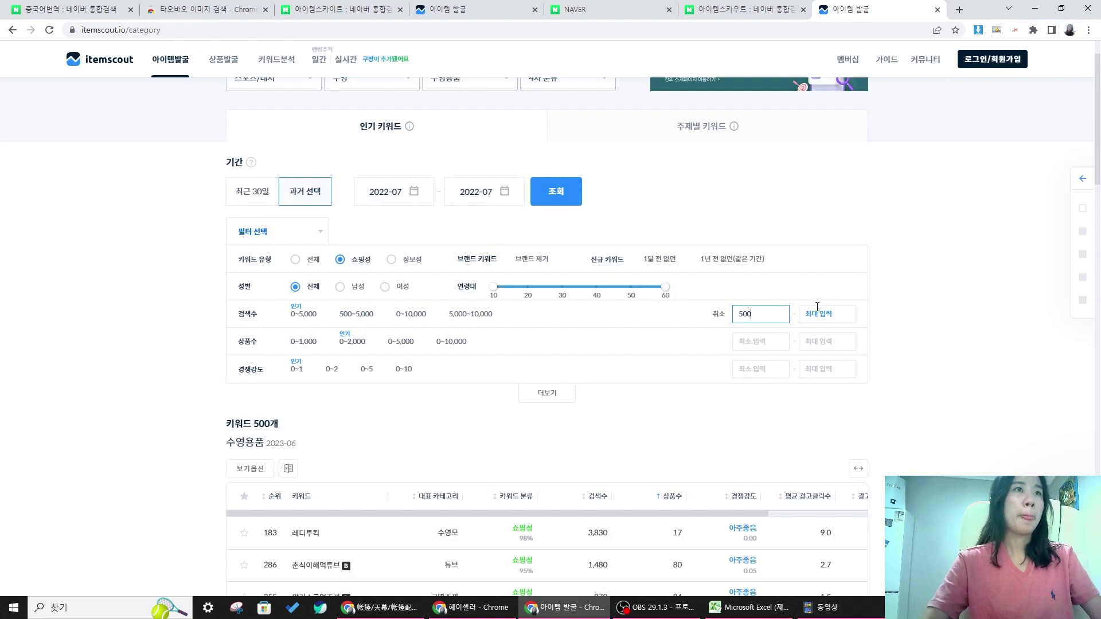
{"action": "left_click", "coordinate": [817, 308]}
{"action": "type", "text": "2"}
{"action": "left_click", "coordinate": [547, 426]}
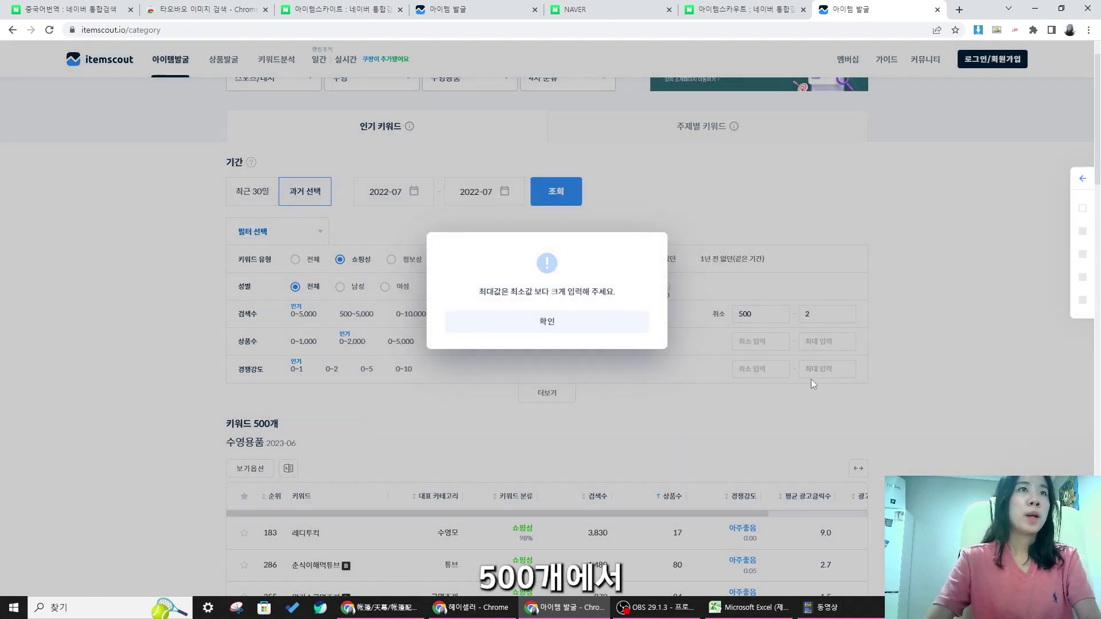
{"action": "left_click", "coordinate": [513, 336]}
{"action": "left_click", "coordinate": [815, 315]}
{"action": "type", "text": "0000"}
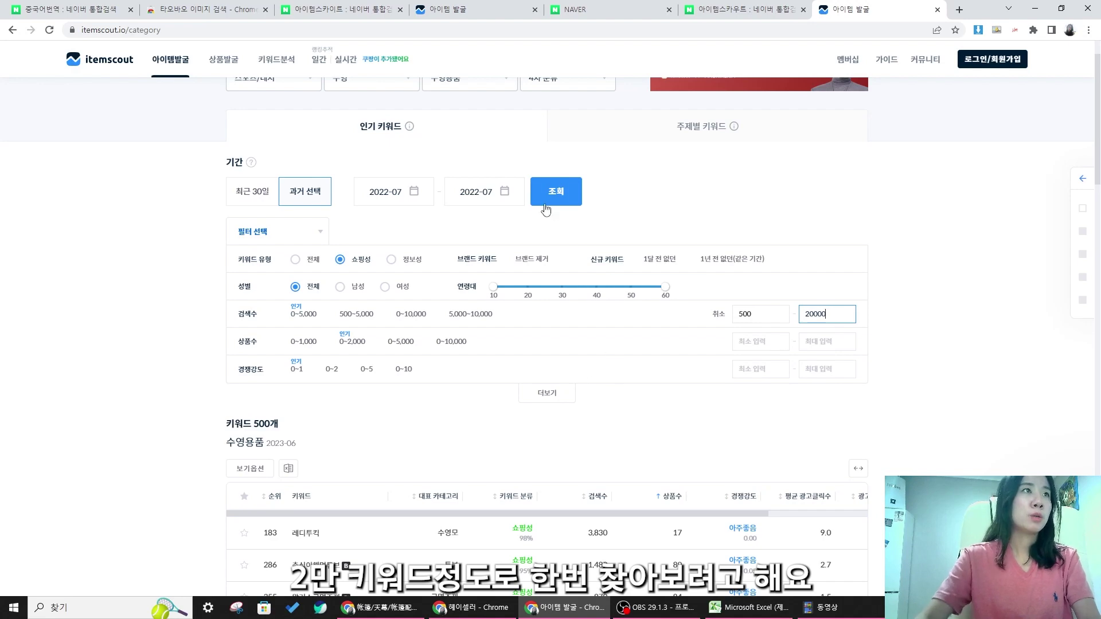
- Run the 조회 lookup, dismissing the login prompt with 다음에 할래요
{"action": "left_click", "coordinate": [555, 195]}
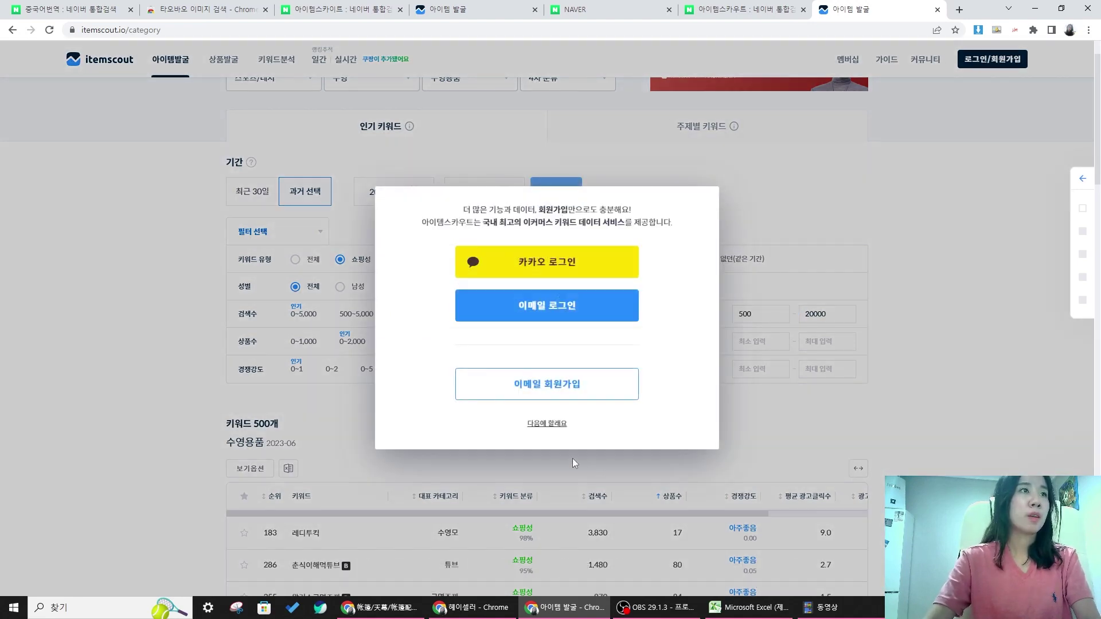
{"action": "left_click", "coordinate": [552, 423]}
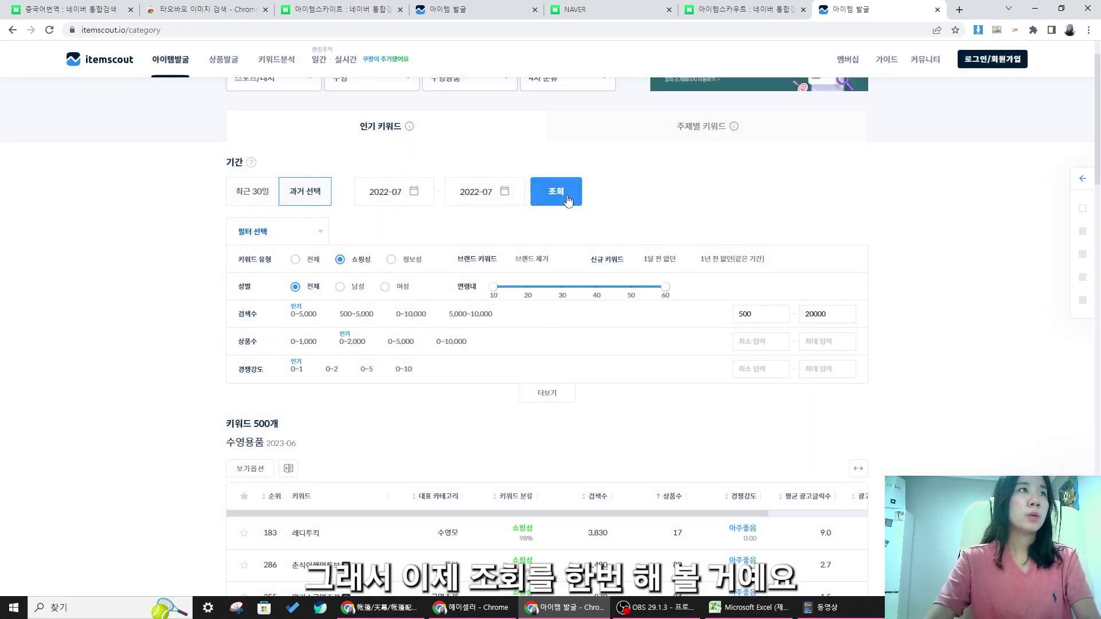
{"action": "scroll", "coordinate": [395, 181], "scroll_direction": "down", "scroll_amount": 5}
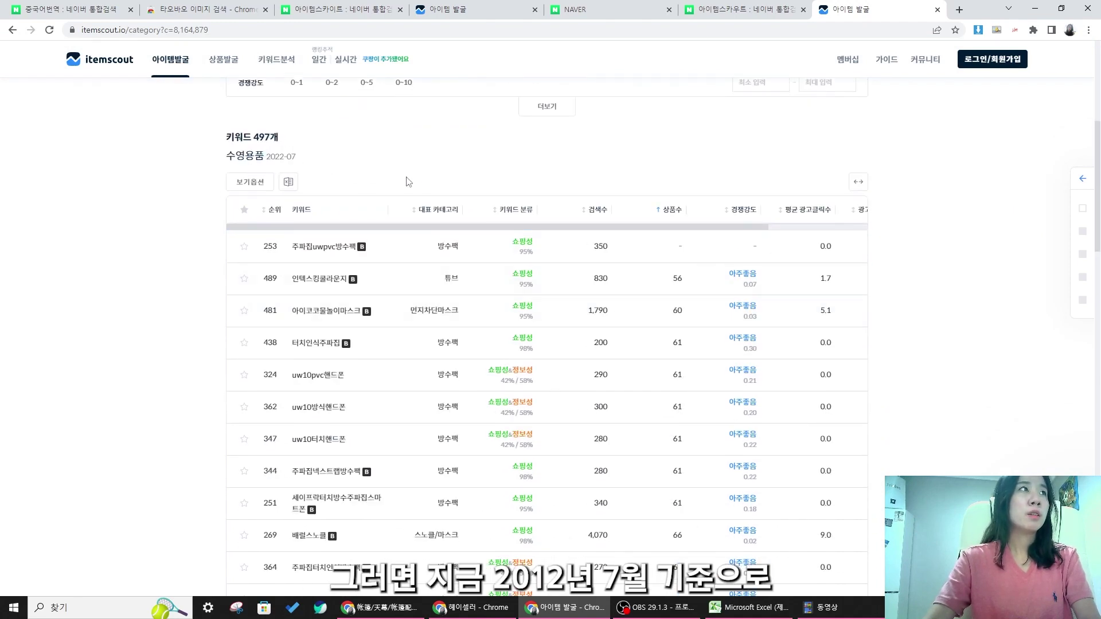
- Review the 497-keyword table and close an accidentally opened keyword tab
{"action": "left_click_drag", "start_coordinate": [332, 160], "coordinate": [374, 159]}
{"action": "left_click", "coordinate": [422, 170]}
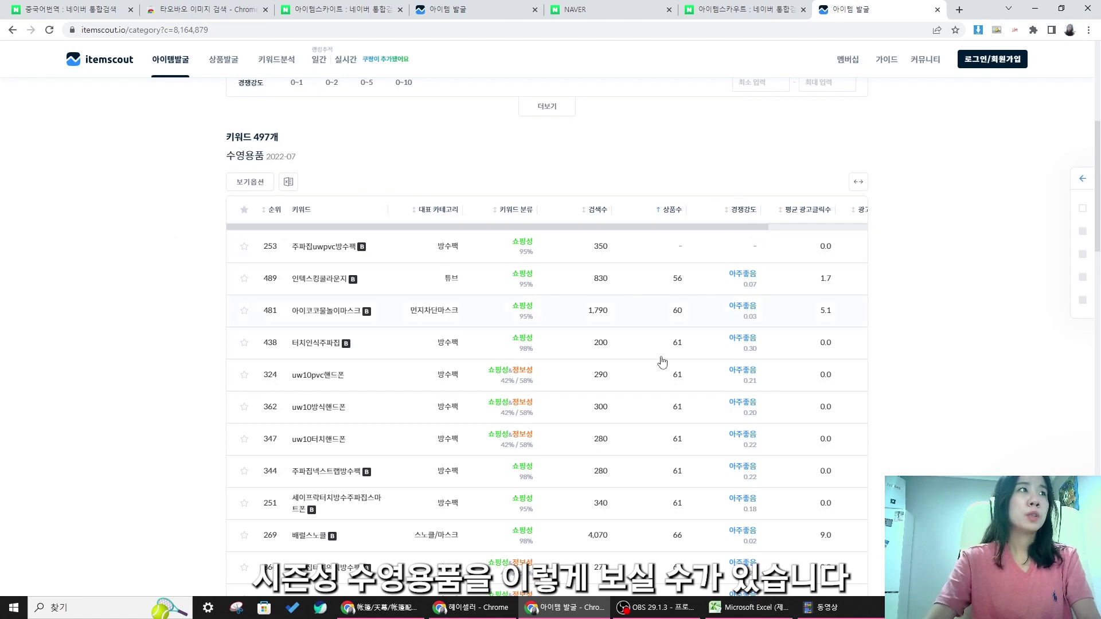
{"action": "scroll", "coordinate": [711, 283], "scroll_direction": "down", "scroll_amount": 2}
{"action": "scroll", "coordinate": [696, 222], "scroll_direction": "up", "scroll_amount": 2}
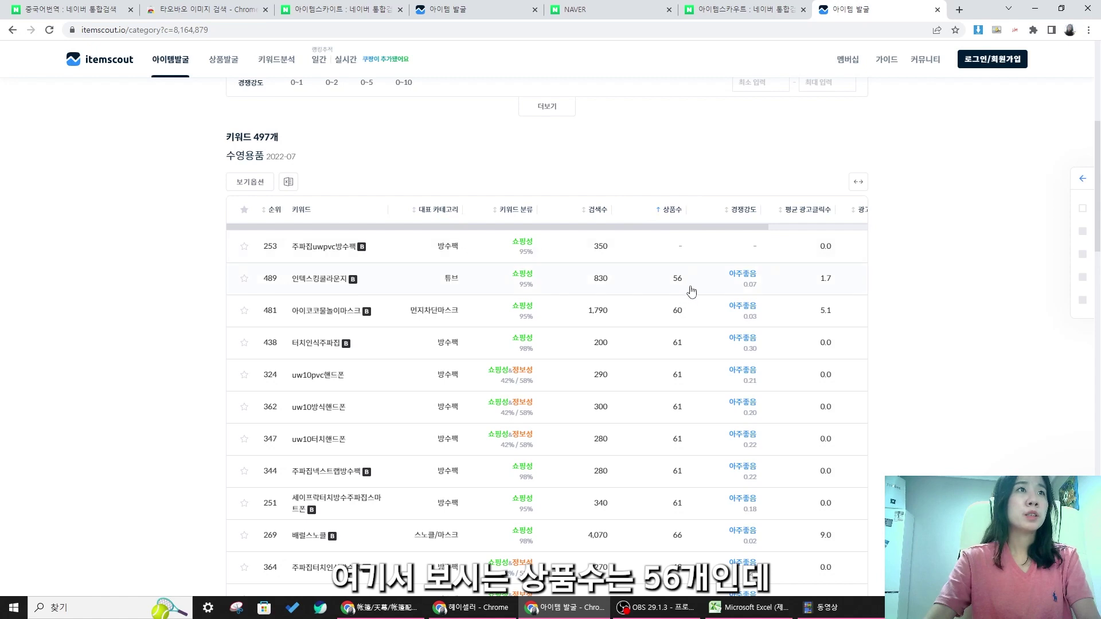
{"action": "left_click_drag", "start_coordinate": [667, 286], "coordinate": [664, 287]}
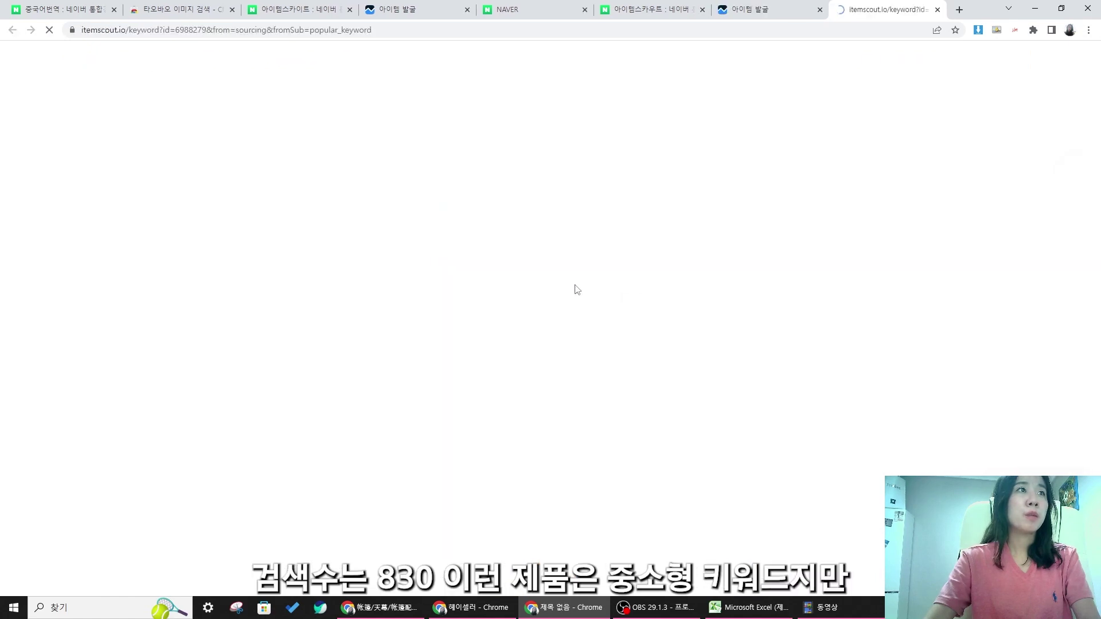
{"action": "left_click", "coordinate": [937, 10]}
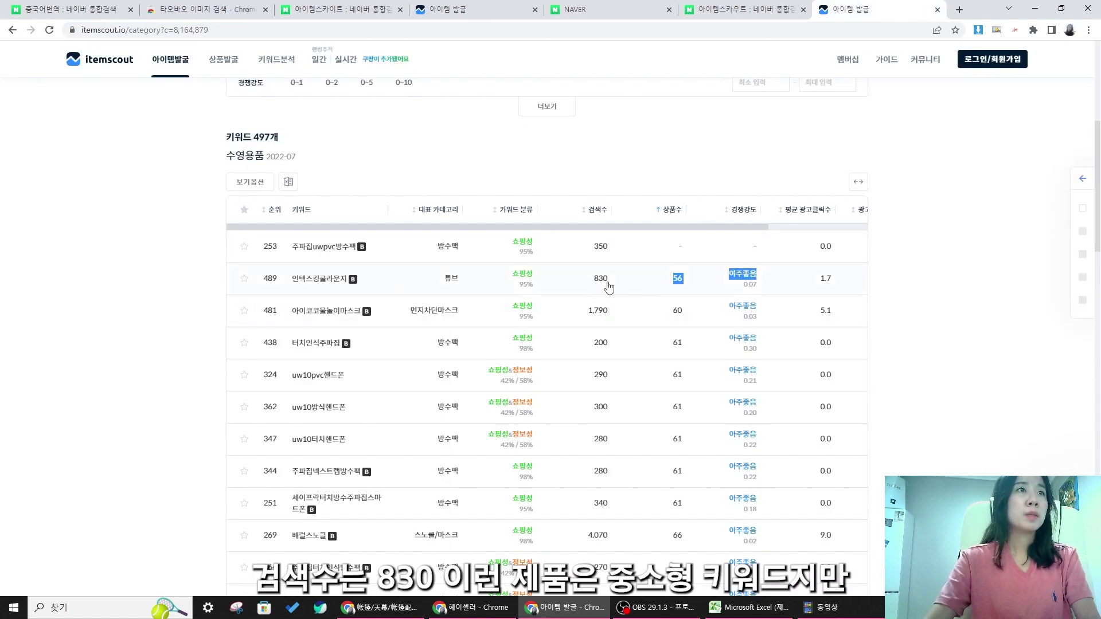
- Find 배럴오리발 in row 224 and open its keyword analysis page
{"action": "scroll", "coordinate": [610, 288], "scroll_direction": "down", "scroll_amount": 2}
{"action": "scroll", "coordinate": [654, 273], "scroll_direction": "down", "scroll_amount": 1}
{"action": "scroll", "coordinate": [669, 275], "scroll_direction": "up", "scroll_amount": 1}
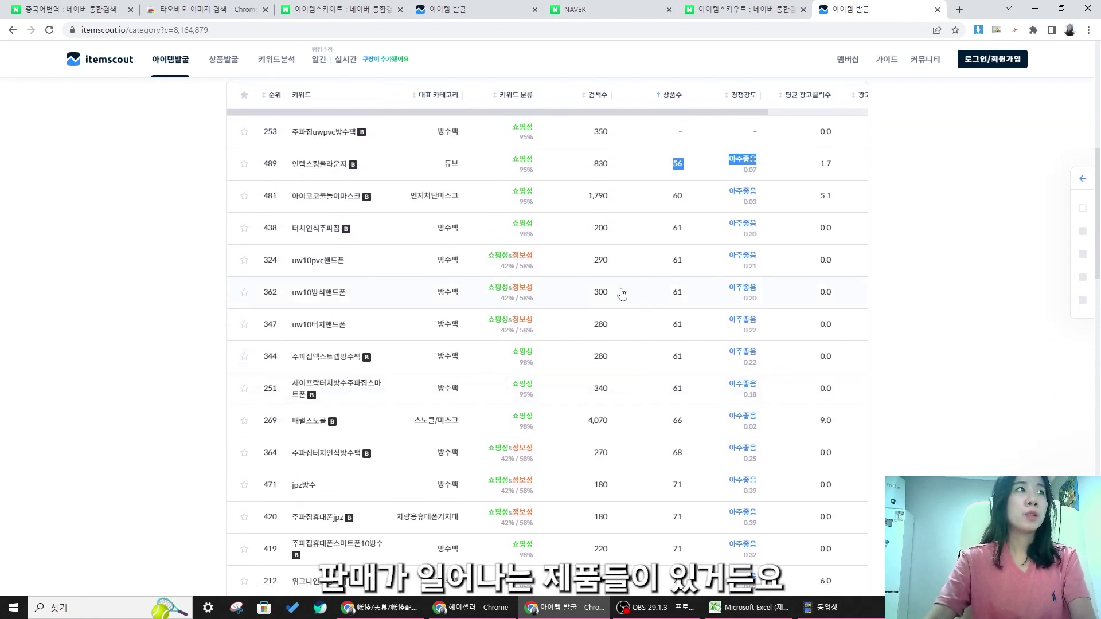
{"action": "scroll", "coordinate": [622, 293], "scroll_direction": "down", "scroll_amount": 4}
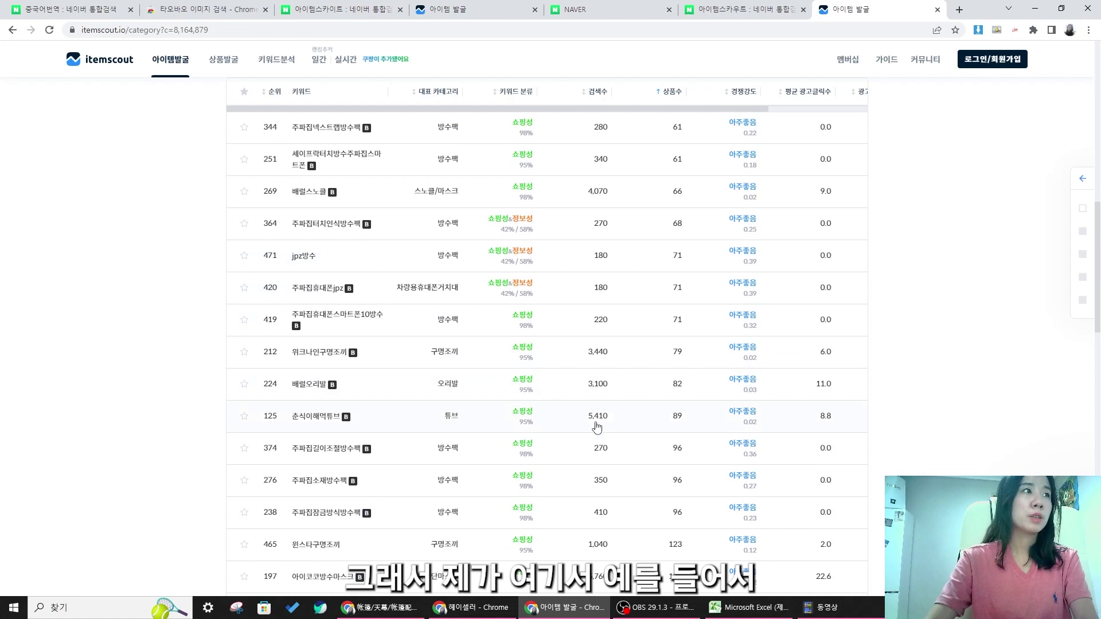
{"action": "scroll", "coordinate": [447, 368], "scroll_direction": "down", "scroll_amount": 2}
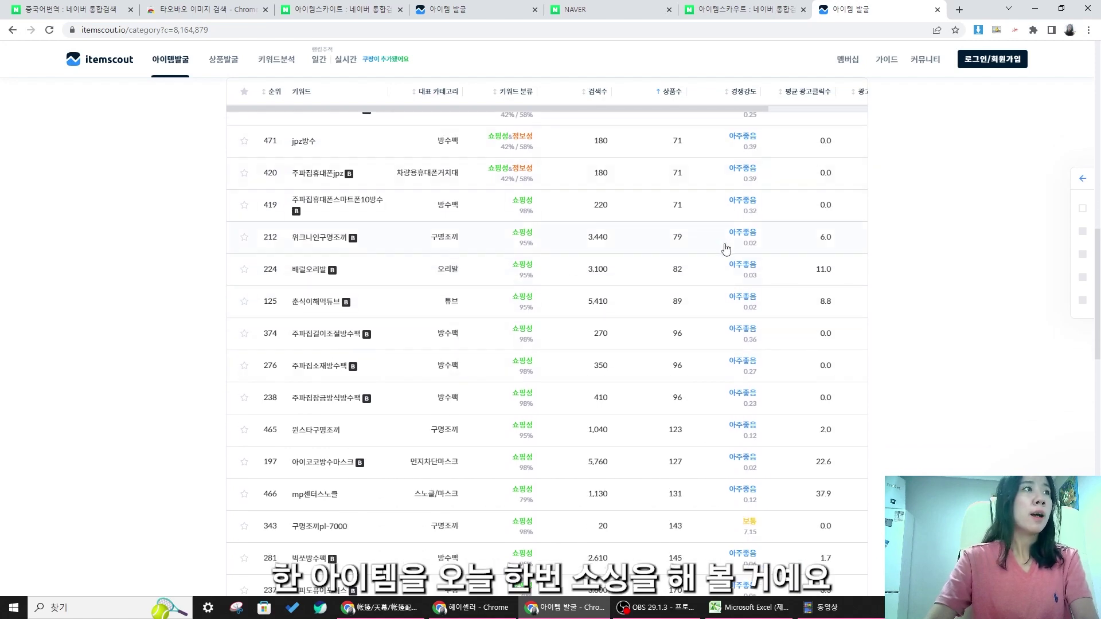
{"action": "scroll", "coordinate": [546, 266], "scroll_direction": "down", "scroll_amount": 2}
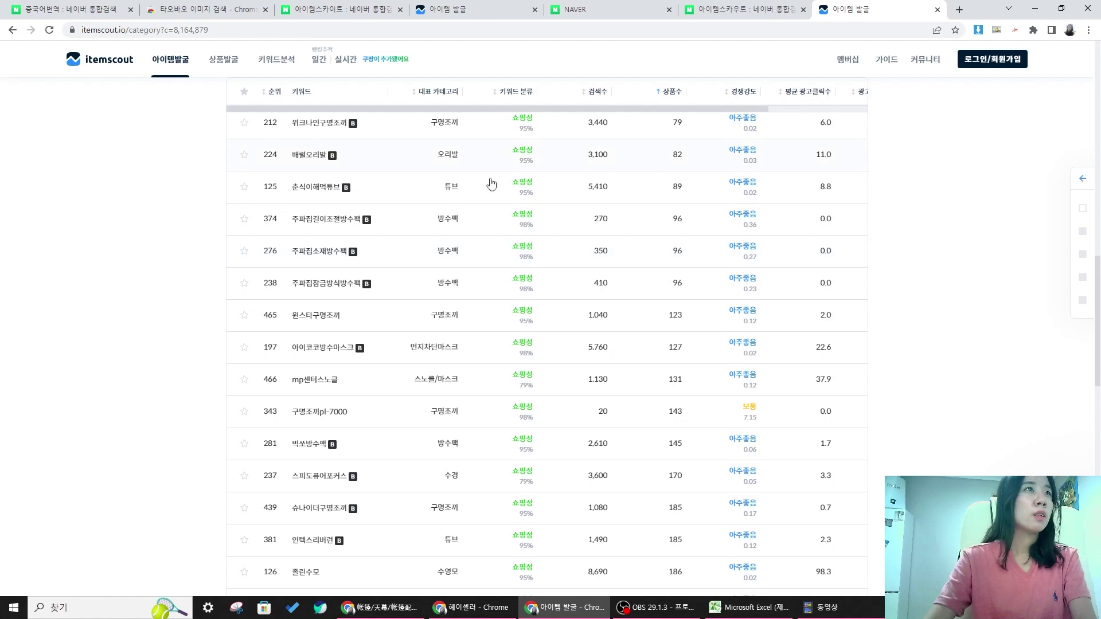
{"action": "scroll", "coordinate": [283, 224], "scroll_direction": "up", "scroll_amount": 1}
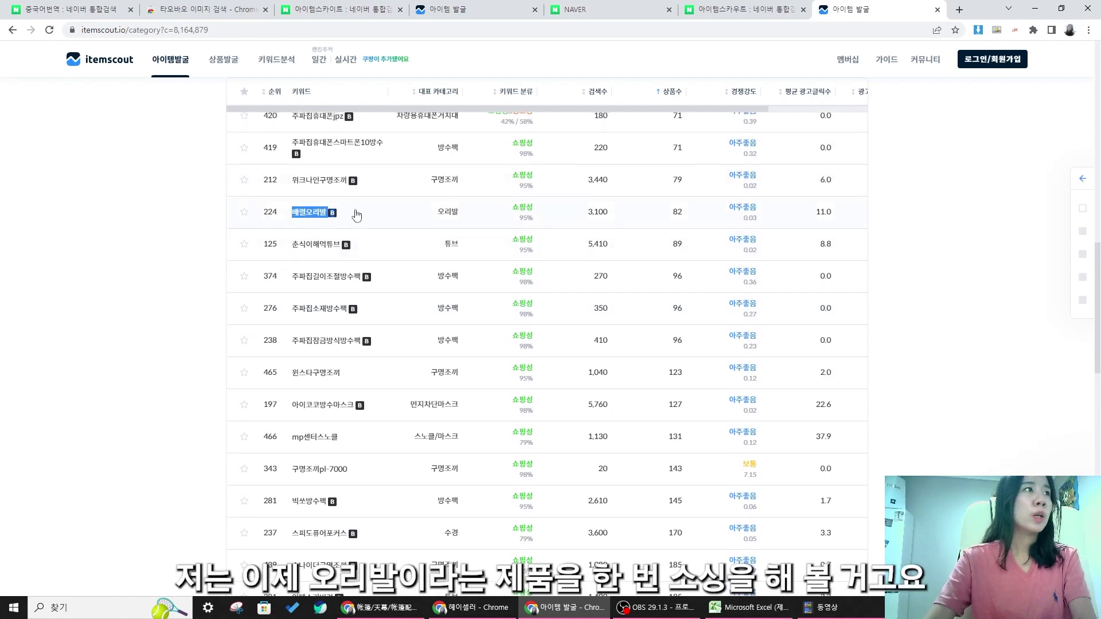
{"action": "left_click_drag", "start_coordinate": [339, 215], "coordinate": [673, 214]}
{"action": "left_click", "coordinate": [331, 223]}
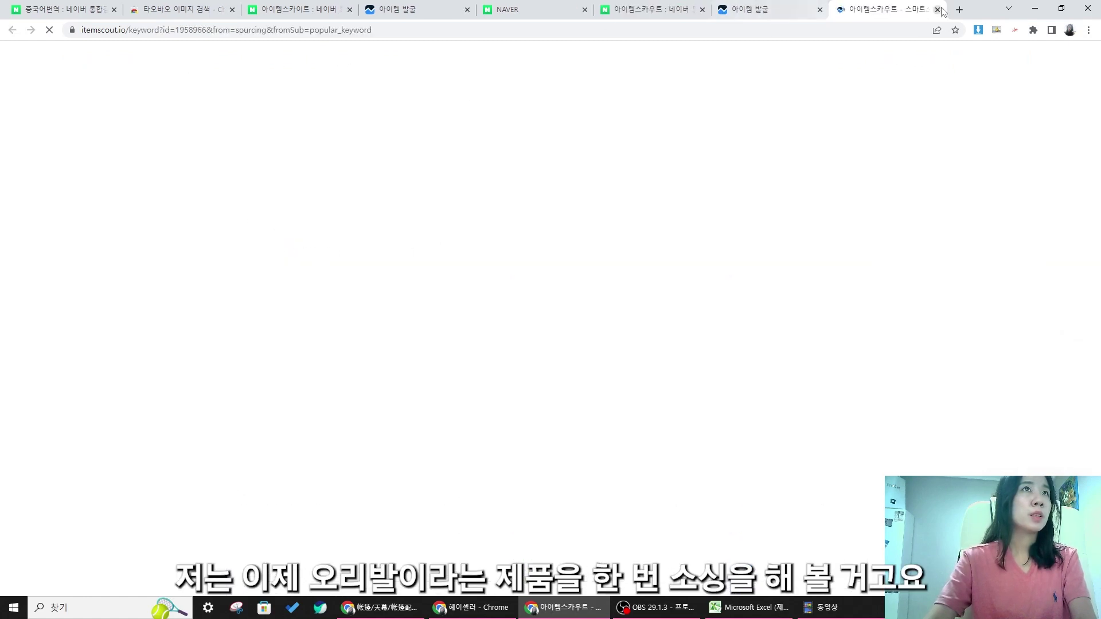
- Reopen the 배럴오리발 keyword analysis and review its product count and monthly search figures
{"action": "left_click", "coordinate": [939, 10]}
{"action": "left_click", "coordinate": [314, 217]}
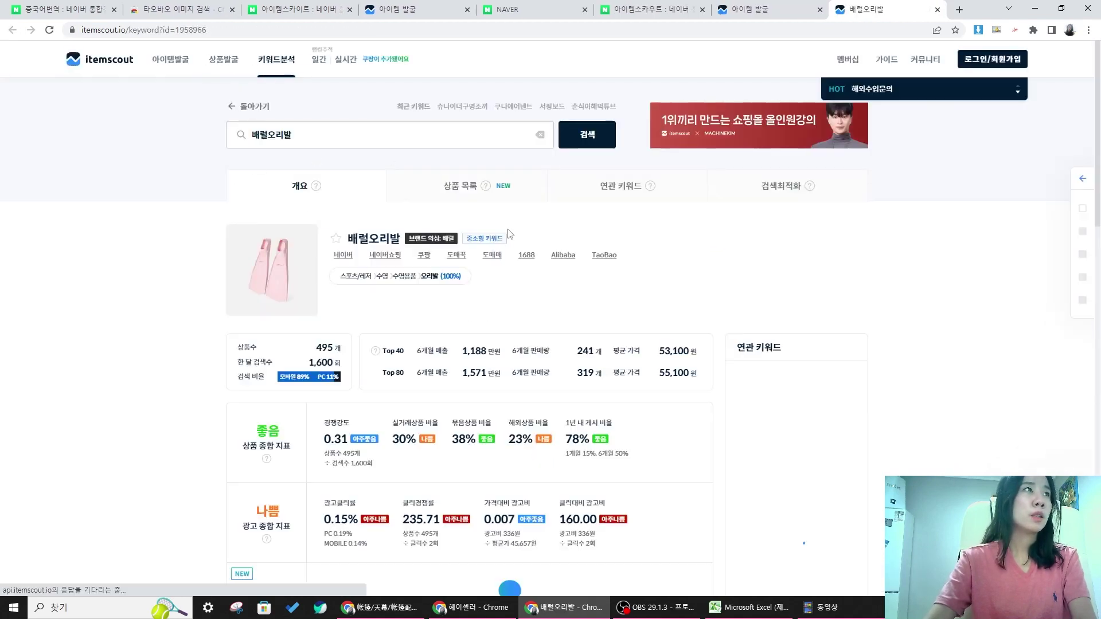
{"action": "scroll", "coordinate": [389, 259], "scroll_direction": "down", "scroll_amount": 3}
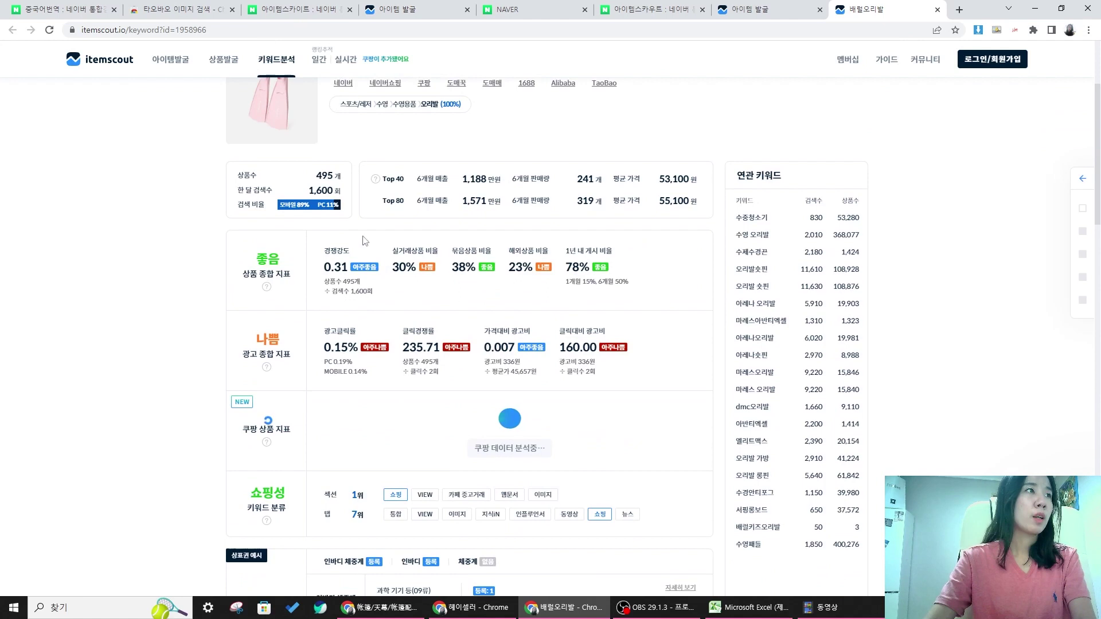
{"action": "scroll", "coordinate": [345, 212], "scroll_direction": "down", "scroll_amount": 1}
{"action": "left_click_drag", "start_coordinate": [300, 122], "coordinate": [342, 137]}
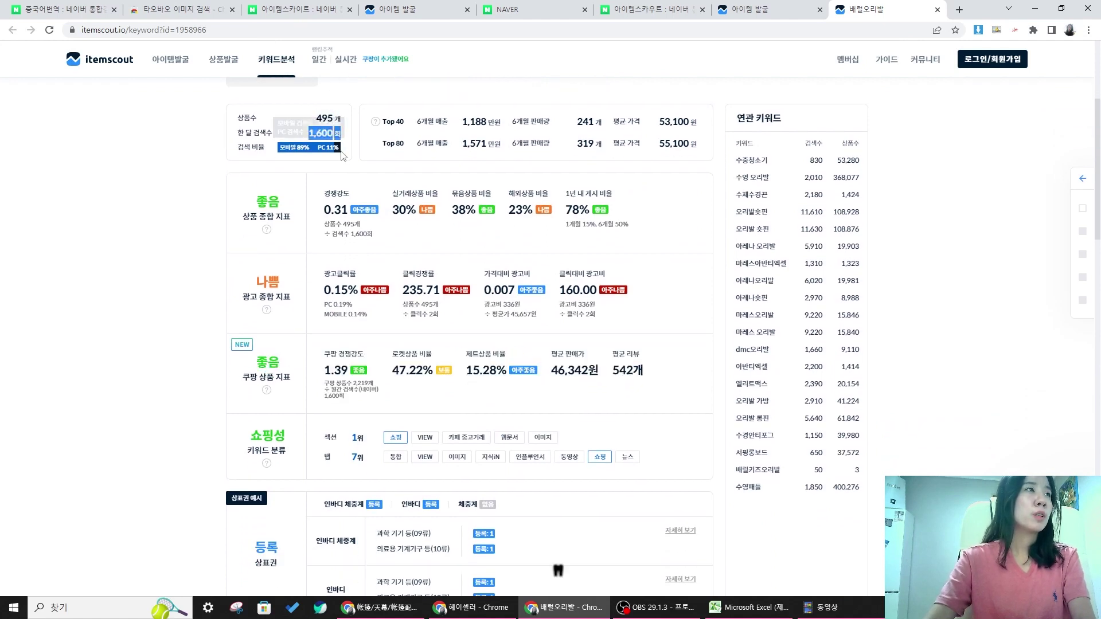
{"action": "left_click_drag", "start_coordinate": [313, 212], "coordinate": [386, 203]}
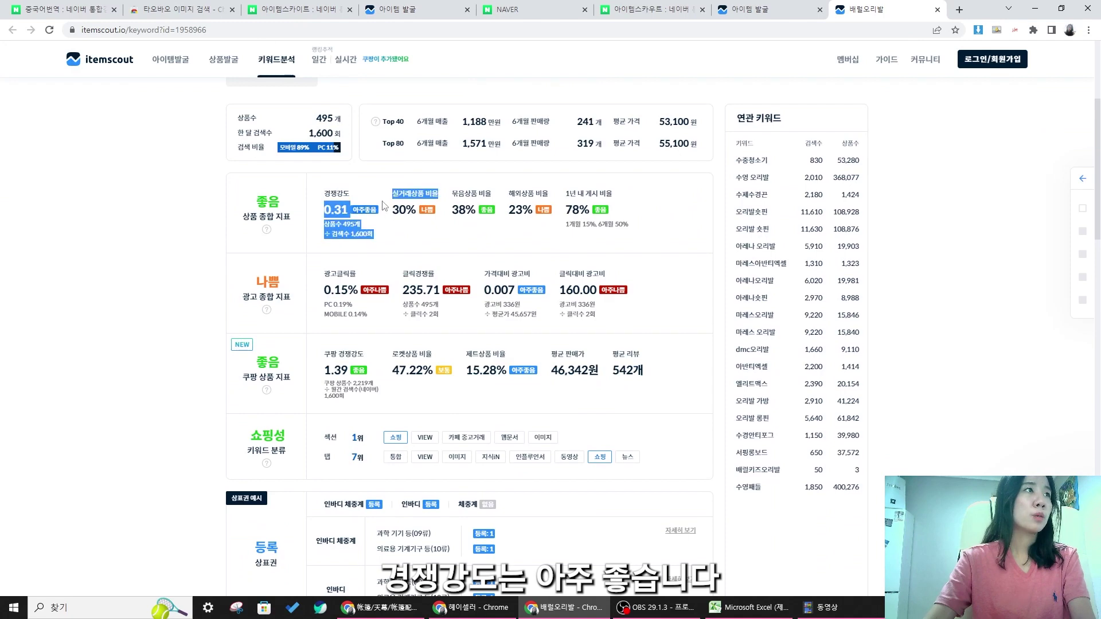
- Show the 배럴오리발 search trend over 3 years on the 종합 chart
{"action": "scroll", "coordinate": [383, 201], "scroll_direction": "down", "scroll_amount": 4}
{"action": "scroll", "coordinate": [383, 201], "scroll_direction": "down", "scroll_amount": 4}
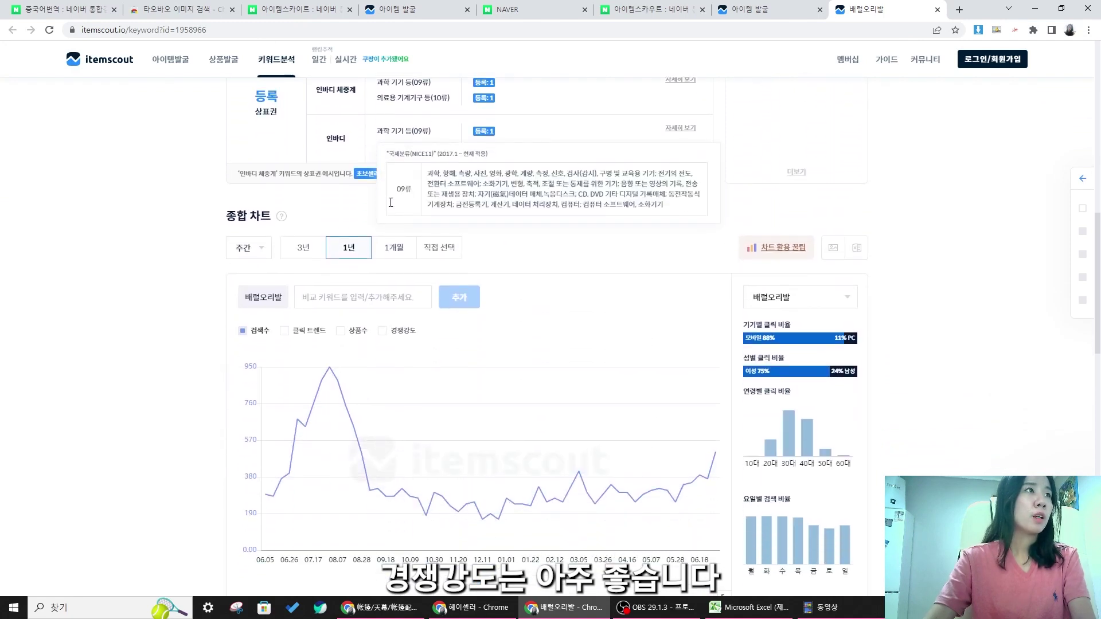
{"action": "scroll", "coordinate": [376, 212], "scroll_direction": "down", "scroll_amount": 3}
{"action": "scroll", "coordinate": [367, 212], "scroll_direction": "up", "scroll_amount": 3}
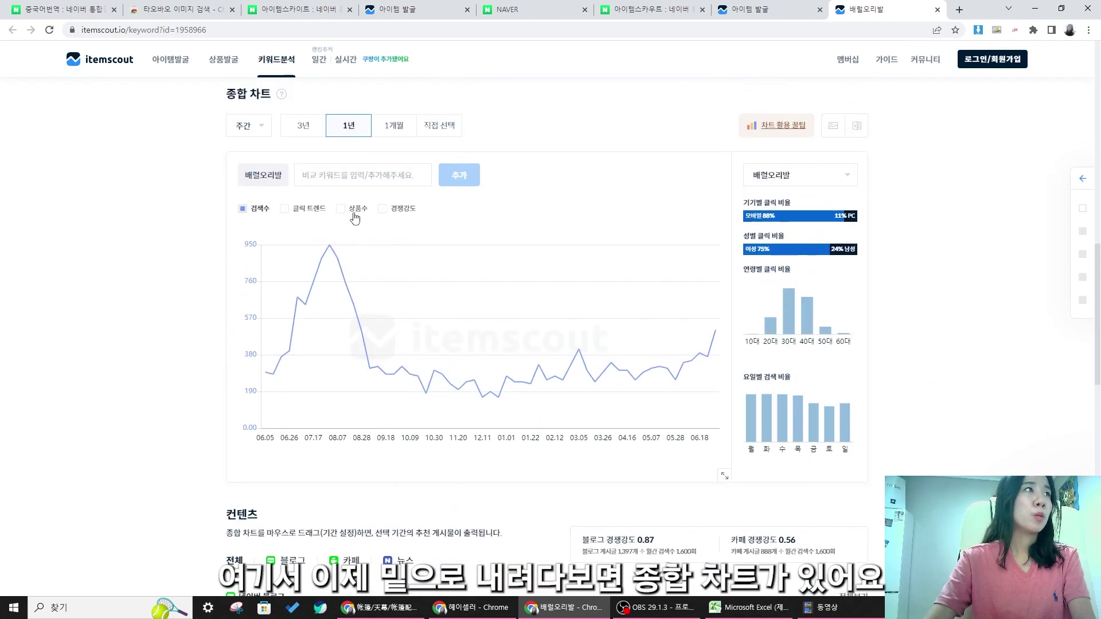
{"action": "left_click", "coordinate": [332, 214]}
{"action": "left_click", "coordinate": [303, 240]}
{"action": "scroll", "coordinate": [385, 366], "scroll_direction": "down", "scroll_amount": 2}
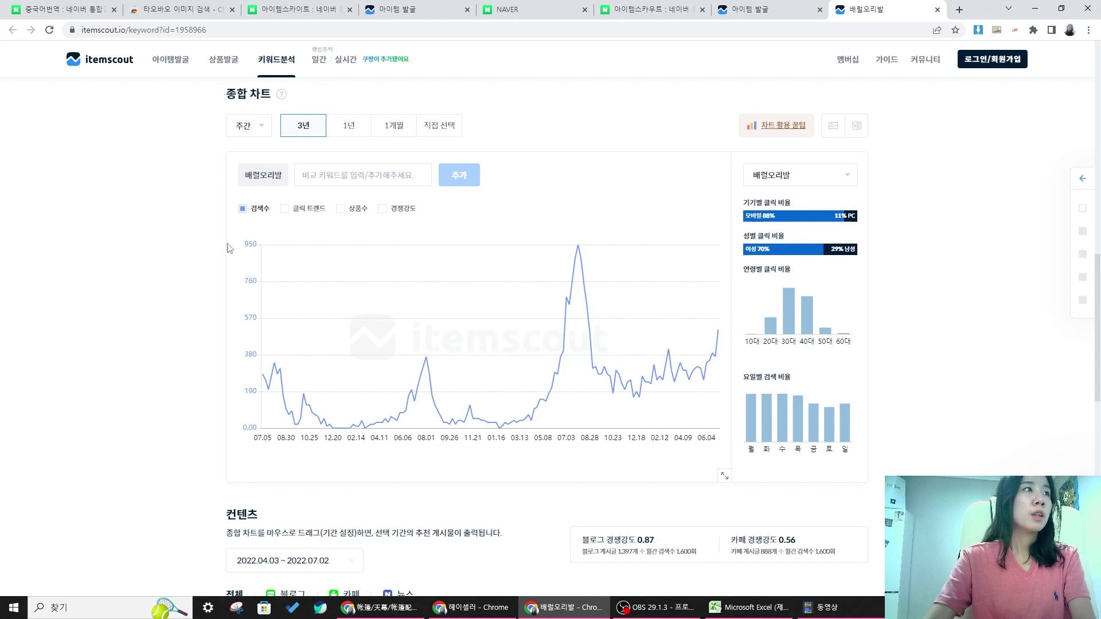
{"action": "scroll", "coordinate": [138, 261], "scroll_direction": "up", "scroll_amount": 15}
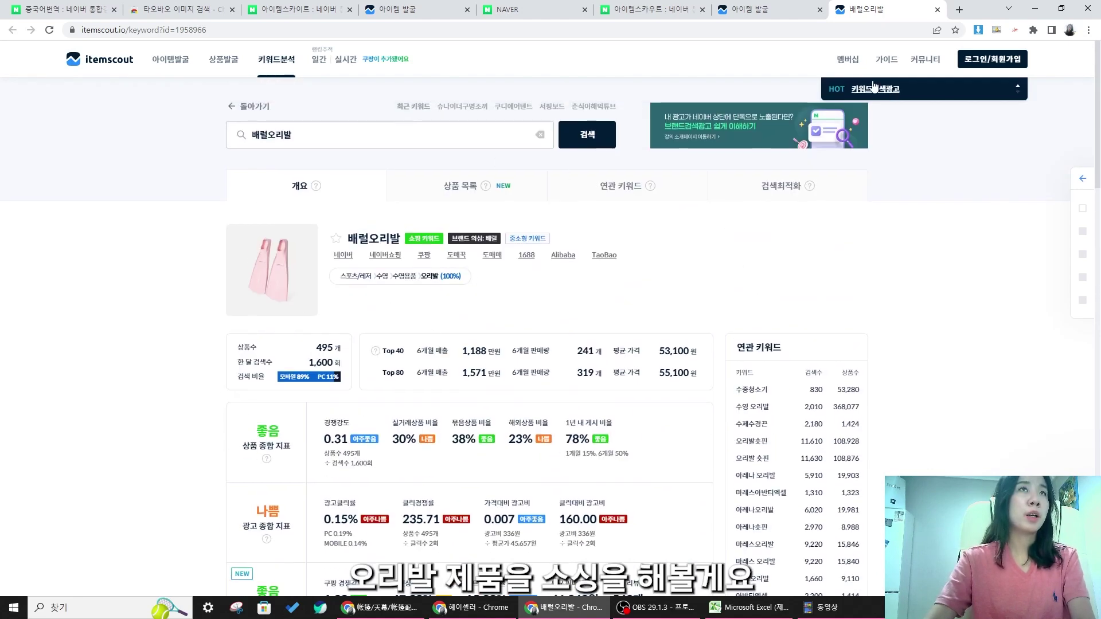
- Close the second 아이템스카우트 search tab to land on Naver home
{"action": "left_click", "coordinate": [647, 12]}
{"action": "left_click", "coordinate": [897, 12]}
{"action": "left_click", "coordinate": [651, 11]}
{"action": "left_click", "coordinate": [865, 13]}
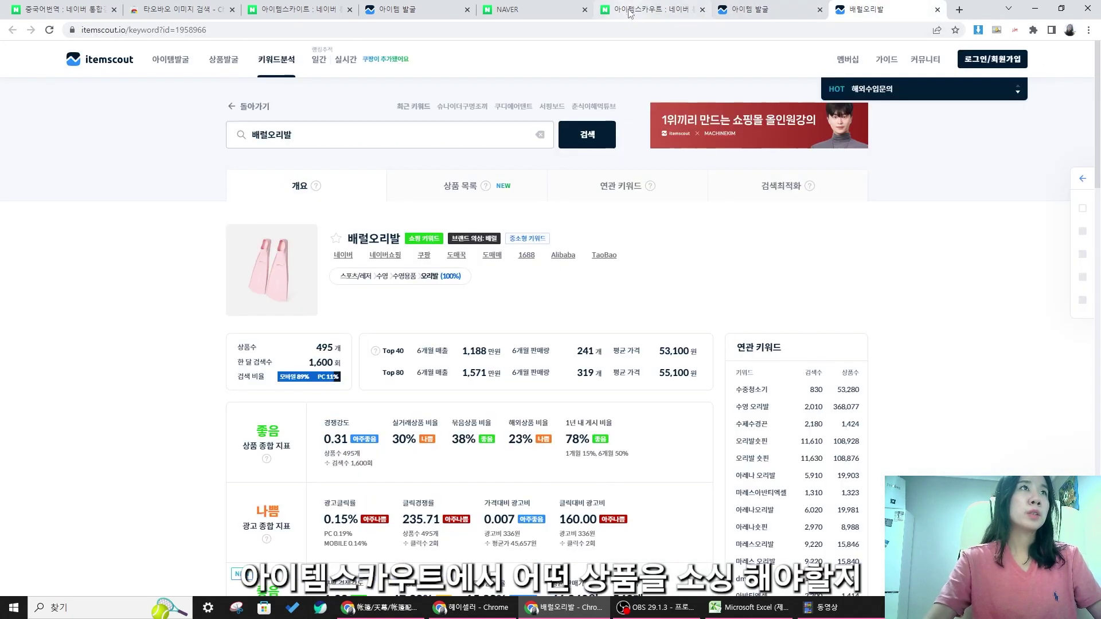
{"action": "left_click", "coordinate": [630, 12]}
{"action": "left_click", "coordinate": [702, 9]}
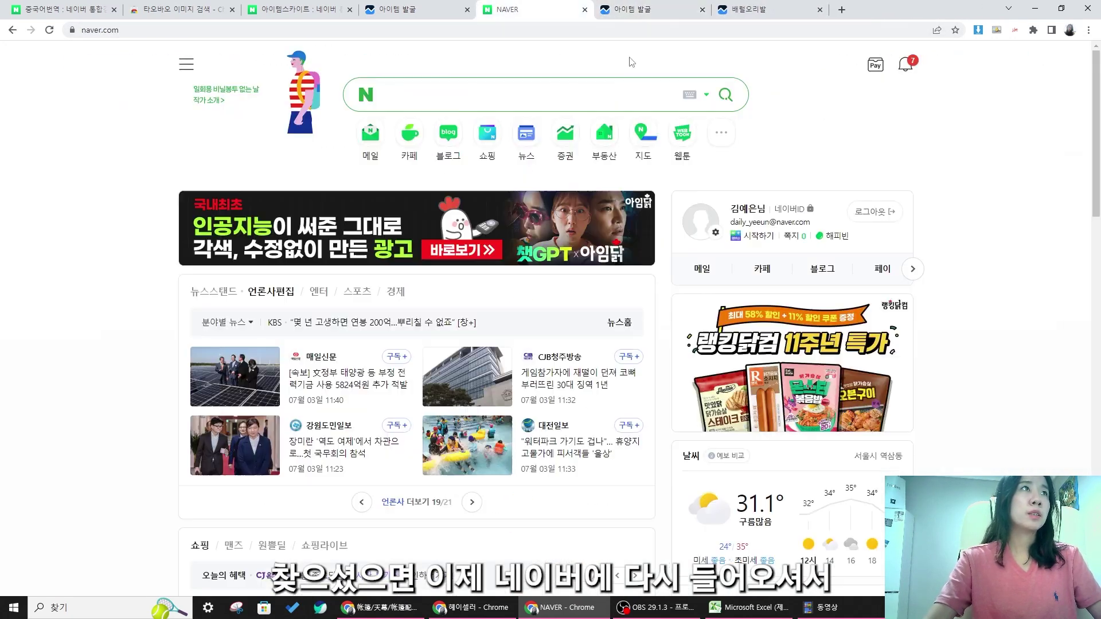
- Search Naver for 오리발 and open its shopping results
{"action": "left_click", "coordinate": [476, 98]}
{"action": "type", "text": "오리발"}
{"action": "key", "text": "Return"}
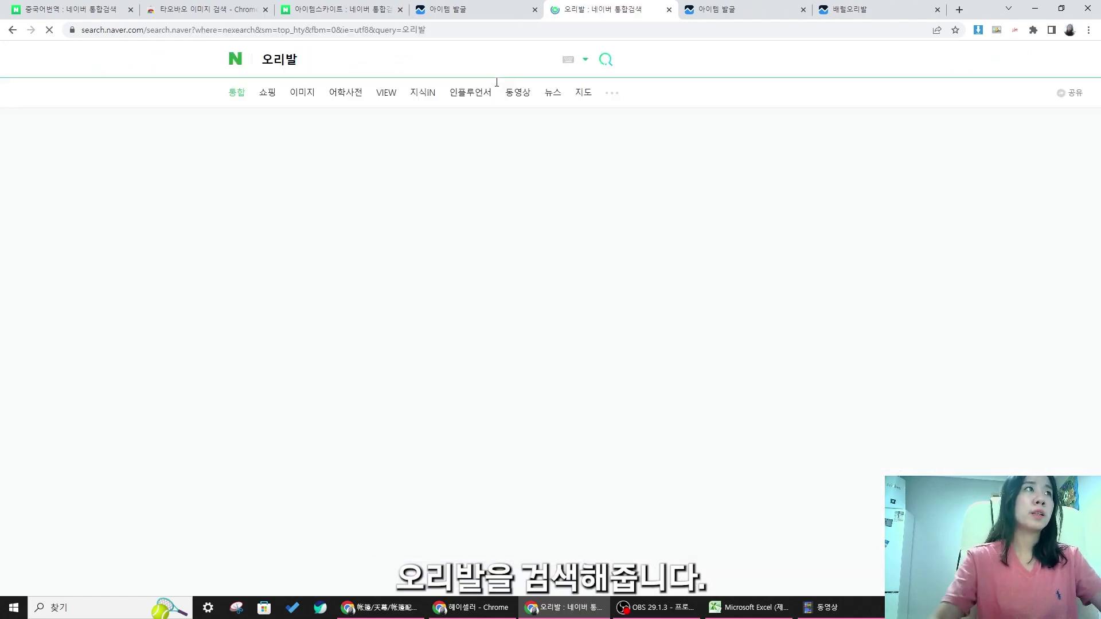
{"action": "left_click", "coordinate": [265, 92]}
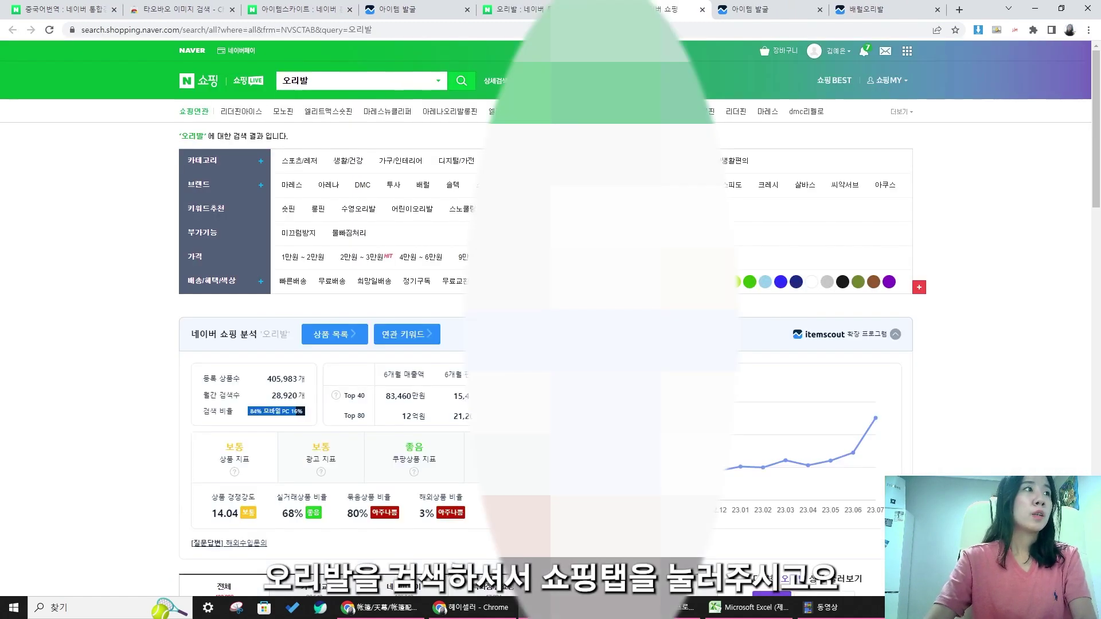
{"action": "scroll", "coordinate": [551, 318], "scroll_direction": "down", "scroll_amount": 8}
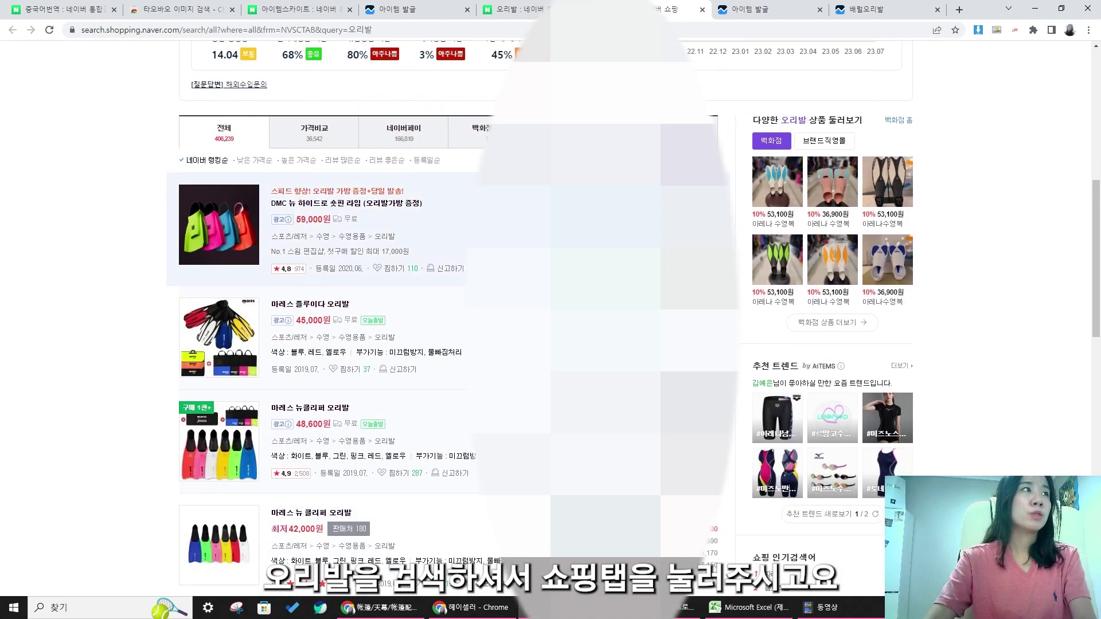
- Browse the 해외직구 오리발 listings, then go to the 타오바오 이미지 검색 extension tab
{"action": "left_click", "coordinate": [672, 133]}
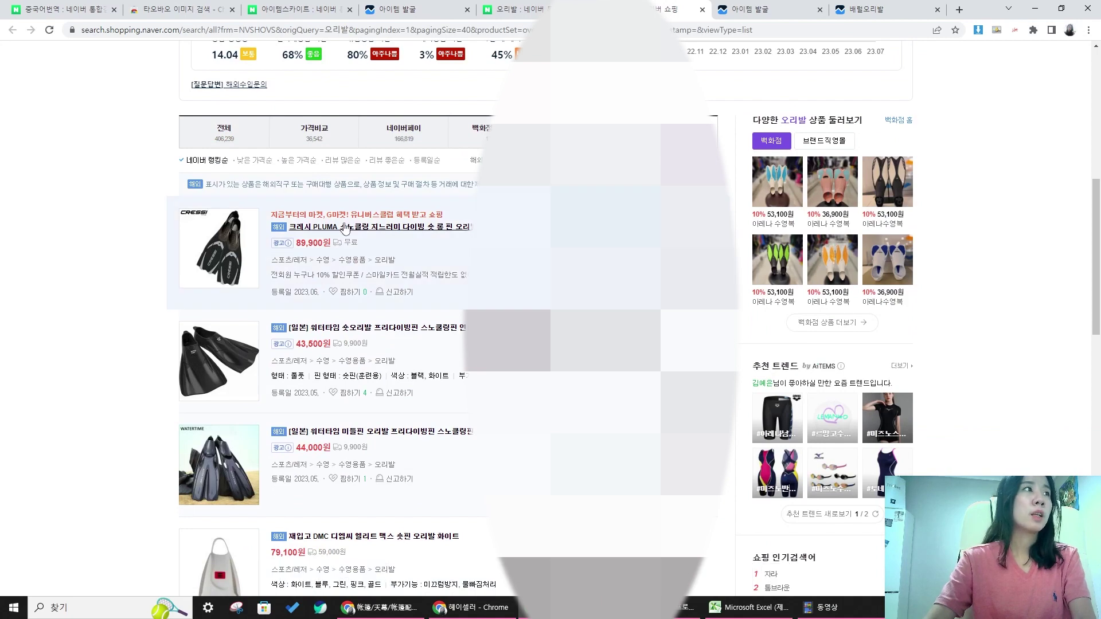
{"action": "scroll", "coordinate": [345, 229], "scroll_direction": "down", "scroll_amount": 8}
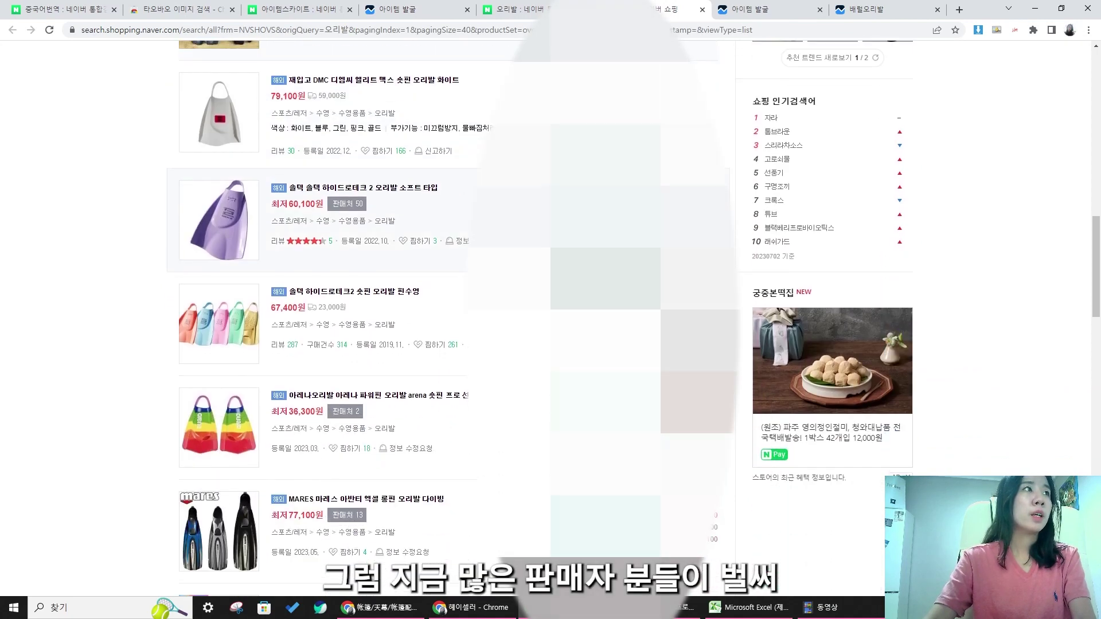
{"action": "scroll", "coordinate": [402, 319], "scroll_direction": "up", "scroll_amount": 3}
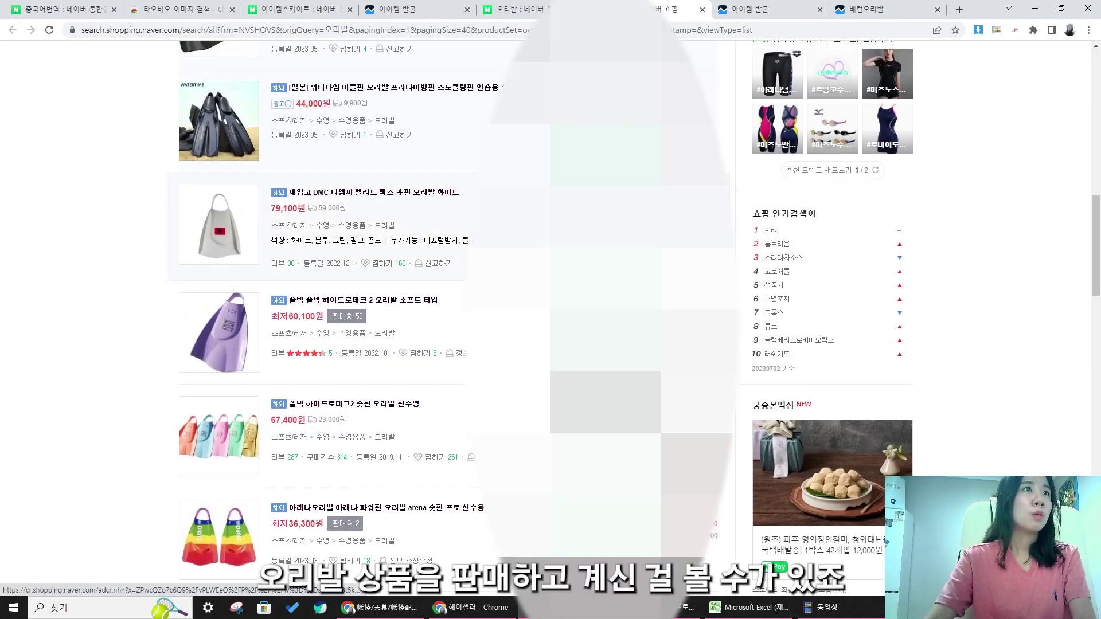
{"action": "scroll", "coordinate": [401, 319], "scroll_direction": "down", "scroll_amount": 3}
{"action": "scroll", "coordinate": [461, 355], "scroll_direction": "up", "scroll_amount": 12}
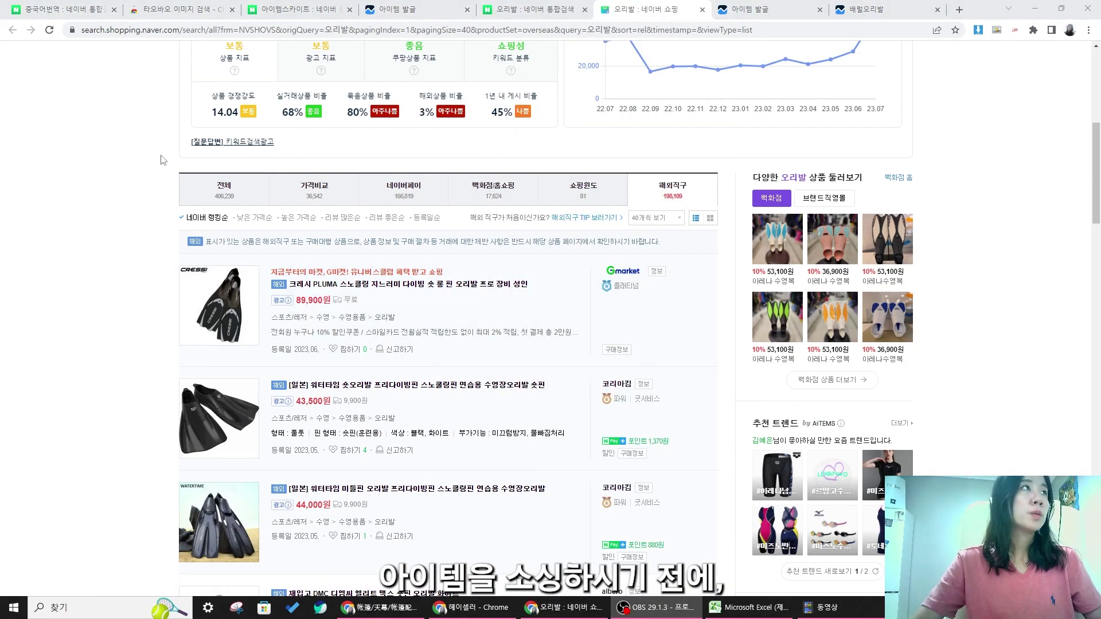
{"action": "left_click", "coordinate": [172, 16]}
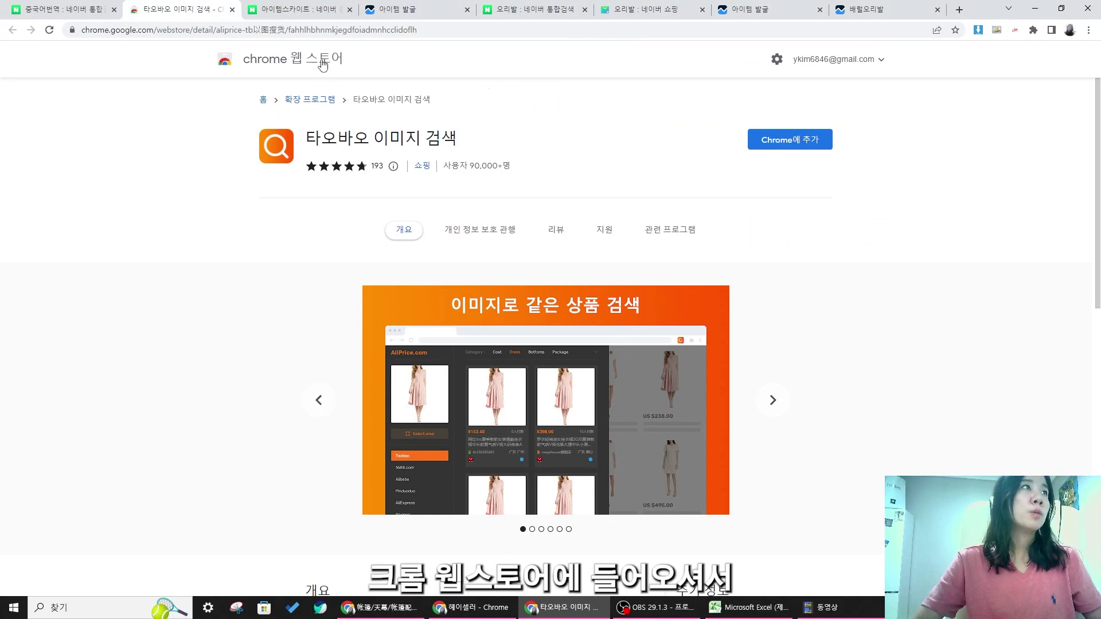
{"action": "left_click_drag", "start_coordinate": [304, 141], "coordinate": [380, 141]}
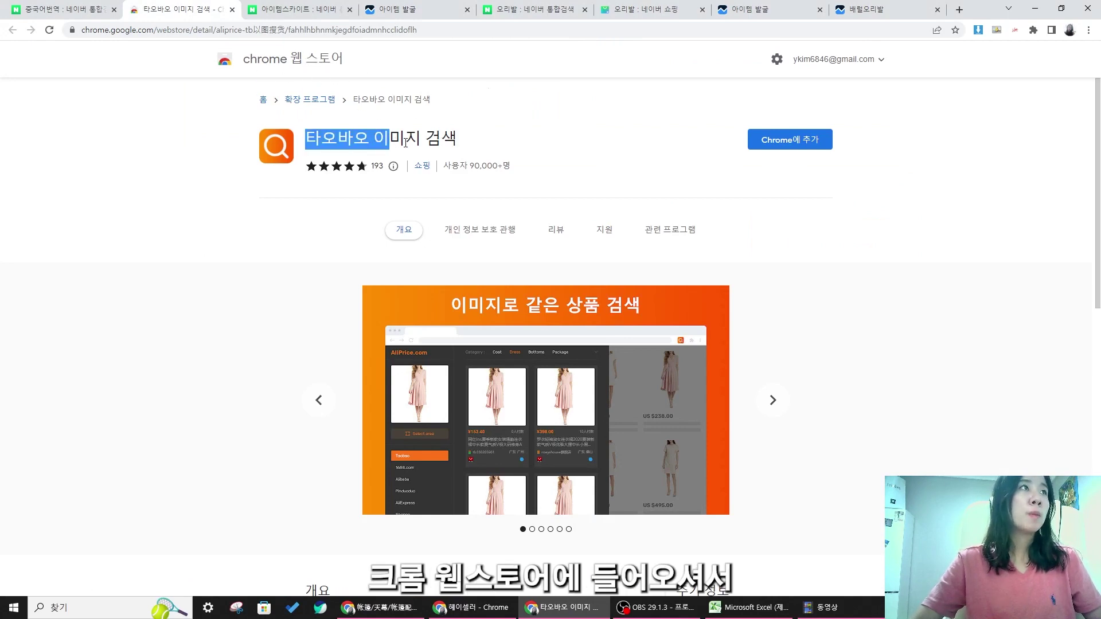
{"action": "left_click", "coordinate": [491, 146]}
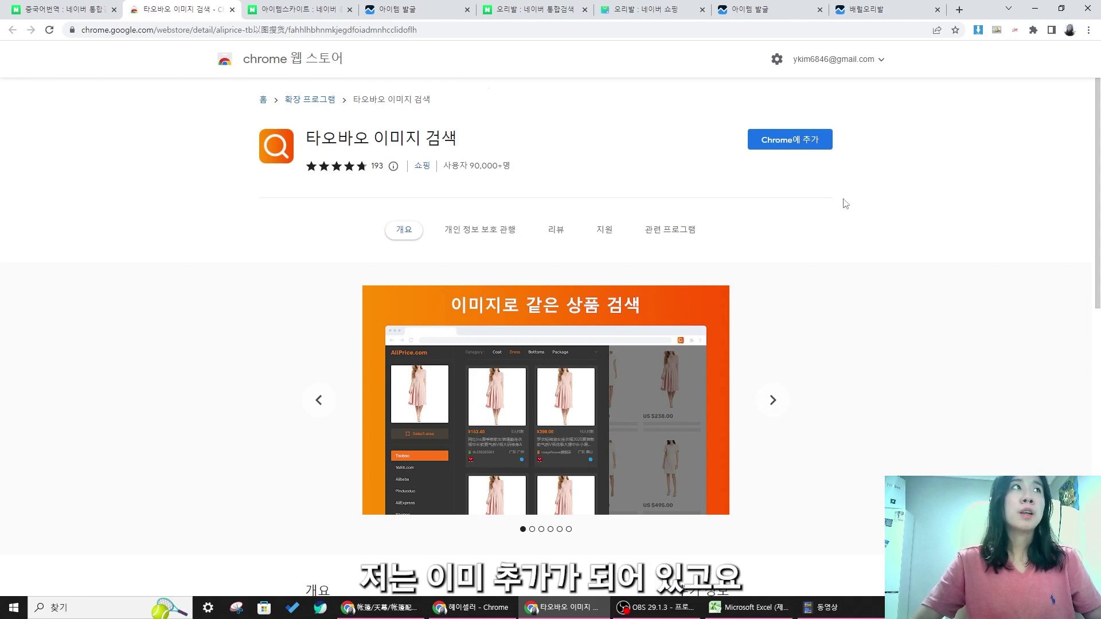
- Download Heyseller's 엑셀 샘플 양식 template and open the .xlsx in Excel
{"action": "left_click", "coordinate": [476, 607]}
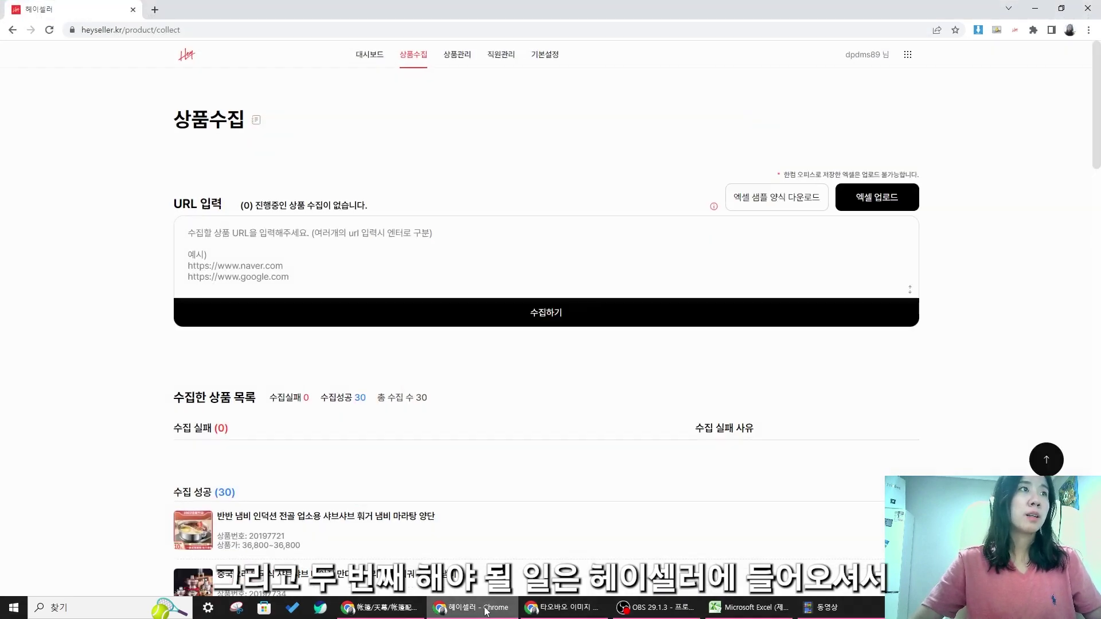
{"action": "left_click", "coordinate": [757, 202]}
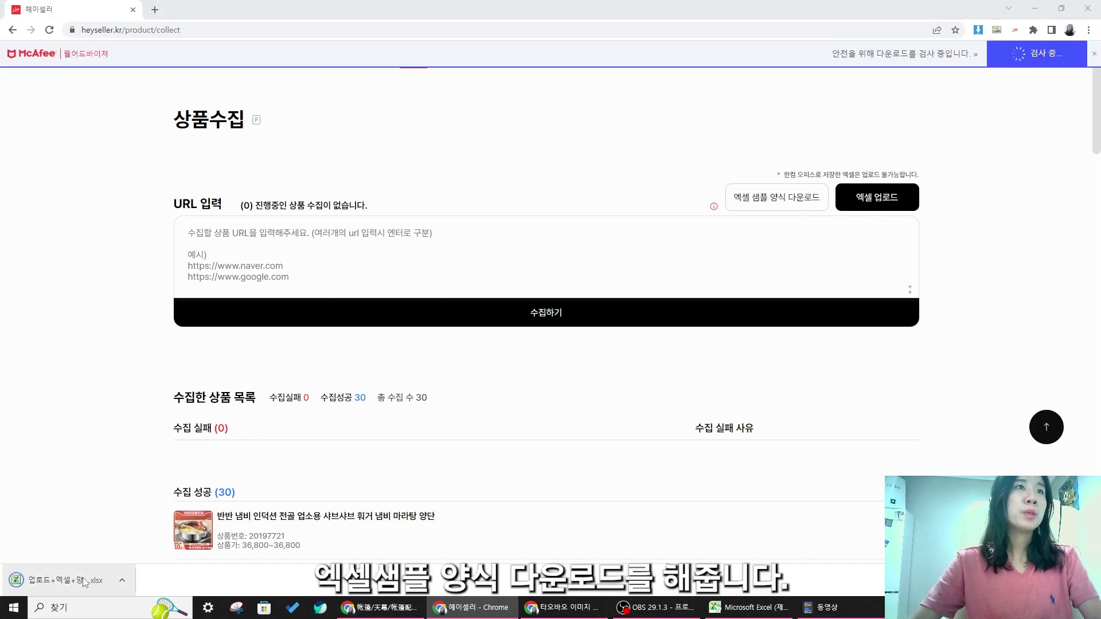
{"action": "left_click", "coordinate": [79, 582]}
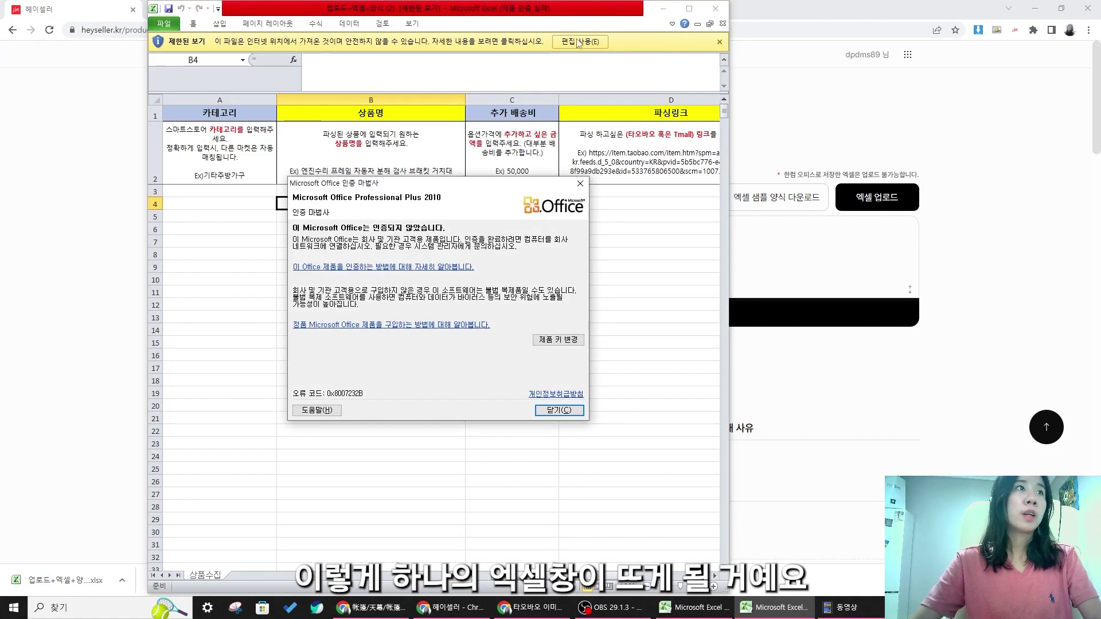
- Dismiss the activation notice, maximize Excel and review the 상품명, 추가 배송비, 파싱링크 column notes
{"action": "left_click", "coordinate": [689, 8]}
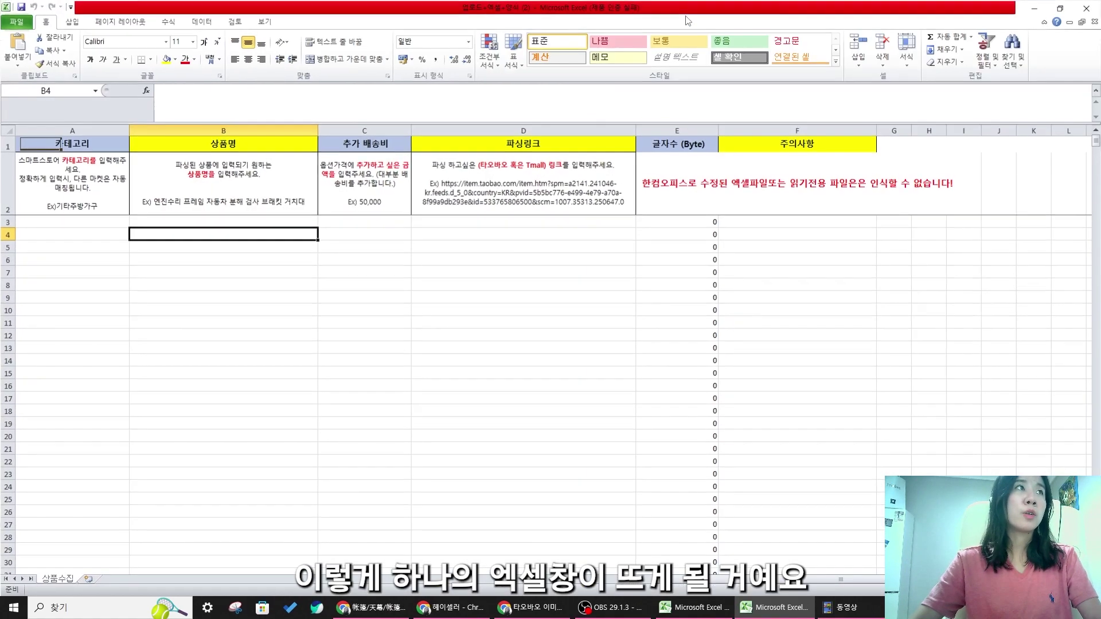
{"action": "left_click", "coordinate": [82, 171]}
{"action": "left_click", "coordinate": [263, 191]}
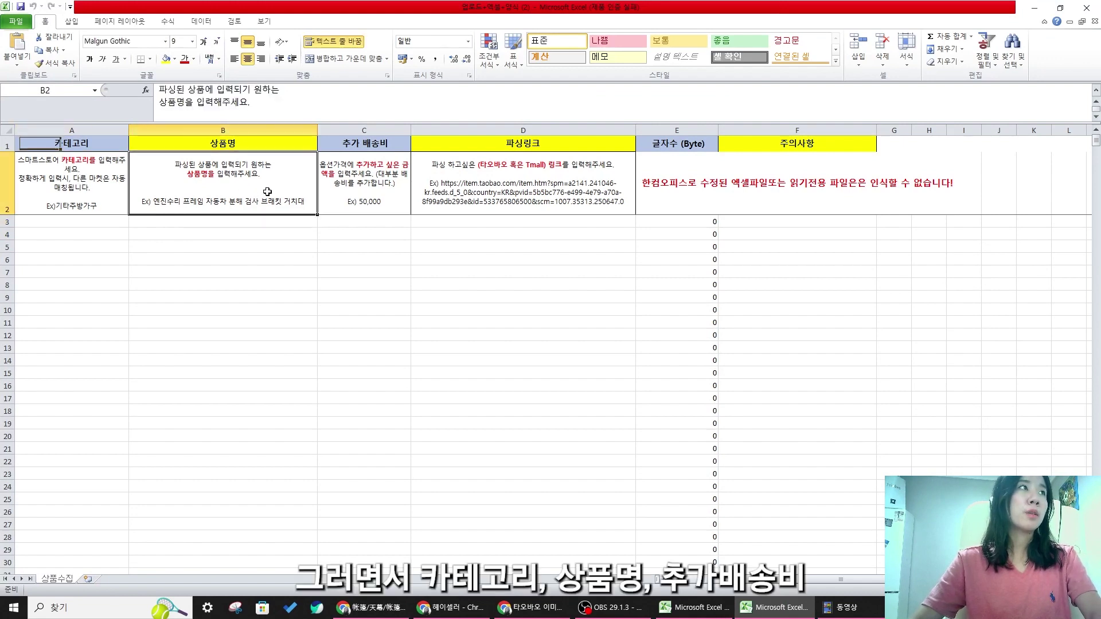
{"action": "left_click", "coordinate": [394, 189]}
{"action": "left_click", "coordinate": [517, 194]}
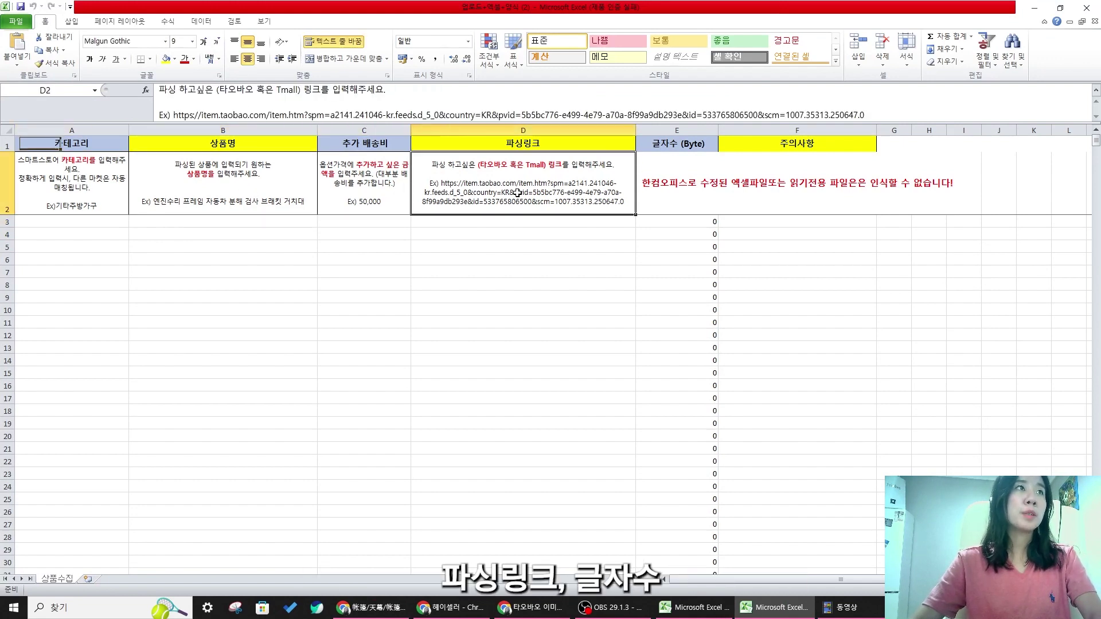
{"action": "left_click", "coordinate": [670, 191]}
{"action": "left_click", "coordinate": [522, 311]}
{"action": "left_click", "coordinate": [224, 185]}
- Look over the empty product rows A3:D29 and the link column D3, then minimize Excel
{"action": "left_click_drag", "start_coordinate": [49, 152], "coordinate": [665, 468]}
{"action": "left_click", "coordinate": [628, 385]}
{"action": "left_click", "coordinate": [482, 222]}
{"action": "left_click", "coordinate": [158, 232]}
{"action": "left_click", "coordinate": [102, 247]}
{"action": "left_click", "coordinate": [83, 223]}
{"action": "left_click", "coordinate": [568, 209]}
{"action": "left_click", "coordinate": [573, 233]}
{"action": "left_click", "coordinate": [580, 221]}
{"action": "left_click_drag", "start_coordinate": [70, 224], "coordinate": [457, 551]}
{"action": "left_click", "coordinate": [495, 487]}
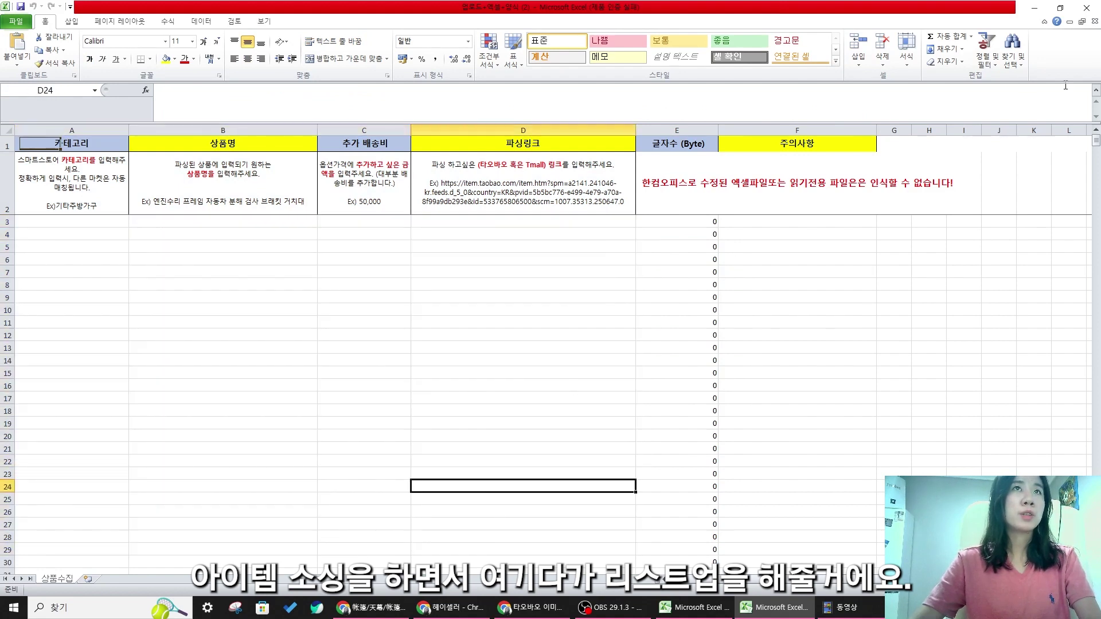
{"action": "left_click", "coordinate": [1036, 9]}
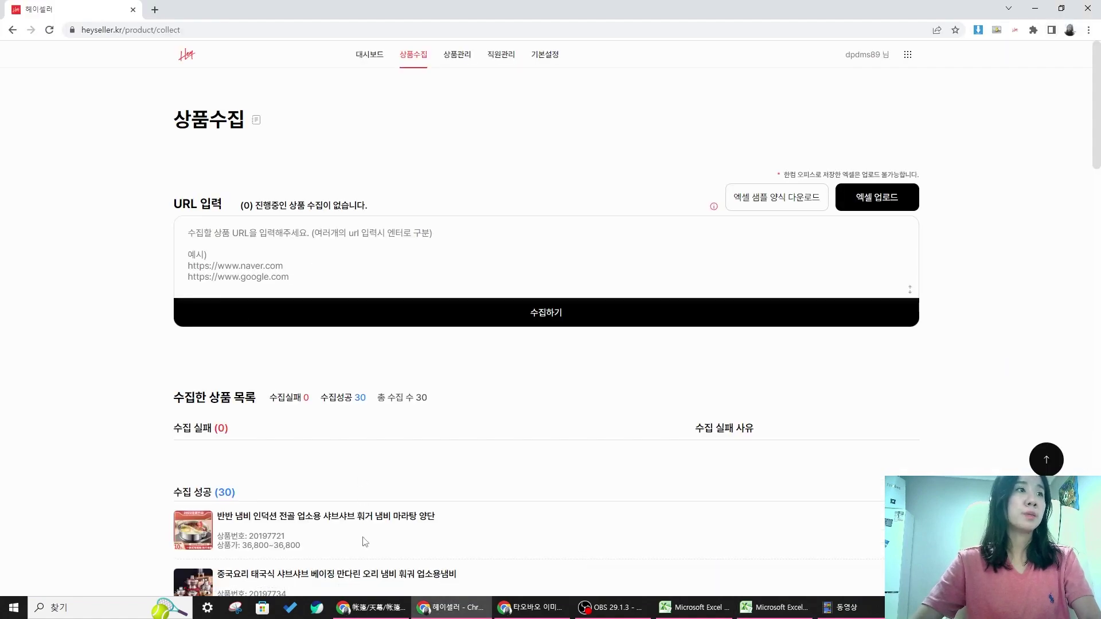
- Find the white DMC fin in the Naver Shopping 오리발 results and run its Taobao image search
{"action": "left_click", "coordinate": [530, 608]}
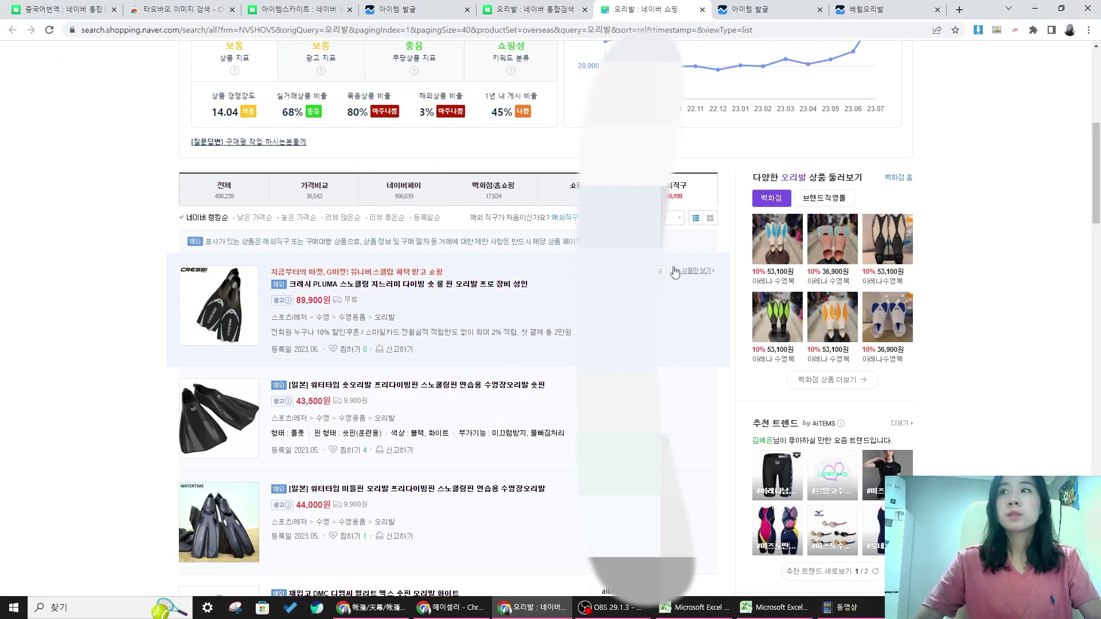
{"action": "scroll", "coordinate": [574, 255], "scroll_direction": "down", "scroll_amount": 5}
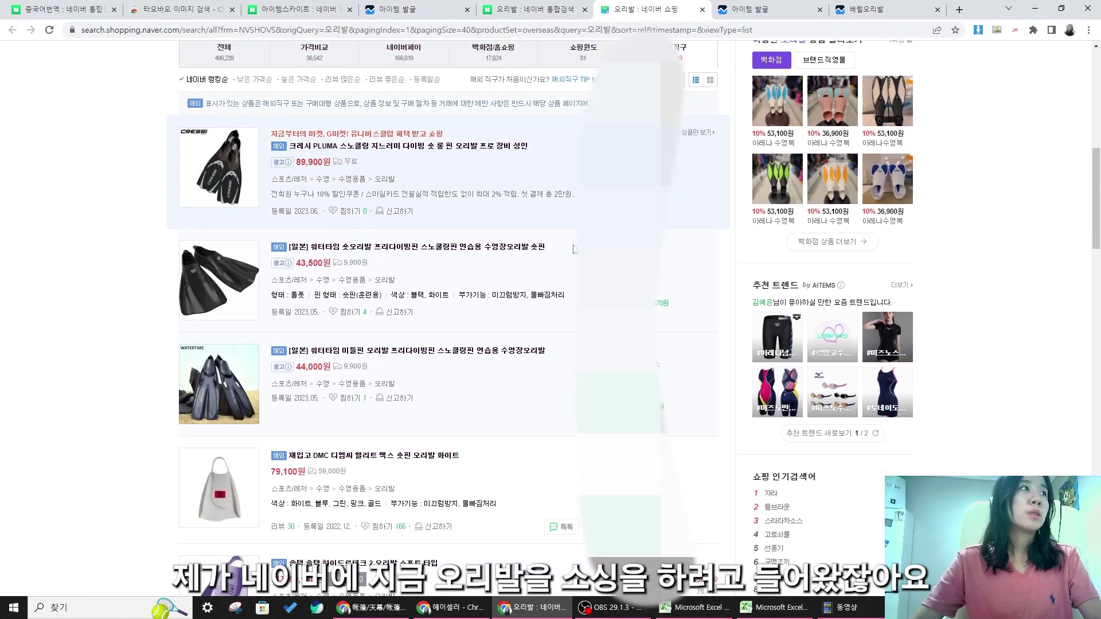
{"action": "scroll", "coordinate": [575, 255], "scroll_direction": "down", "scroll_amount": 3}
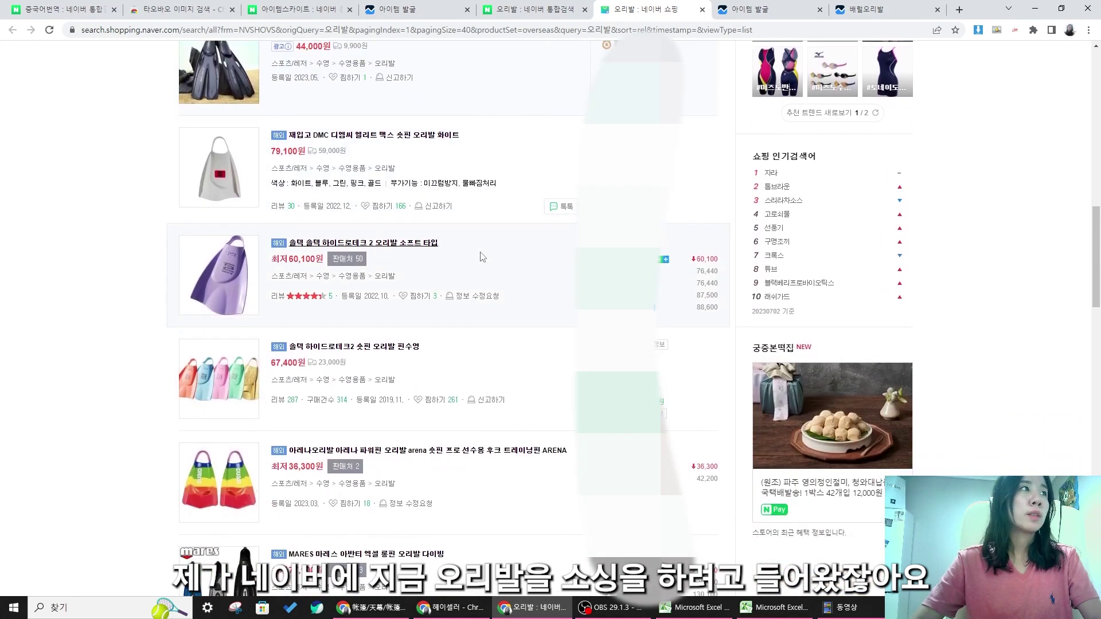
{"action": "scroll", "coordinate": [354, 236], "scroll_direction": "down", "scroll_amount": 4}
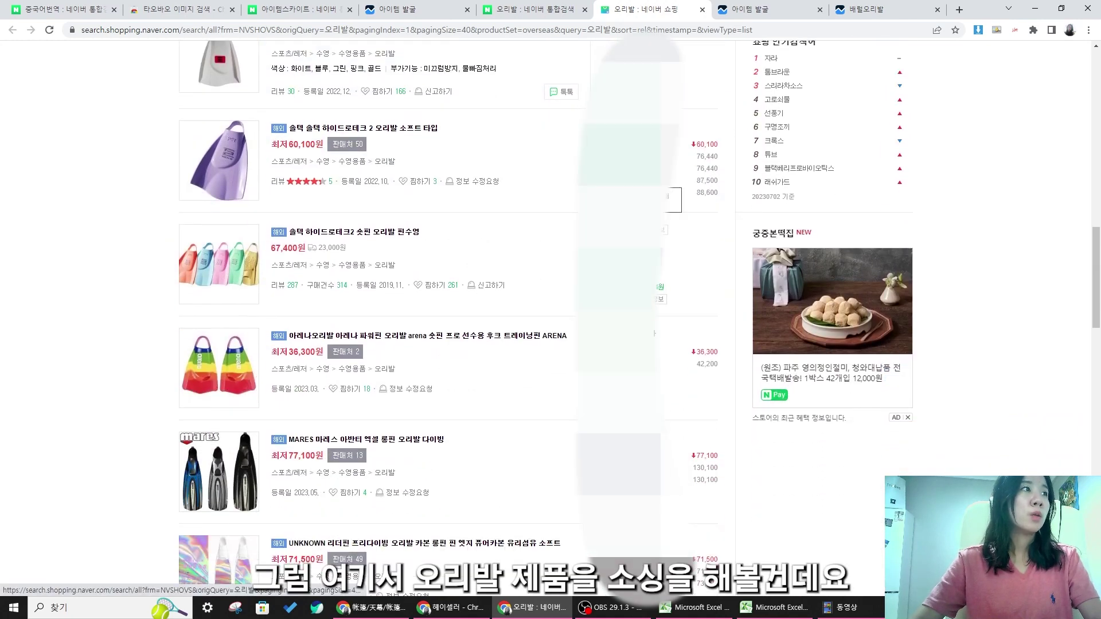
{"action": "scroll", "coordinate": [354, 235], "scroll_direction": "down", "scroll_amount": 2}
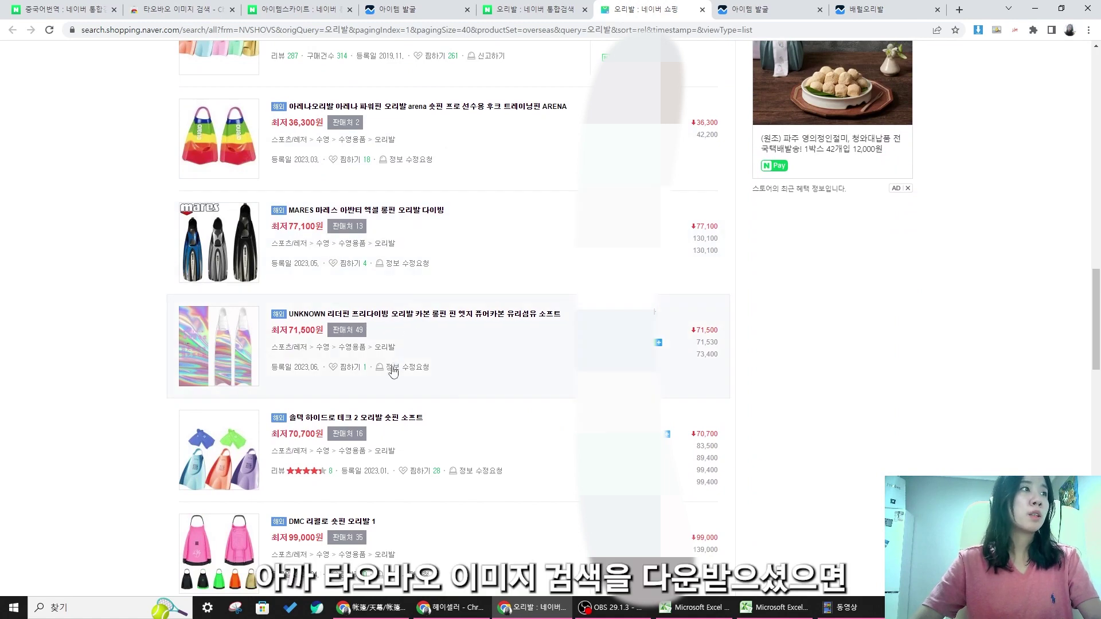
{"action": "scroll", "coordinate": [396, 370], "scroll_direction": "down", "scroll_amount": 2}
{"action": "scroll", "coordinate": [358, 372], "scroll_direction": "up", "scroll_amount": 3}
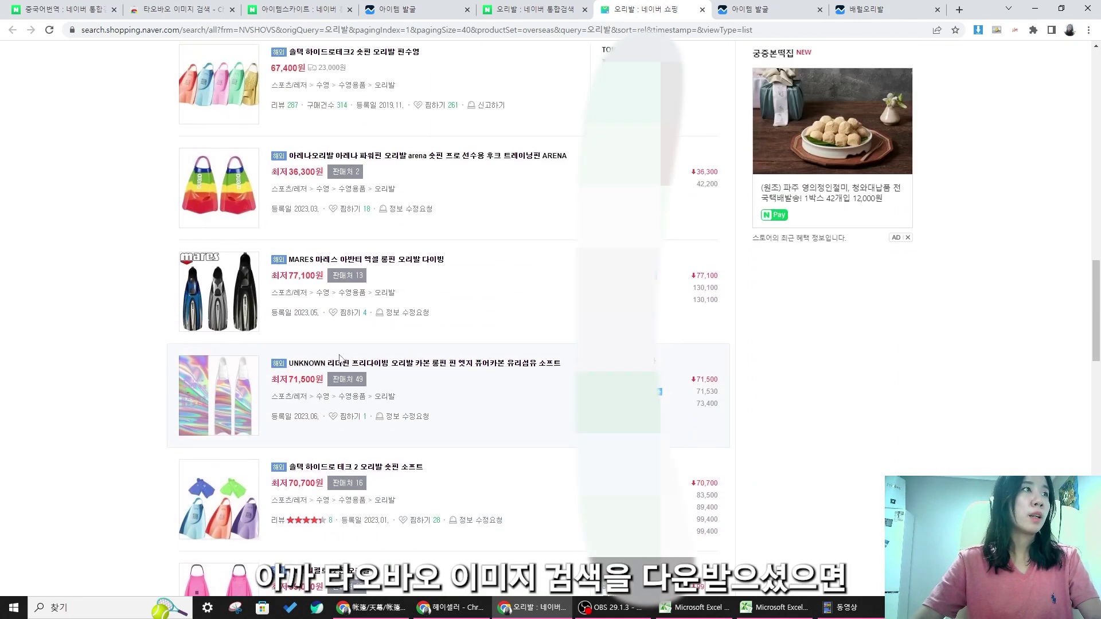
{"action": "scroll", "coordinate": [321, 350], "scroll_direction": "down", "scroll_amount": 8}
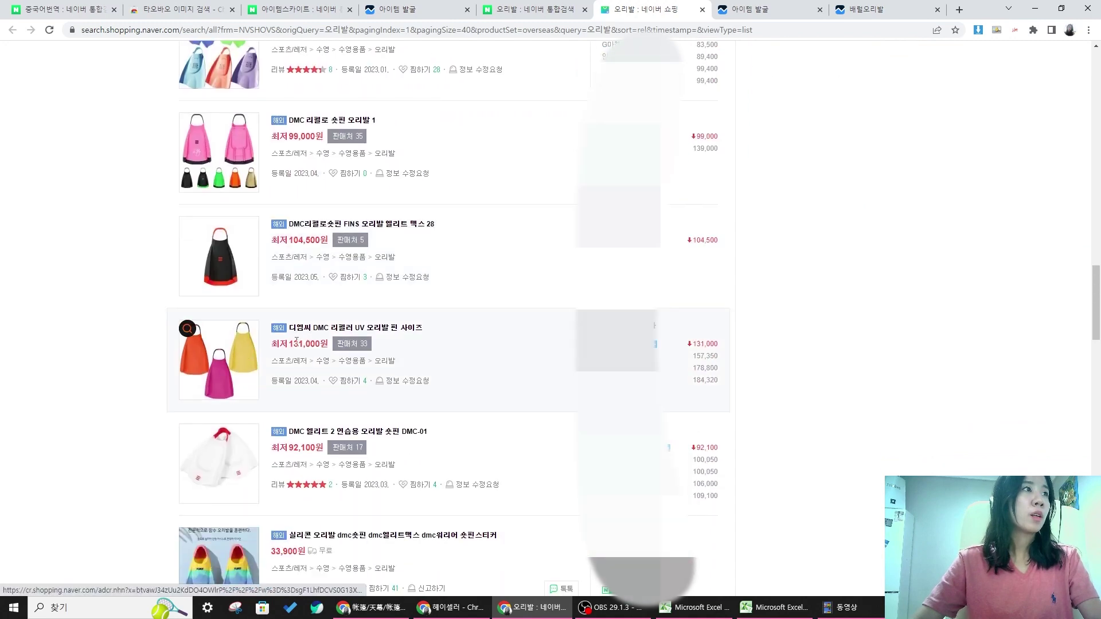
{"action": "scroll", "coordinate": [287, 341], "scroll_direction": "down", "scroll_amount": 5}
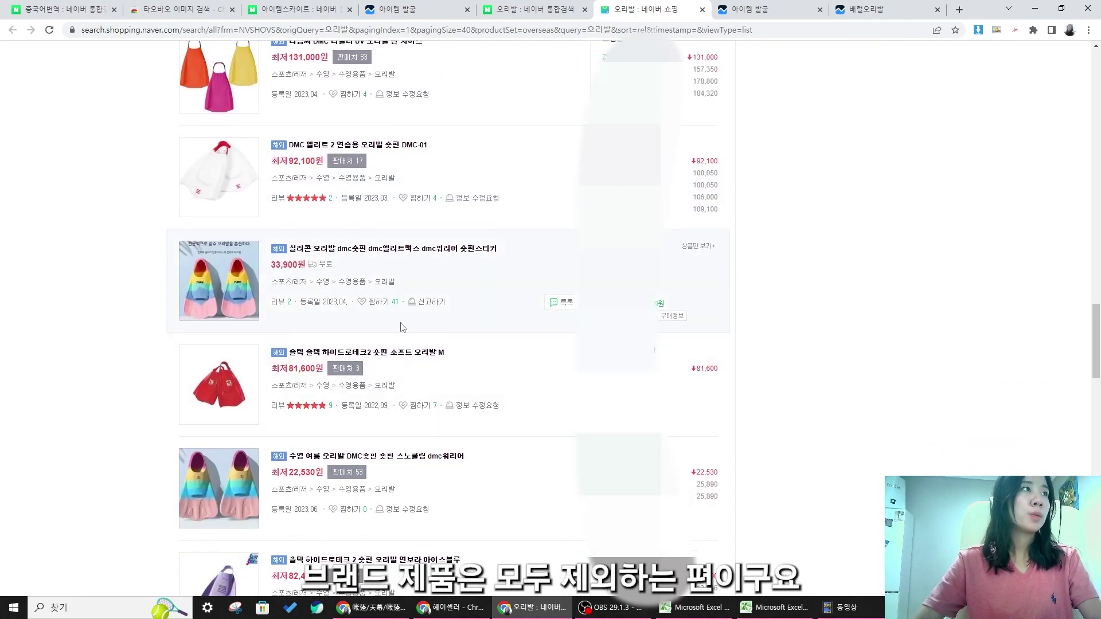
{"action": "scroll", "coordinate": [442, 327], "scroll_direction": "down", "scroll_amount": 6}
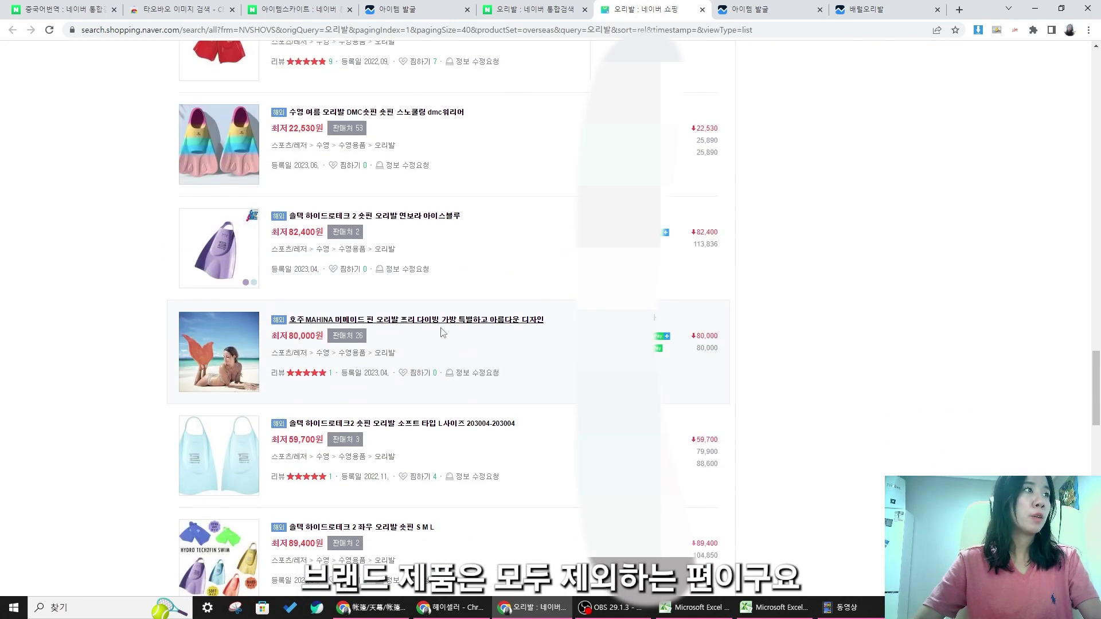
{"action": "mouse_move", "coordinate": [190, 327]}
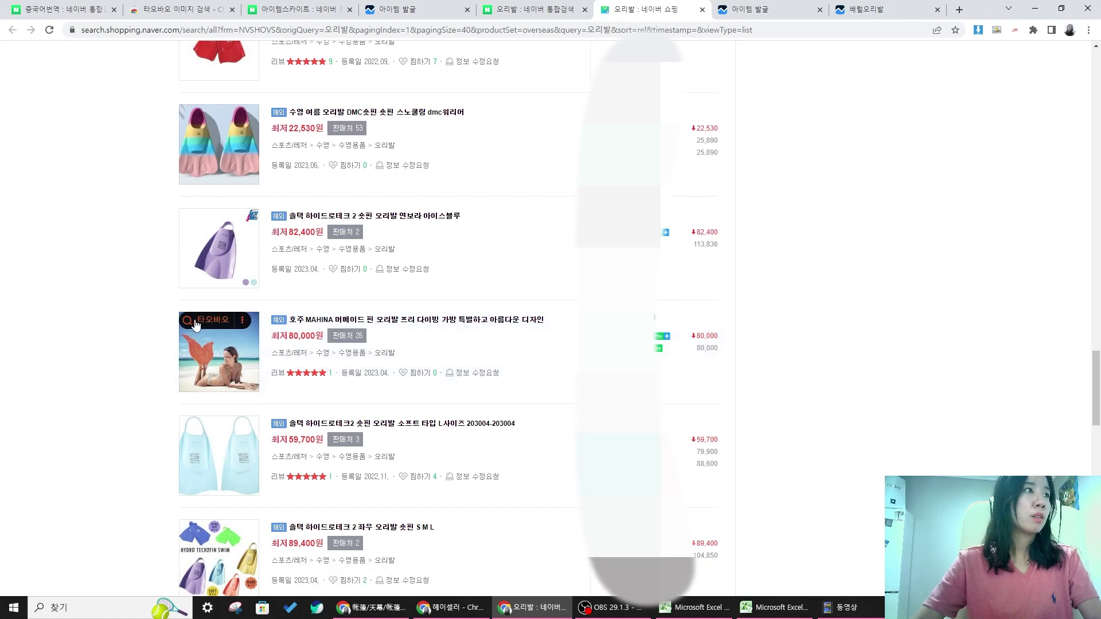
{"action": "scroll", "coordinate": [192, 325], "scroll_direction": "down", "scroll_amount": 7}
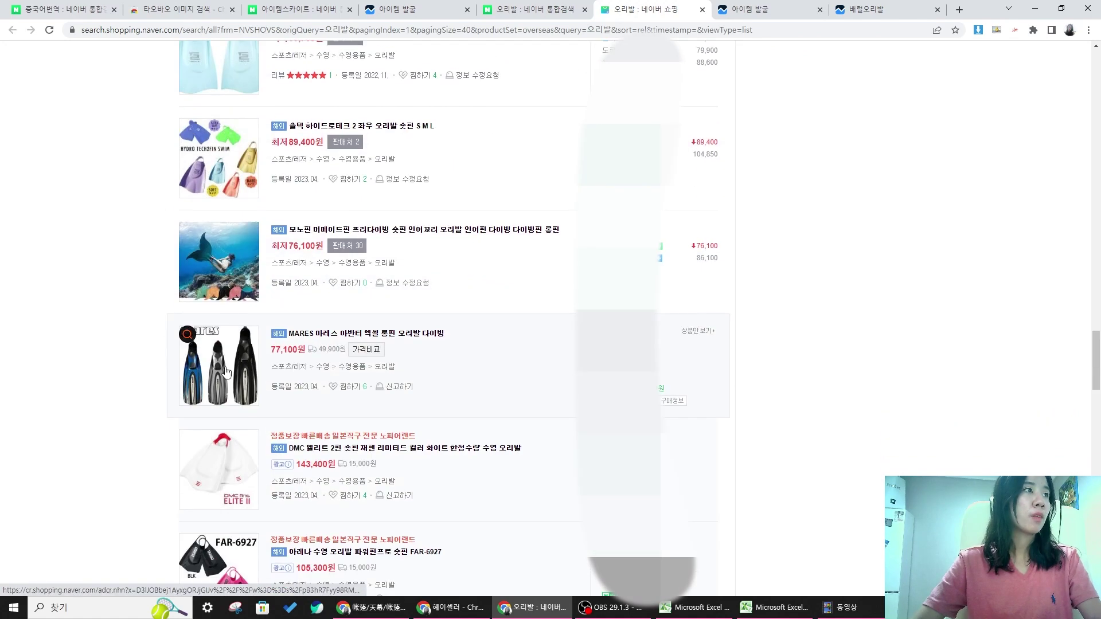
{"action": "scroll", "coordinate": [241, 372], "scroll_direction": "down", "scroll_amount": 4}
{"action": "left_click", "coordinate": [187, 192]}
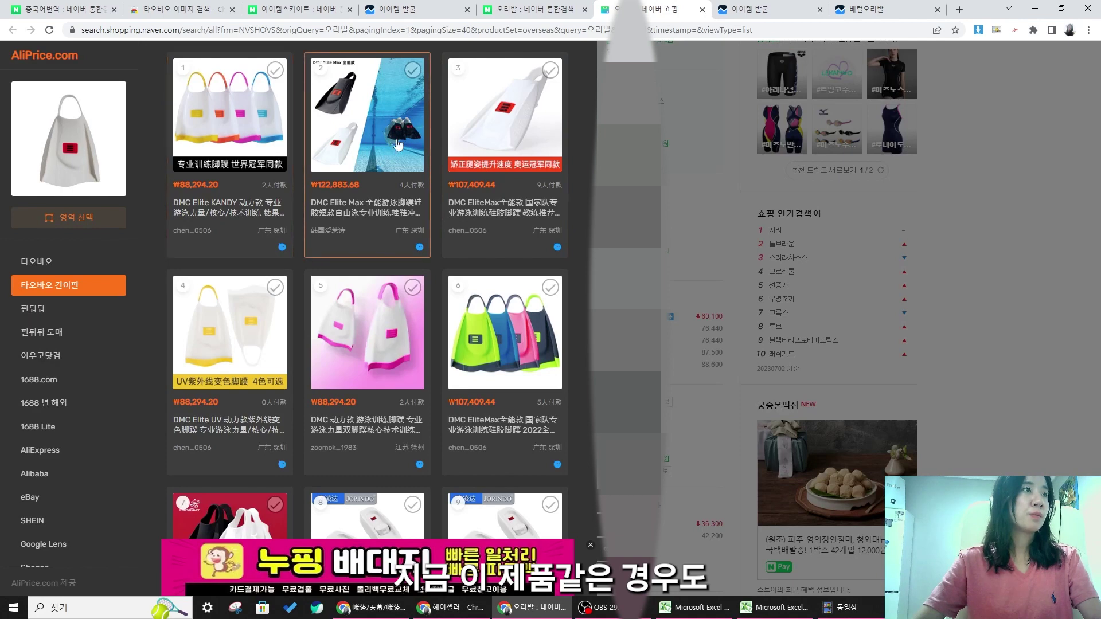
- Open the DMC Elite Max Taobao listing (¥675.00) from the AliPrice results in its own tab
{"action": "left_click", "coordinate": [396, 150]}
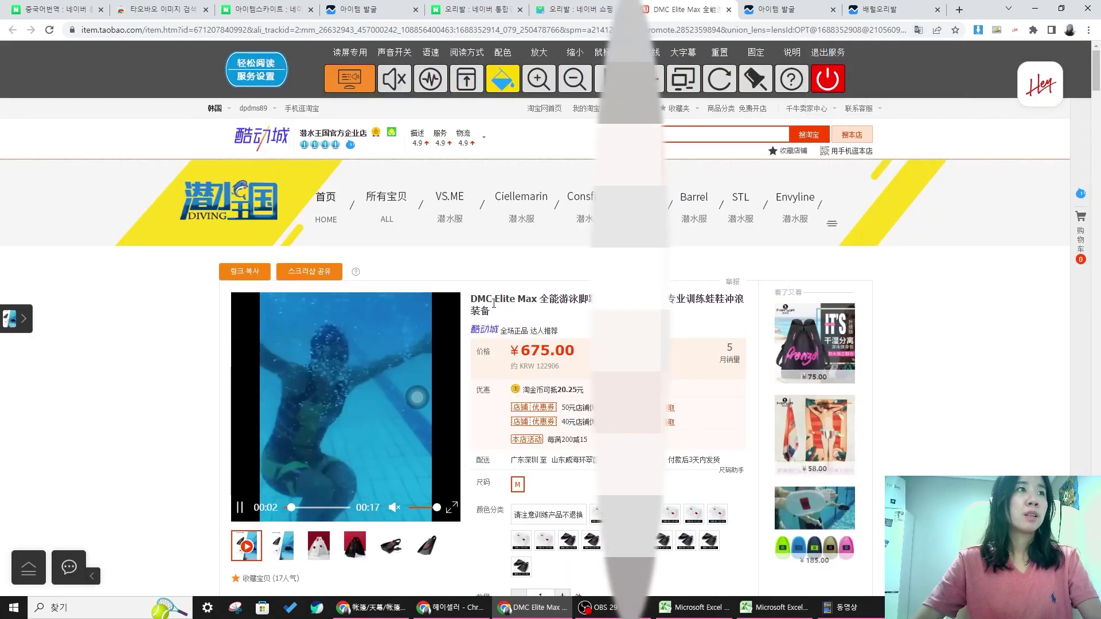
{"action": "left_click_drag", "start_coordinate": [492, 299], "coordinate": [558, 300]}
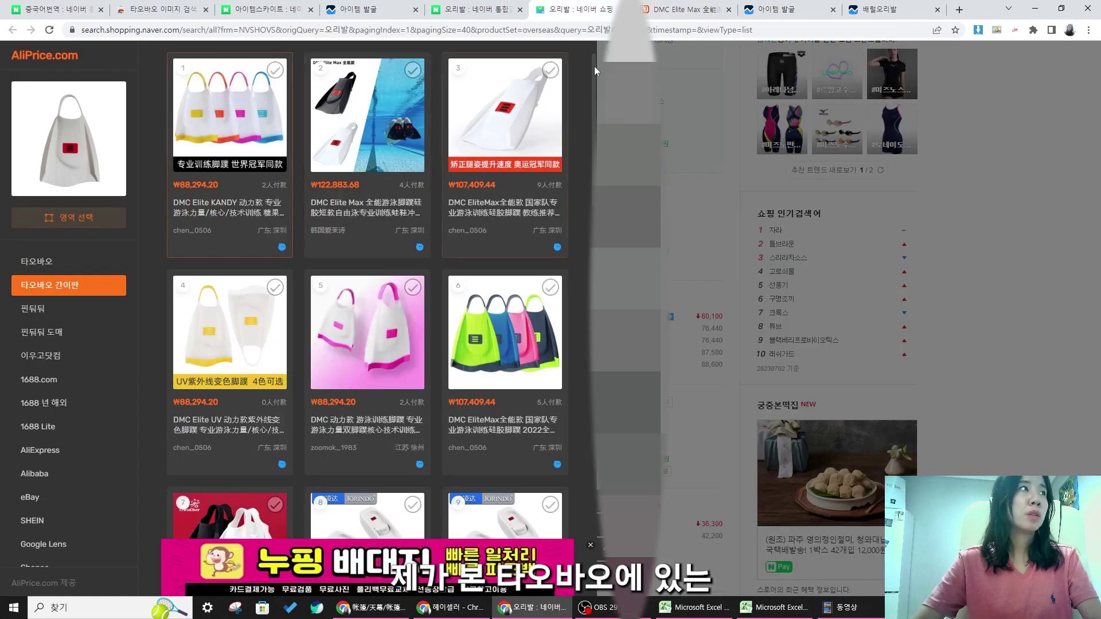
{"action": "left_click", "coordinate": [620, 319]}
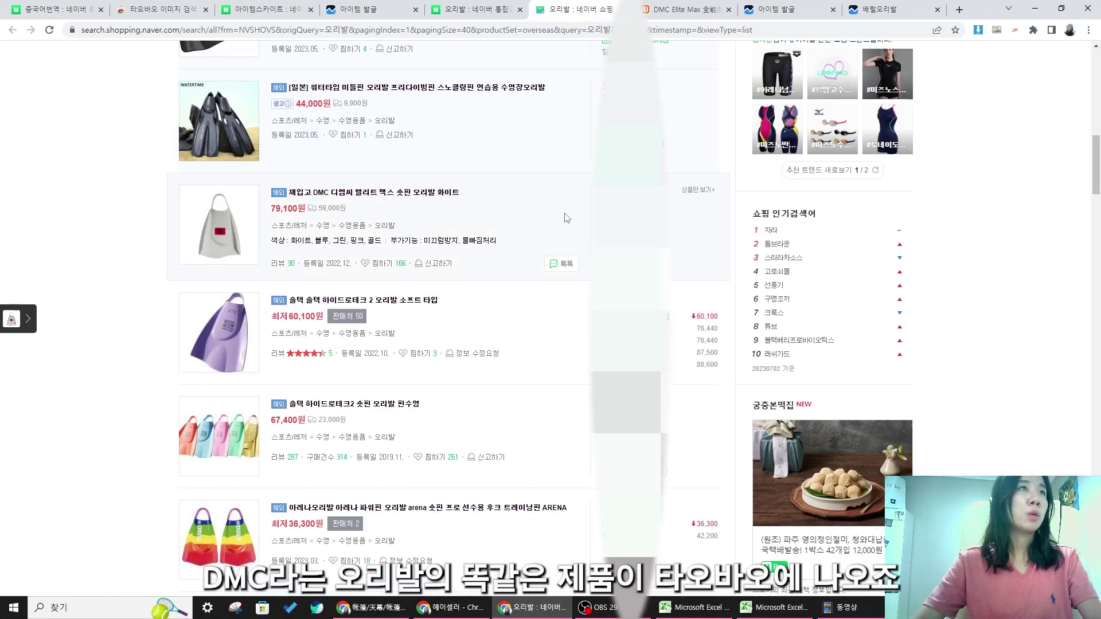
{"action": "left_click", "coordinate": [685, 10]}
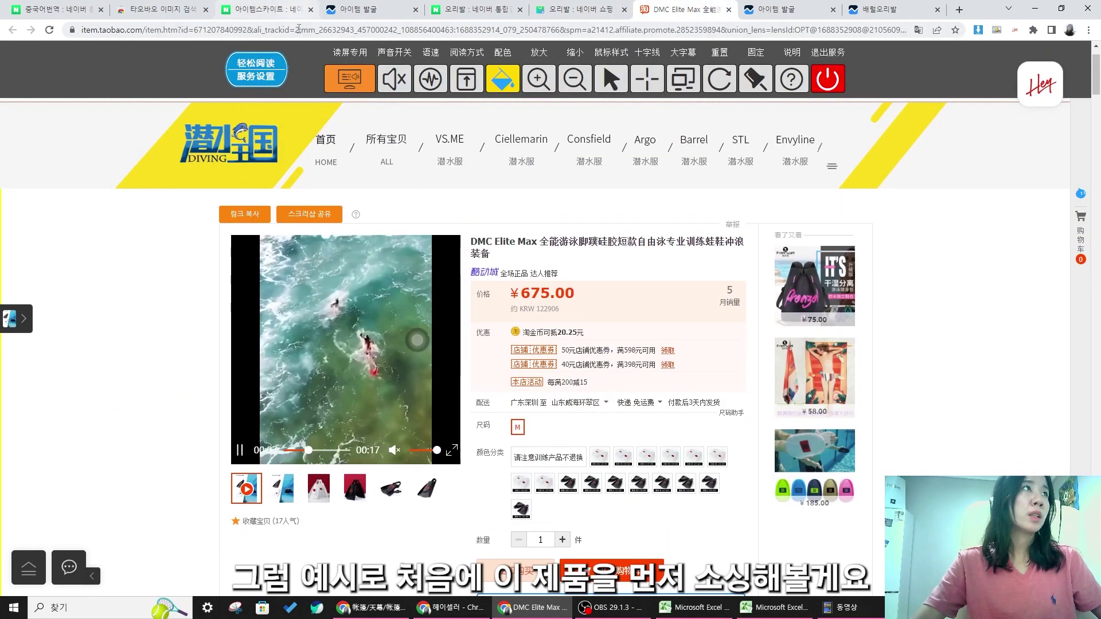
- Copy the Taobao listing's URL and paste it into Excel cell D3
{"action": "right_click", "coordinate": [298, 26]}
{"action": "left_click", "coordinate": [361, 109]}
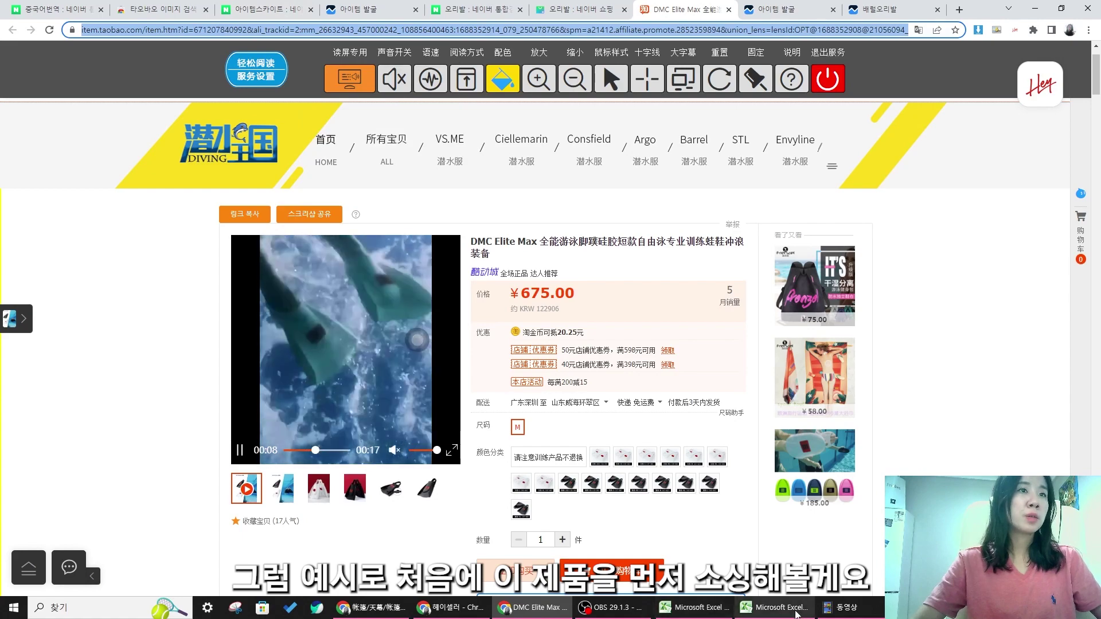
{"action": "left_click", "coordinate": [801, 610]}
{"action": "left_click", "coordinate": [481, 222]}
{"action": "double_click", "coordinate": [488, 224]}
{"action": "key", "text": "ctrl+v"}
{"action": "left_click", "coordinate": [522, 448]}
{"action": "left_click", "coordinate": [523, 561]}
- Switch through the open windows back to the Naver Shopping 오리발 tab
{"action": "left_click", "coordinate": [95, 245]}
{"action": "left_click", "coordinate": [95, 221]}
{"action": "left_click", "coordinate": [487, 348]}
{"action": "left_click", "coordinate": [457, 609]}
{"action": "left_click", "coordinate": [459, 612]}
{"action": "left_click", "coordinate": [373, 609]}
{"action": "left_click", "coordinate": [530, 616]}
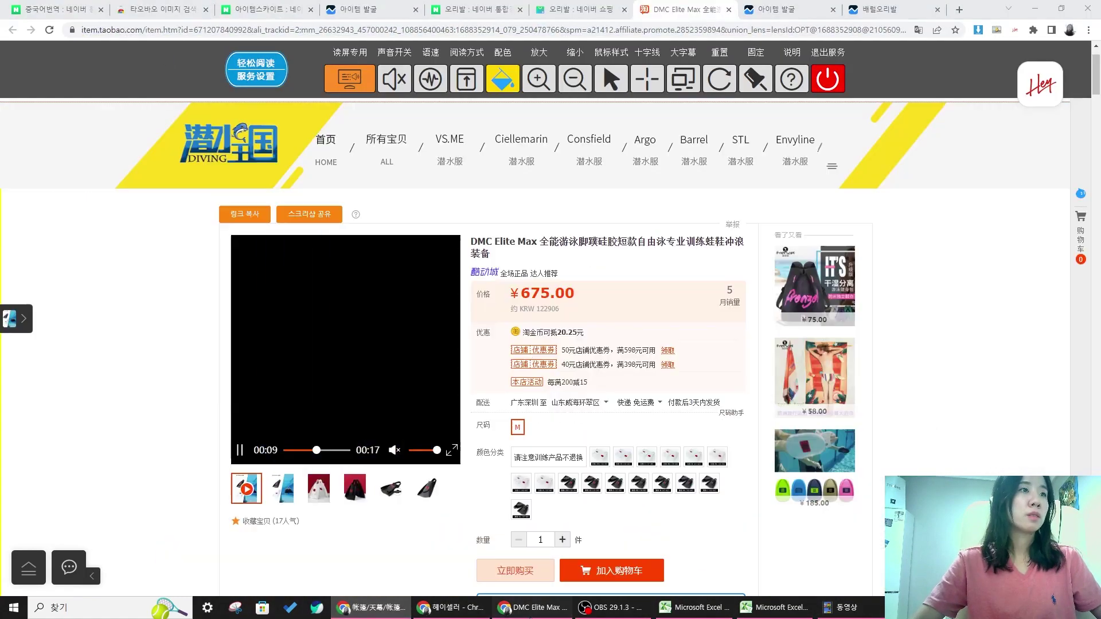
{"action": "left_click", "coordinate": [477, 9]}
- Return to the Naver Shopping 오리발 results and clear the category text selection
{"action": "left_click", "coordinate": [565, 9]}
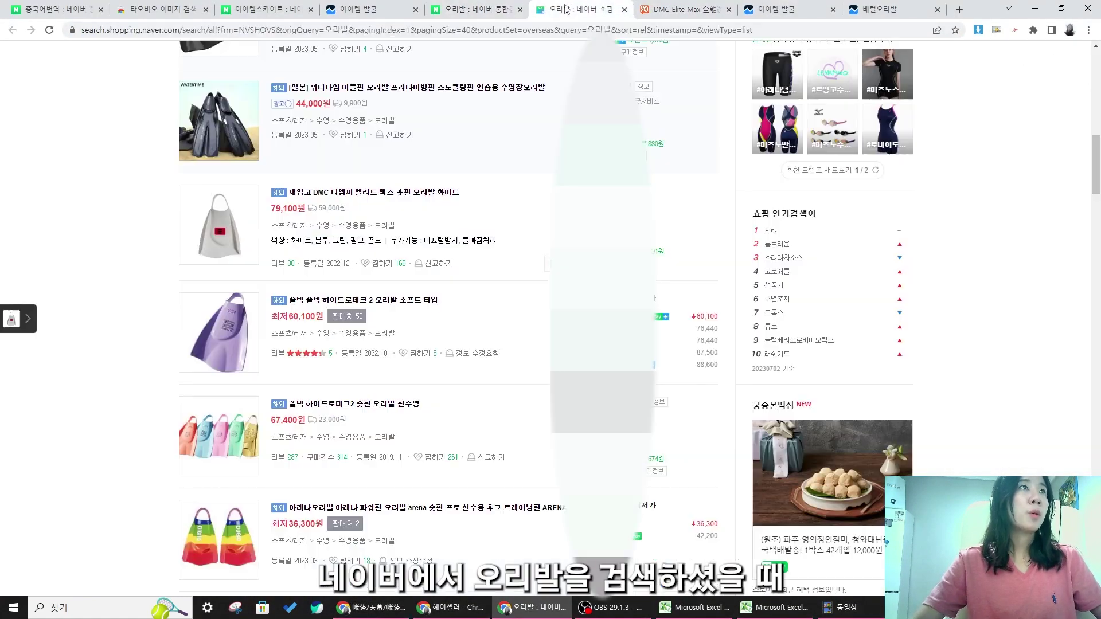
{"action": "scroll", "coordinate": [417, 124], "scroll_direction": "up", "scroll_amount": 2}
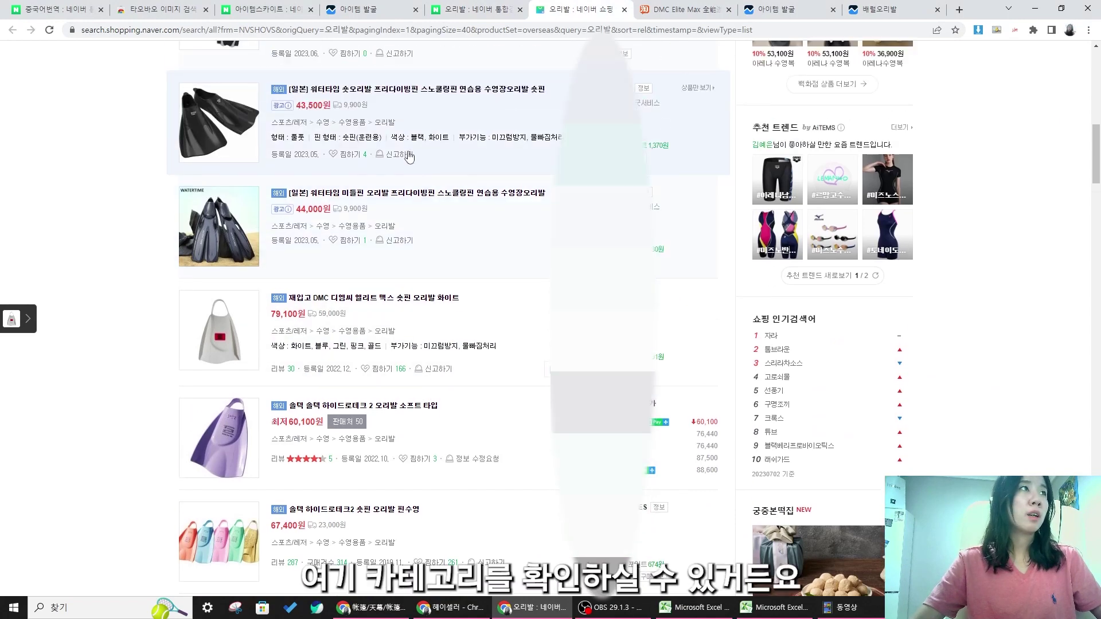
{"action": "left_click", "coordinate": [427, 241]}
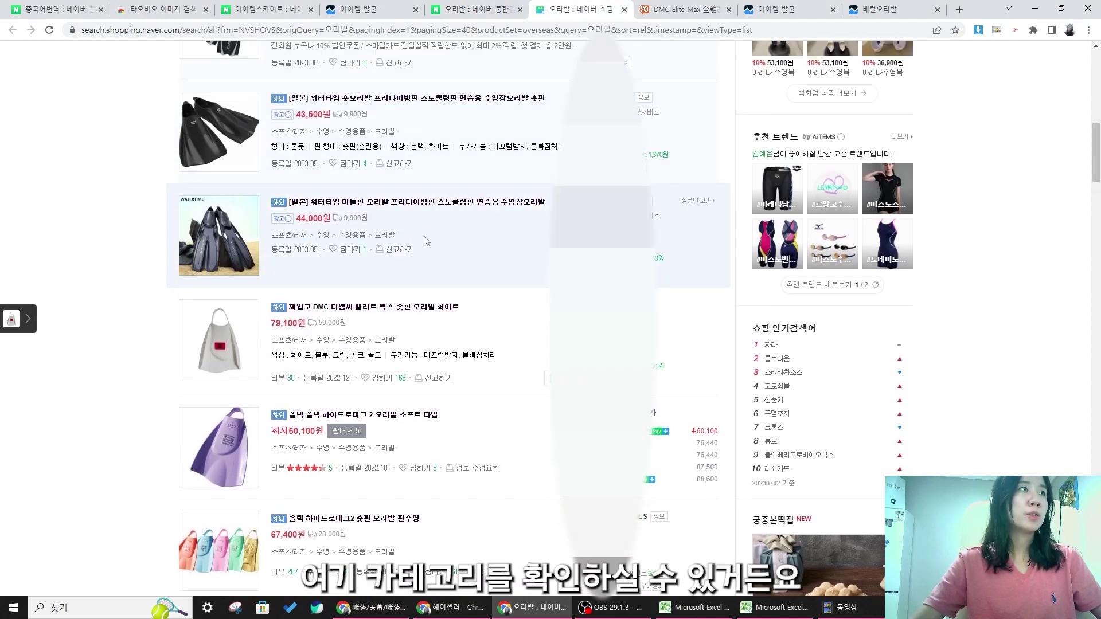
{"action": "left_click", "coordinate": [427, 242]}
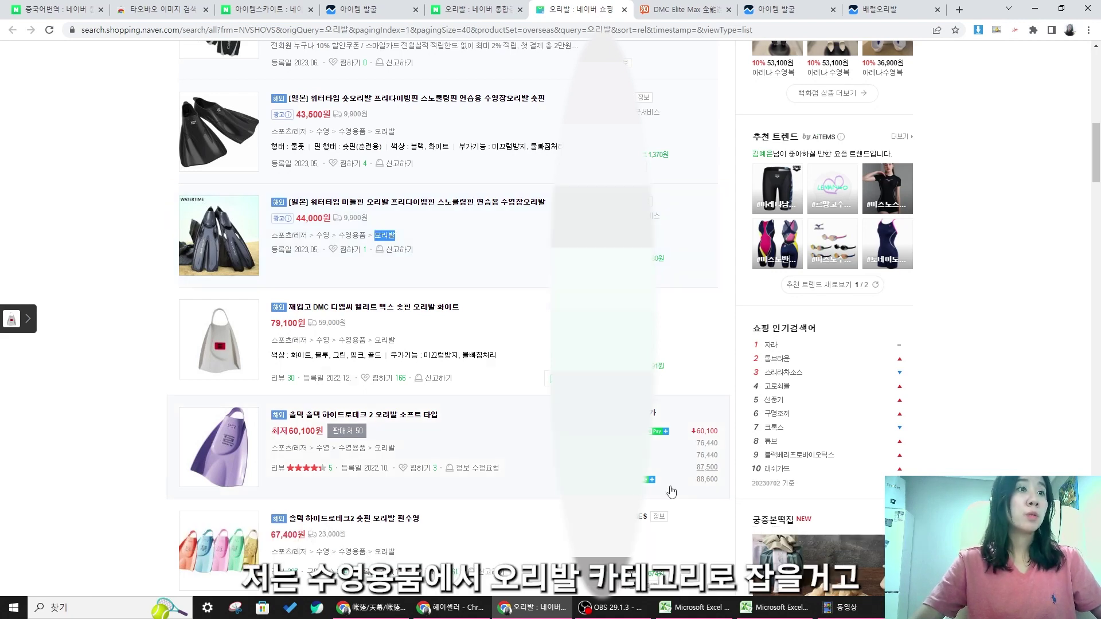
- Enter the category 오리발 in Excel cell A3, then go back to the Taobao listing
{"action": "left_click", "coordinate": [769, 609]}
{"action": "left_click", "coordinate": [94, 218]}
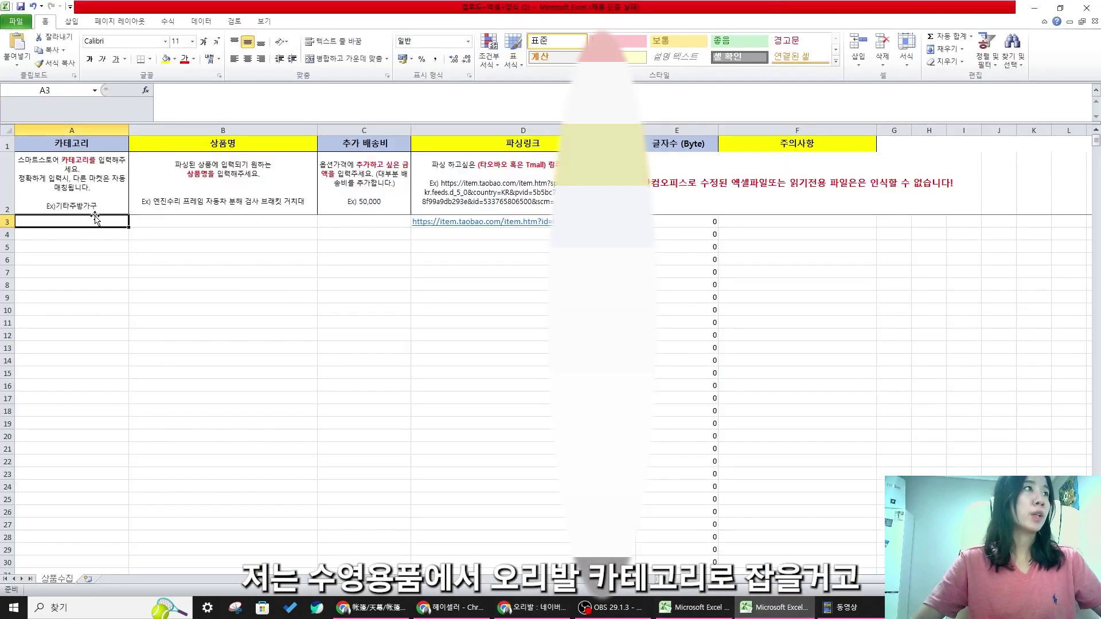
{"action": "type", "text": "d"}
{"action": "key", "text": "BackSpace"}
{"action": "key", "text": "Hangul"}
{"action": "type", "text": "ㅇ"}
{"action": "key", "text": "Return"}
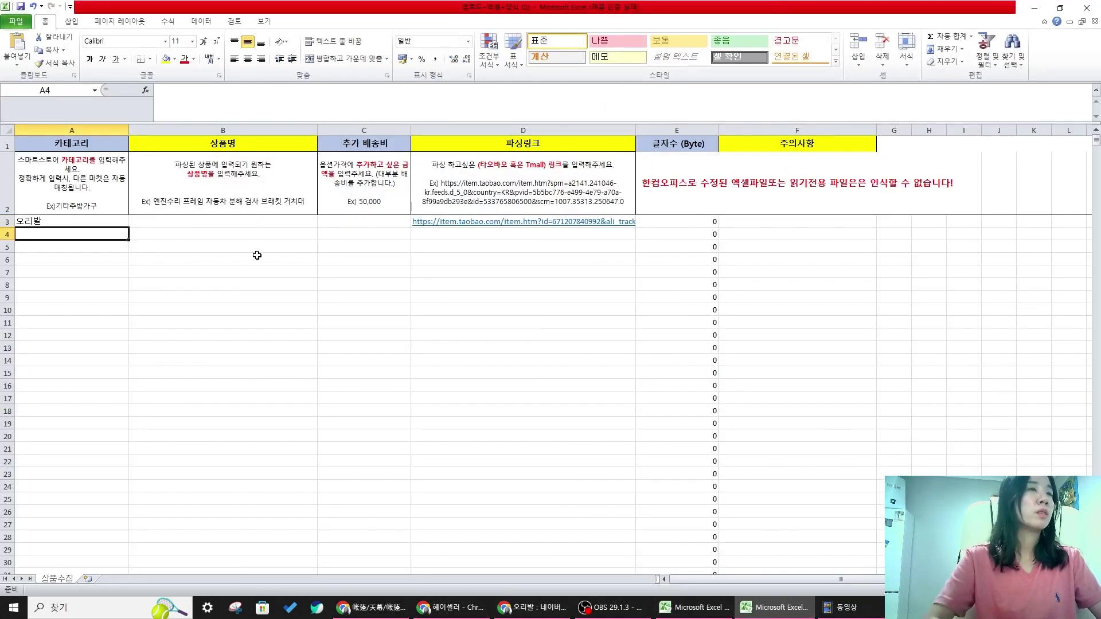
{"action": "left_click", "coordinate": [1035, 8]}
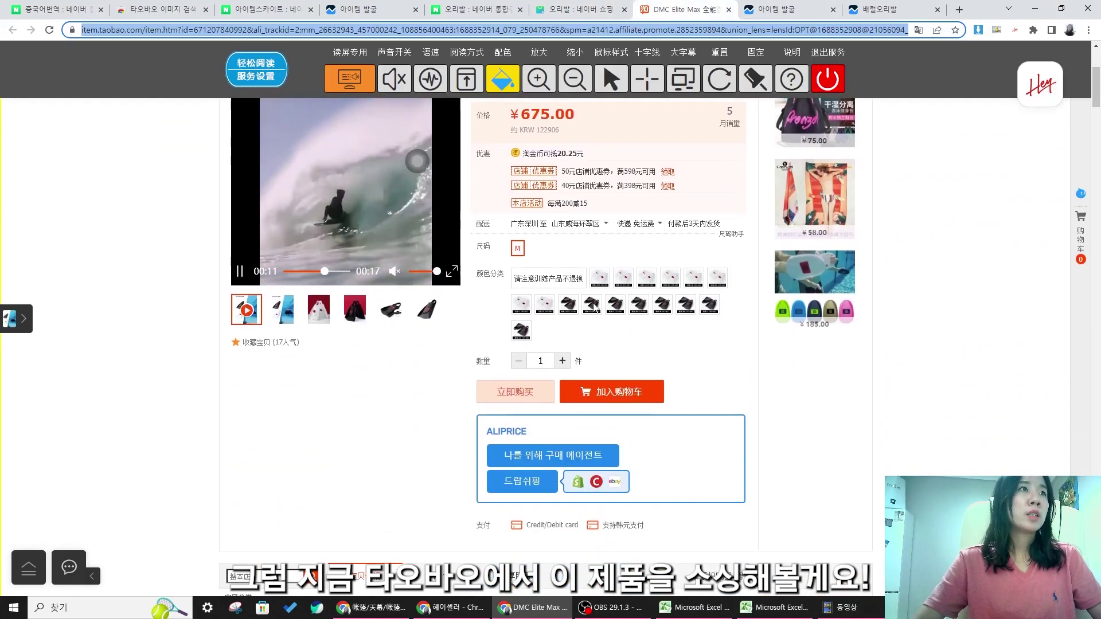
{"action": "scroll", "coordinate": [626, 313], "scroll_direction": "down", "scroll_amount": 15}
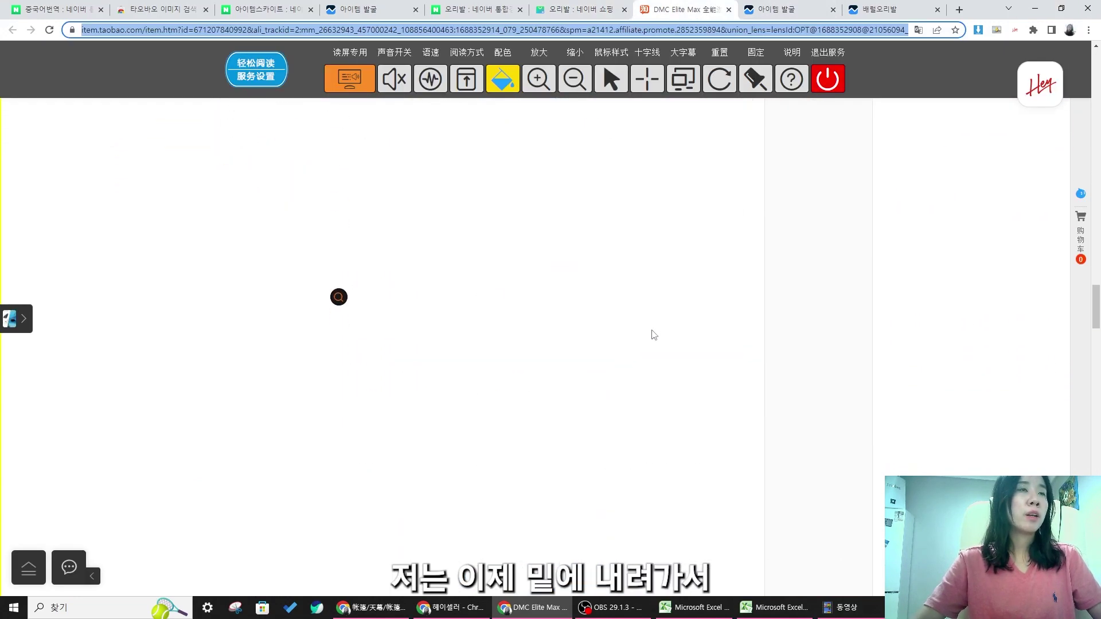
- Scroll through the DMC Elite Max Taobao listing and select its Chinese product title
{"action": "scroll", "coordinate": [656, 331], "scroll_direction": "down", "scroll_amount": 5}
{"action": "mouse_move", "coordinate": [1096, 392]}
{"action": "left_mouse_down"}
{"action": "mouse_move", "coordinate": [1096, 554]}
{"action": "mouse_move", "coordinate": [1097, 414]}
{"action": "left_mouse_up"}
{"action": "scroll", "coordinate": [671, 362], "scroll_direction": "up", "scroll_amount": 1}
{"action": "scroll", "coordinate": [672, 370], "scroll_direction": "down", "scroll_amount": 7}
{"action": "scroll", "coordinate": [676, 359], "scroll_direction": "up", "scroll_amount": 7}
{"action": "scroll", "coordinate": [676, 359], "scroll_direction": "up", "scroll_amount": 15}
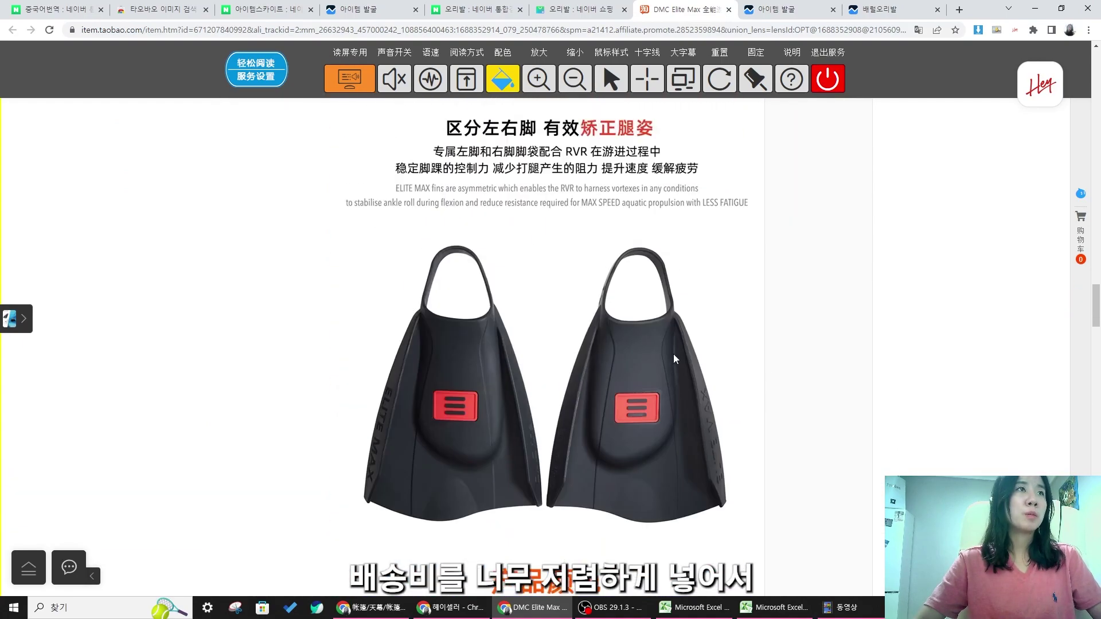
{"action": "scroll", "coordinate": [676, 360], "scroll_direction": "up", "scroll_amount": 20}
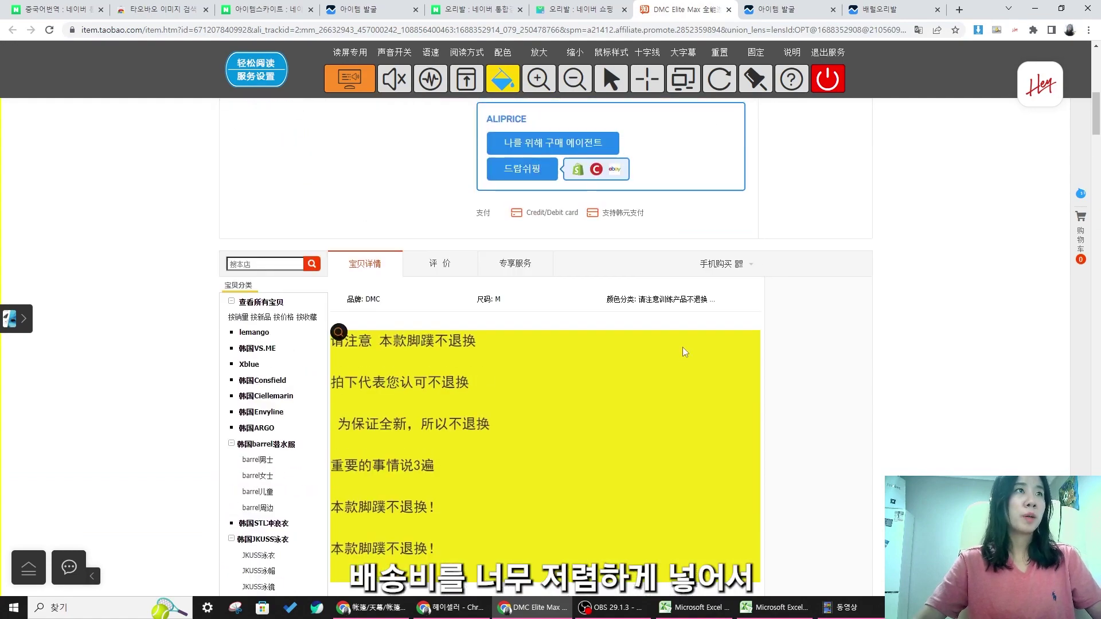
{"action": "scroll", "coordinate": [667, 367], "scroll_direction": "down", "scroll_amount": 2}
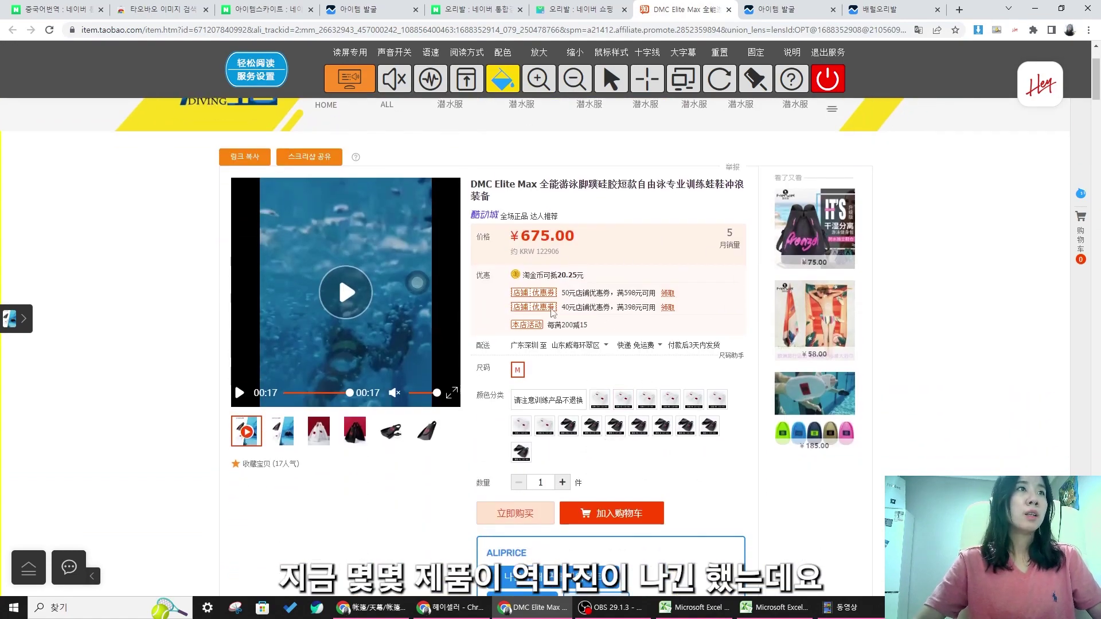
{"action": "scroll", "coordinate": [565, 327], "scroll_direction": "down", "scroll_amount": 6}
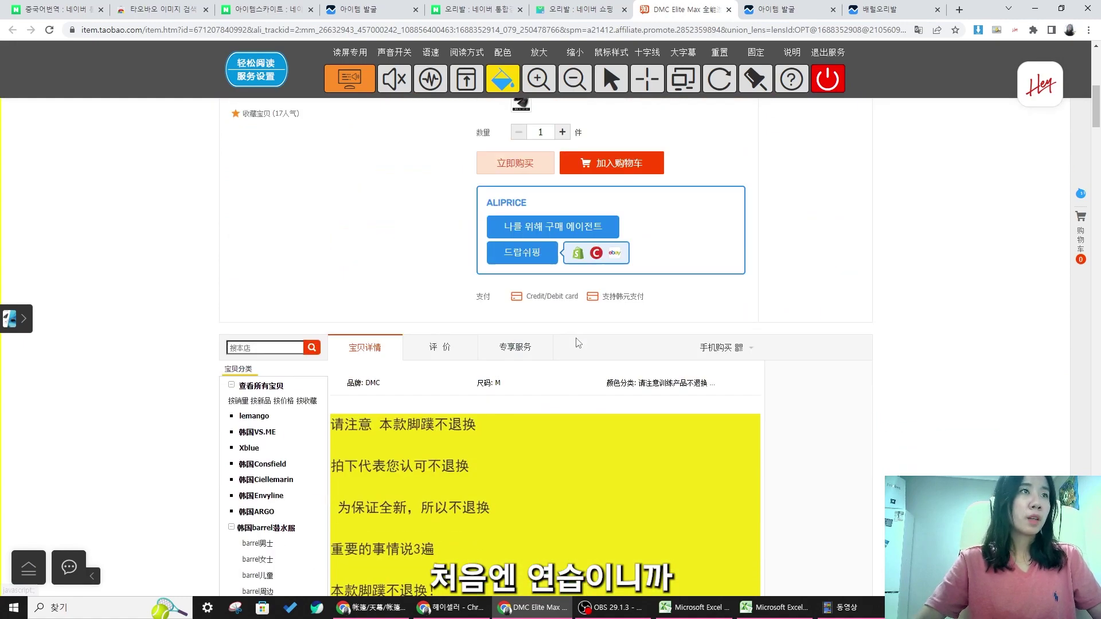
{"action": "scroll", "coordinate": [579, 342], "scroll_direction": "down", "scroll_amount": 4}
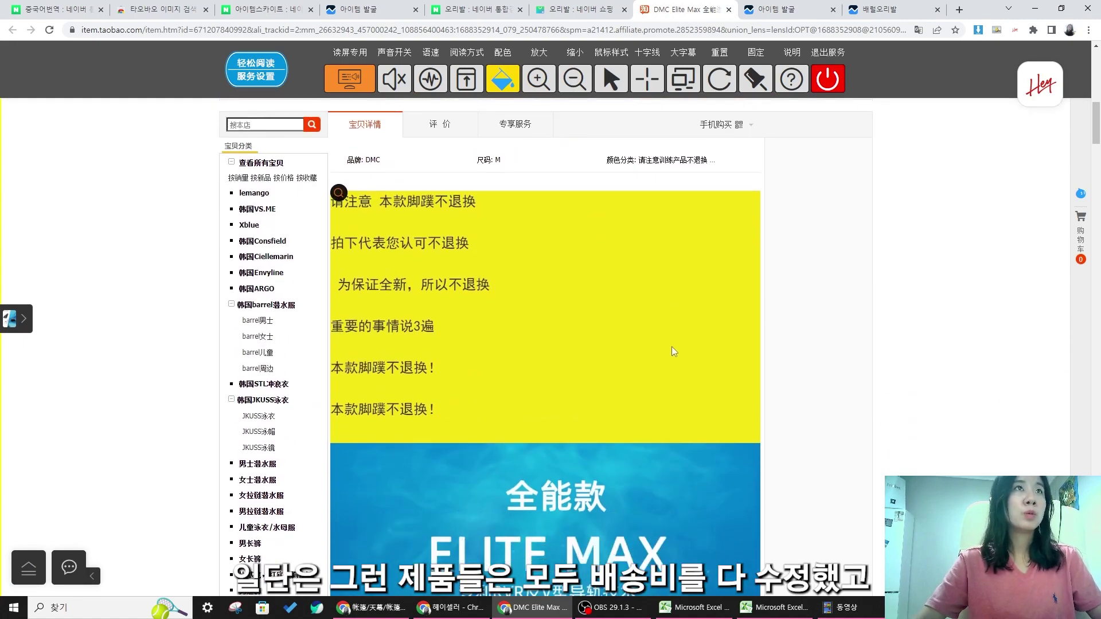
{"action": "scroll", "coordinate": [674, 352], "scroll_direction": "up", "scroll_amount": 10}
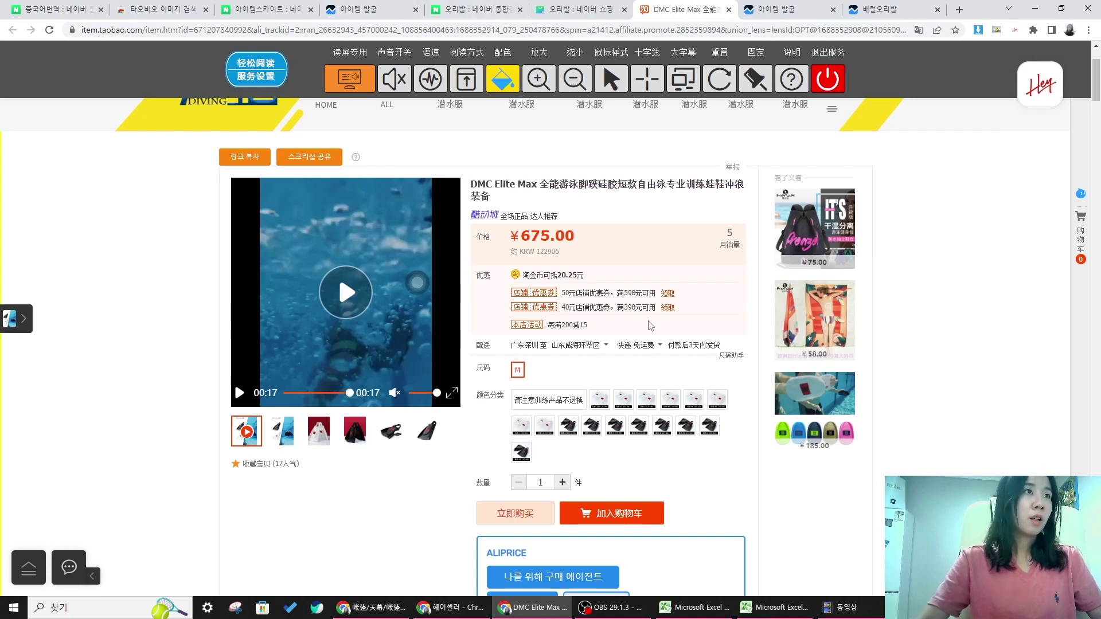
{"action": "scroll", "coordinate": [651, 325], "scroll_direction": "down", "scroll_amount": 1}
{"action": "scroll", "coordinate": [681, 330], "scroll_direction": "up", "scroll_amount": 3}
{"action": "scroll", "coordinate": [681, 331], "scroll_direction": "down", "scroll_amount": 4}
{"action": "scroll", "coordinate": [519, 264], "scroll_direction": "up", "scroll_amount": 3}
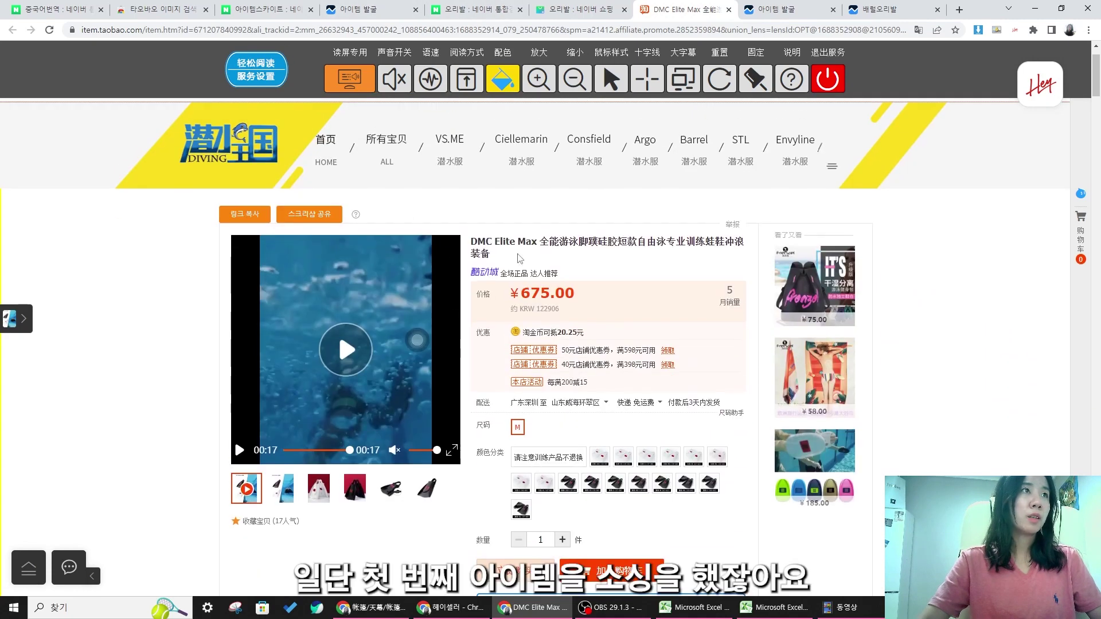
{"action": "left_click_drag", "start_coordinate": [539, 241], "coordinate": [668, 263]}
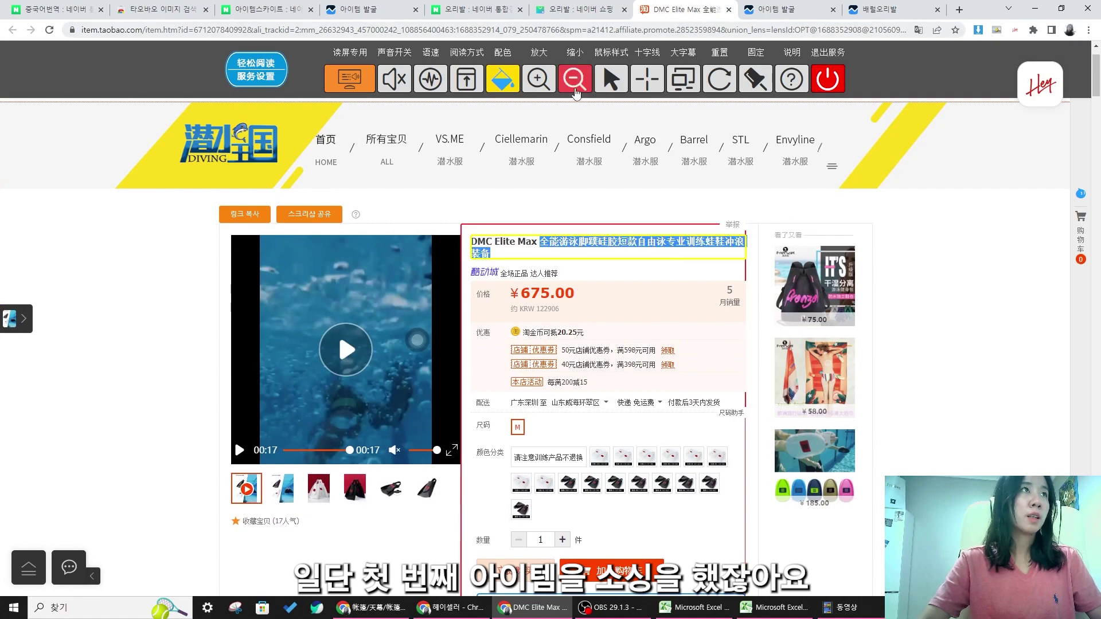
{"action": "left_click", "coordinate": [626, 266]}
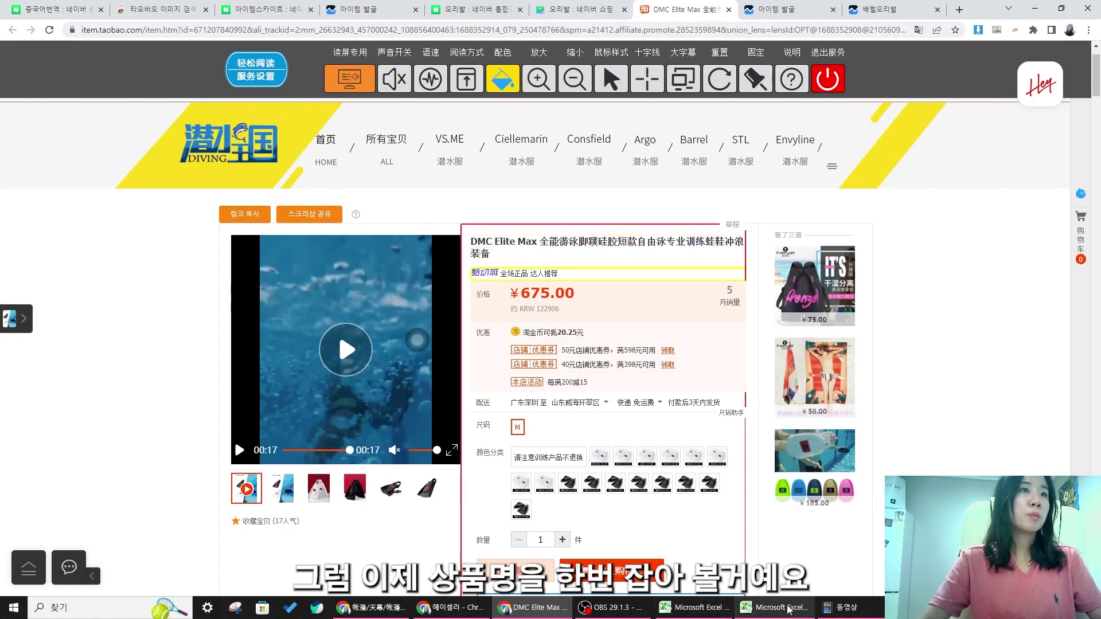
- Shrink the Excel window and switch to the Naver 오리발 search results
{"action": "left_click", "coordinate": [777, 607]}
{"action": "left_click_drag", "start_coordinate": [505, 11], "coordinate": [804, 47]}
{"action": "left_click", "coordinate": [454, 11]}
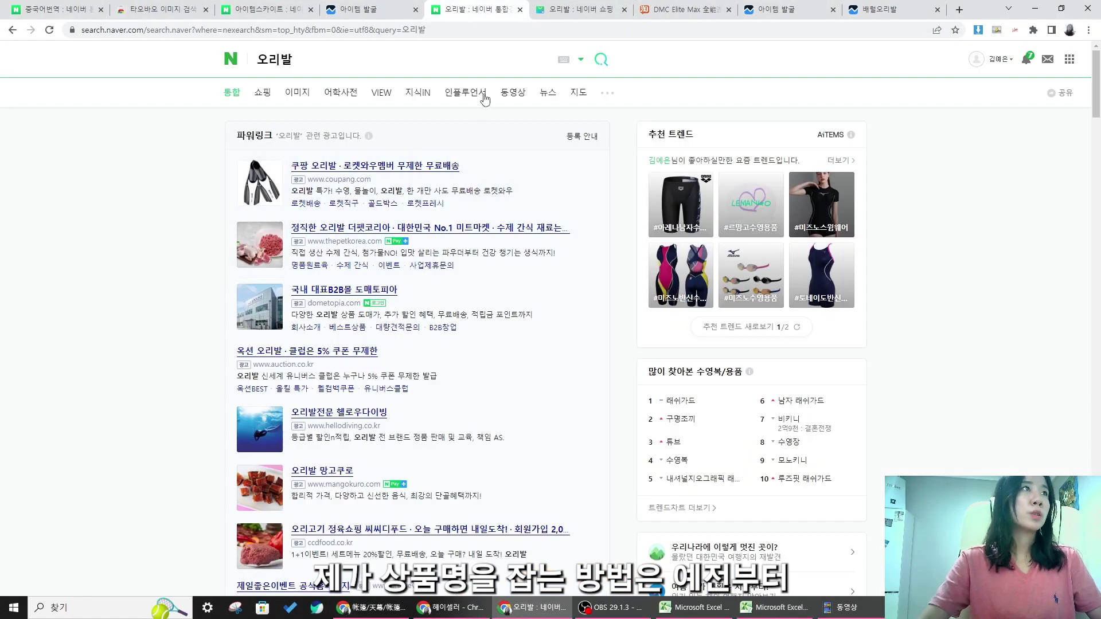
- Show all 오리발 products in the Naver Shopping results and scroll through the listings
{"action": "key", "text": "ctrl+Tab"}
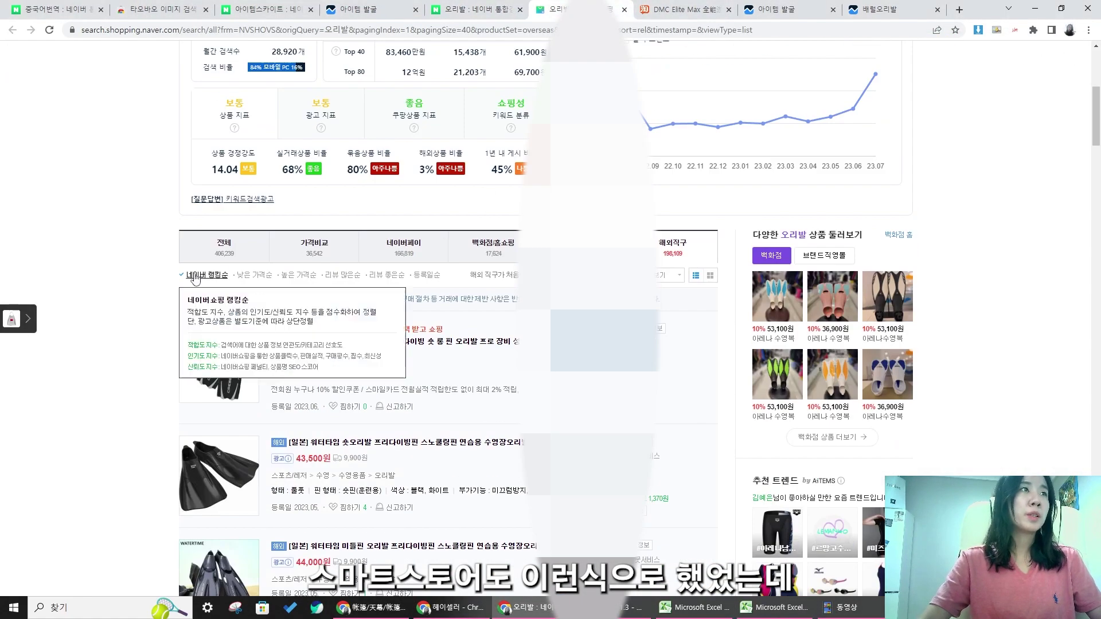
{"action": "left_click", "coordinate": [218, 253]}
{"action": "key", "text": "alt+Tab"}
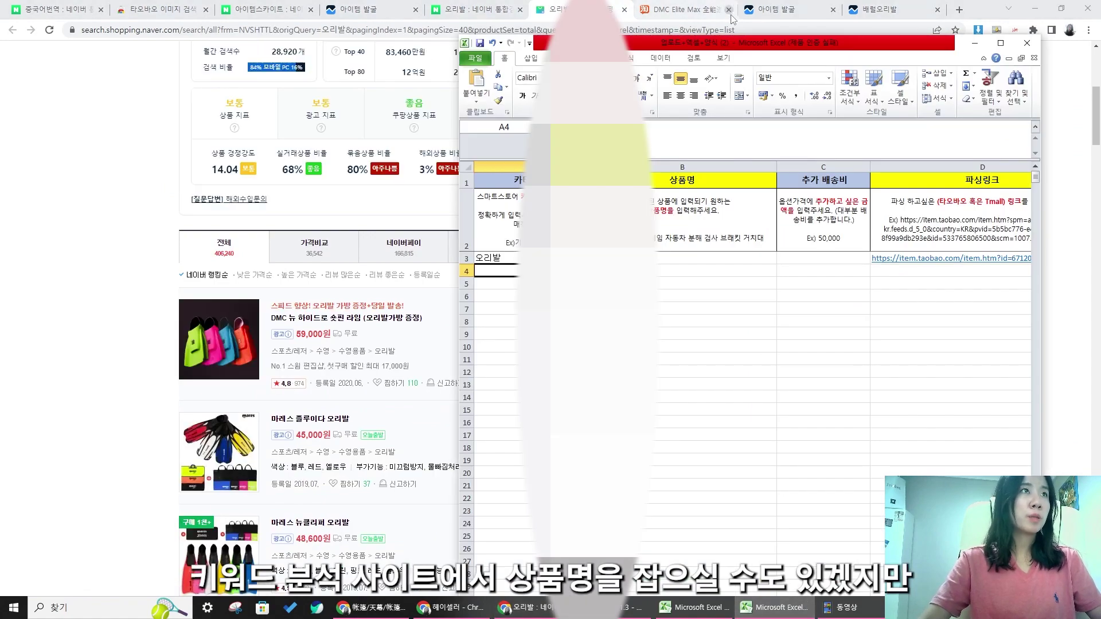
{"action": "left_click_drag", "start_coordinate": [722, 45], "coordinate": [791, 45]}
{"action": "left_click", "coordinate": [5, 378]}
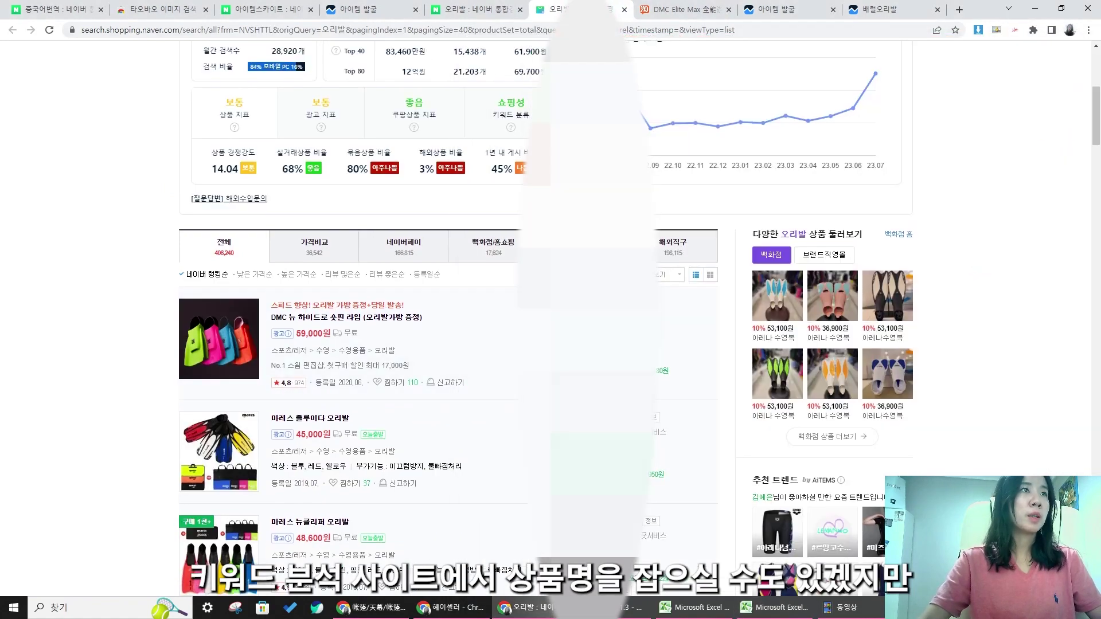
{"action": "scroll", "coordinate": [603, 230], "scroll_direction": "down", "scroll_amount": 4}
{"action": "scroll", "coordinate": [574, 246], "scroll_direction": "down", "scroll_amount": 5}
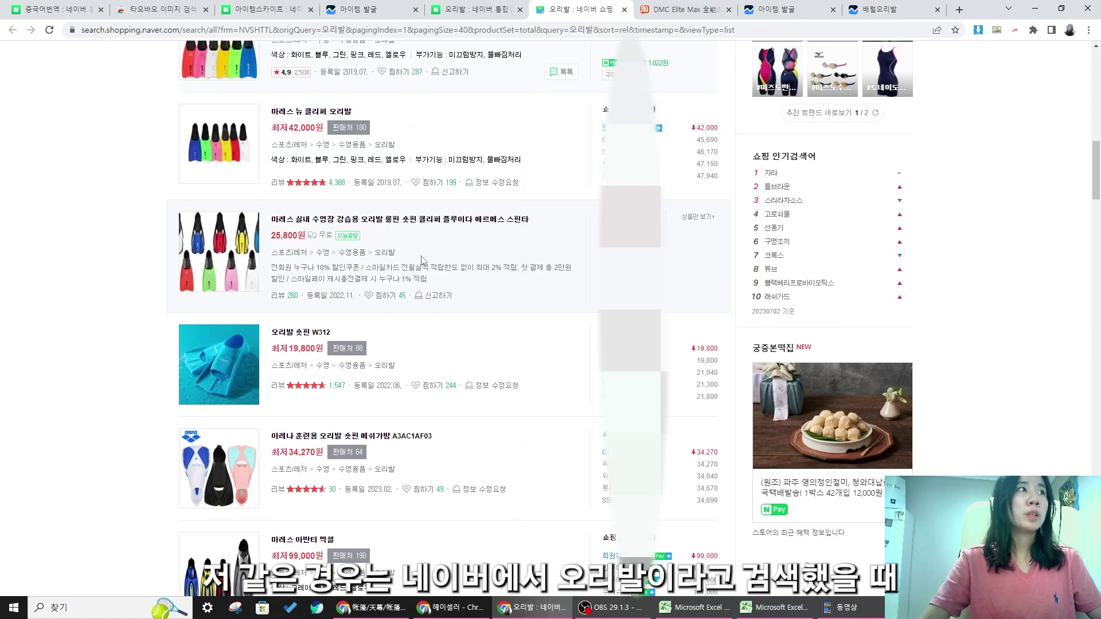
{"action": "scroll", "coordinate": [425, 259], "scroll_direction": "up", "scroll_amount": 4}
{"action": "scroll", "coordinate": [436, 219], "scroll_direction": "up", "scroll_amount": 4}
{"action": "scroll", "coordinate": [425, 287], "scroll_direction": "down", "scroll_amount": 6}
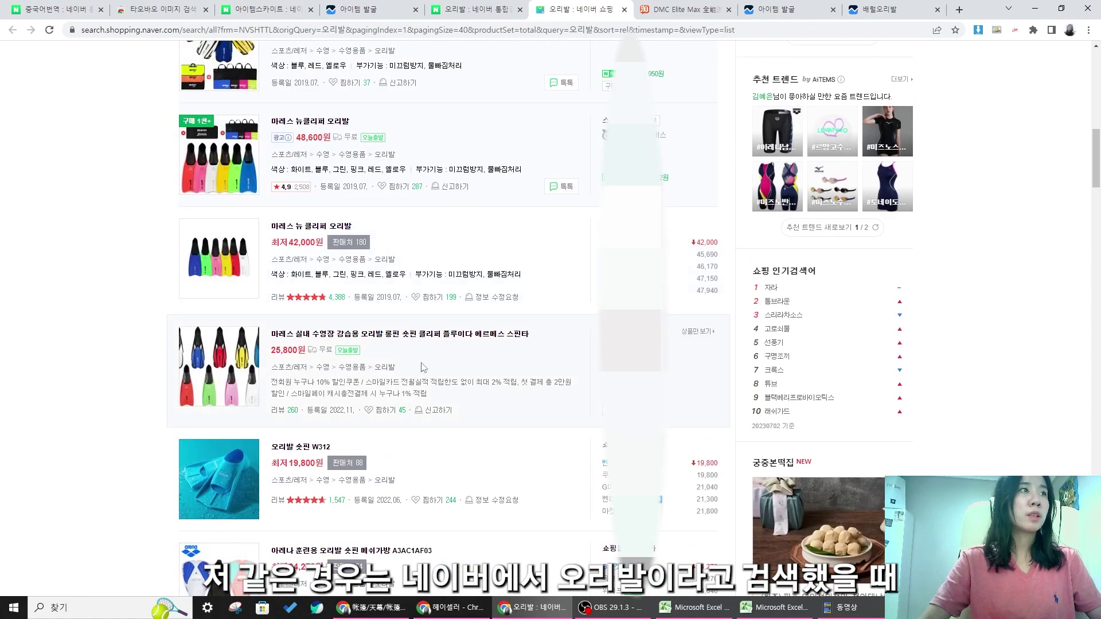
{"action": "scroll", "coordinate": [537, 352], "scroll_direction": "down", "scroll_amount": 6}
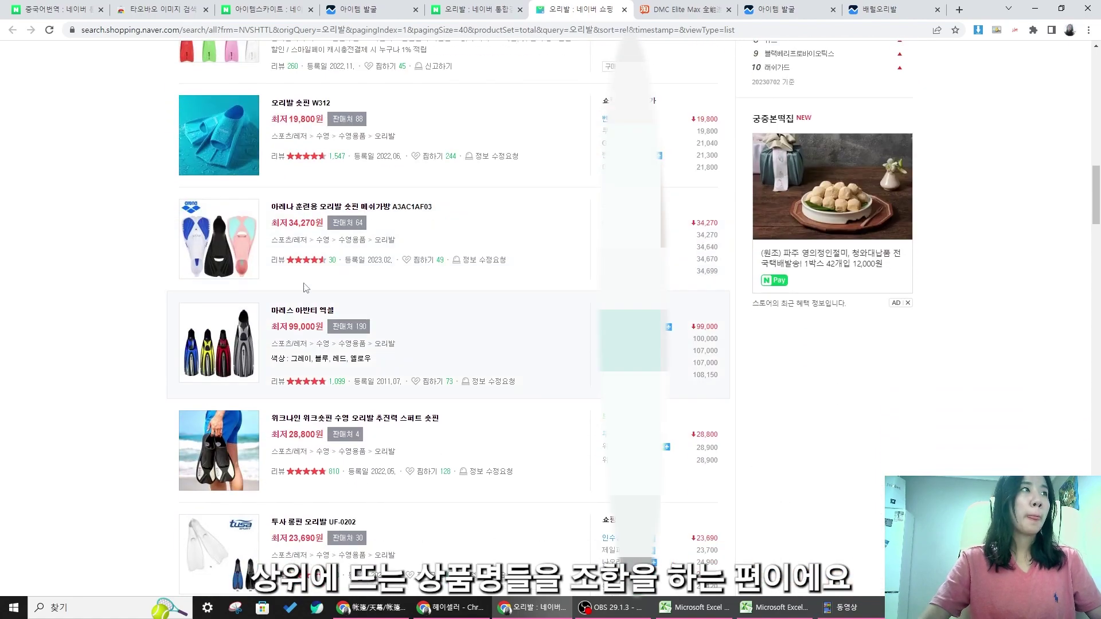
{"action": "scroll", "coordinate": [554, 247], "scroll_direction": "down", "scroll_amount": 15}
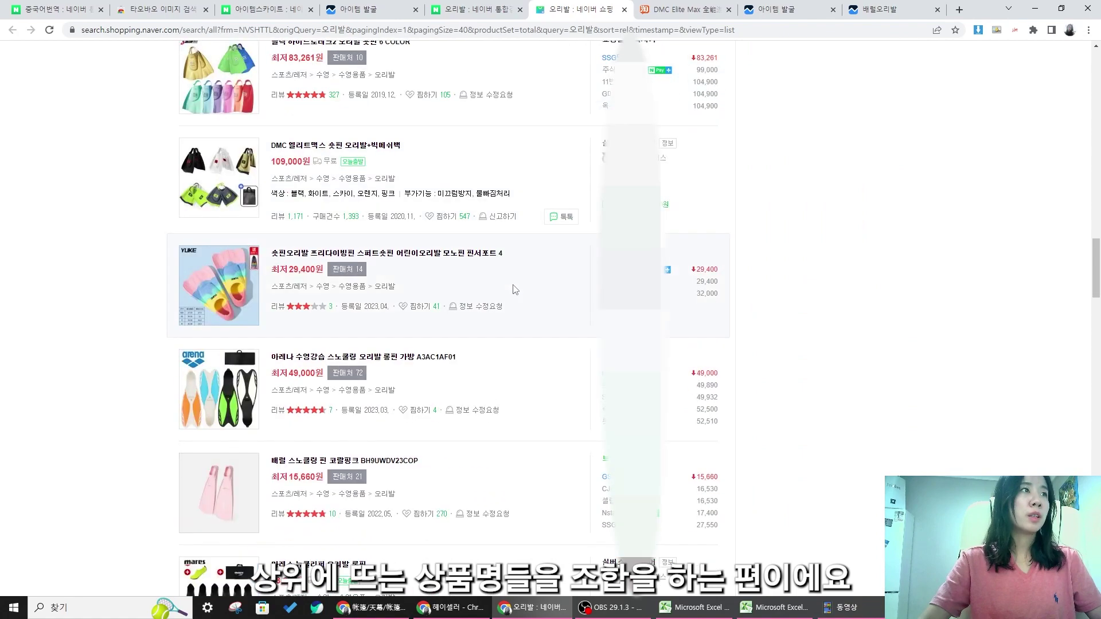
{"action": "scroll", "coordinate": [517, 285], "scroll_direction": "down", "scroll_amount": 4}
{"action": "scroll", "coordinate": [310, 367], "scroll_direction": "up", "scroll_amount": 3}
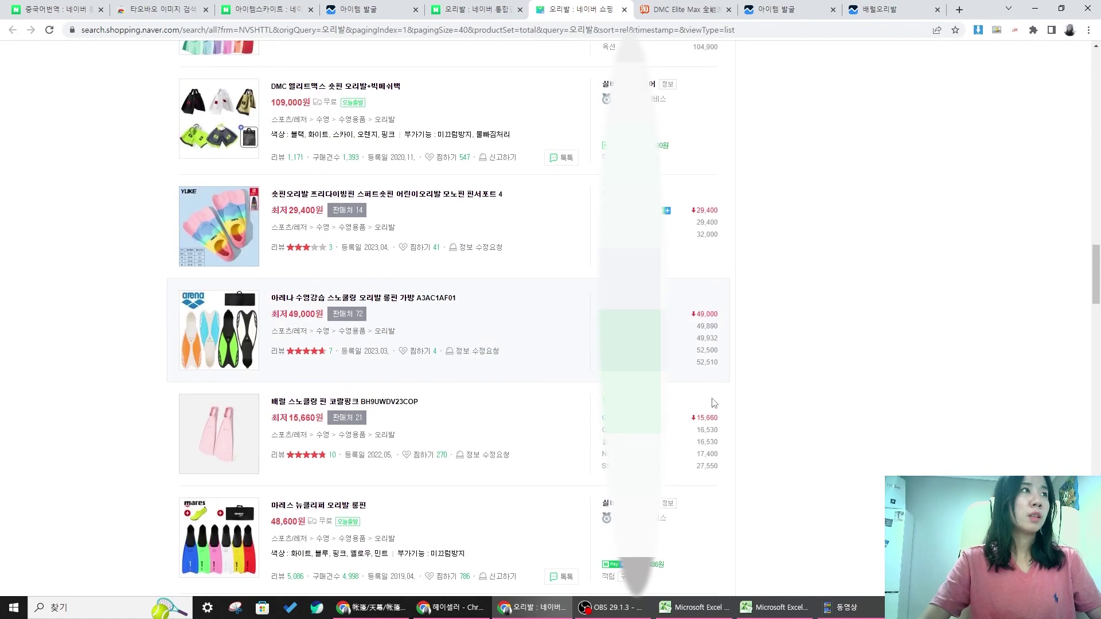
{"action": "scroll", "coordinate": [344, 378], "scroll_direction": "down", "scroll_amount": 5}
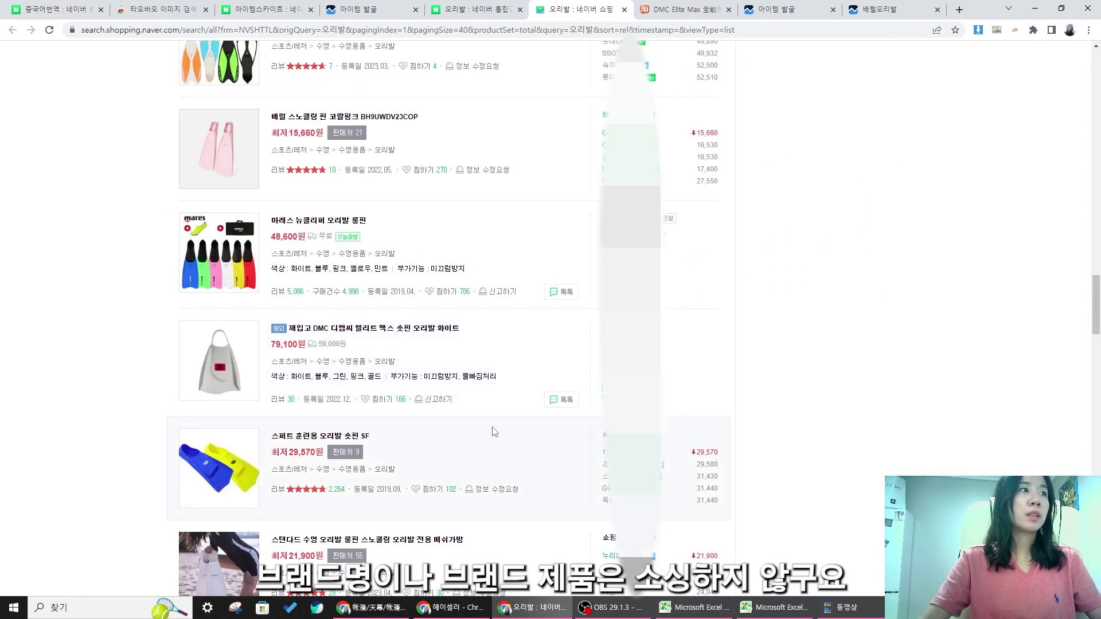
{"action": "scroll", "coordinate": [659, 396], "scroll_direction": "down", "scroll_amount": 3}
- Place the Excel template beside the shopping results and select product-name cell B3
{"action": "left_click", "coordinate": [775, 607]}
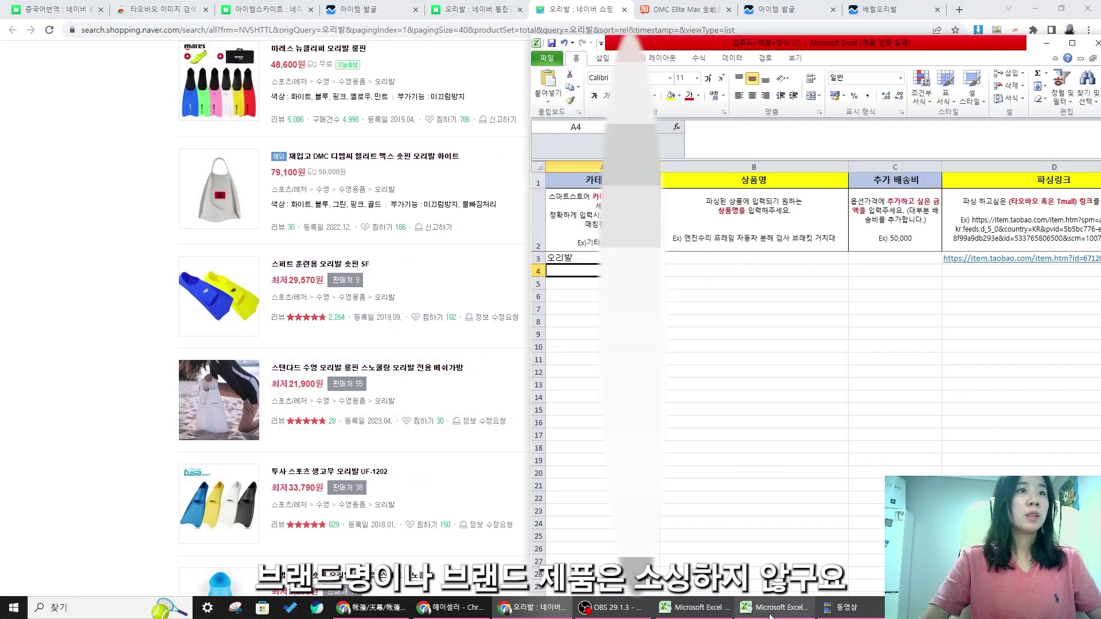
{"action": "left_click", "coordinate": [713, 255]}
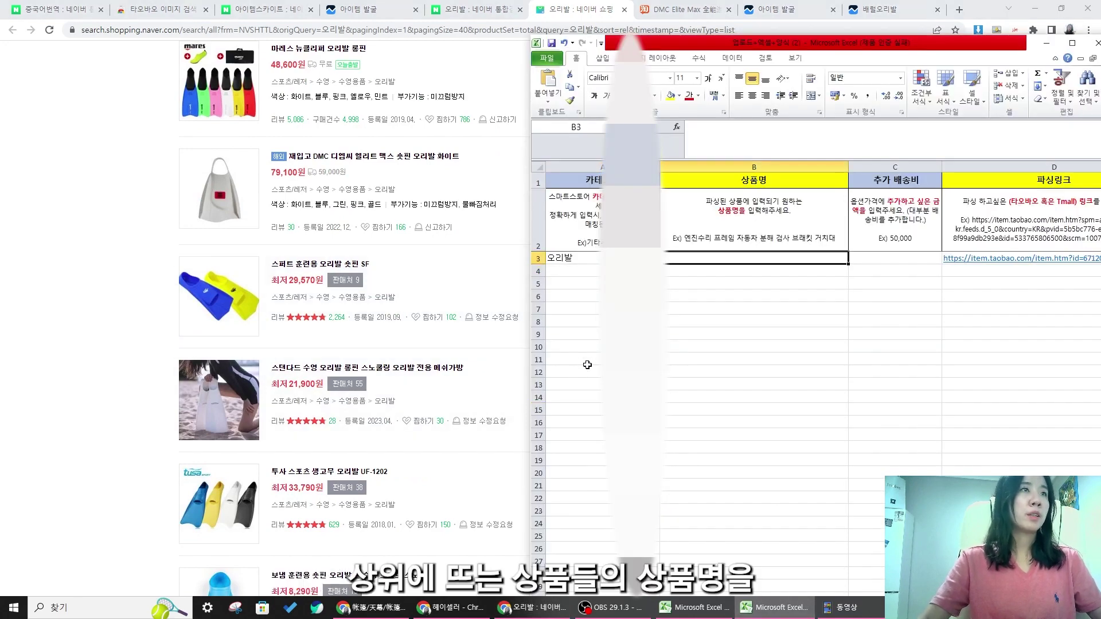
{"action": "left_click_drag", "start_coordinate": [492, 373], "coordinate": [271, 370]}
{"action": "scroll", "coordinate": [500, 390], "scroll_direction": "down", "scroll_amount": 1}
{"action": "scroll", "coordinate": [501, 390], "scroll_direction": "up", "scroll_amount": 10}
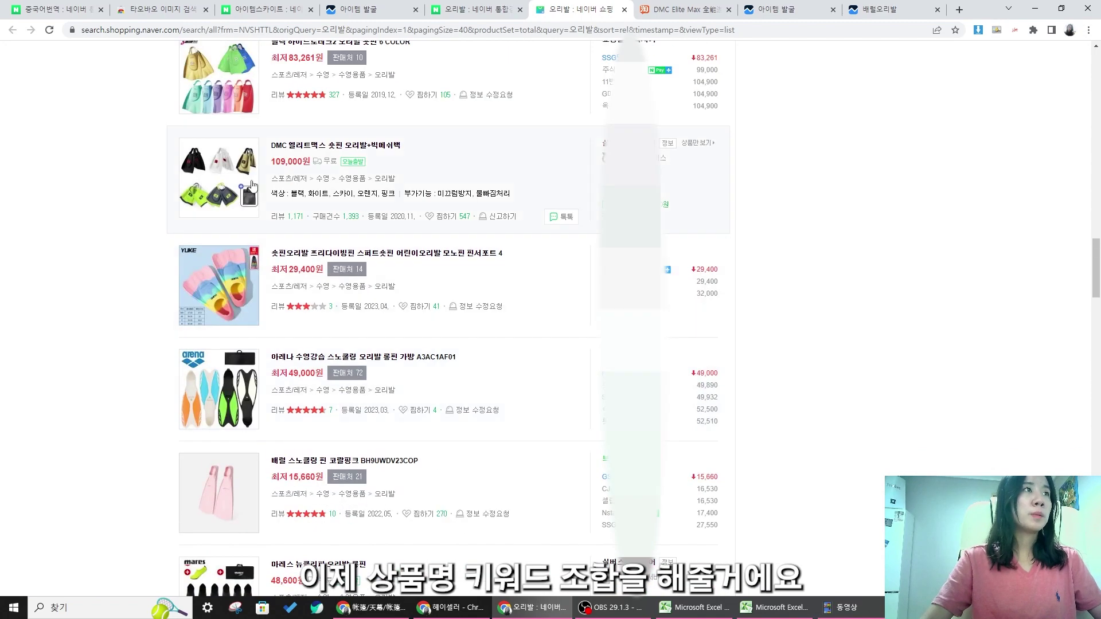
{"action": "left_click", "coordinate": [775, 607]}
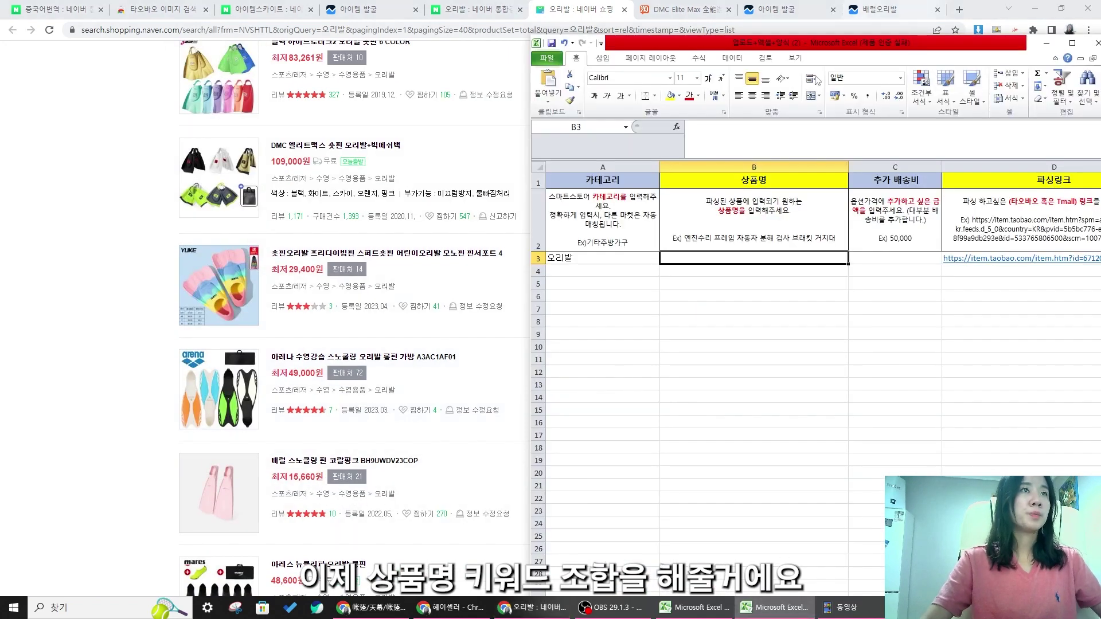
- Enter '숏핀 오리발 수영강습 스노쿨링 강습용 실내 수영장 스쿠버다이빙' as the product name in B3
{"action": "double_click", "coordinate": [707, 256]}
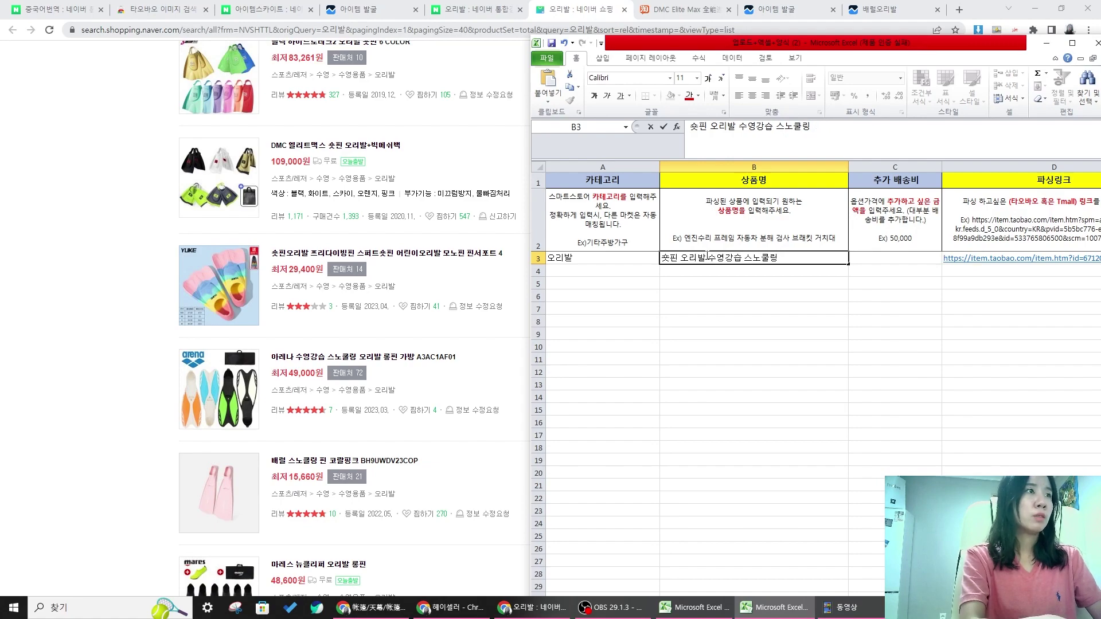
{"action": "left_click", "coordinate": [480, 222]}
{"action": "scroll", "coordinate": [480, 221], "scroll_direction": "up", "scroll_amount": 6}
{"action": "left_click", "coordinate": [682, 10]}
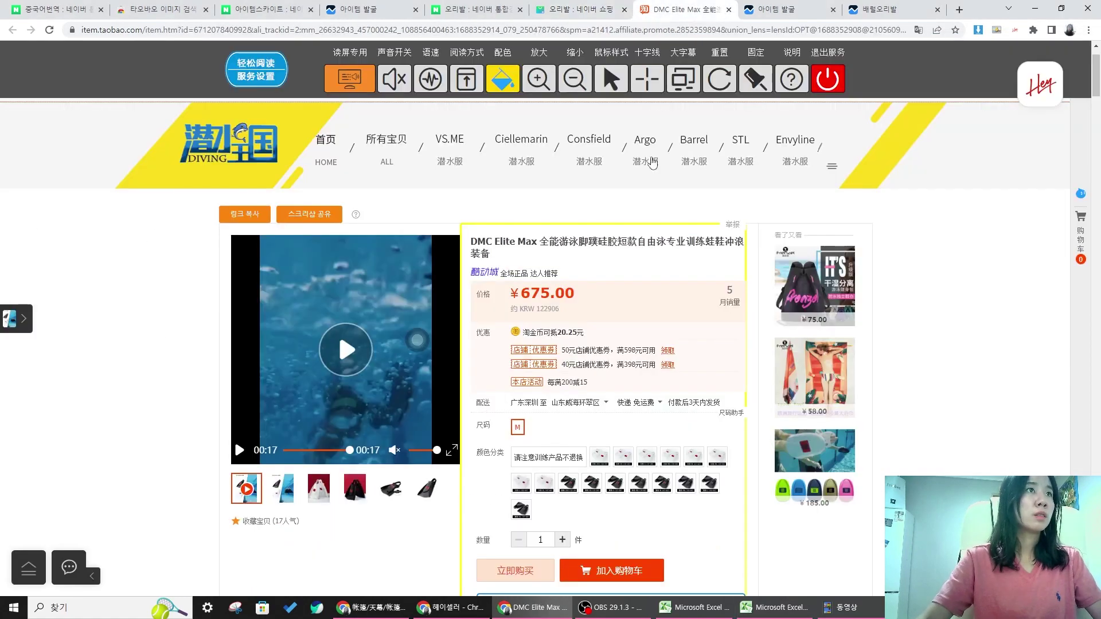
{"action": "left_click", "coordinate": [578, 8]}
{"action": "scroll", "coordinate": [512, 271], "scroll_direction": "up", "scroll_amount": 5}
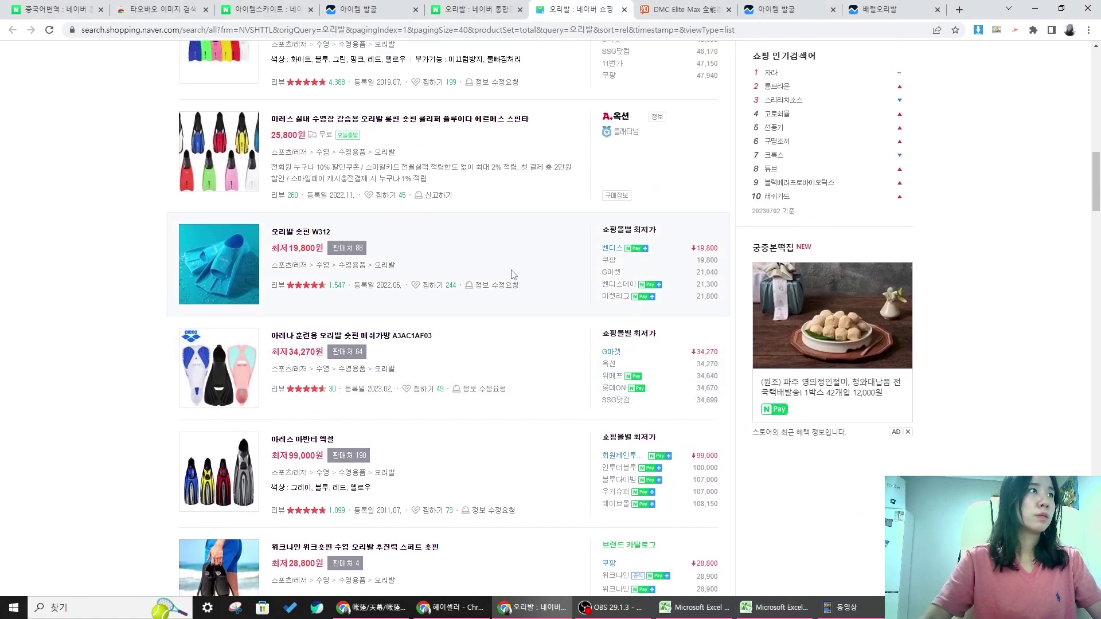
{"action": "scroll", "coordinate": [512, 271], "scroll_direction": "up", "scroll_amount": 2}
{"action": "left_click", "coordinate": [774, 608]}
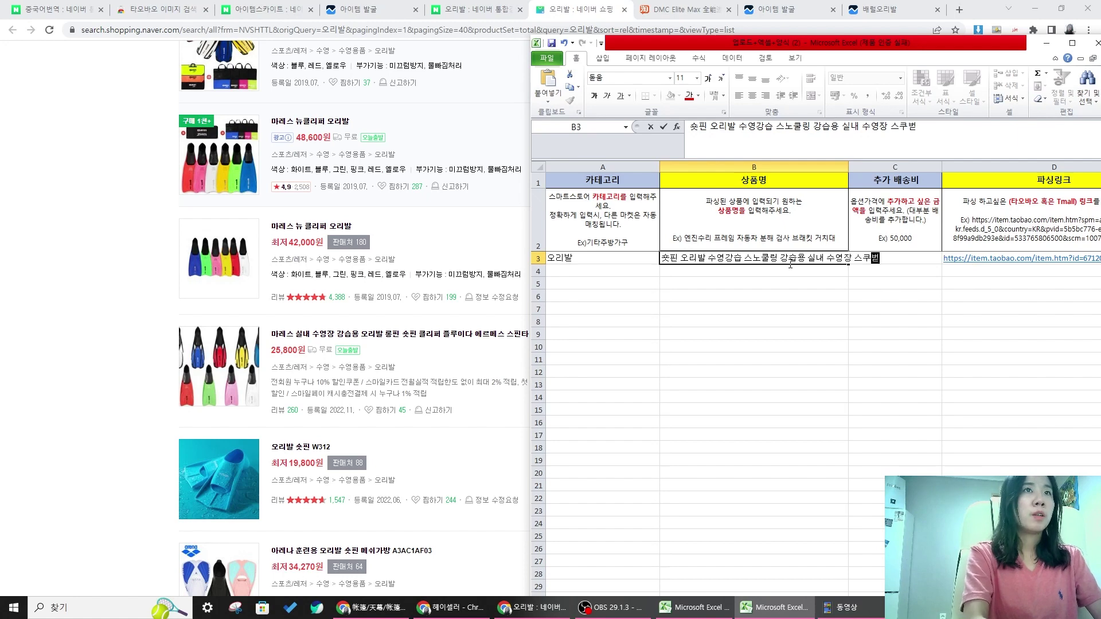
{"action": "left_click", "coordinate": [795, 58]}
{"action": "left_click_drag", "start_coordinate": [797, 47], "coordinate": [620, 34]}
{"action": "key", "text": "Down"}
{"action": "left_click", "coordinate": [624, 248]}
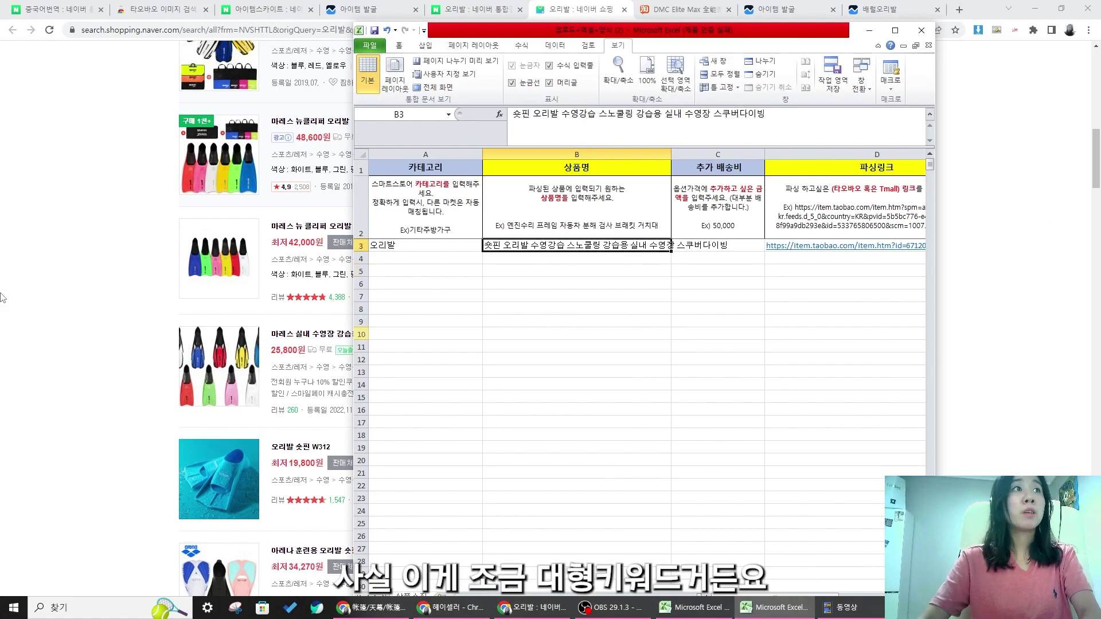
- Filter the Naver Shopping fin results to overseas direct-purchase listings only
{"action": "left_click", "coordinate": [0, 297]}
{"action": "scroll", "coordinate": [683, 212], "scroll_direction": "up", "scroll_amount": 12}
{"action": "scroll", "coordinate": [683, 212], "scroll_direction": "down", "scroll_amount": 5}
{"action": "scroll", "coordinate": [683, 212], "scroll_direction": "up", "scroll_amount": 1}
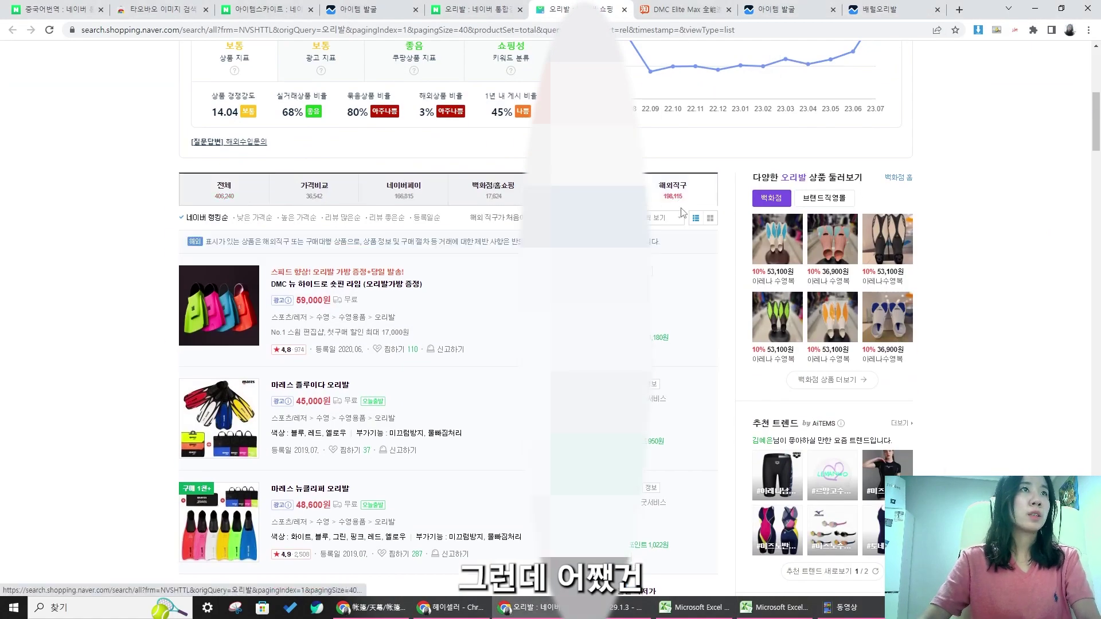
{"action": "left_click", "coordinate": [677, 195]}
{"action": "scroll", "coordinate": [698, 512], "scroll_direction": "down", "scroll_amount": 5}
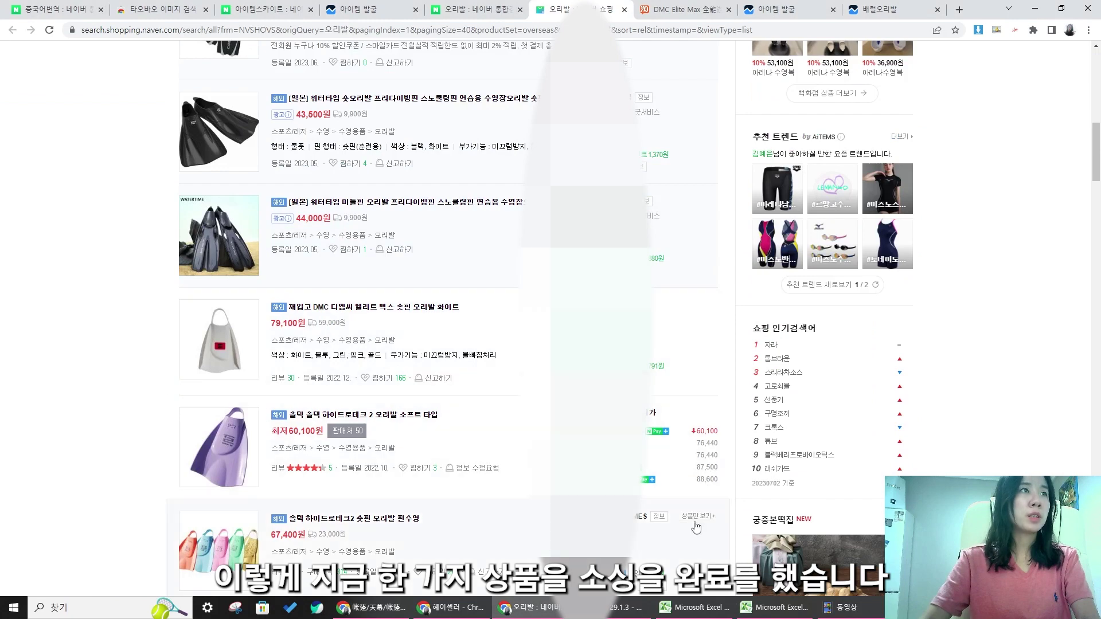
{"action": "left_click", "coordinate": [776, 608]}
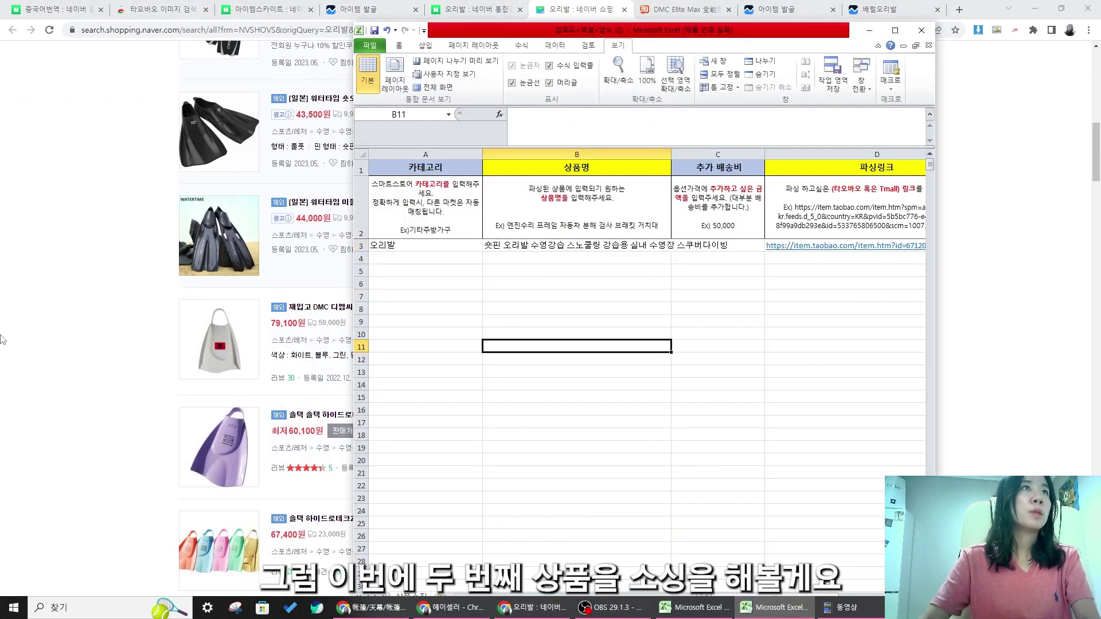
{"action": "left_click", "coordinate": [0, 349]}
{"action": "left_click", "coordinate": [683, 9]}
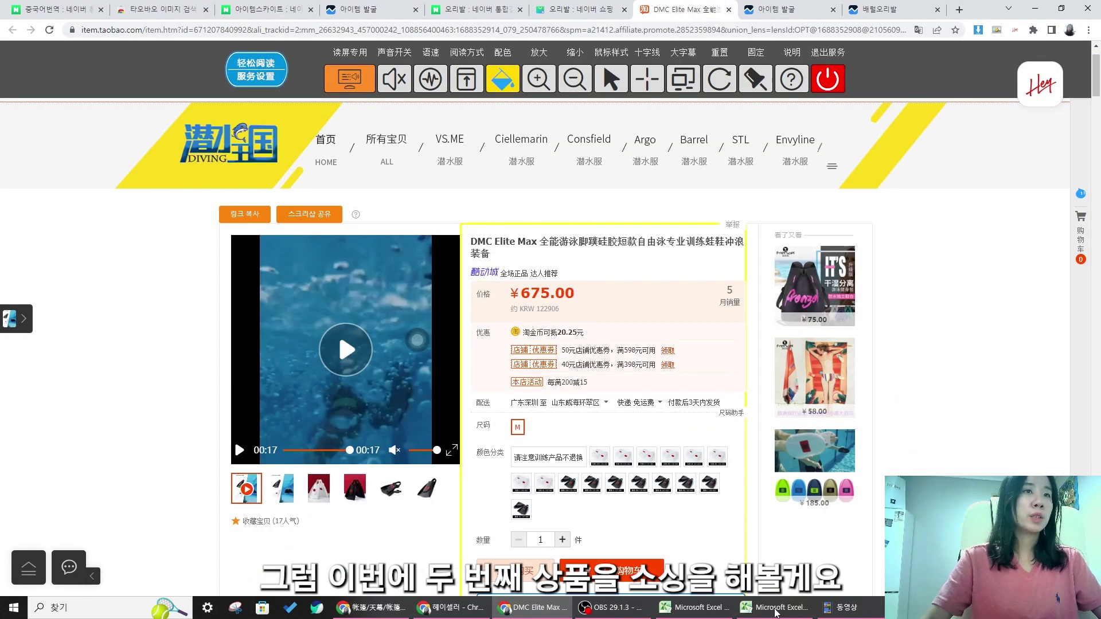
{"action": "left_click", "coordinate": [774, 606]}
{"action": "left_click", "coordinate": [614, 308]}
- Maximize Excel and fill cells A3:D5 yellow with Fill Color
{"action": "left_click", "coordinate": [904, 29]}
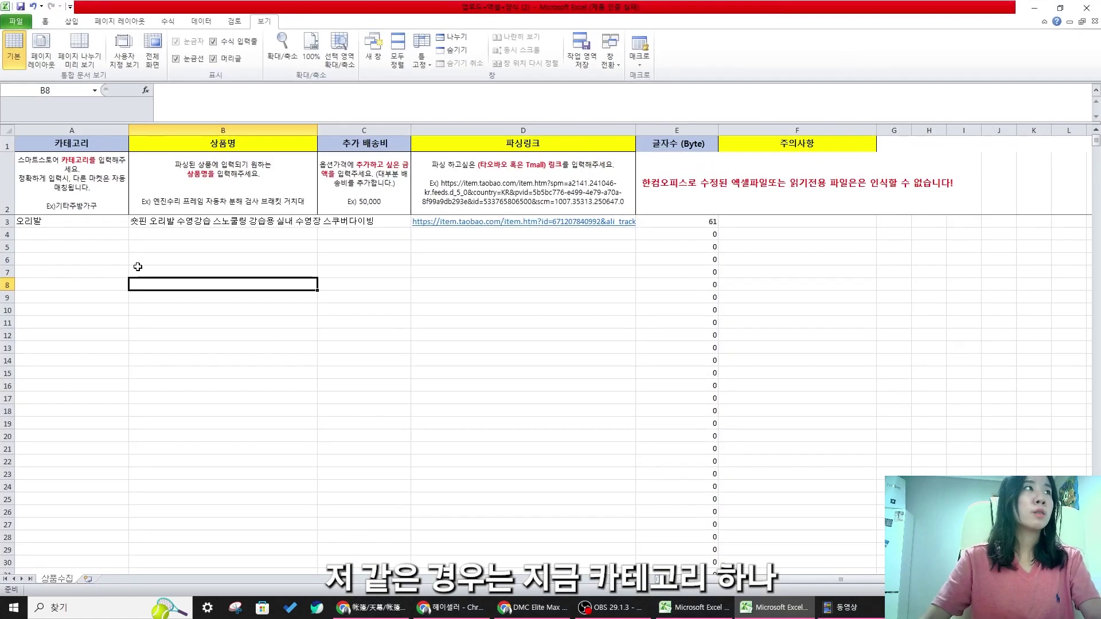
{"action": "left_click_drag", "start_coordinate": [69, 221], "coordinate": [605, 246]}
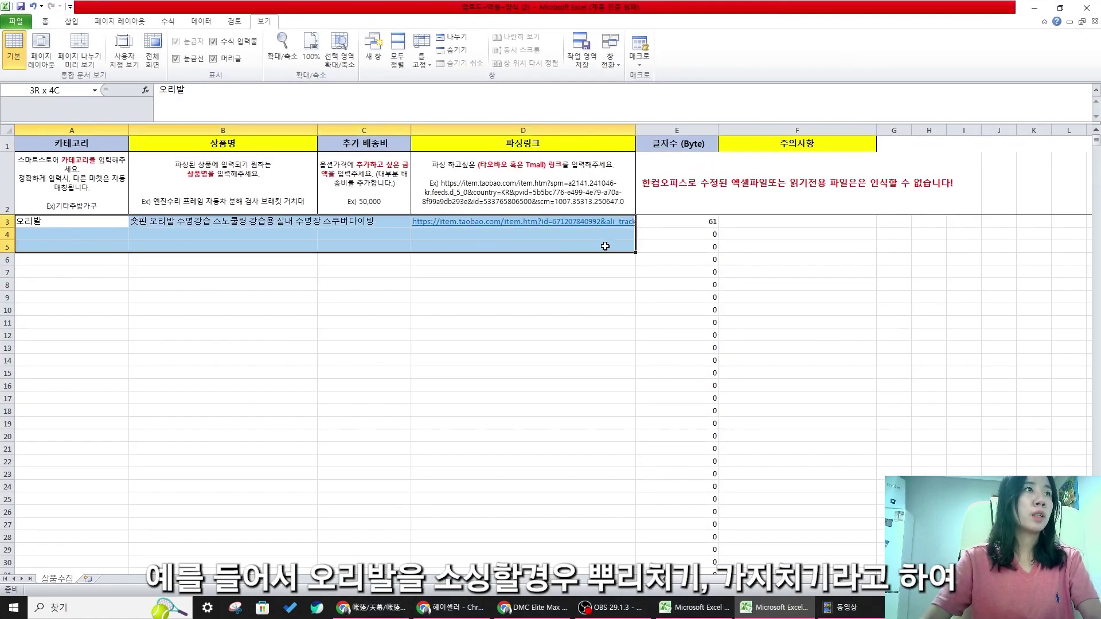
{"action": "left_click", "coordinate": [80, 23]}
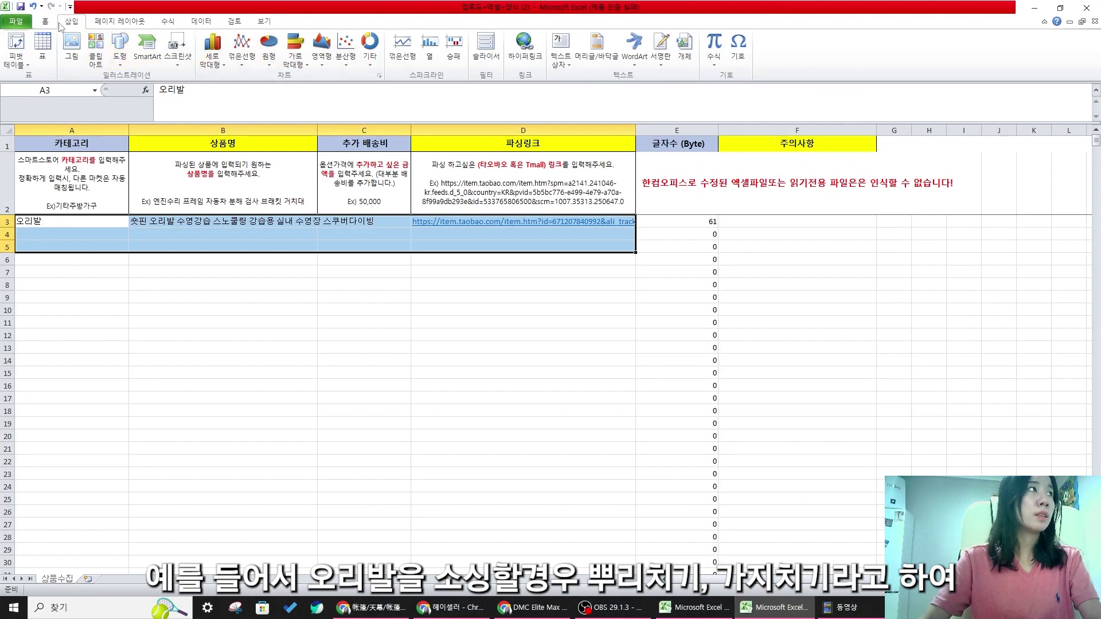
{"action": "left_click", "coordinate": [21, 22]}
{"action": "left_click", "coordinate": [46, 23]}
{"action": "left_click", "coordinate": [69, 23]}
{"action": "left_click", "coordinate": [47, 24]}
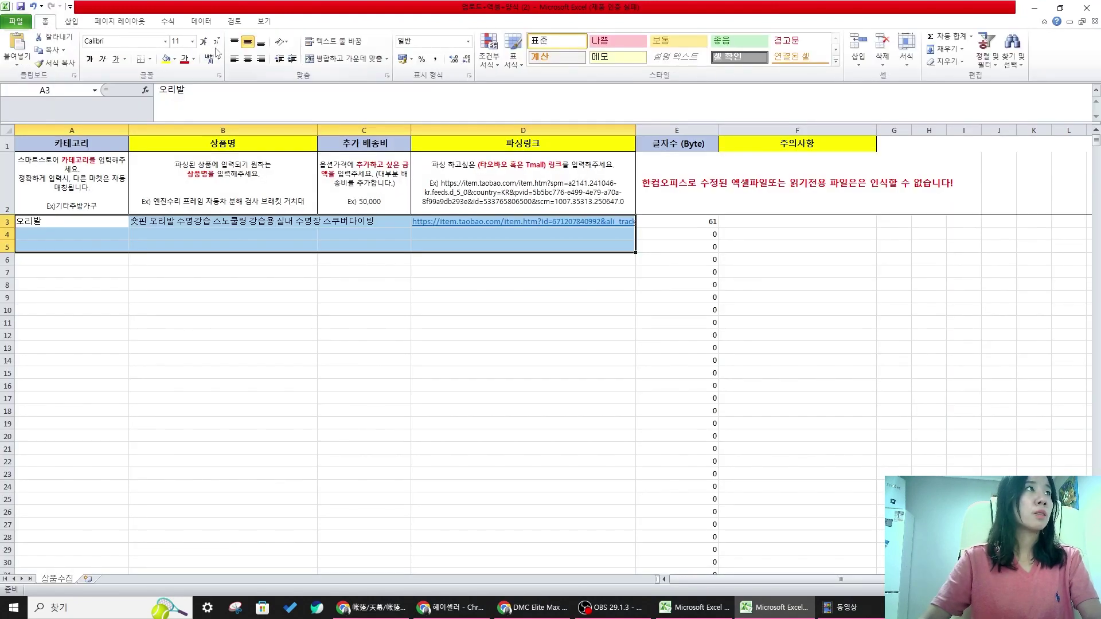
{"action": "left_click", "coordinate": [168, 63]}
- Reselect the yellow A3:D5 block to point it out, then clear the selection
{"action": "left_click", "coordinate": [251, 238]}
{"action": "left_click_drag", "start_coordinate": [251, 242], "coordinate": [542, 247]}
{"action": "left_click", "coordinate": [593, 282]}
{"action": "left_click_drag", "start_coordinate": [620, 247], "coordinate": [36, 224]}
{"action": "left_click", "coordinate": [119, 272]}
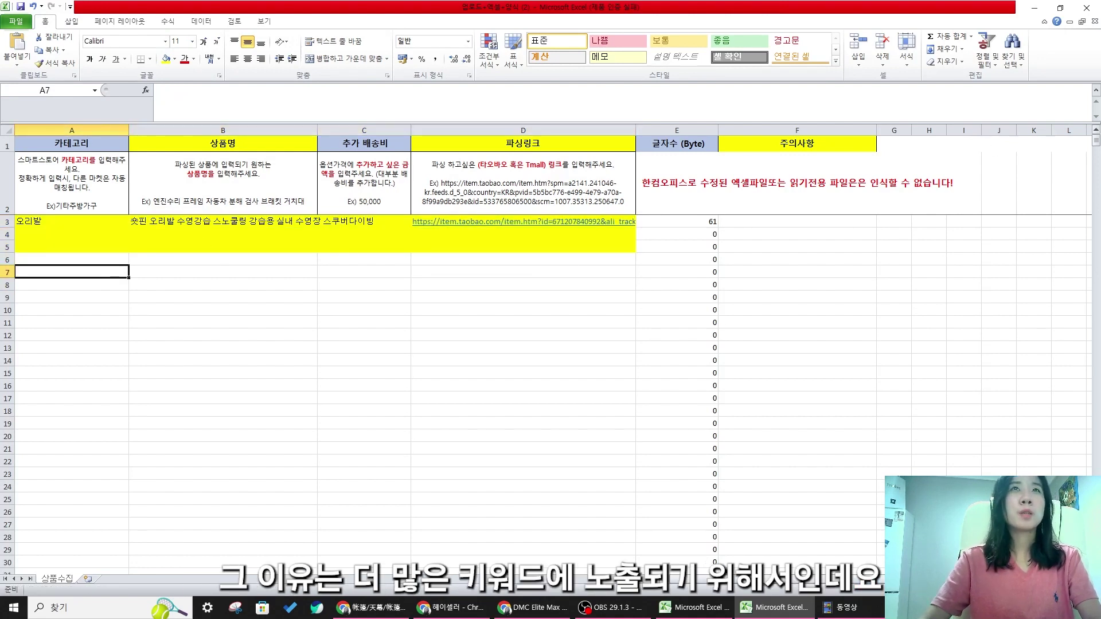
{"action": "left_click", "coordinate": [224, 373]}
{"action": "left_click_drag", "start_coordinate": [36, 220], "coordinate": [590, 242]}
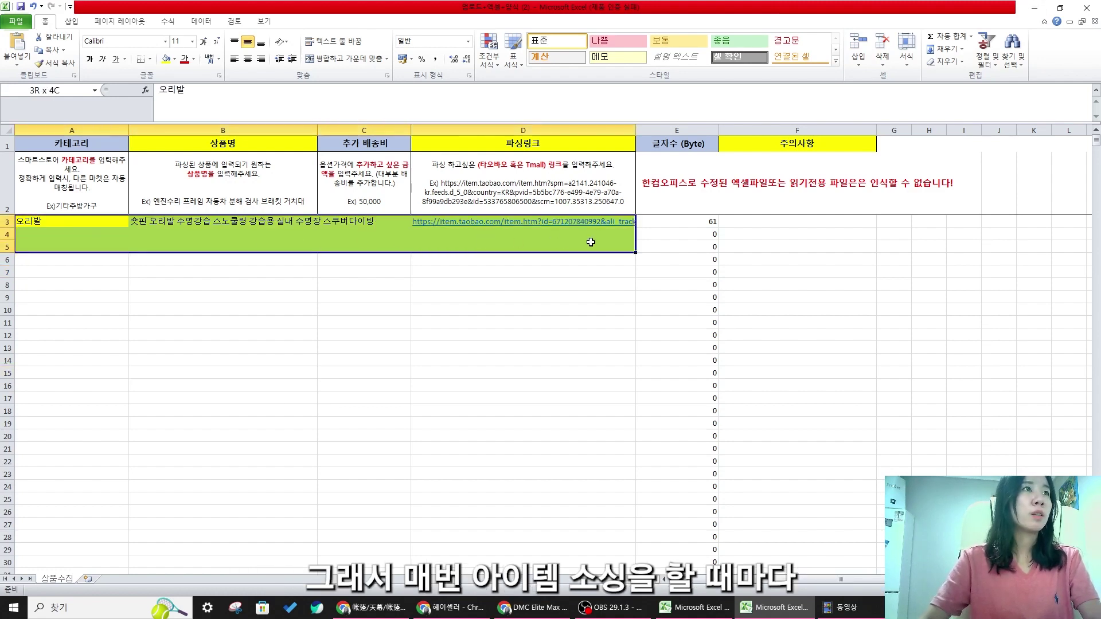
{"action": "left_click", "coordinate": [184, 232]}
{"action": "left_click", "coordinate": [184, 219]}
{"action": "left_click", "coordinate": [783, 378]}
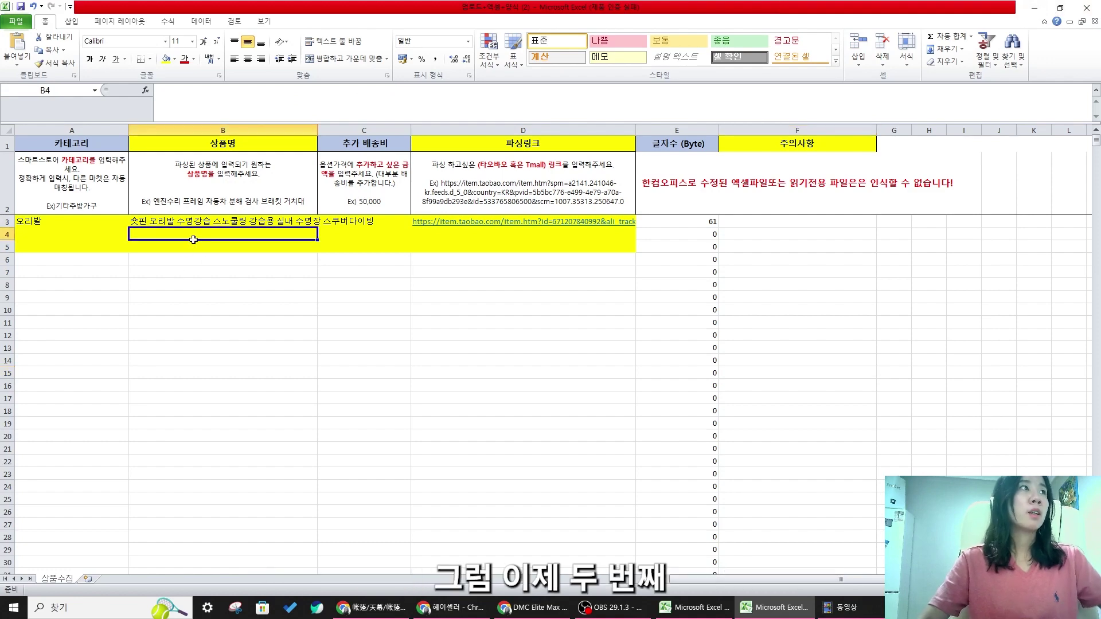
{"action": "key", "text": "Return"}
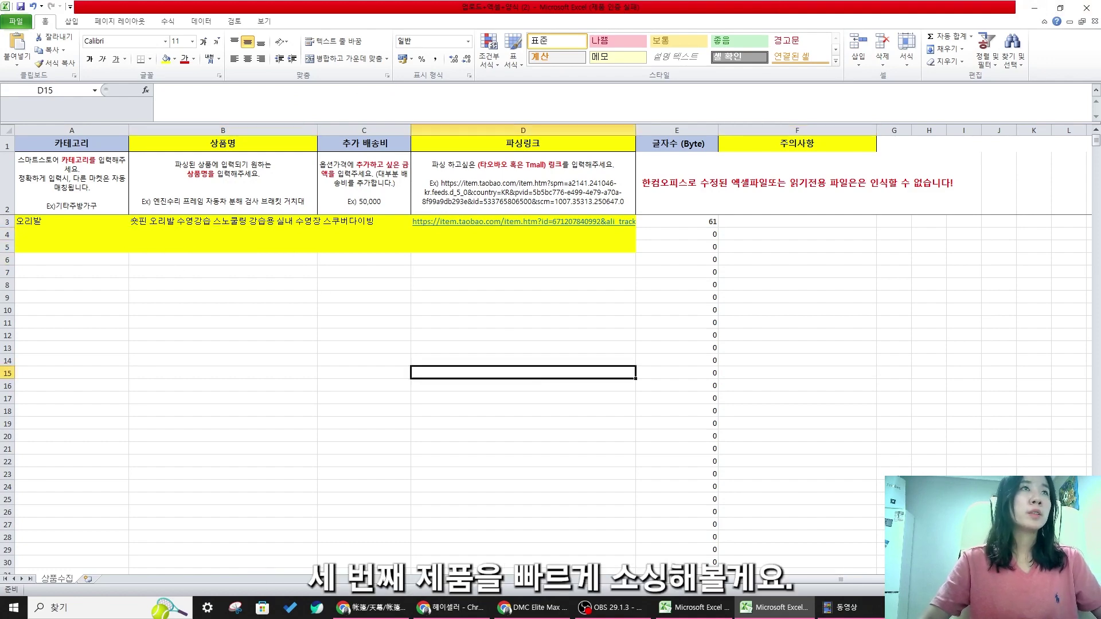
- Copy the Chinese portion of the DMC Elite Max product title from the Taobao listing
{"action": "left_click", "coordinate": [1035, 7]}
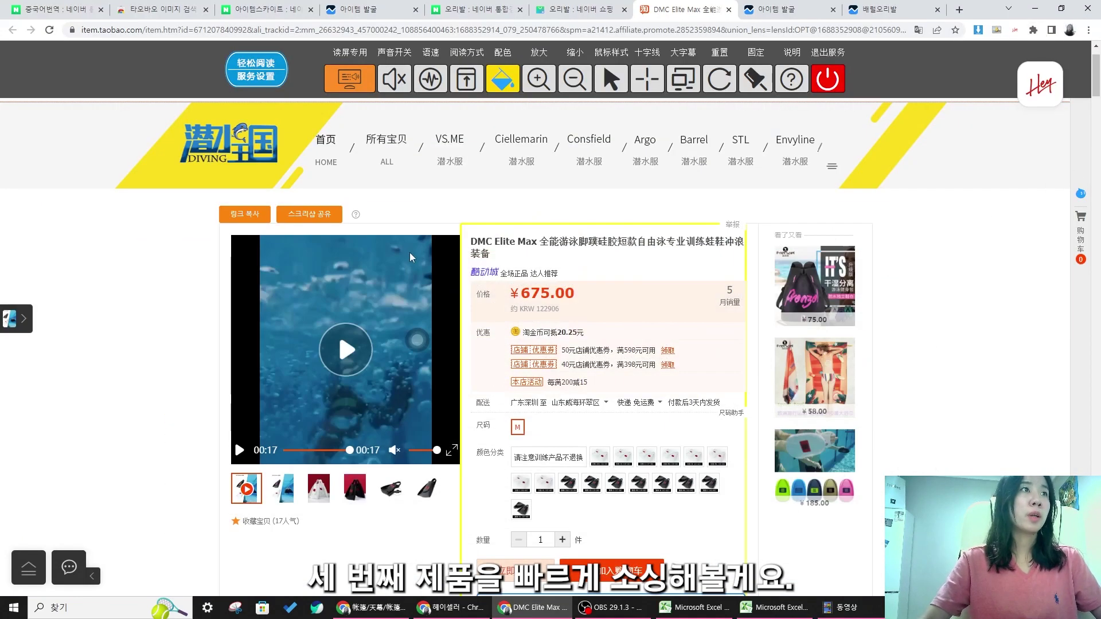
{"action": "scroll", "coordinate": [785, 236], "scroll_direction": "down", "scroll_amount": 2}
{"action": "scroll", "coordinate": [596, 260], "scroll_direction": "up", "scroll_amount": 3}
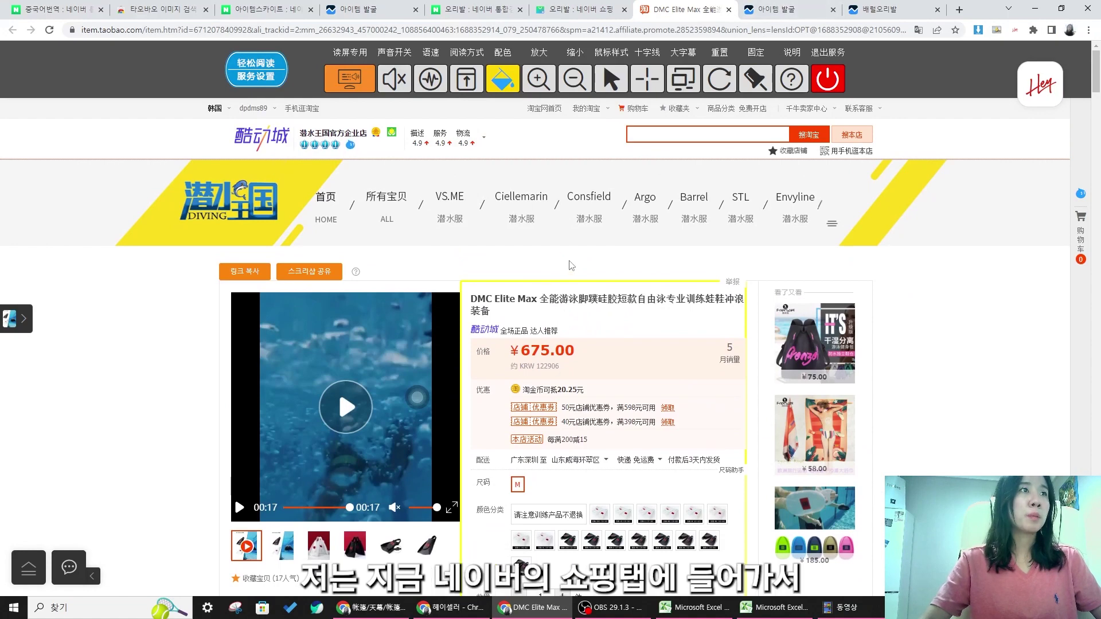
{"action": "left_click_drag", "start_coordinate": [540, 297], "coordinate": [735, 313]}
{"action": "left_click", "coordinate": [660, 326]}
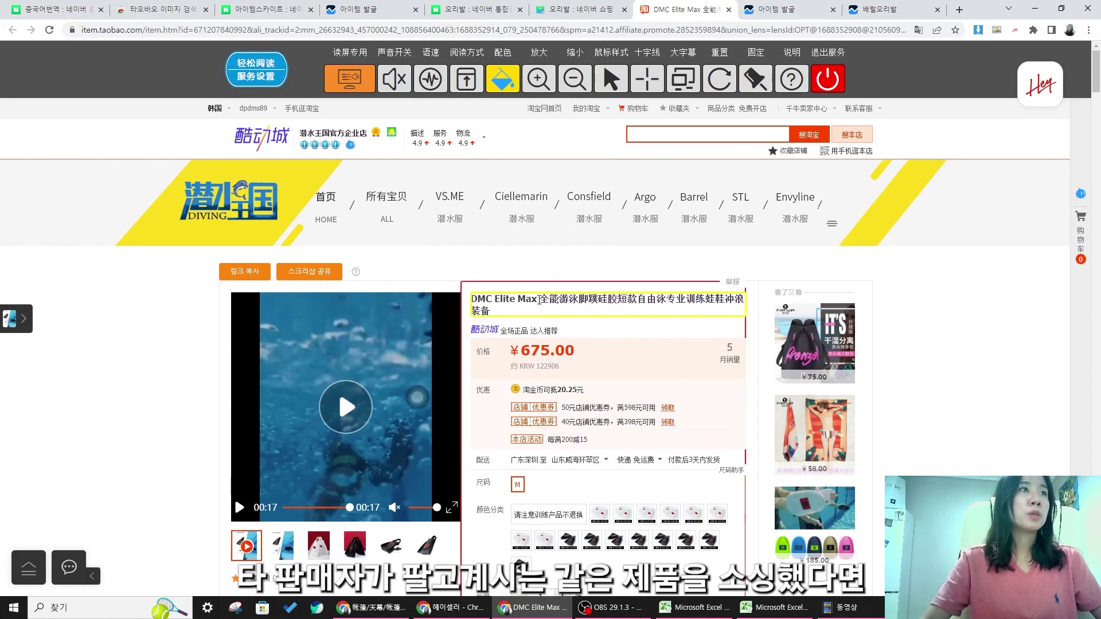
{"action": "left_click_drag", "start_coordinate": [539, 298], "coordinate": [650, 316]}
{"action": "right_click", "coordinate": [669, 296]}
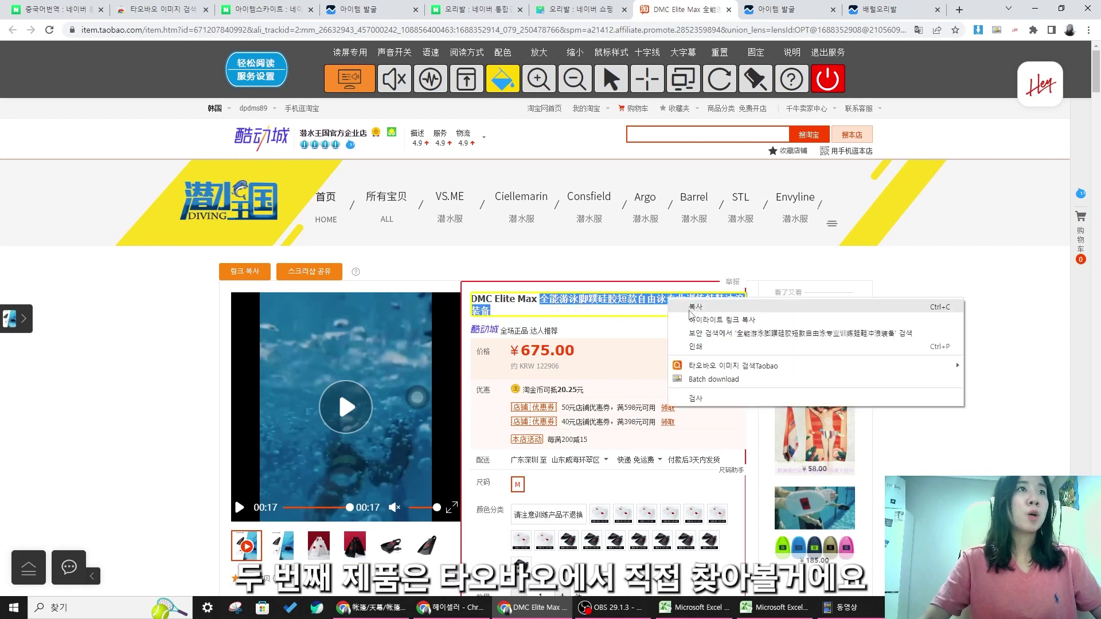
{"action": "left_click", "coordinate": [689, 325]}
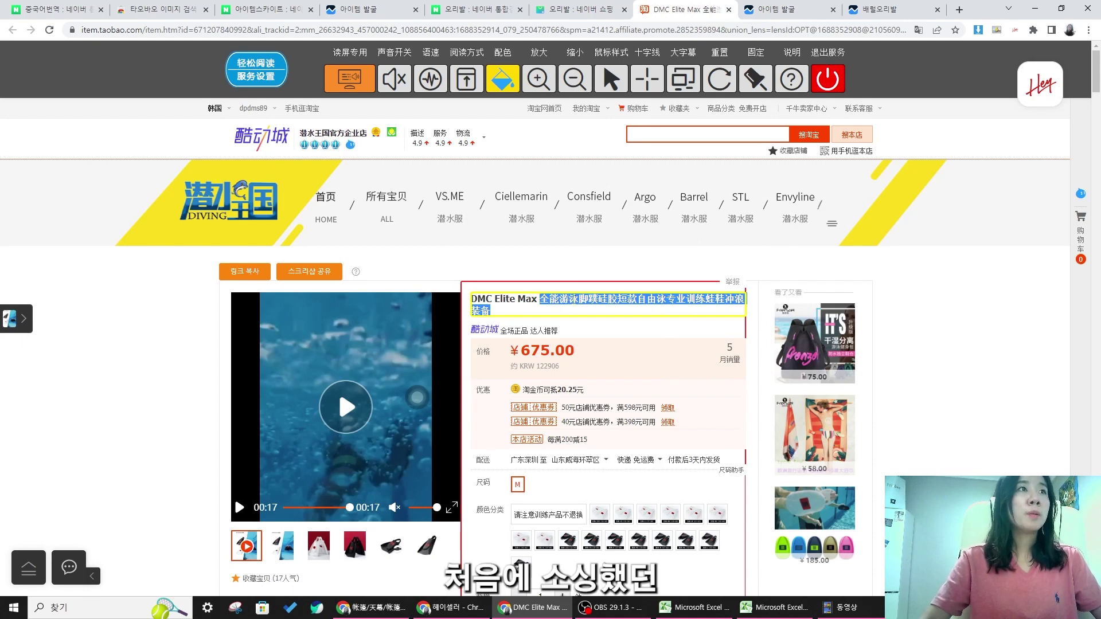
{"action": "right_click", "coordinate": [573, 299]}
{"action": "left_click", "coordinate": [586, 309]}
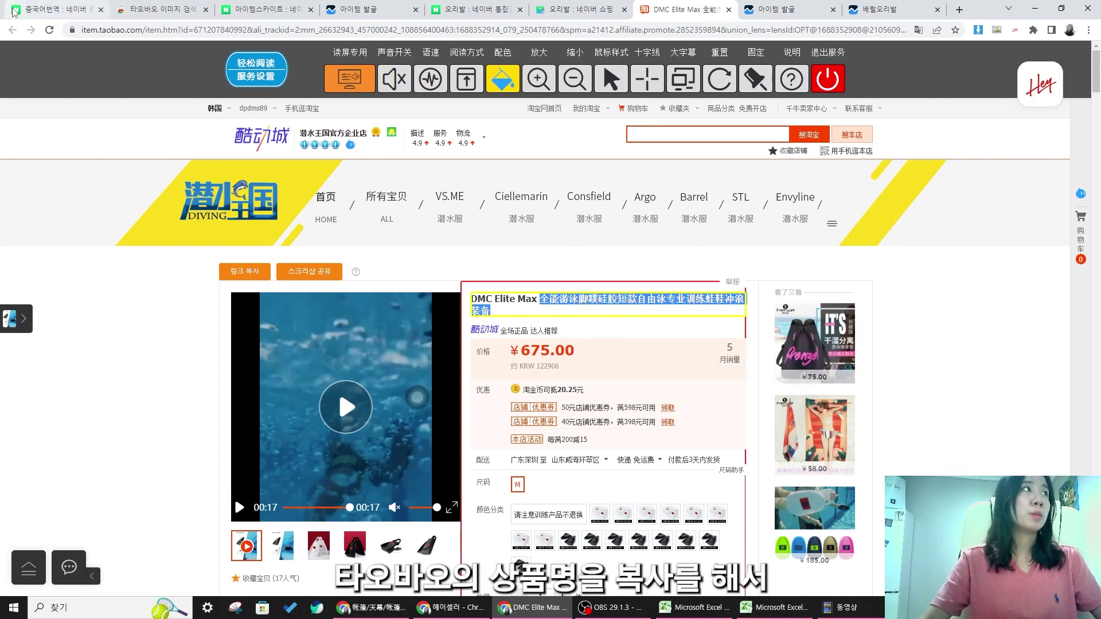
{"action": "left_click", "coordinate": [16, 12]}
- Paste the copied Chinese title into Papago and translate it into Korean
{"action": "left_click", "coordinate": [366, 237]}
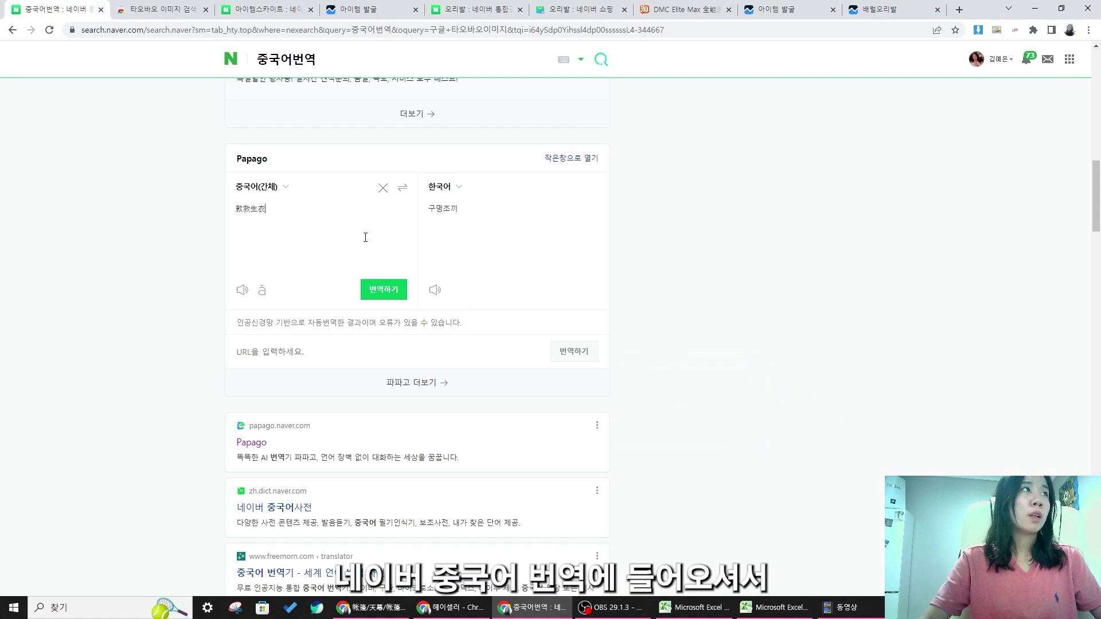
{"action": "key", "text": "ctrl+v"}
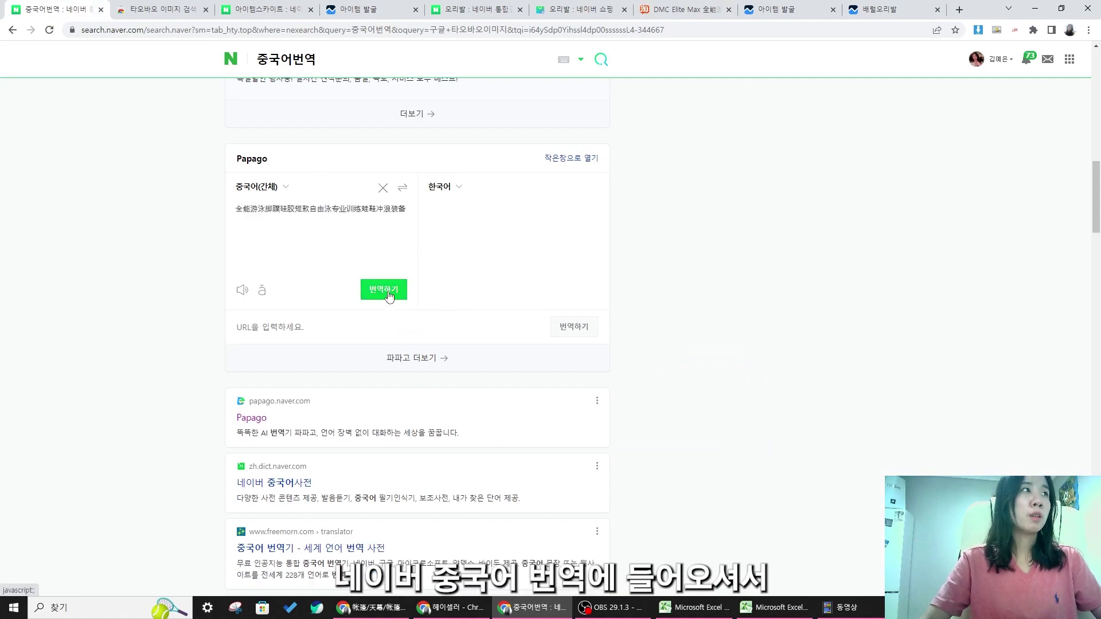
{"action": "left_click", "coordinate": [387, 292]}
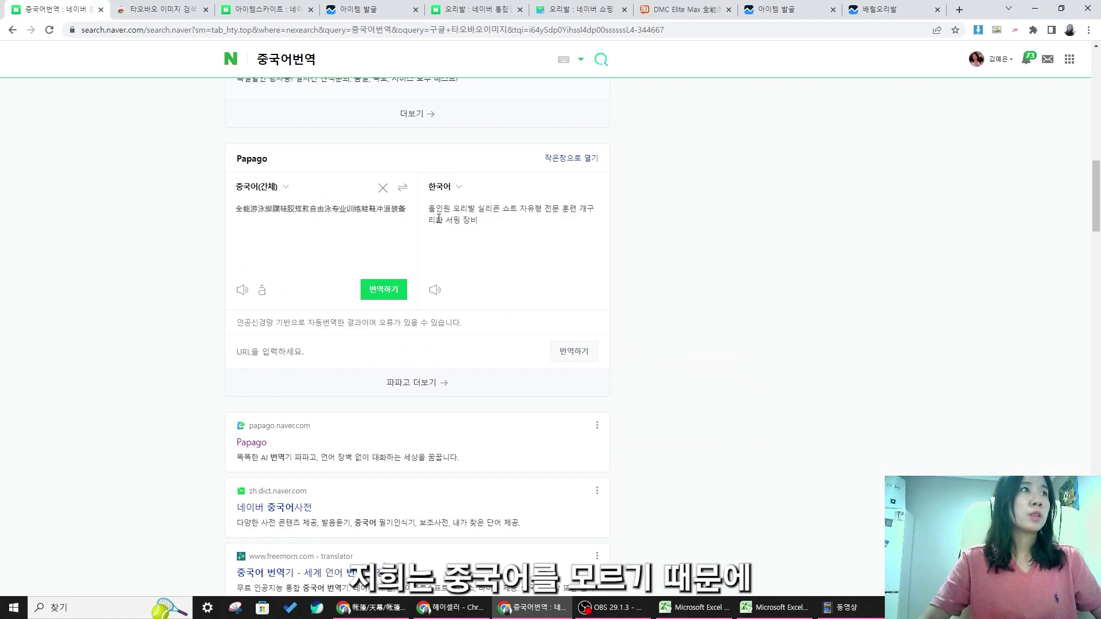
{"action": "left_click_drag", "start_coordinate": [472, 216], "coordinate": [485, 231]}
{"action": "left_click", "coordinate": [489, 234]}
- Trim the source to 泳脚蹼, retranslate it as 물갈퀴, and copy the term
{"action": "left_click", "coordinate": [274, 211]}
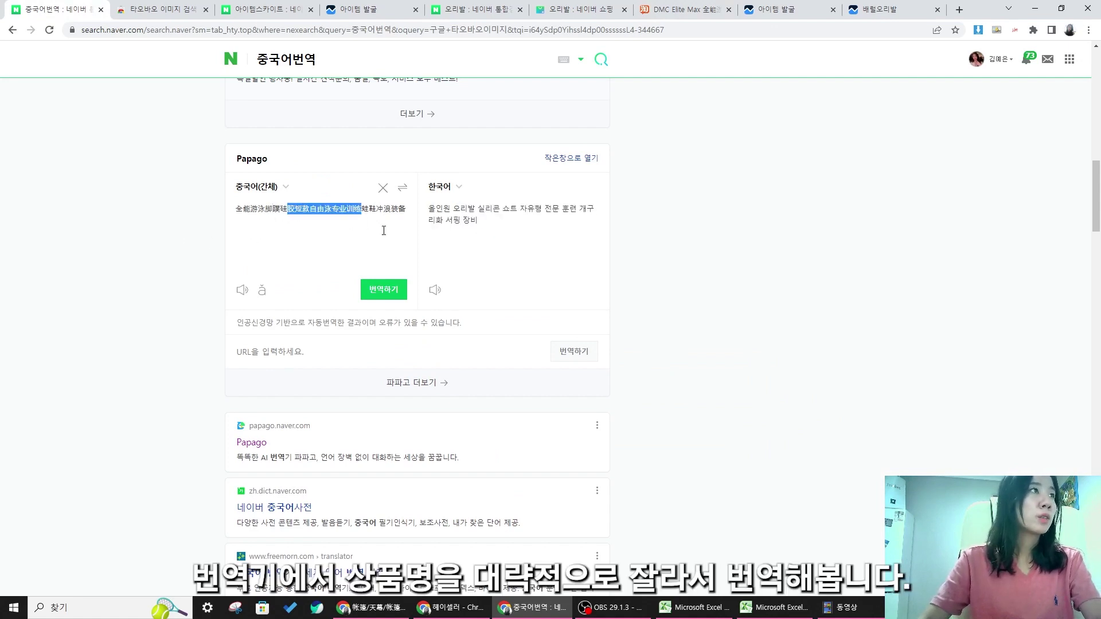
{"action": "left_click_drag", "start_coordinate": [384, 231], "coordinate": [396, 248]}
{"action": "key", "text": "BackSpace"}
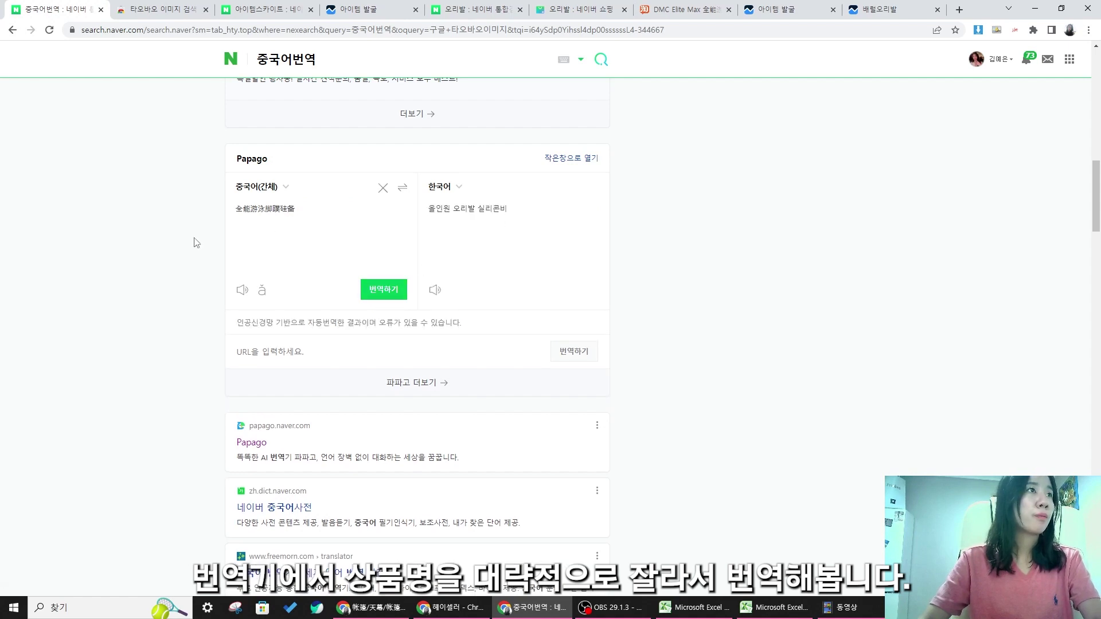
{"action": "key", "text": "BackSpace"}
{"action": "key", "text": "BackSpace"}
{"action": "left_click", "coordinate": [383, 289]}
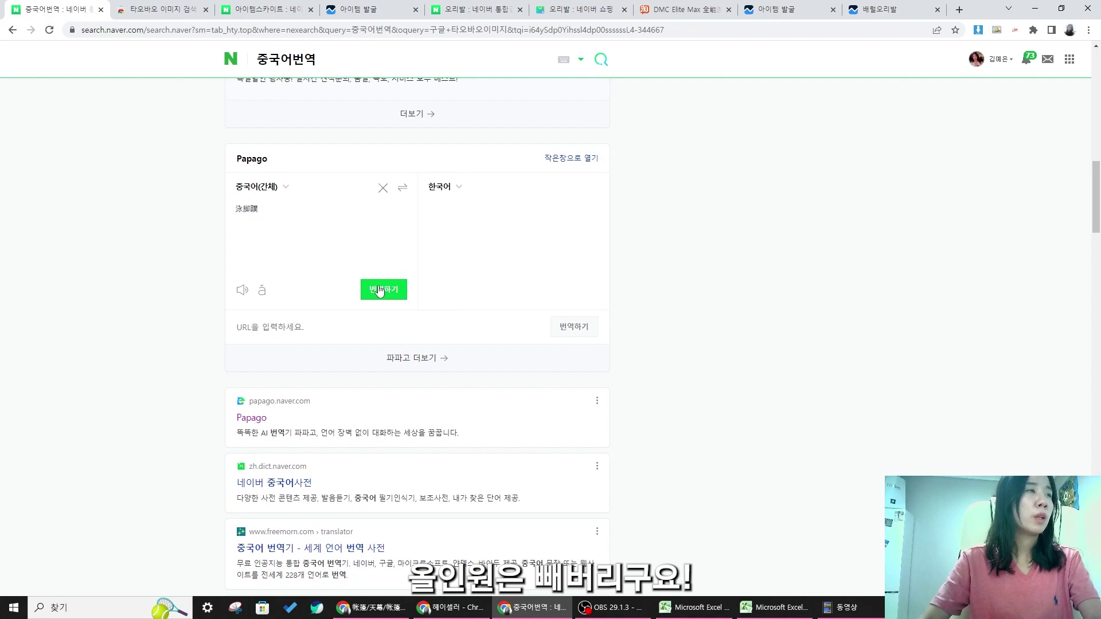
{"action": "left_click_drag", "start_coordinate": [307, 241], "coordinate": [236, 208]}
{"action": "right_click", "coordinate": [250, 206]}
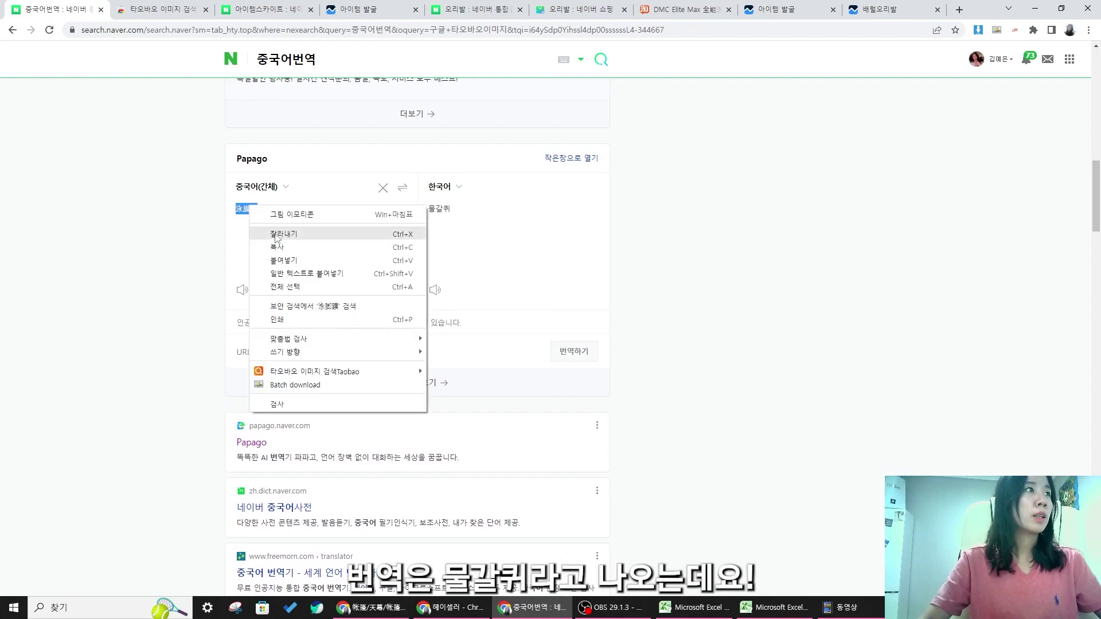
{"action": "left_click", "coordinate": [279, 248]}
{"action": "left_click", "coordinate": [683, 9]}
{"action": "left_click", "coordinate": [721, 133]}
- Search Taobao for 泳脚蹼 and open the ¥175.00 fins product
{"action": "left_click", "coordinate": [12, 29]}
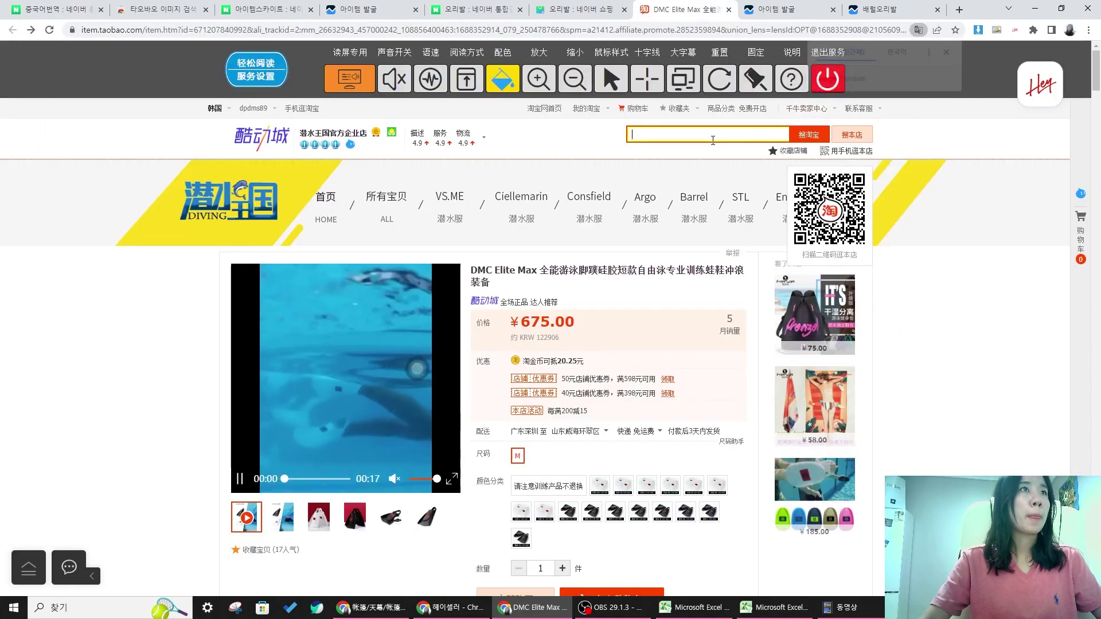
{"action": "left_click", "coordinate": [808, 134]}
{"action": "scroll", "coordinate": [758, 225], "scroll_direction": "down", "scroll_amount": 4}
{"action": "scroll", "coordinate": [758, 225], "scroll_direction": "down", "scroll_amount": 4}
{"action": "scroll", "coordinate": [723, 258], "scroll_direction": "up", "scroll_amount": 4}
{"action": "scroll", "coordinate": [686, 290], "scroll_direction": "down", "scroll_amount": 5}
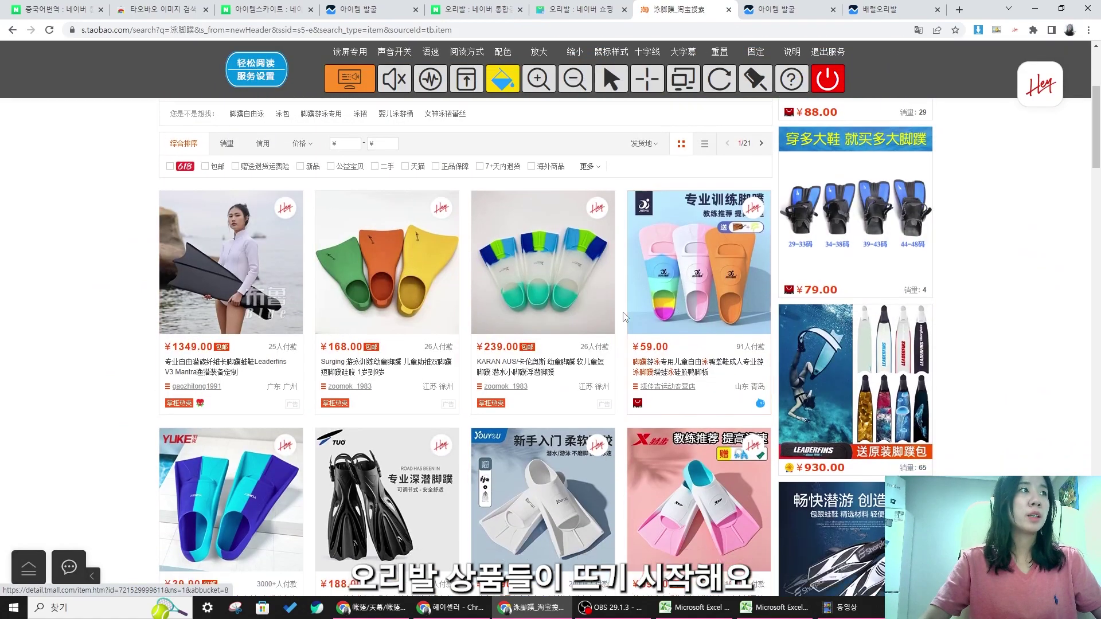
{"action": "scroll", "coordinate": [547, 244], "scroll_direction": "down", "scroll_amount": 8}
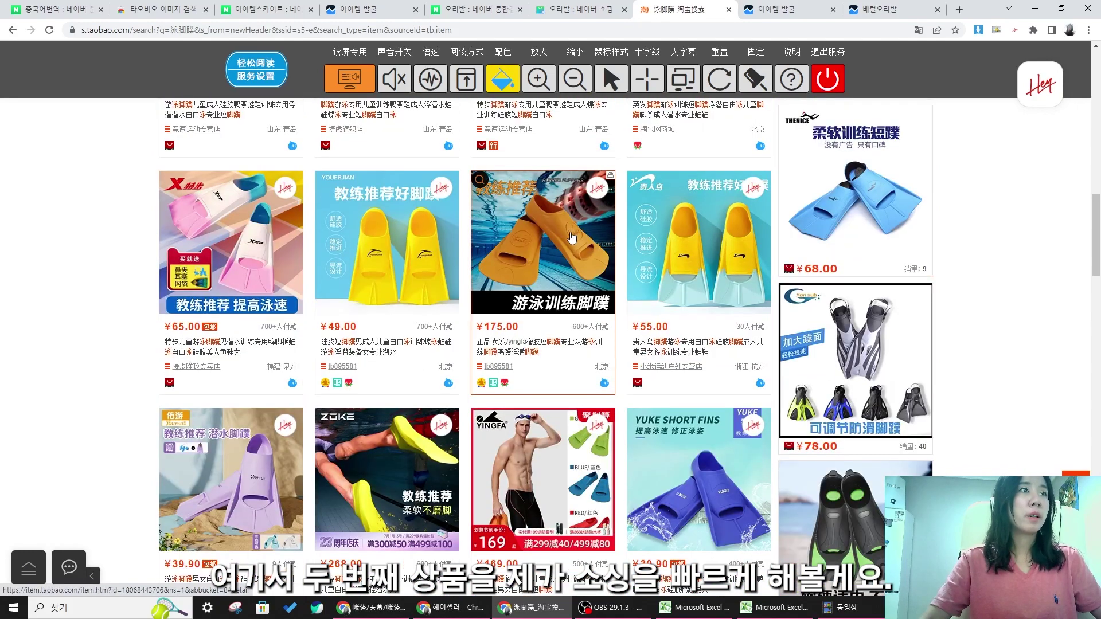
{"action": "left_click", "coordinate": [594, 232]}
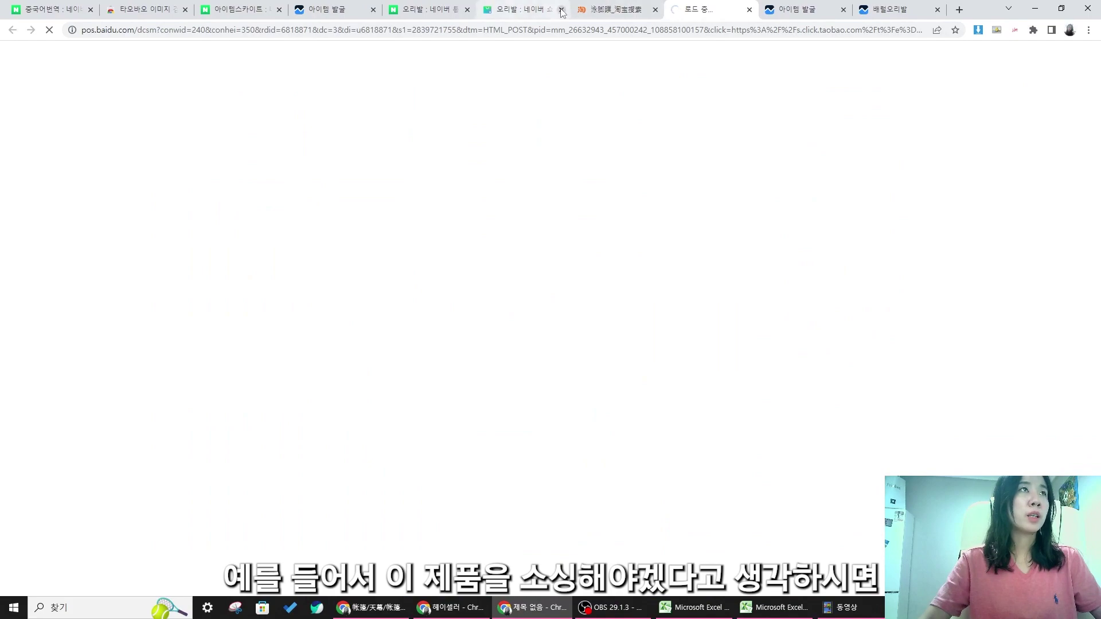
- Close the extra Naver tab and the stalled loading tab, returning to the fin results
{"action": "left_click", "coordinate": [449, 10]}
{"action": "left_click", "coordinate": [468, 10]}
{"action": "left_click", "coordinate": [606, 14]}
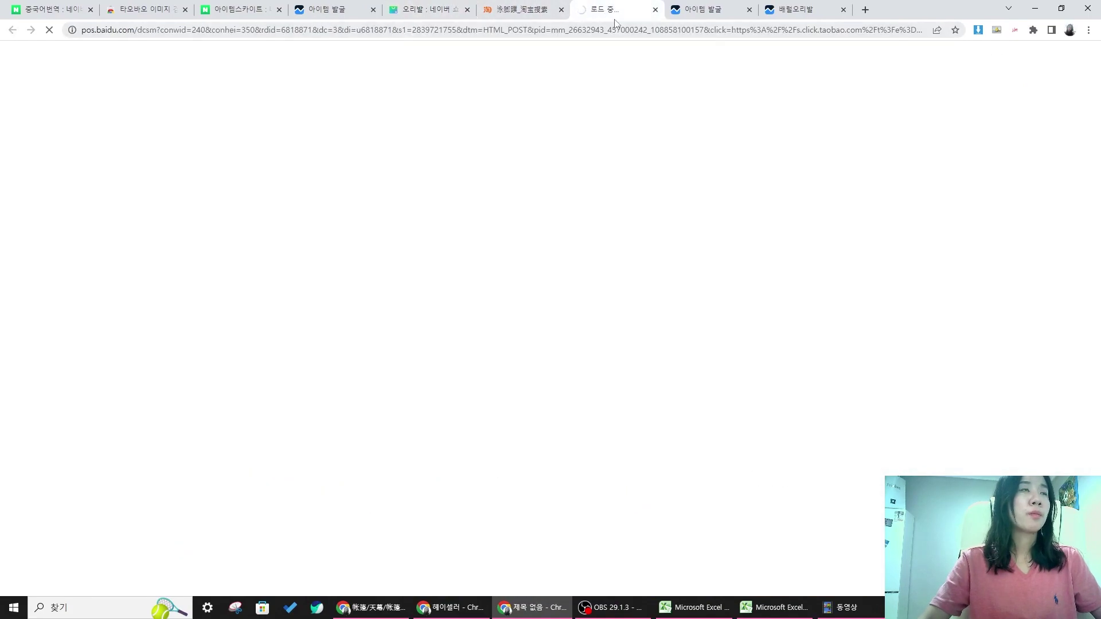
{"action": "left_click", "coordinate": [519, 9]}
{"action": "scroll", "coordinate": [697, 221], "scroll_direction": "down", "scroll_amount": 10}
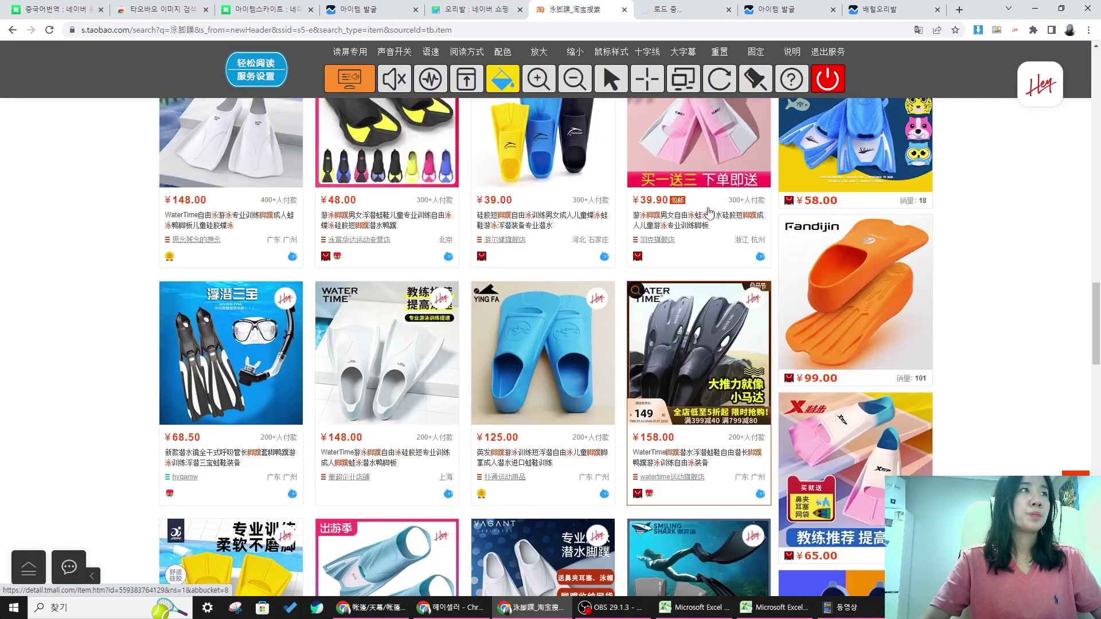
{"action": "scroll", "coordinate": [697, 221], "scroll_direction": "up", "scroll_amount": 5}
{"action": "left_click", "coordinate": [674, 11]}
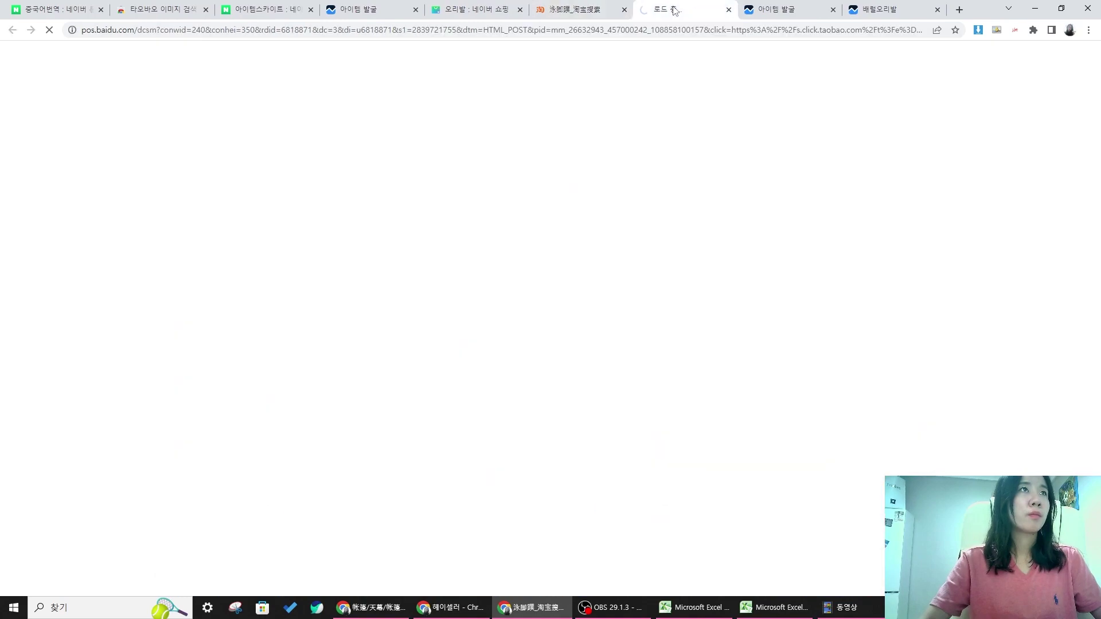
{"action": "left_click", "coordinate": [729, 10]}
{"action": "left_click", "coordinate": [677, 10]}
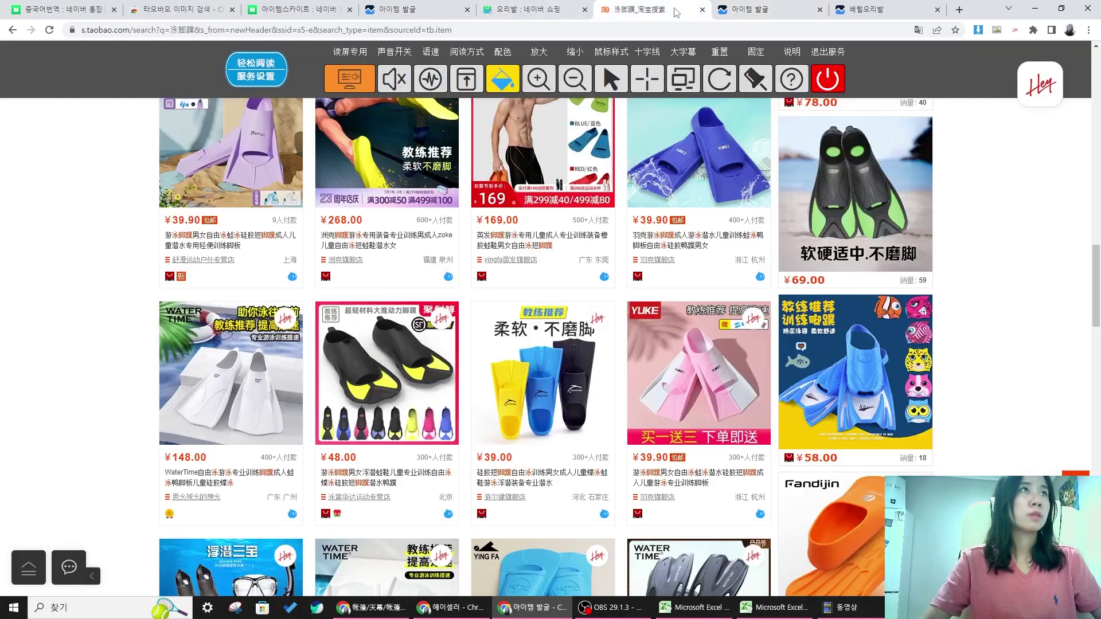
- Open the black-and-blue Pikobello fins Tmall listing and dismiss the translation prompt
{"action": "scroll", "coordinate": [730, 151], "scroll_direction": "down", "scroll_amount": 20}
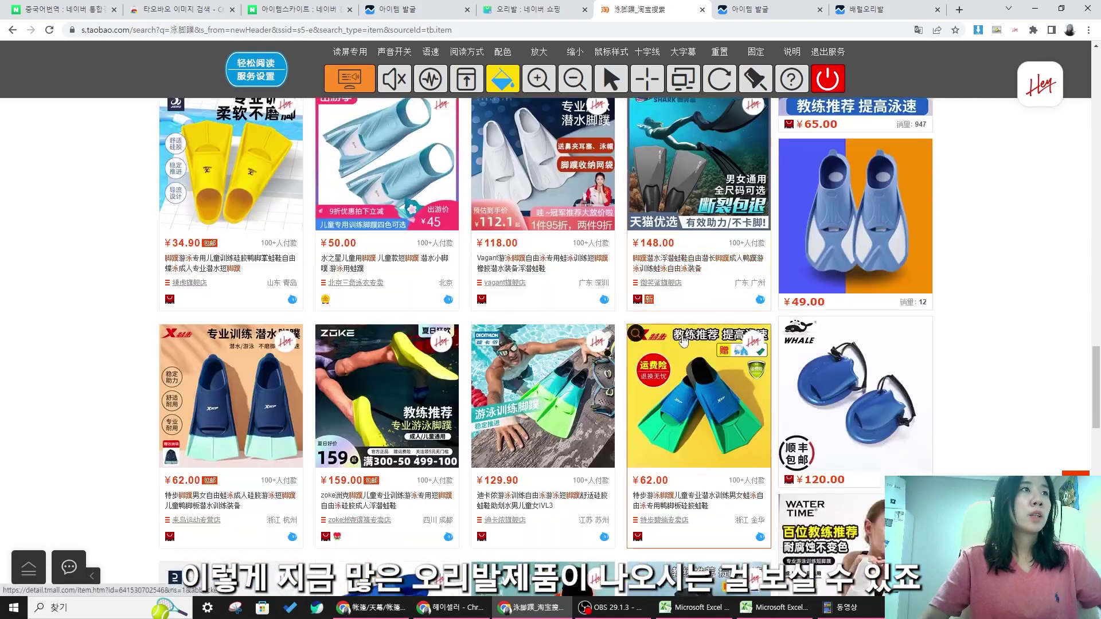
{"action": "scroll", "coordinate": [427, 315], "scroll_direction": "down", "scroll_amount": 3}
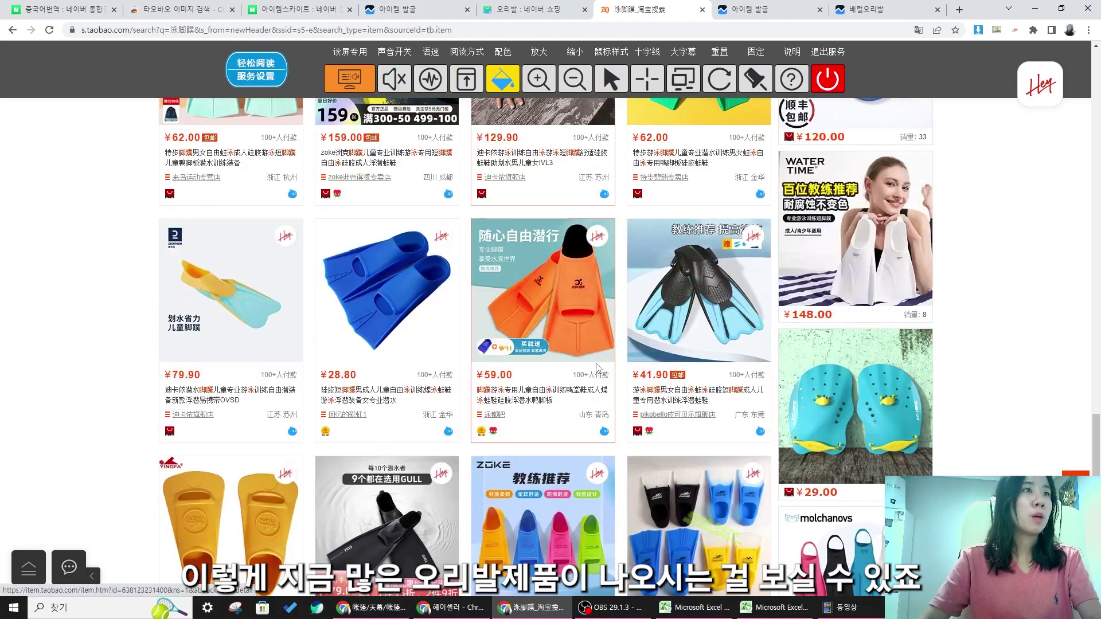
{"action": "scroll", "coordinate": [428, 315], "scroll_direction": "down", "scroll_amount": 7}
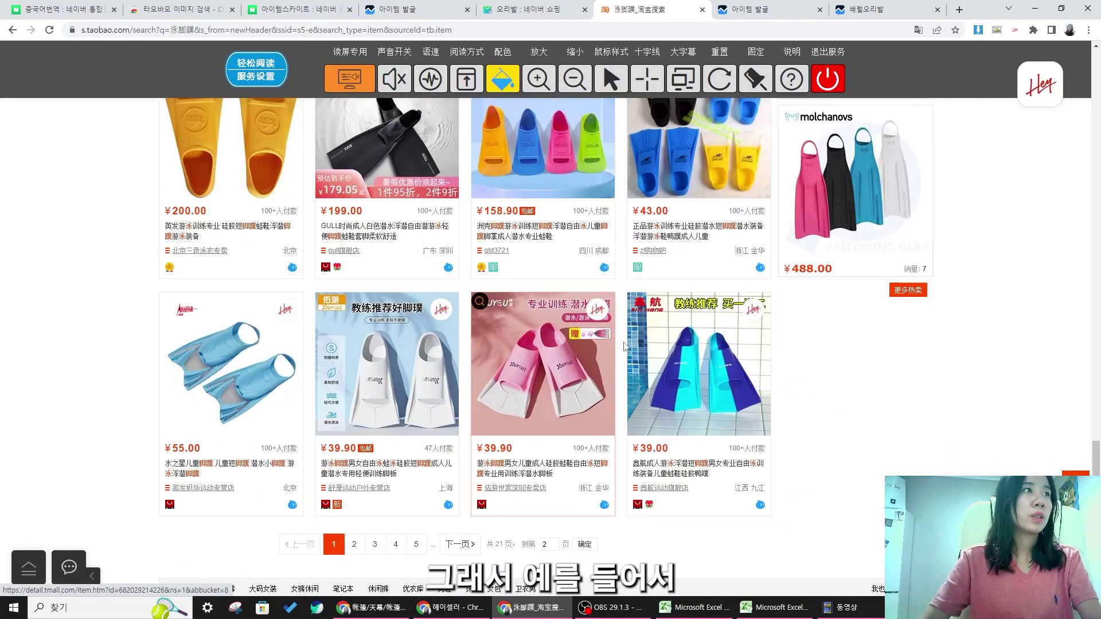
{"action": "scroll", "coordinate": [711, 373], "scroll_direction": "up", "scroll_amount": 9}
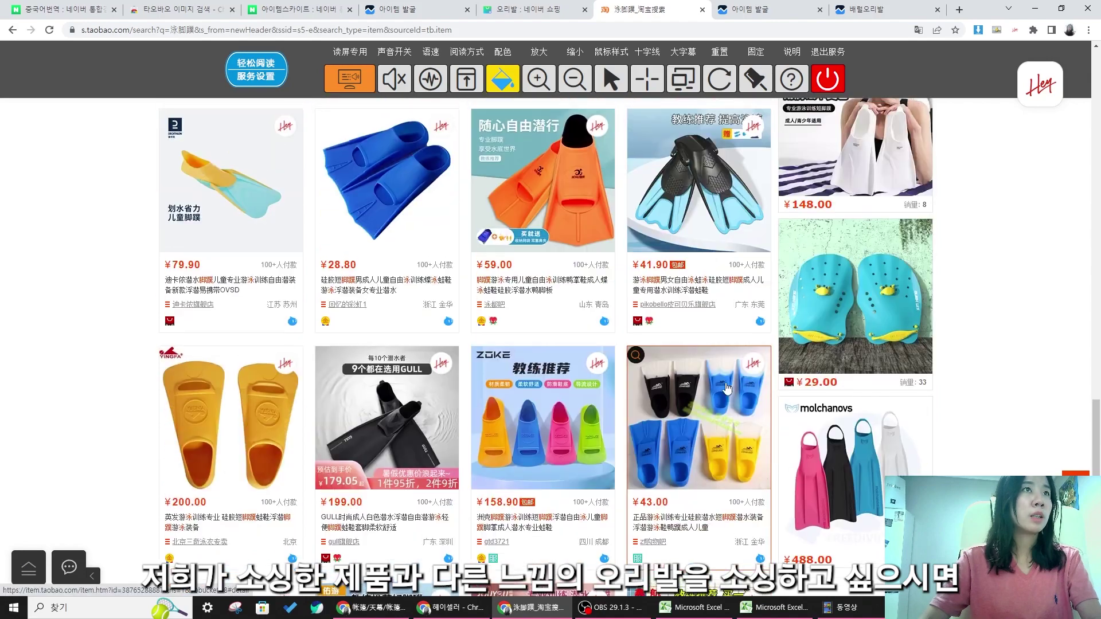
{"action": "scroll", "coordinate": [690, 203], "scroll_direction": "down", "scroll_amount": 5}
{"action": "left_click", "coordinate": [689, 204]}
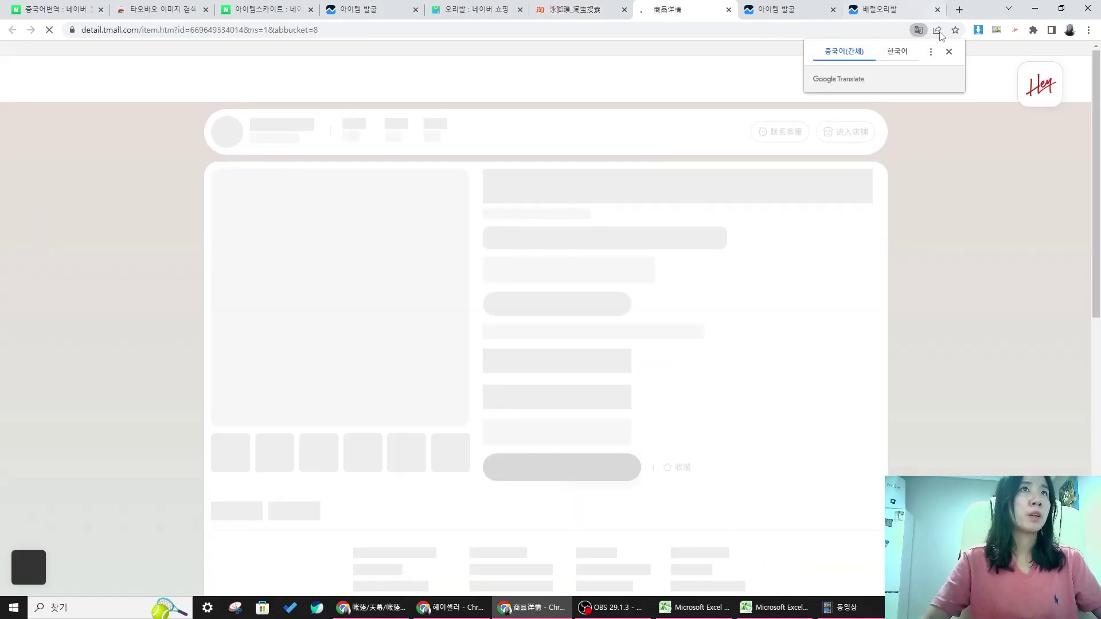
{"action": "left_click", "coordinate": [947, 52]}
{"action": "left_click", "coordinate": [575, 10]}
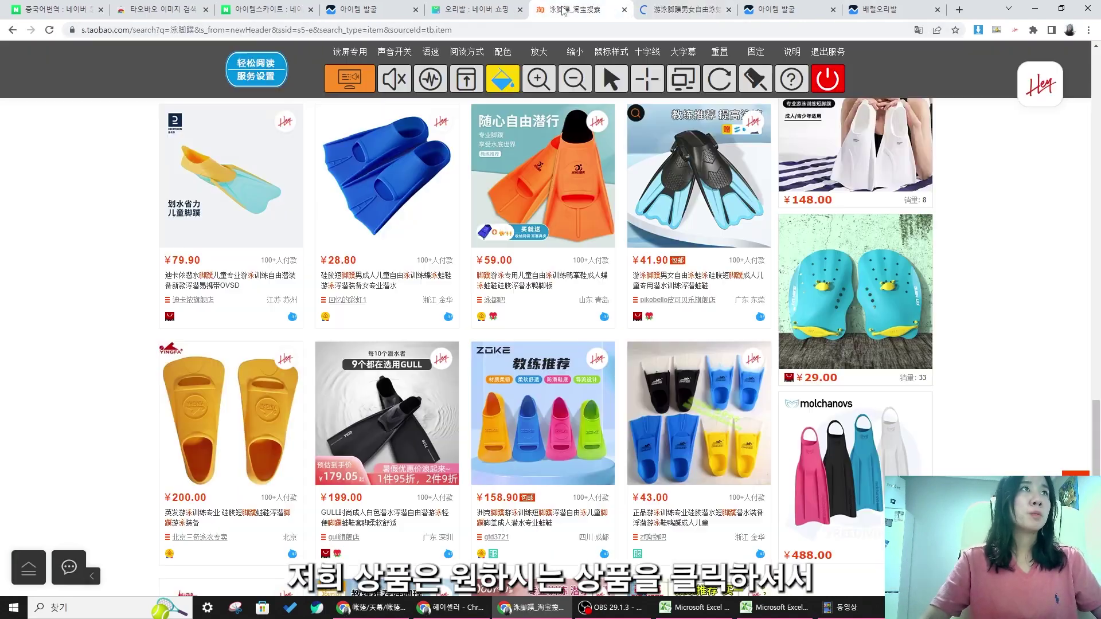
{"action": "scroll", "coordinate": [682, 339], "scroll_direction": "up", "scroll_amount": 4}
- Copy the Tmall product page's web address
{"action": "left_click", "coordinate": [682, 11]}
{"action": "left_click", "coordinate": [360, 31]}
{"action": "right_click", "coordinate": [359, 34]}
{"action": "left_click", "coordinate": [397, 113]}
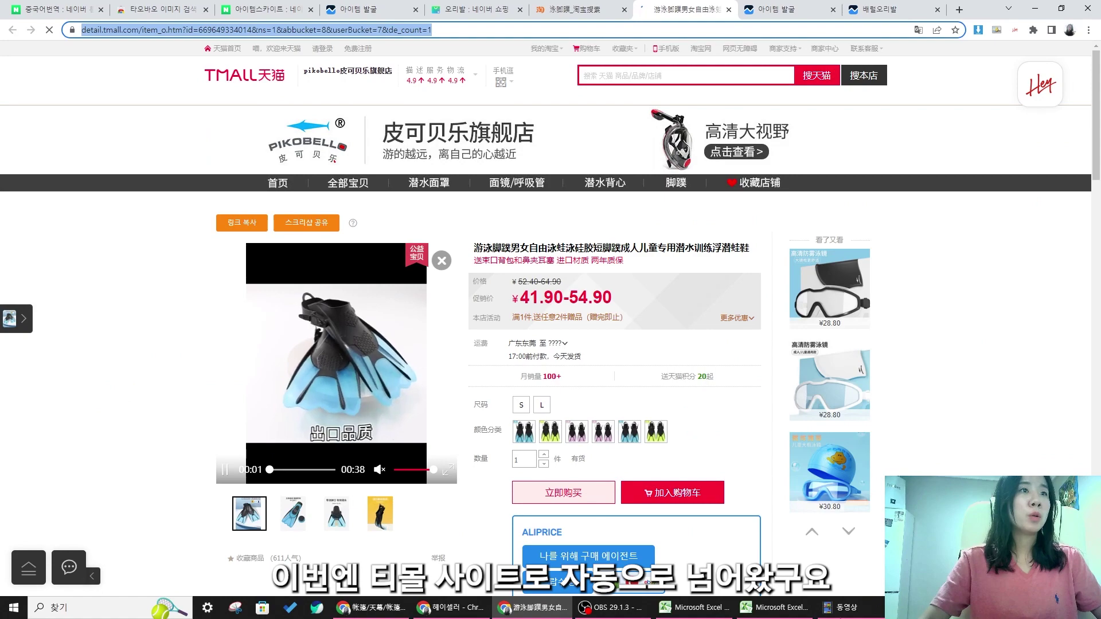
- Paste the Tmall fin link into D4 under the Taobao link and fill 오리발 down into A4–A5
{"action": "left_click", "coordinate": [774, 608]}
{"action": "left_click", "coordinate": [483, 234]}
{"action": "key", "text": "ctrl+v"}
{"action": "left_click", "coordinate": [516, 461]}
{"action": "left_click", "coordinate": [58, 322]}
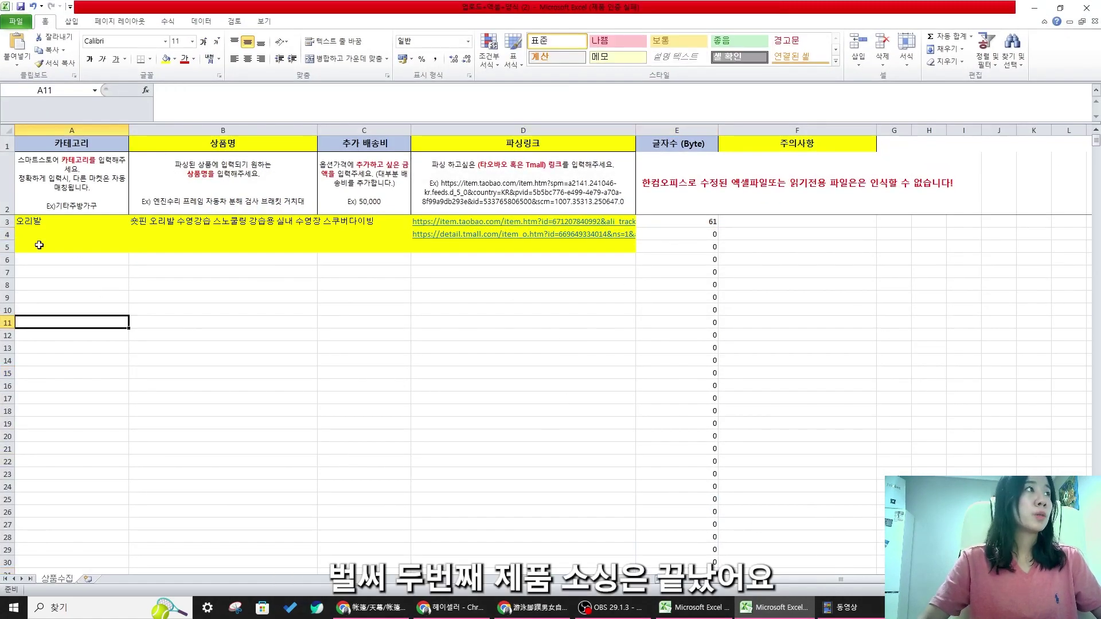
{"action": "left_click_drag", "start_coordinate": [129, 228], "coordinate": [129, 251]}
- Check the Naver Shopping fin results and enter the 실리콘 오리발 product name in B4
{"action": "left_click", "coordinate": [202, 236]}
{"action": "double_click", "coordinate": [515, 6]}
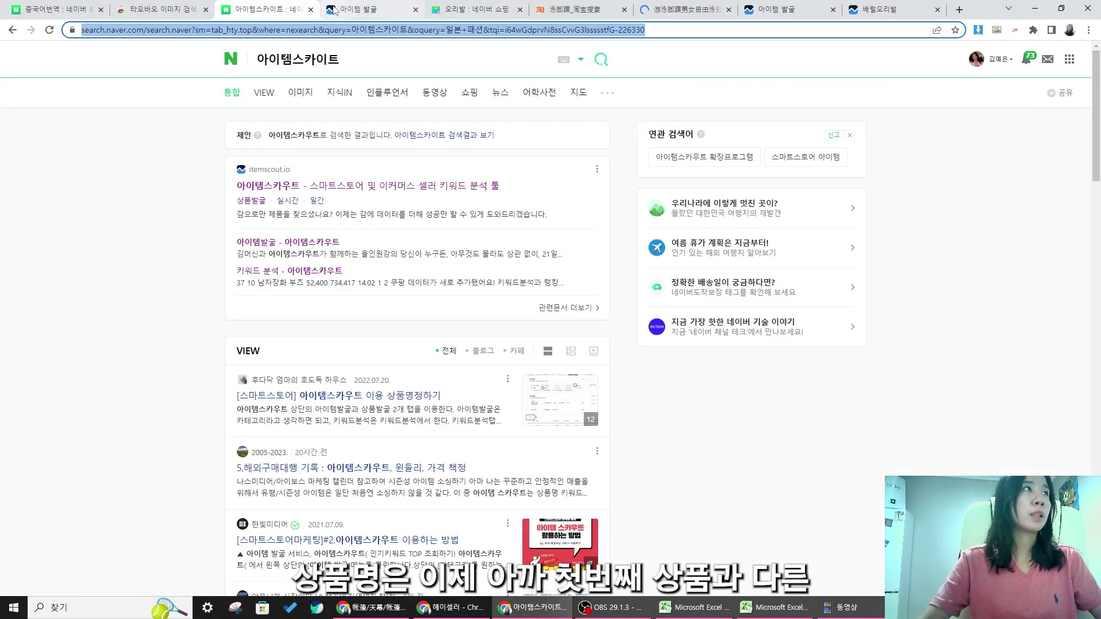
{"action": "left_click", "coordinate": [334, 10]}
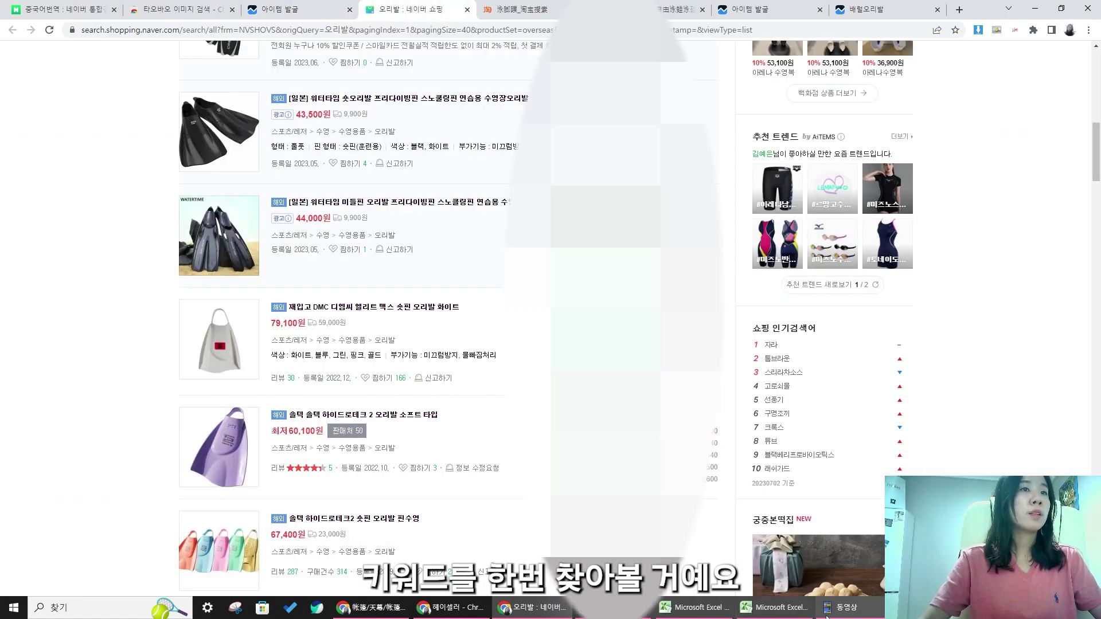
{"action": "left_click", "coordinate": [693, 608]}
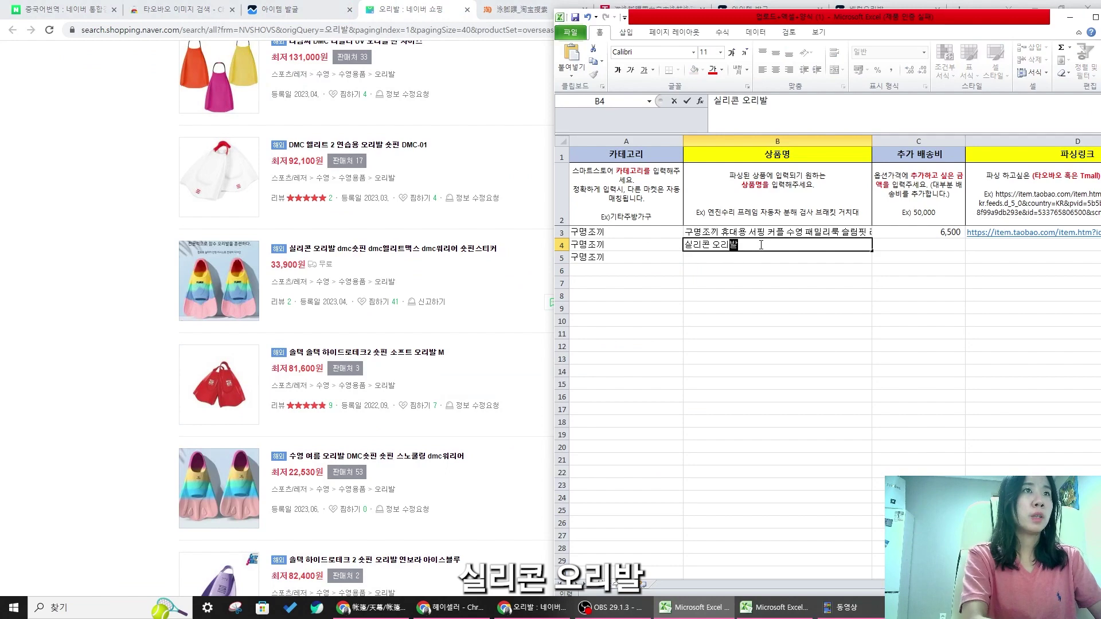
{"action": "type", "text": "ㄹ"}
{"action": "left_click", "coordinate": [744, 234]}
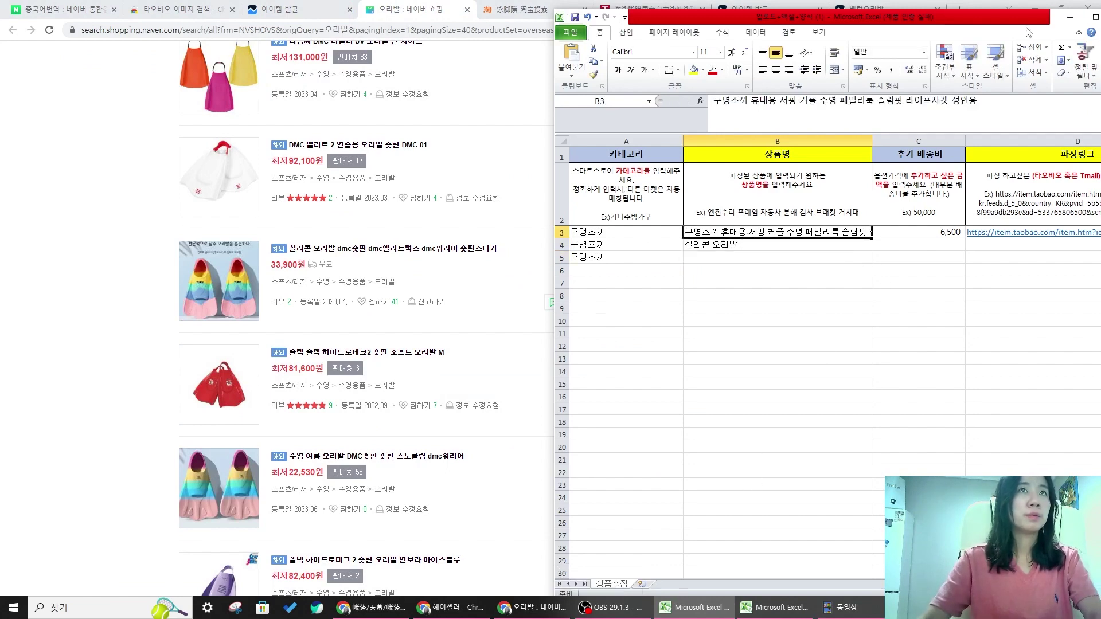
- Close the other open Excel workbook without saving, keeping the 오리발 template open
{"action": "left_click_drag", "start_coordinate": [950, 18], "coordinate": [762, 22]}
{"action": "left_click", "coordinate": [881, 22]}
{"action": "left_click", "coordinate": [696, 604]}
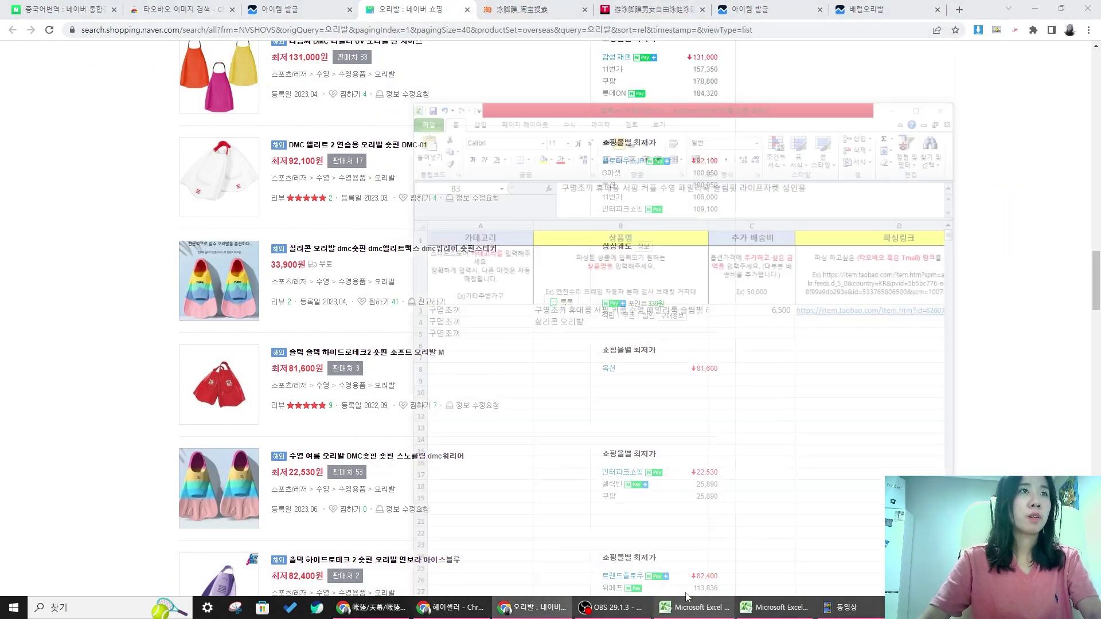
{"action": "right_click", "coordinate": [694, 604]}
{"action": "left_click", "coordinate": [571, 257]}
{"action": "left_click", "coordinate": [592, 251]}
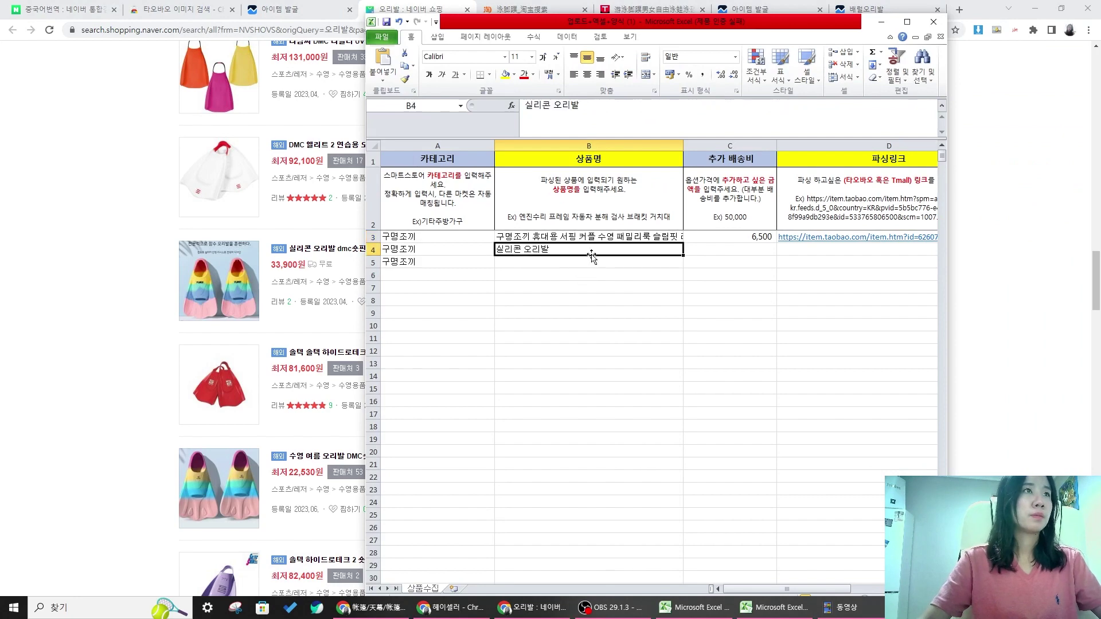
{"action": "left_click", "coordinate": [768, 612]}
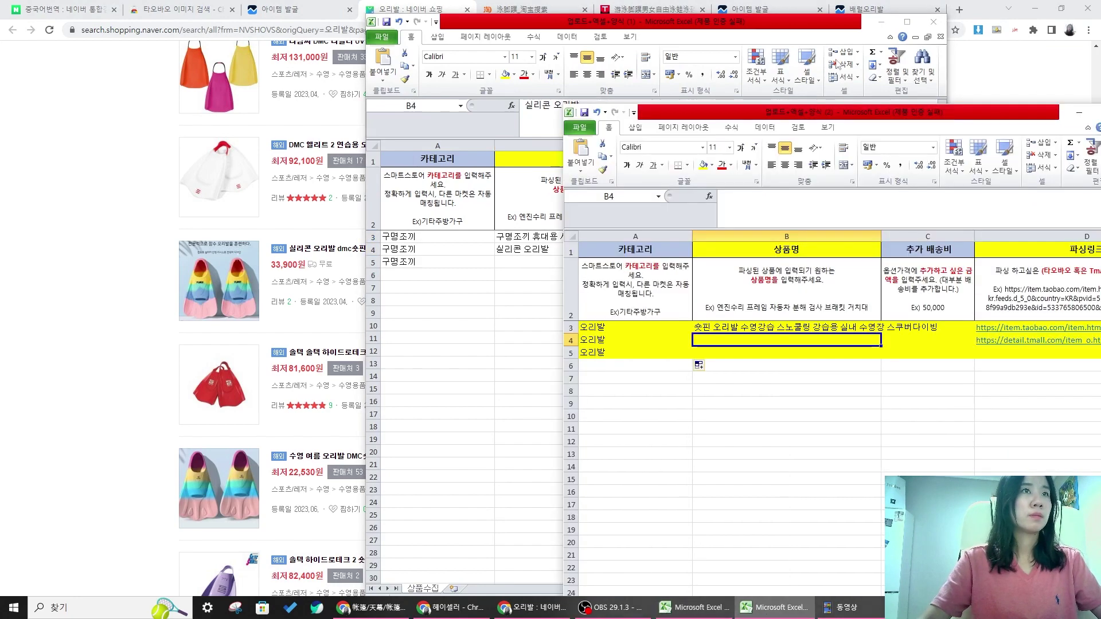
{"action": "left_click", "coordinate": [933, 20]}
{"action": "left_click", "coordinate": [550, 324]}
- Reposition the Excel window and start typing the row-4 product name
{"action": "left_click_drag", "start_coordinate": [916, 121], "coordinate": [826, 30]}
{"action": "left_click", "coordinate": [661, 277]}
{"action": "type", "text": "ㅅ"}
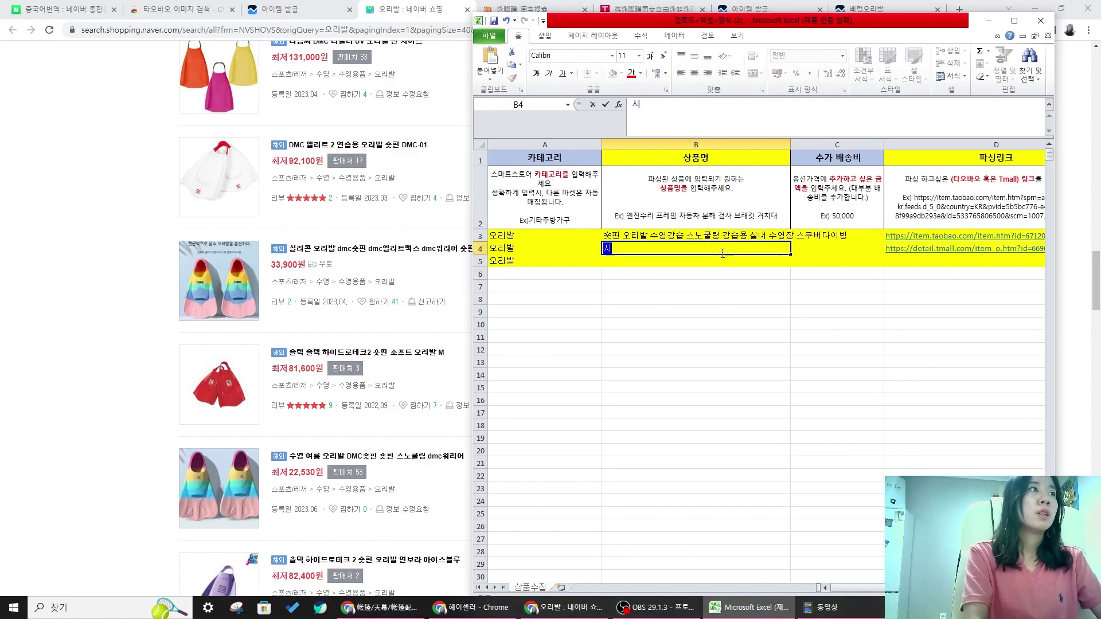
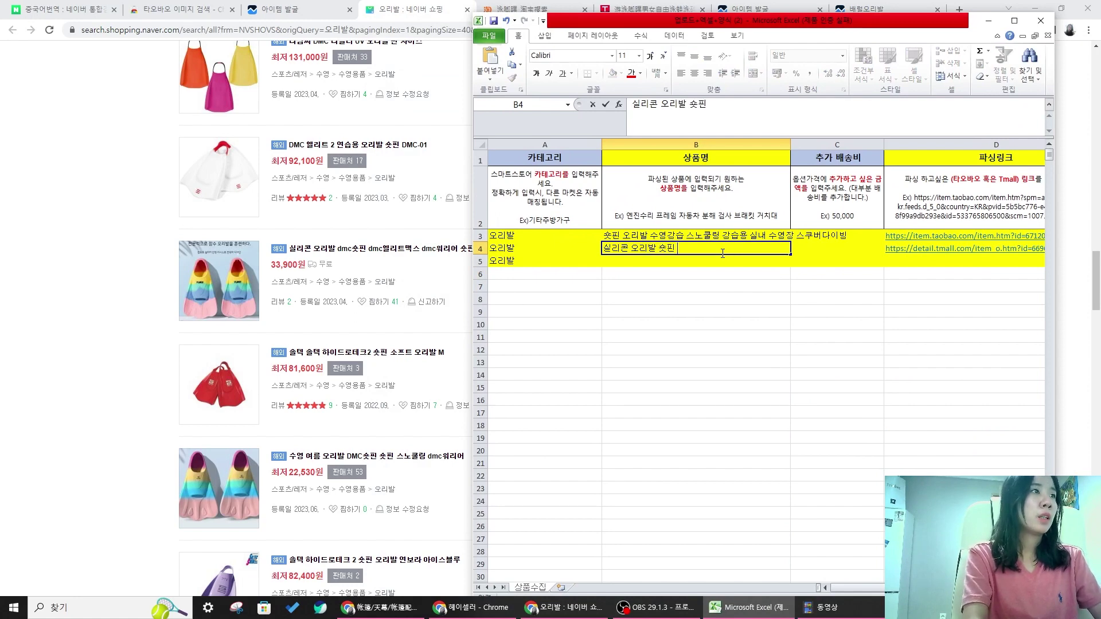
- Commit the B4 name and scan the Naver Shopping fin listings for more keywords
{"action": "key", "text": "Return"}
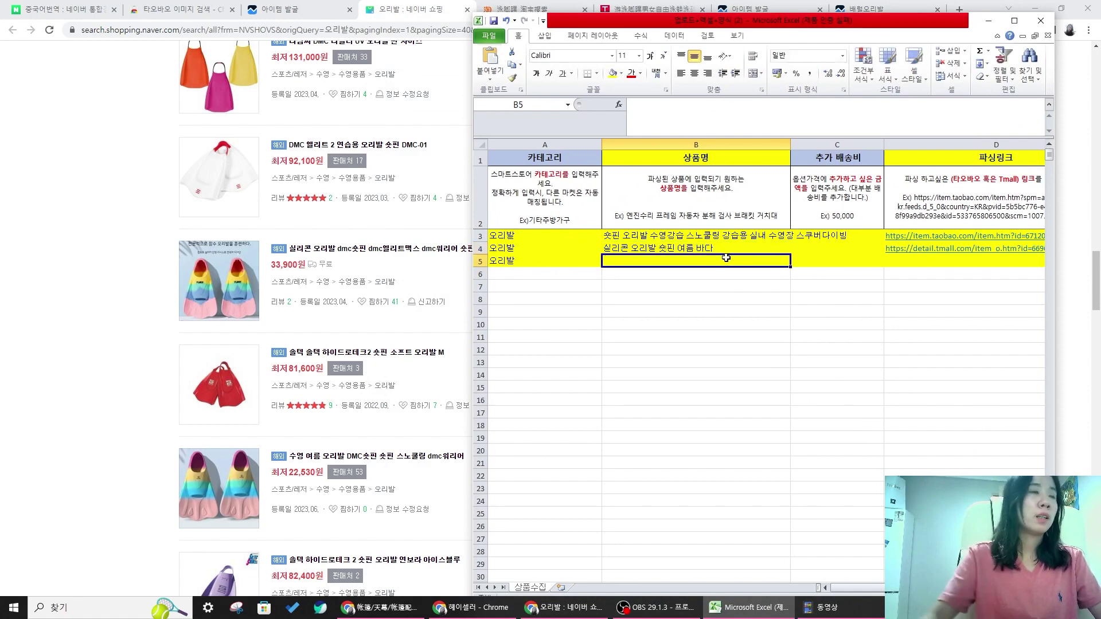
{"action": "left_click", "coordinate": [79, 297]}
{"action": "scroll", "coordinate": [391, 309], "scroll_direction": "down", "scroll_amount": 10}
{"action": "scroll", "coordinate": [344, 195], "scroll_direction": "up", "scroll_amount": 2}
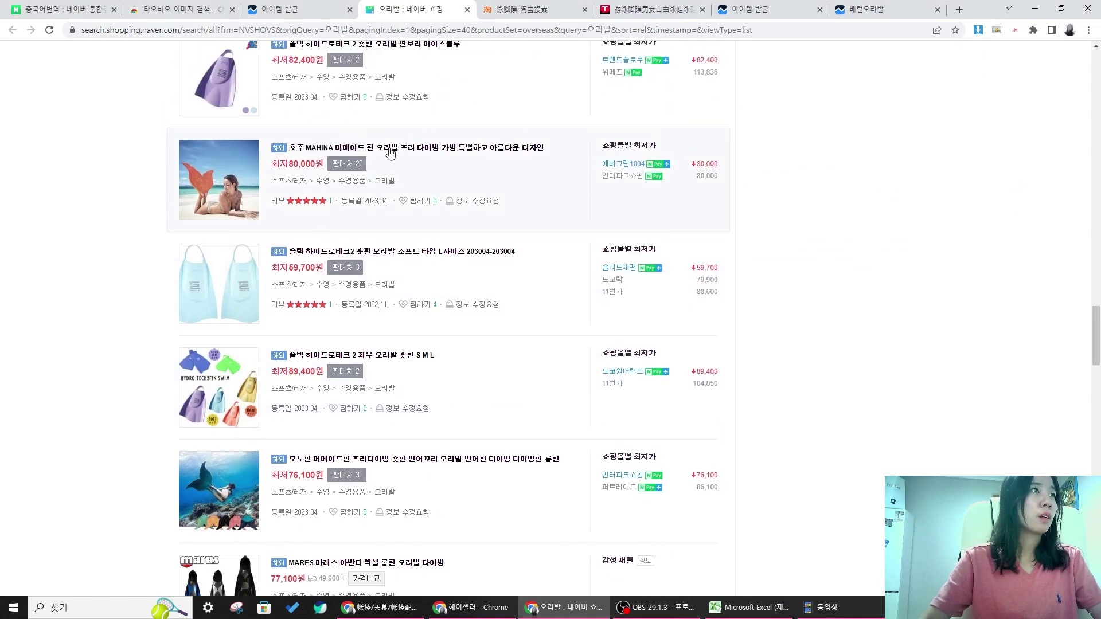
{"action": "scroll", "coordinate": [367, 241], "scroll_direction": "down", "scroll_amount": 5}
{"action": "scroll", "coordinate": [393, 292], "scroll_direction": "down", "scroll_amount": 3}
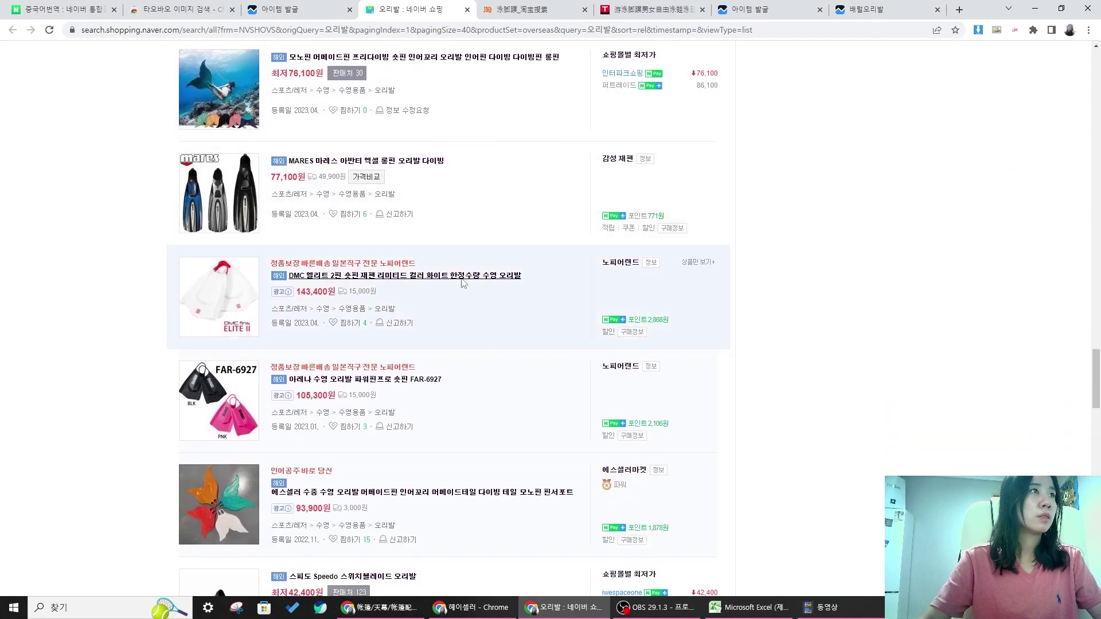
{"action": "left_click", "coordinate": [748, 607]}
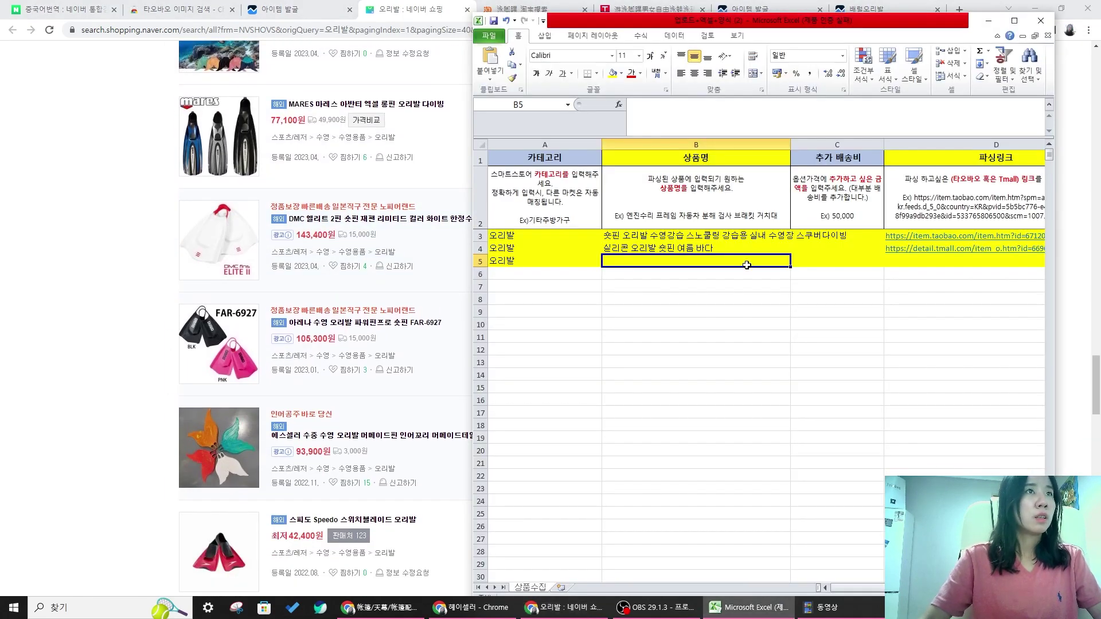
{"action": "key", "text": "Return"}
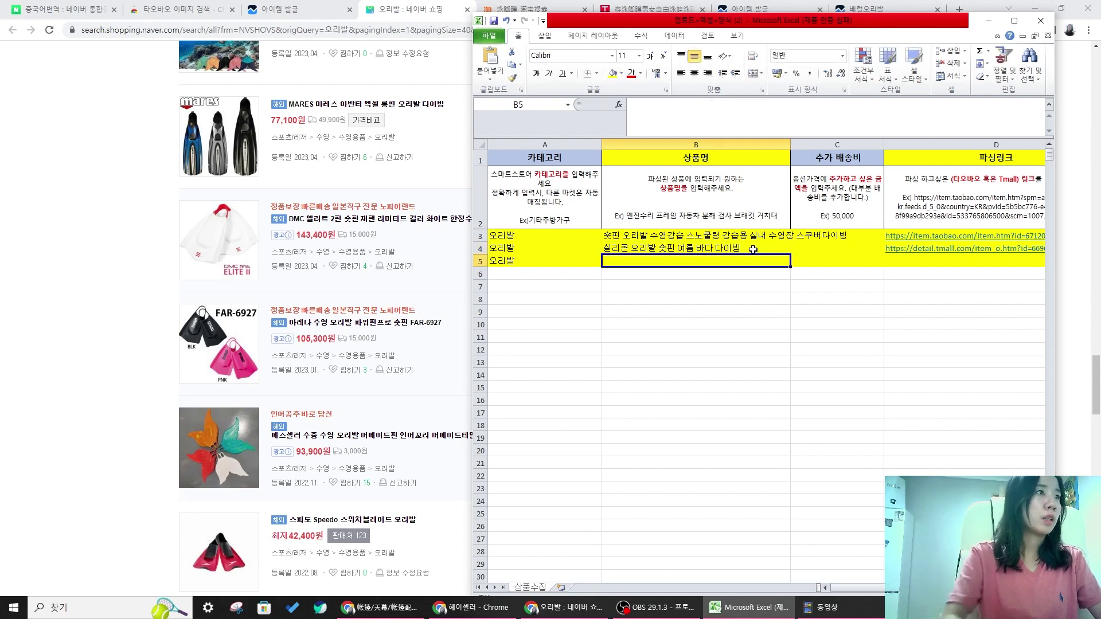
{"action": "left_click", "coordinate": [455, 163]}
{"action": "scroll", "coordinate": [455, 162], "scroll_direction": "down", "scroll_amount": 4}
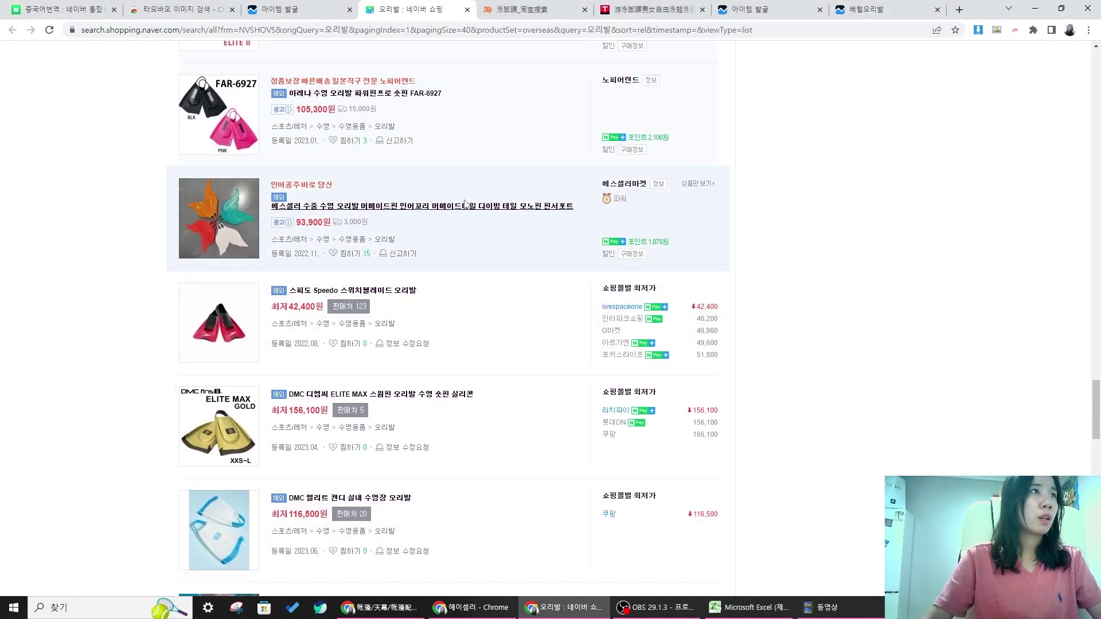
{"action": "scroll", "coordinate": [505, 221], "scroll_direction": "down", "scroll_amount": 7}
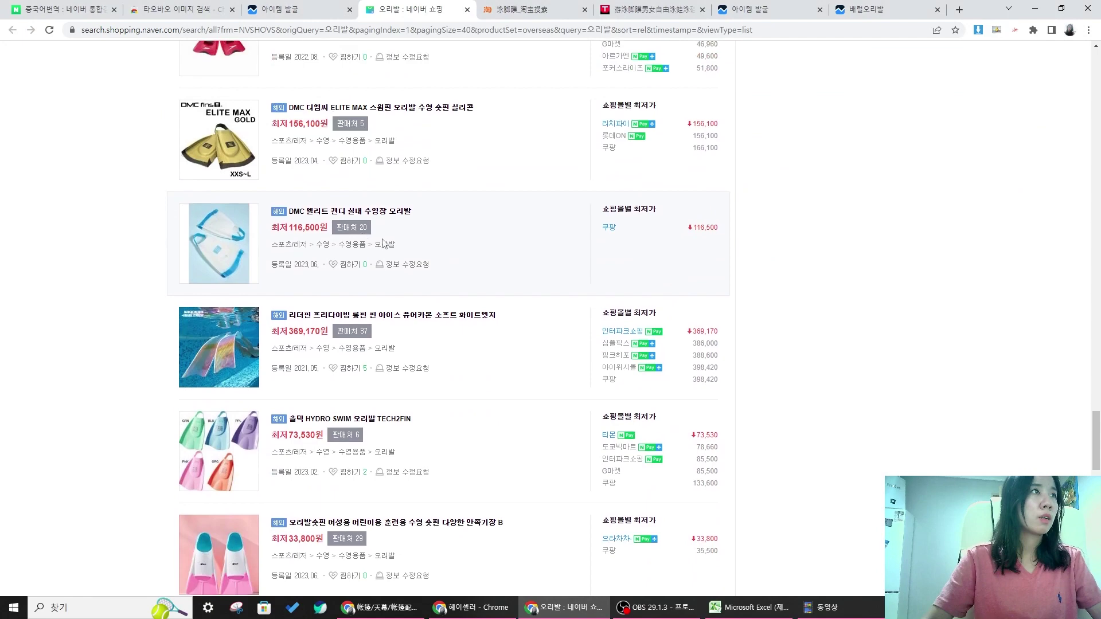
{"action": "scroll", "coordinate": [487, 212], "scroll_direction": "down", "scroll_amount": 3}
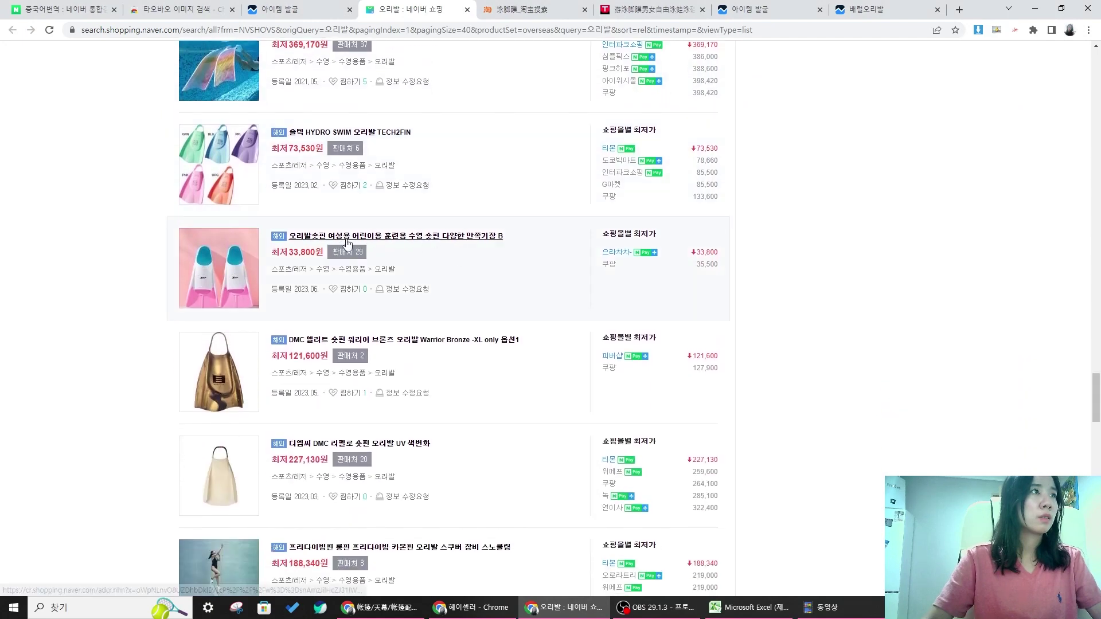
- Add 훈련용 and related keywords to the B4 product name, checking the listings between edits
{"action": "key", "text": "alt+Tab"}
{"action": "double_click", "coordinate": [769, 250]}
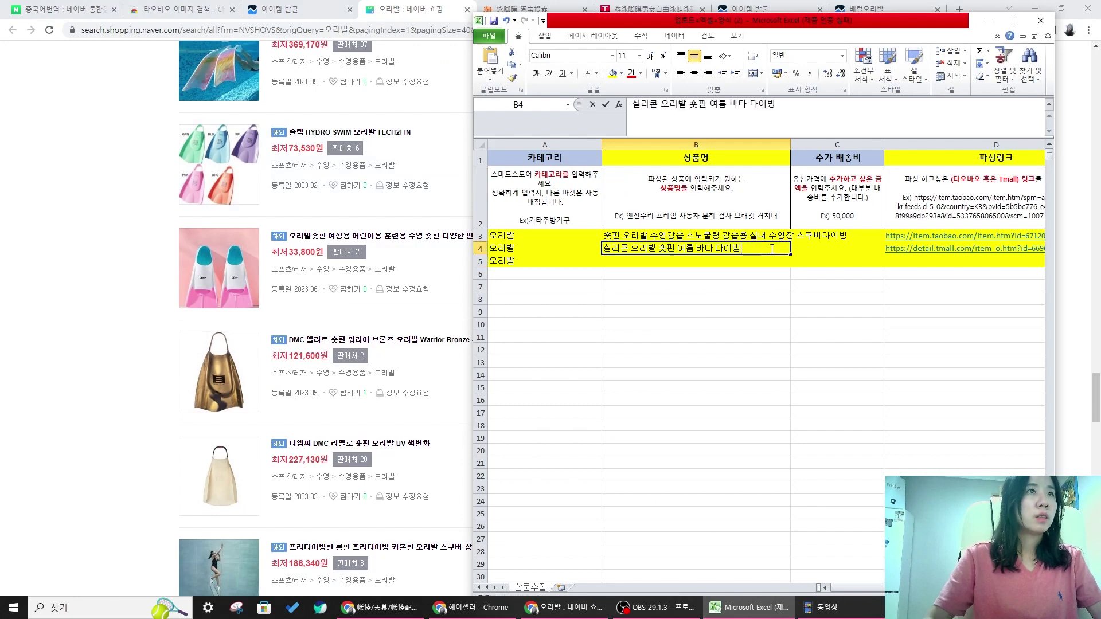
{"action": "type", "text": "후"}
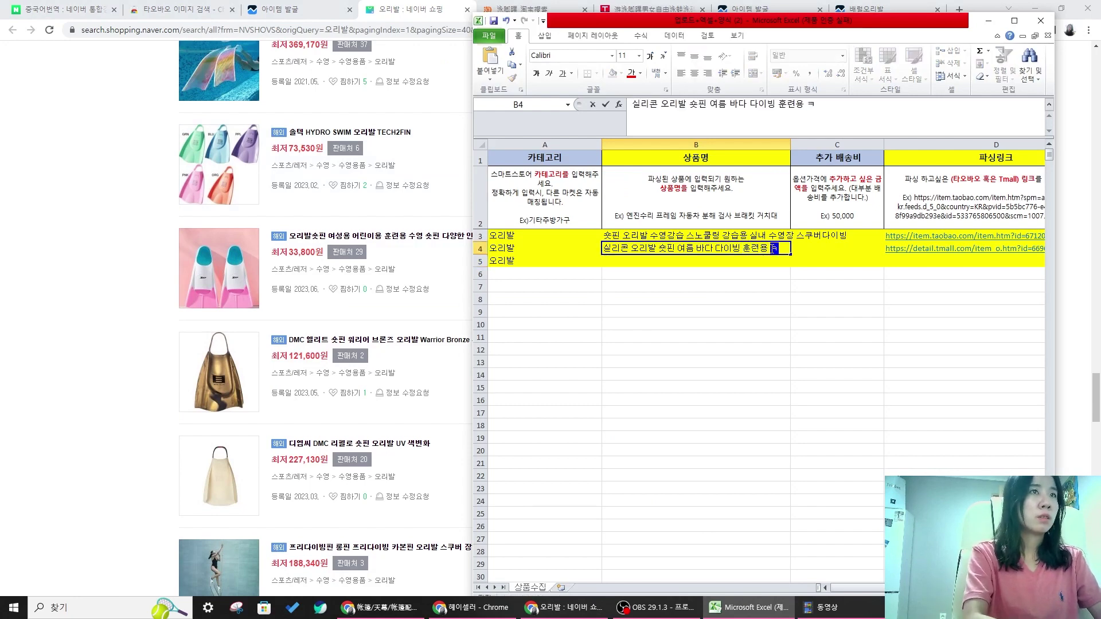
{"action": "key", "text": "alt+Tab"}
{"action": "scroll", "coordinate": [493, 332], "scroll_direction": "down", "scroll_amount": 3}
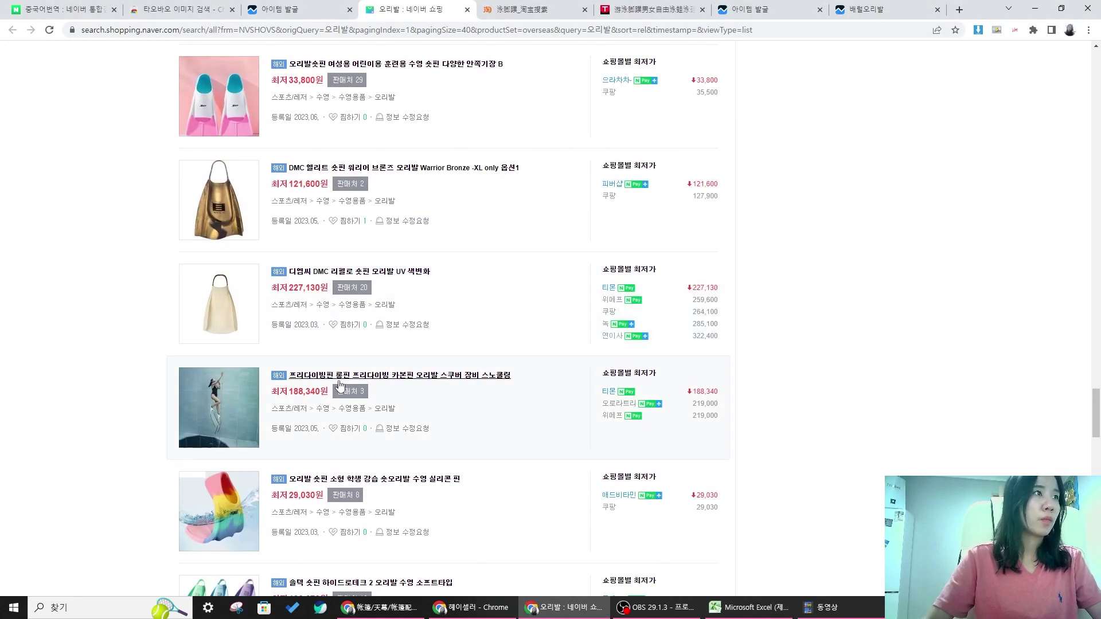
{"action": "left_click", "coordinate": [736, 614]}
{"action": "type", "text": "련용 열"}
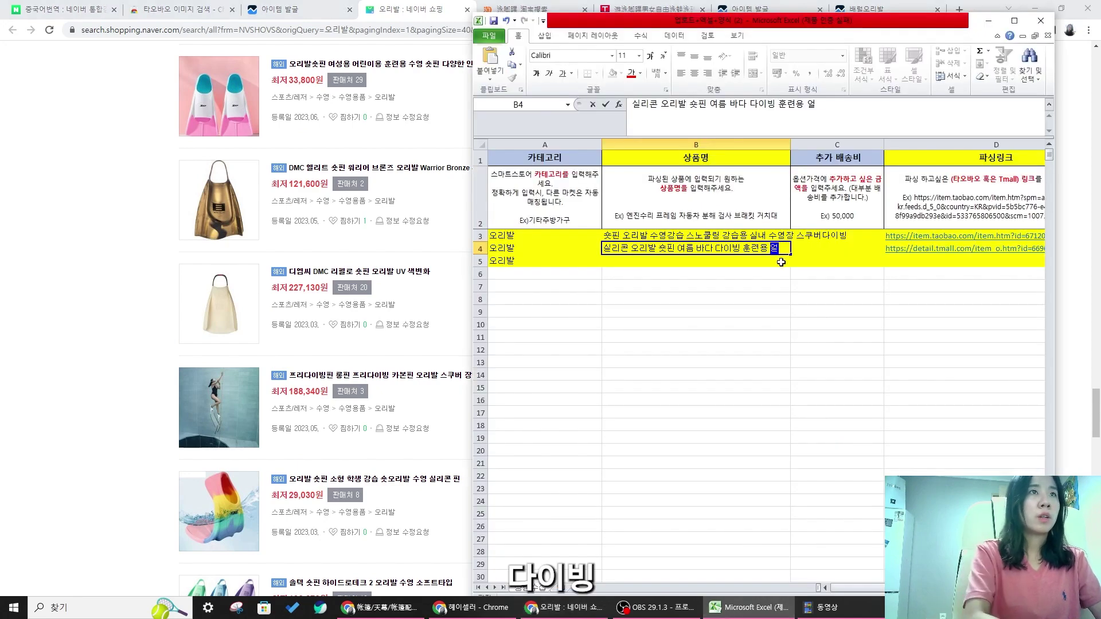
{"action": "key", "text": "Return"}
- Finish the B4 name with 소프트타입 after another look at the listings
{"action": "key", "text": "alt+Tab"}
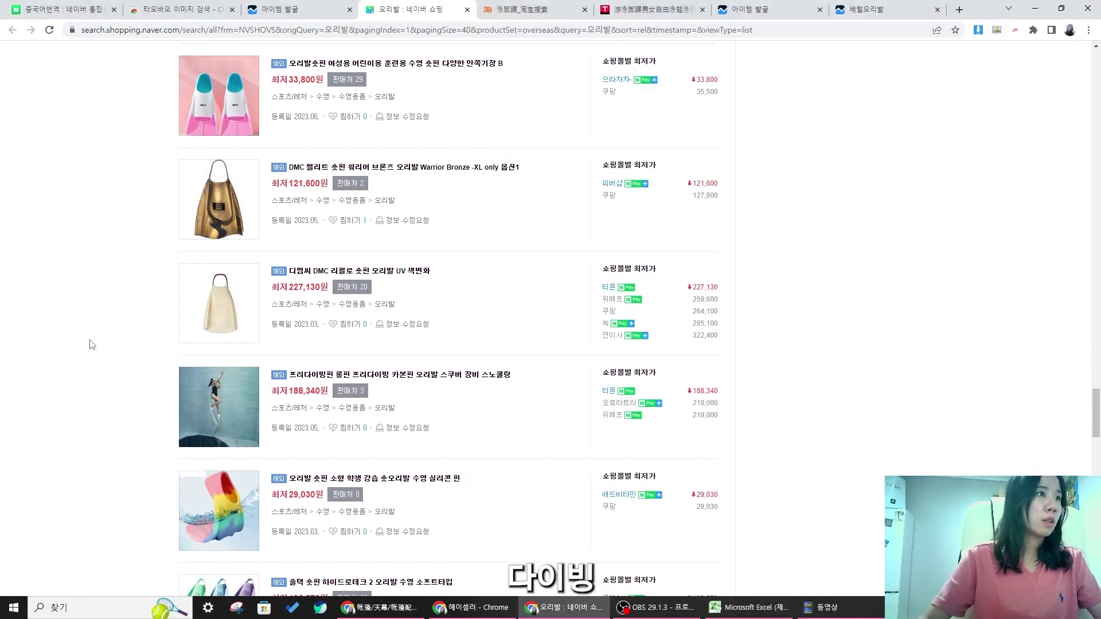
{"action": "scroll", "coordinate": [468, 232], "scroll_direction": "down", "scroll_amount": 5}
{"action": "scroll", "coordinate": [468, 232], "scroll_direction": "down", "scroll_amount": 2}
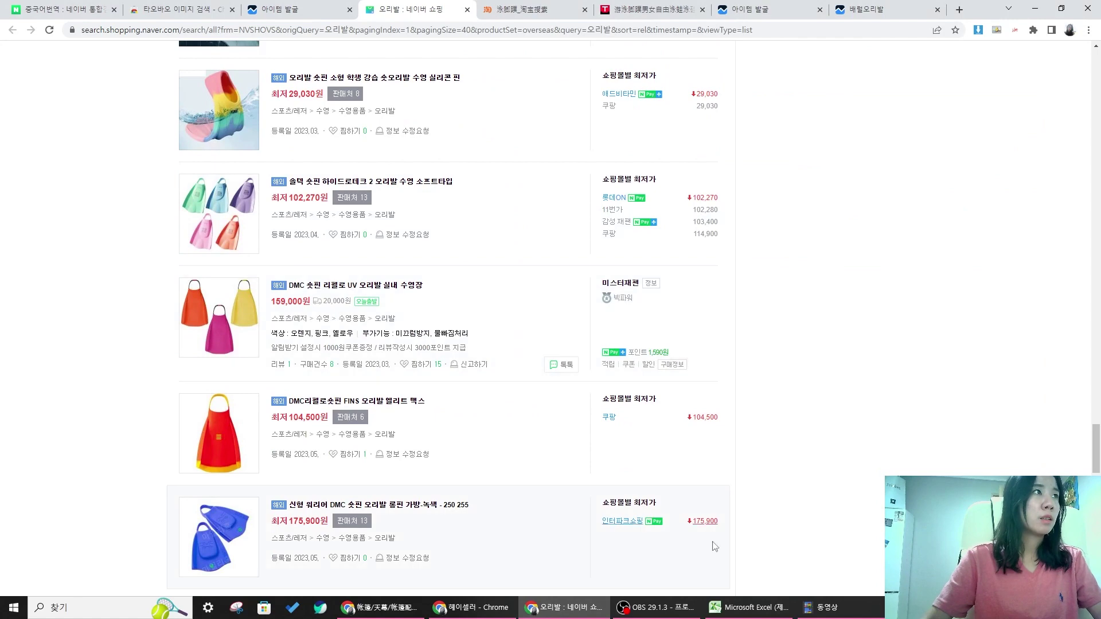
{"action": "key", "text": "alt+Tab"}
{"action": "left_click", "coordinate": [811, 251]}
{"action": "left_click", "coordinate": [659, 247]}
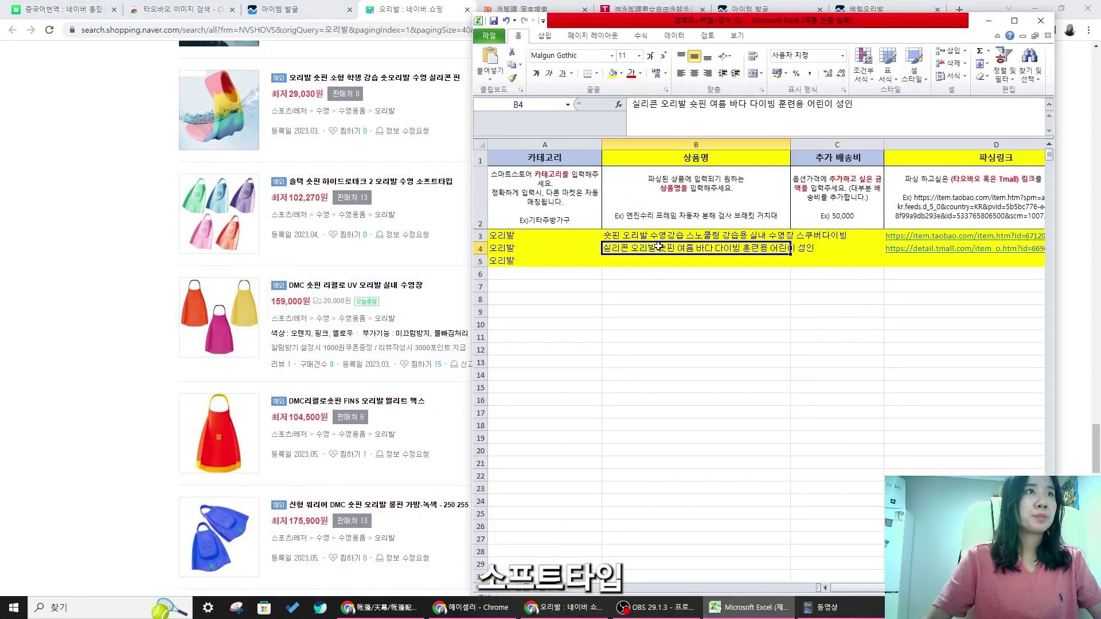
{"action": "left_click", "coordinate": [885, 111]}
{"action": "type", "text": "소픝"}
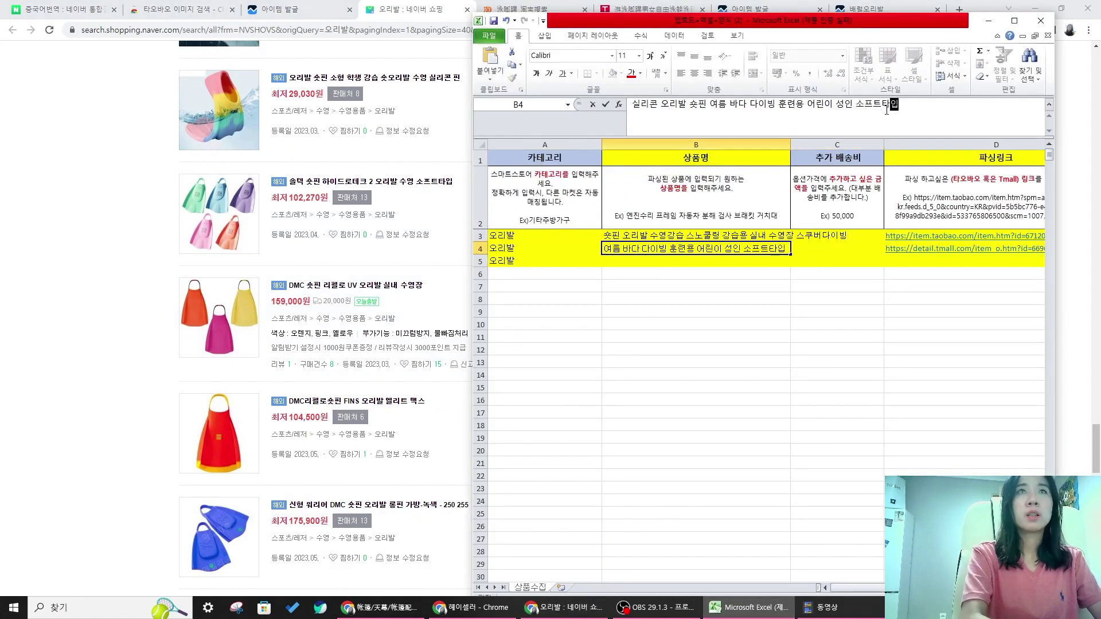
{"action": "type", "text": "타입"}
{"action": "key", "text": "Return"}
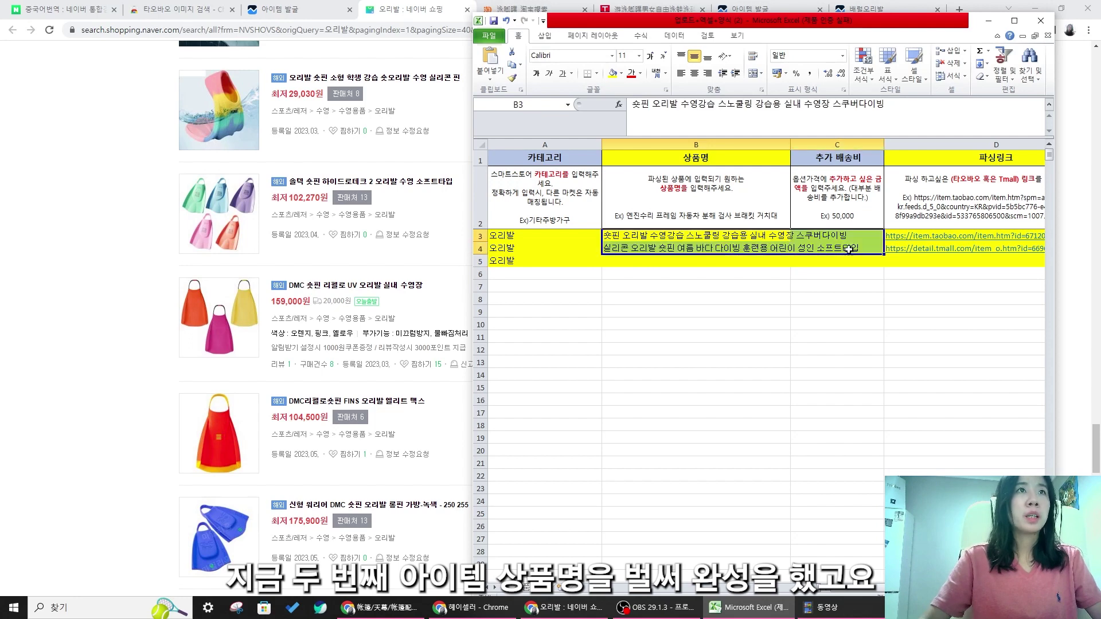
{"action": "left_click", "coordinate": [738, 250]}
- Close the Tmall fin product tab and return to the 泳脚蹼 Taobao search results
{"action": "left_click", "coordinate": [9, 361]}
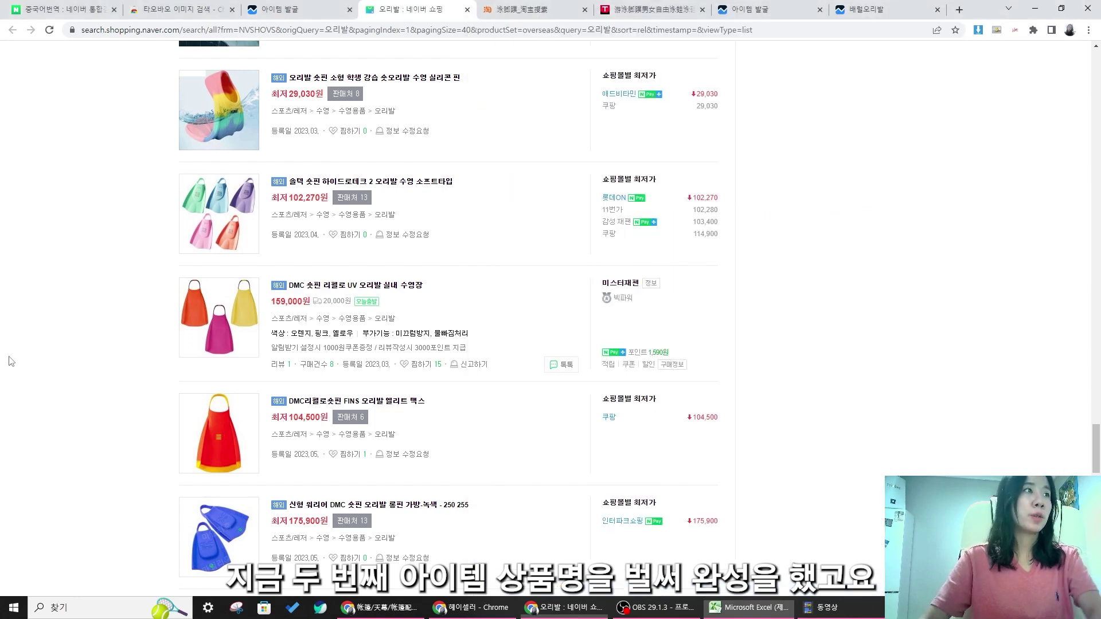
{"action": "left_click", "coordinate": [756, 611]}
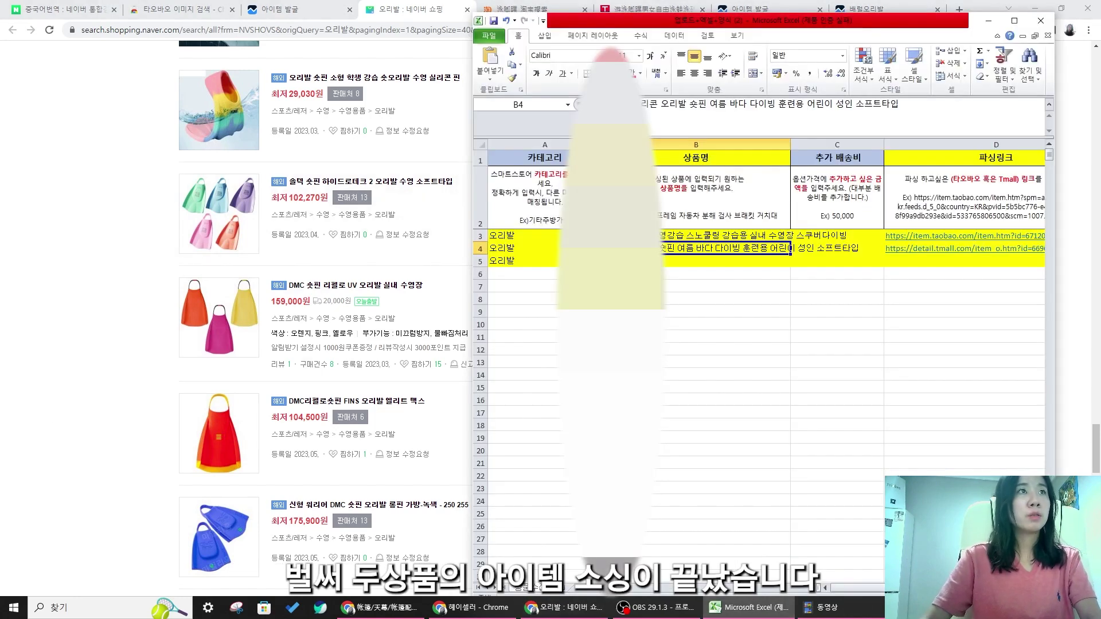
{"action": "left_click", "coordinate": [4, 249]}
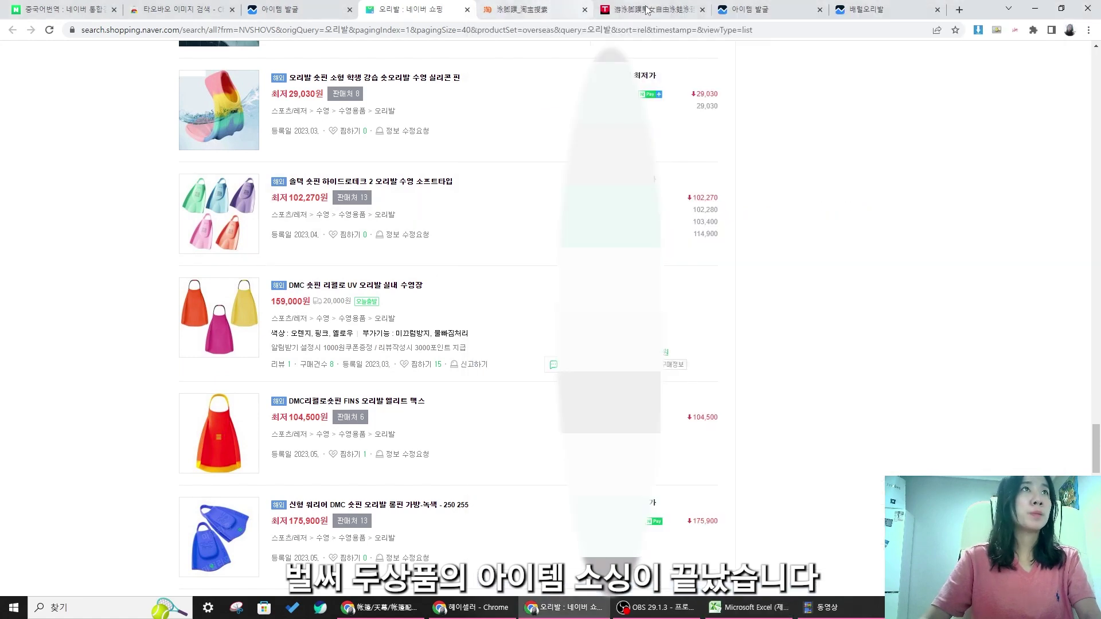
{"action": "left_click", "coordinate": [694, 14]}
{"action": "left_click", "coordinate": [702, 11]}
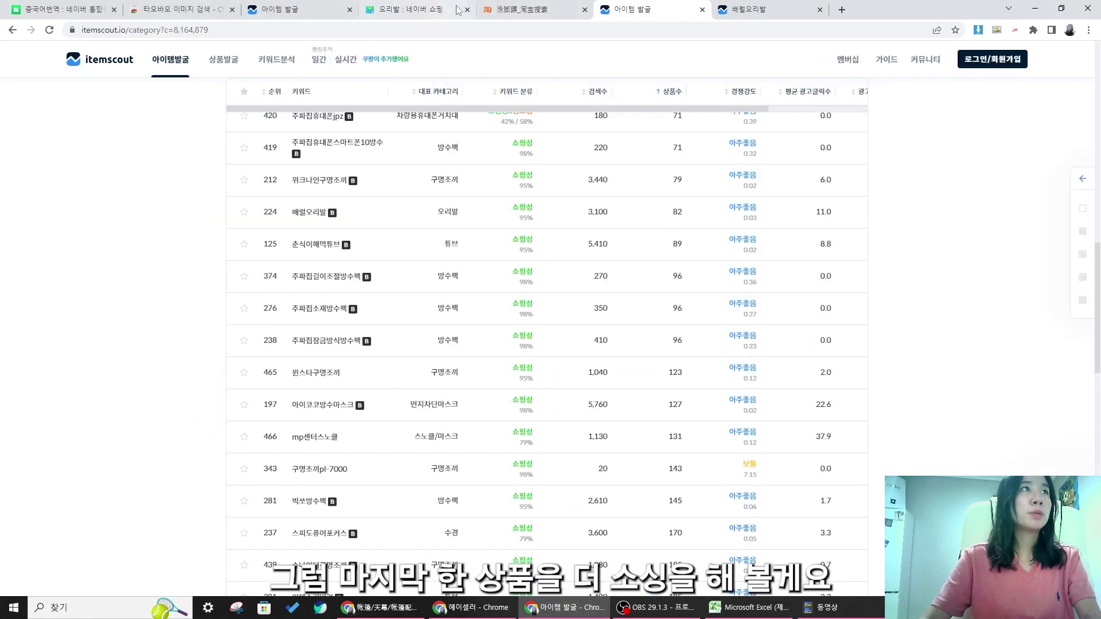
{"action": "left_click", "coordinate": [534, 9]}
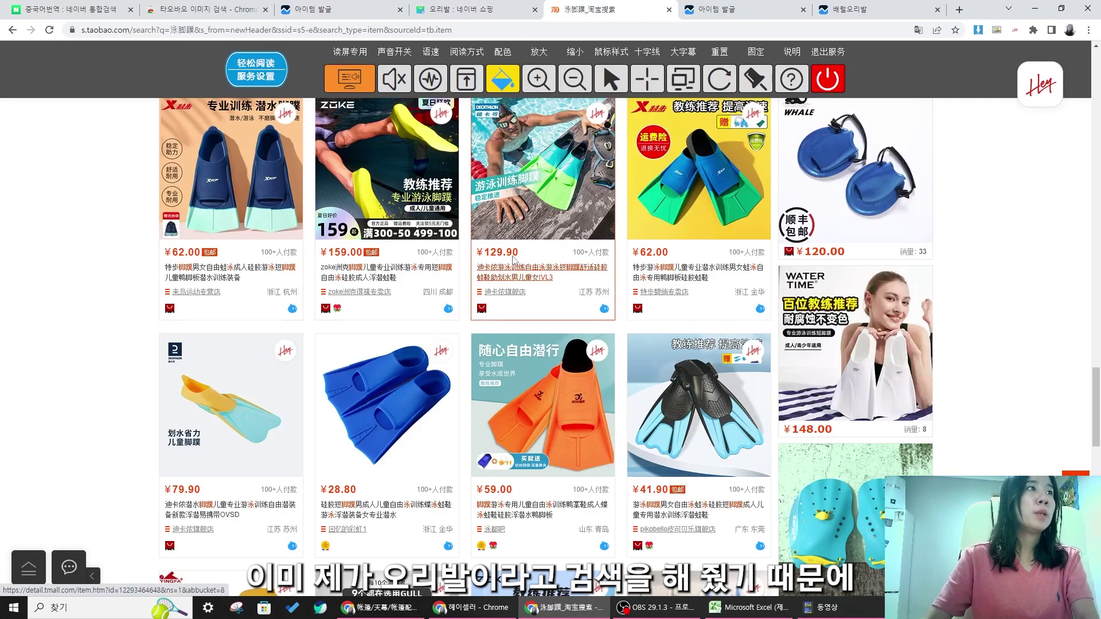
- Browse page 2 of the 泳脚蹼 results for another fin to source
{"action": "scroll", "coordinate": [551, 298], "scroll_direction": "down", "scroll_amount": 10}
{"action": "scroll", "coordinate": [579, 261], "scroll_direction": "down", "scroll_amount": 4}
{"action": "scroll", "coordinate": [459, 310], "scroll_direction": "up", "scroll_amount": 3}
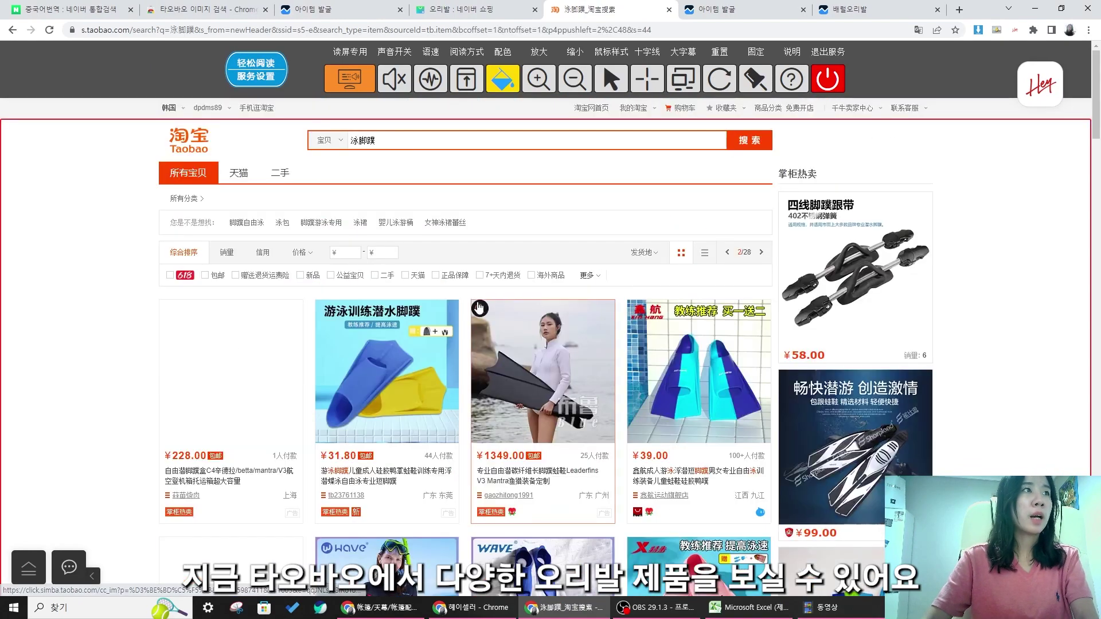
{"action": "scroll", "coordinate": [599, 313], "scroll_direction": "down", "scroll_amount": 2}
{"action": "scroll", "coordinate": [597, 313], "scroll_direction": "down", "scroll_amount": 5}
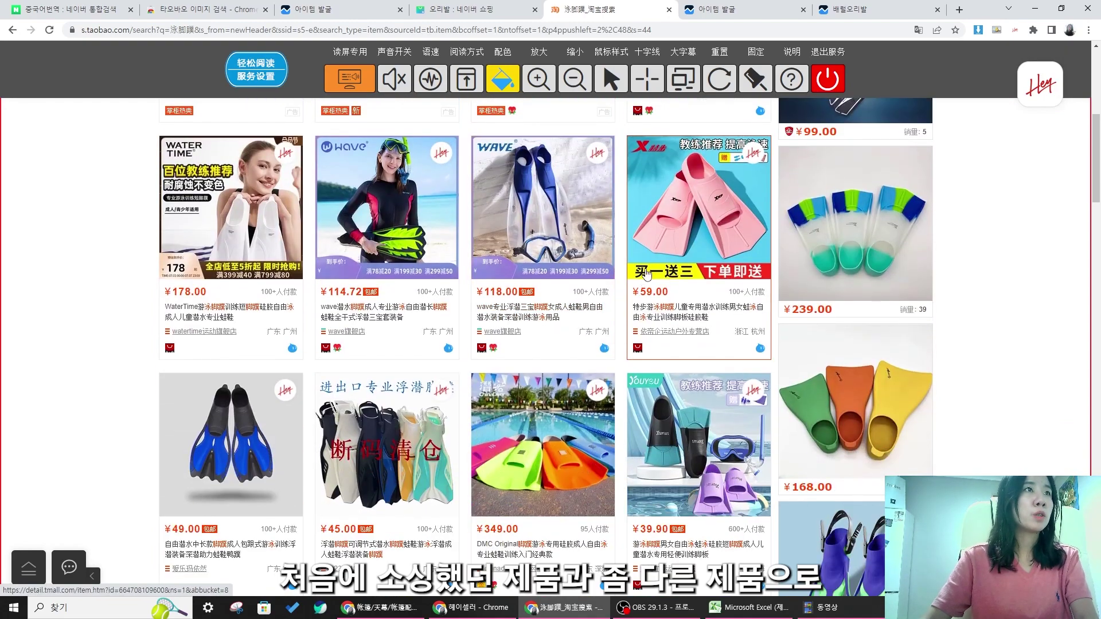
{"action": "scroll", "coordinate": [643, 281], "scroll_direction": "down", "scroll_amount": 7}
{"action": "scroll", "coordinate": [476, 376], "scroll_direction": "up", "scroll_amount": 4}
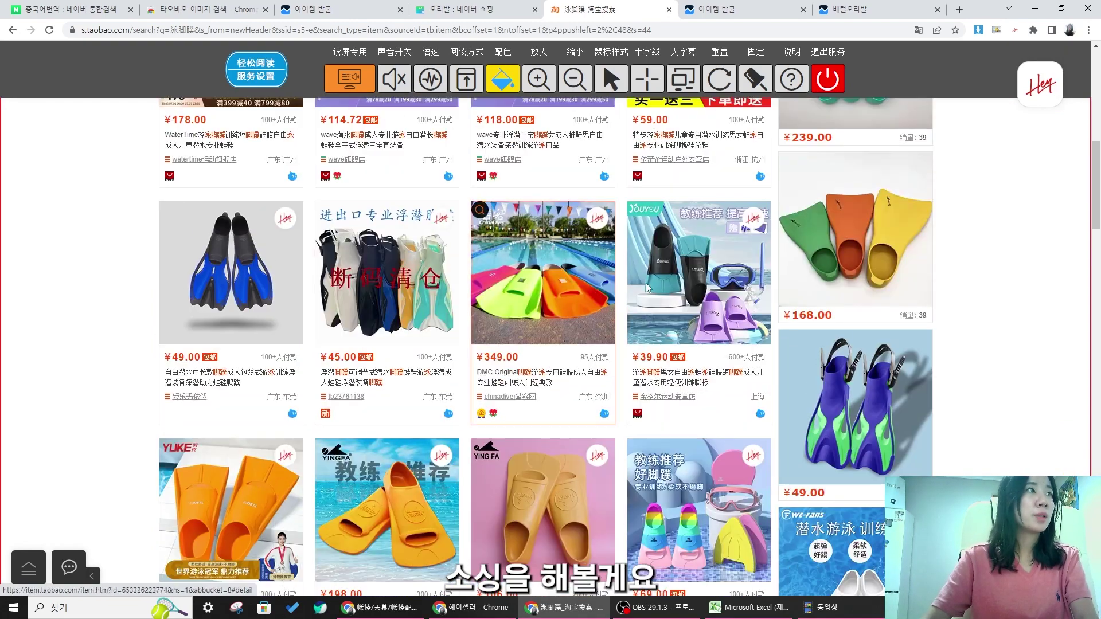
{"action": "scroll", "coordinate": [609, 288], "scroll_direction": "down", "scroll_amount": 15}
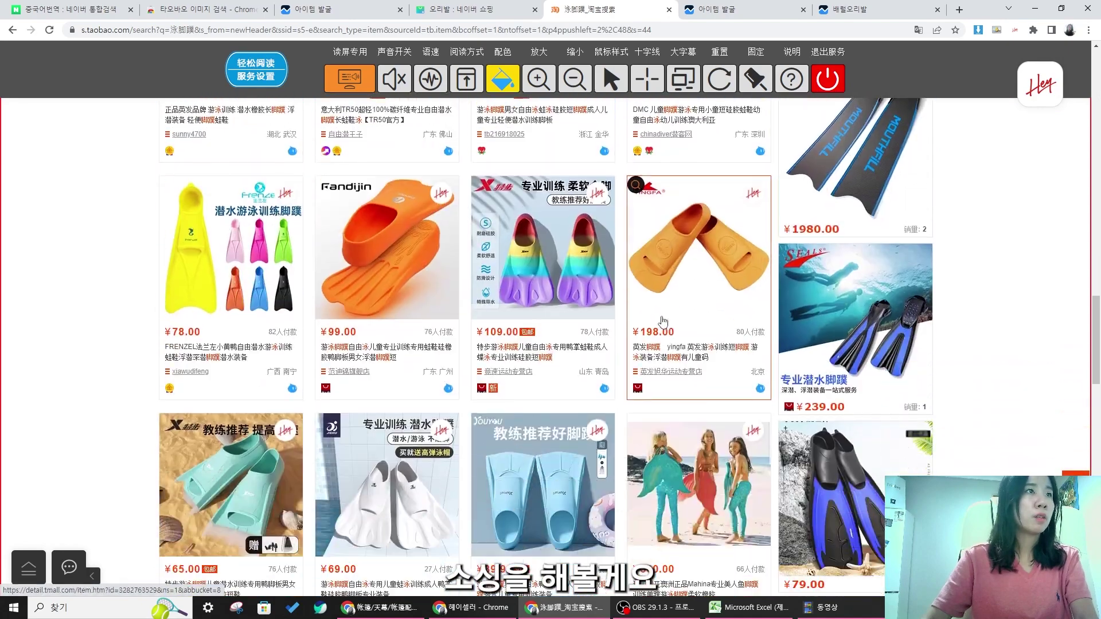
{"action": "scroll", "coordinate": [668, 320], "scroll_direction": "down", "scroll_amount": 7}
{"action": "scroll", "coordinate": [683, 315], "scroll_direction": "up", "scroll_amount": 2}
{"action": "scroll", "coordinate": [697, 308], "scroll_direction": "down", "scroll_amount": 5}
{"action": "scroll", "coordinate": [700, 307], "scroll_direction": "up", "scroll_amount": 6}
{"action": "scroll", "coordinate": [714, 345], "scroll_direction": "down", "scroll_amount": 12}
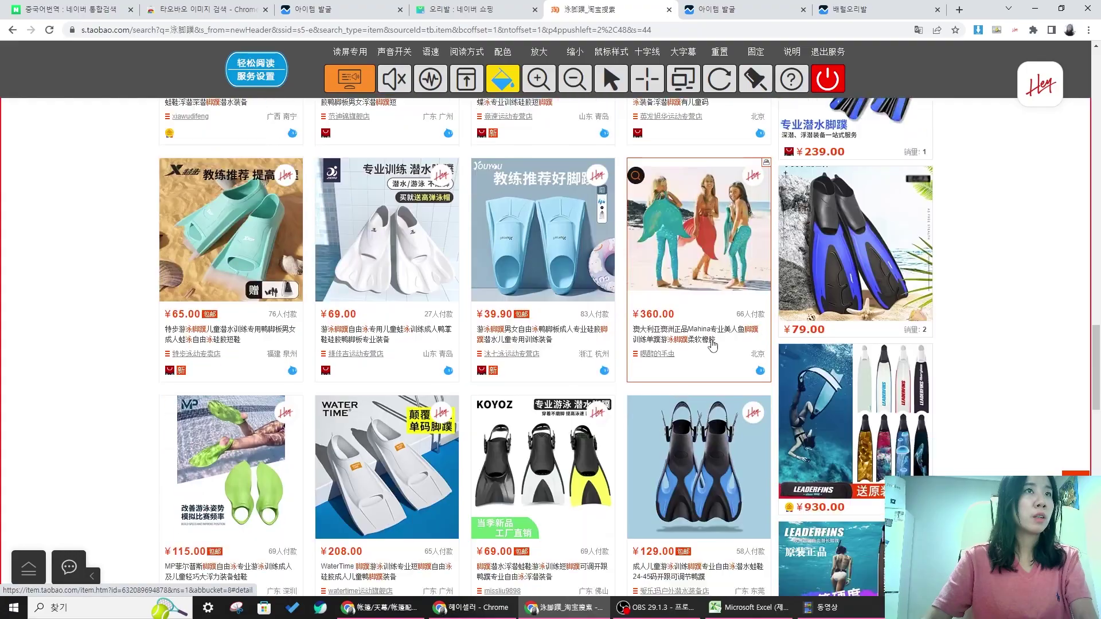
{"action": "scroll", "coordinate": [663, 330], "scroll_direction": "down", "scroll_amount": 1}
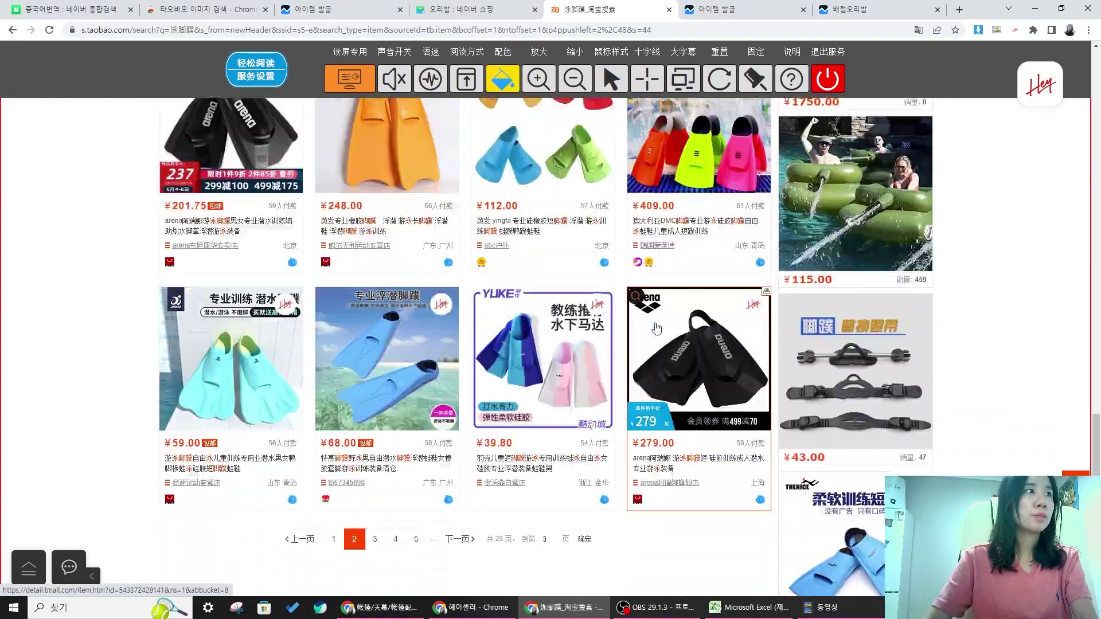
{"action": "scroll", "coordinate": [631, 316], "scroll_direction": "up", "scroll_amount": 13}
{"action": "scroll", "coordinate": [610, 303], "scroll_direction": "up", "scroll_amount": 15}
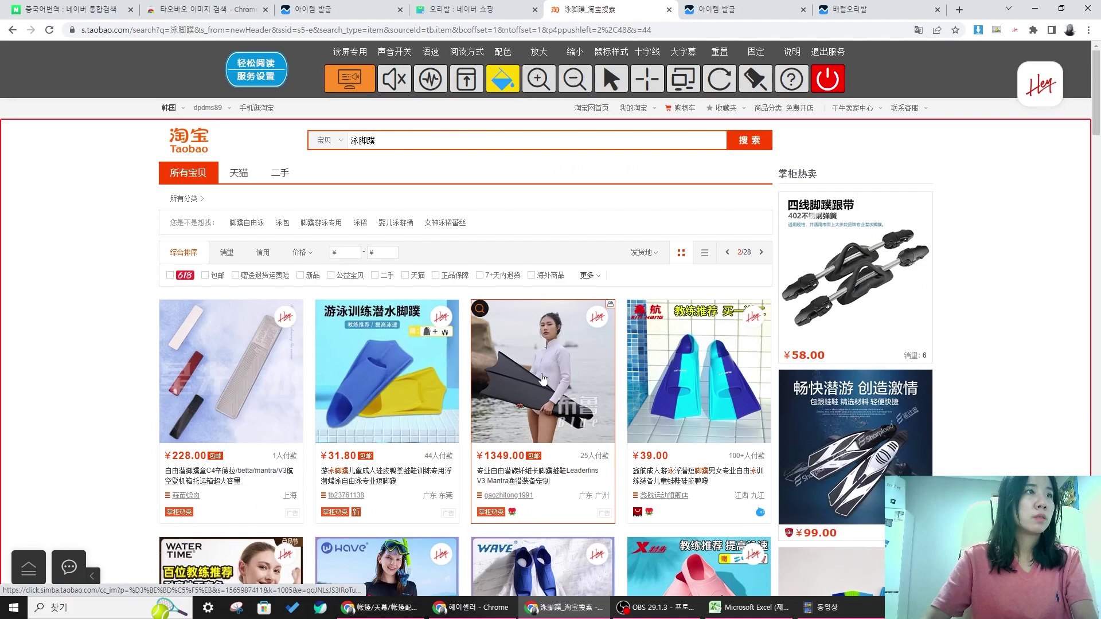
- Open the ¥1349 Leaderfins V3 Mantra fin listing and translate it into Korean
{"action": "left_click", "coordinate": [543, 379]}
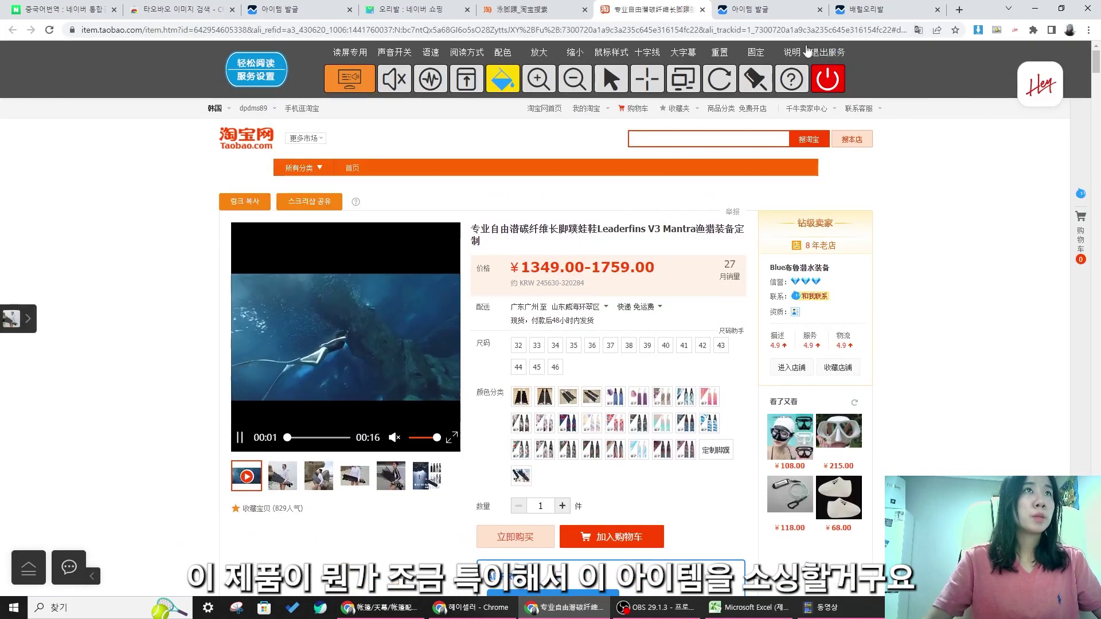
{"action": "left_click", "coordinate": [918, 29]}
{"action": "left_click", "coordinate": [897, 51]}
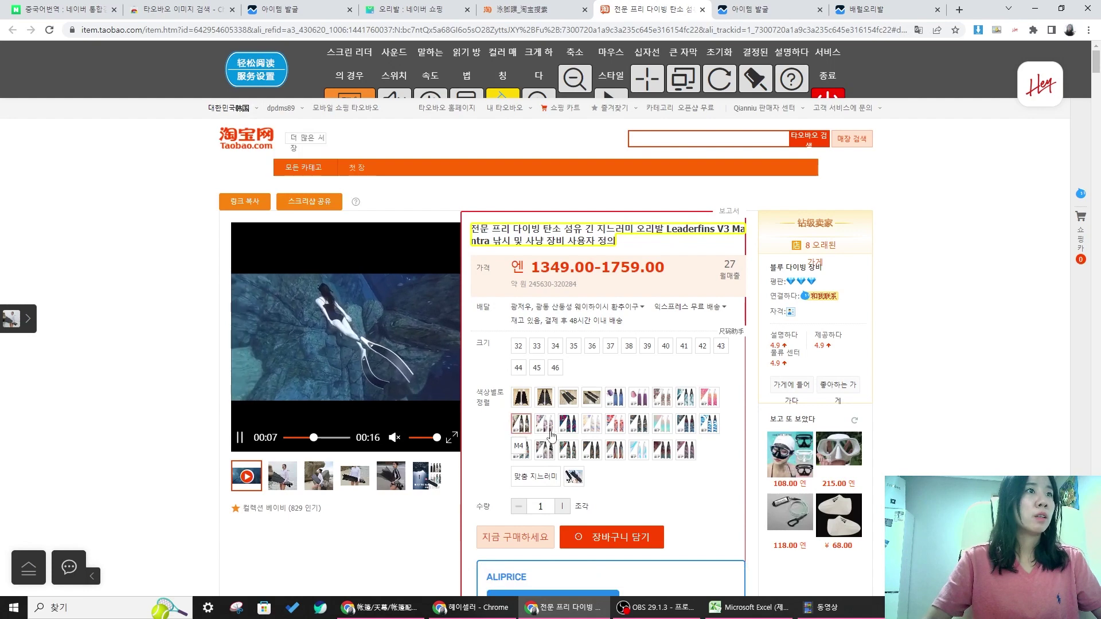
{"action": "left_click", "coordinate": [544, 404]}
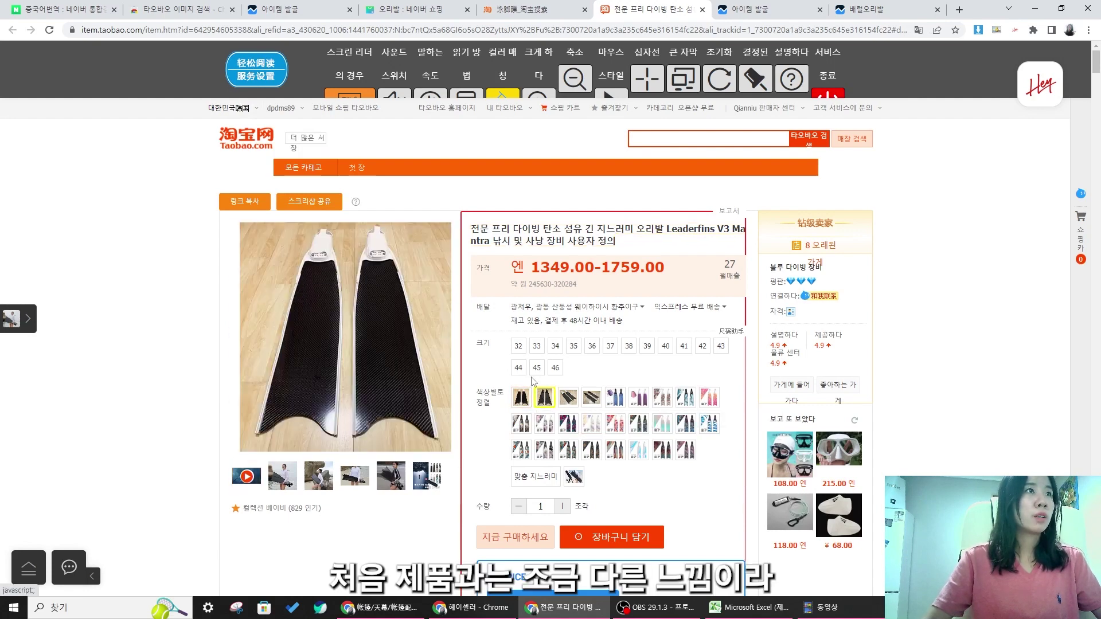
- Copy the Leaderfins product page address for the spreadsheet
{"action": "left_click", "coordinate": [248, 30]}
{"action": "right_click", "coordinate": [247, 30]}
{"action": "left_click", "coordinate": [319, 118]}
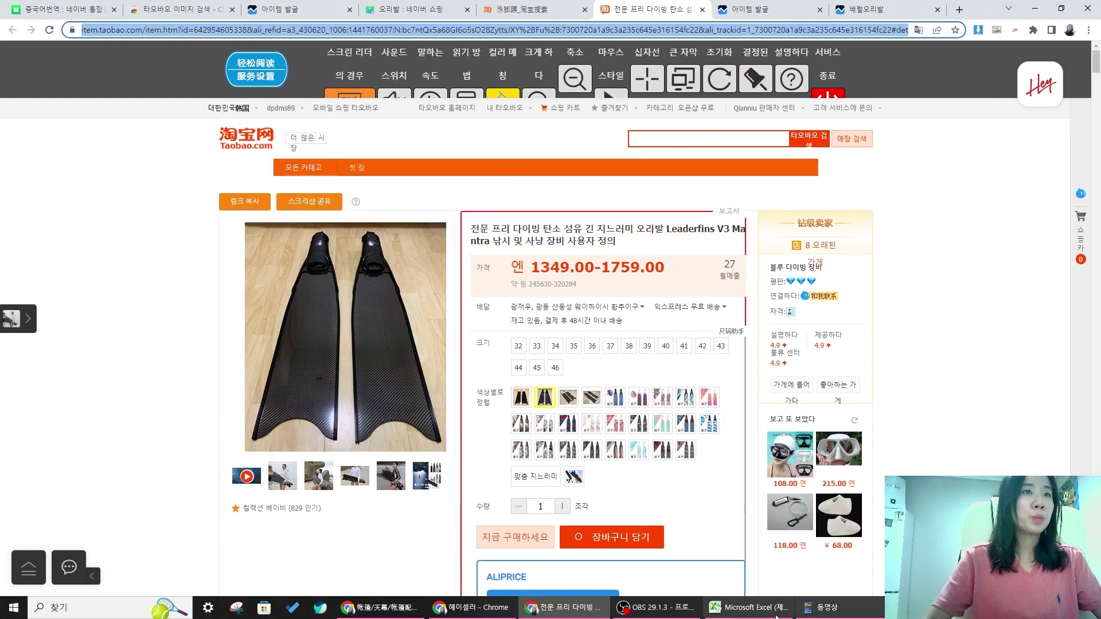
{"action": "left_click", "coordinate": [748, 607]}
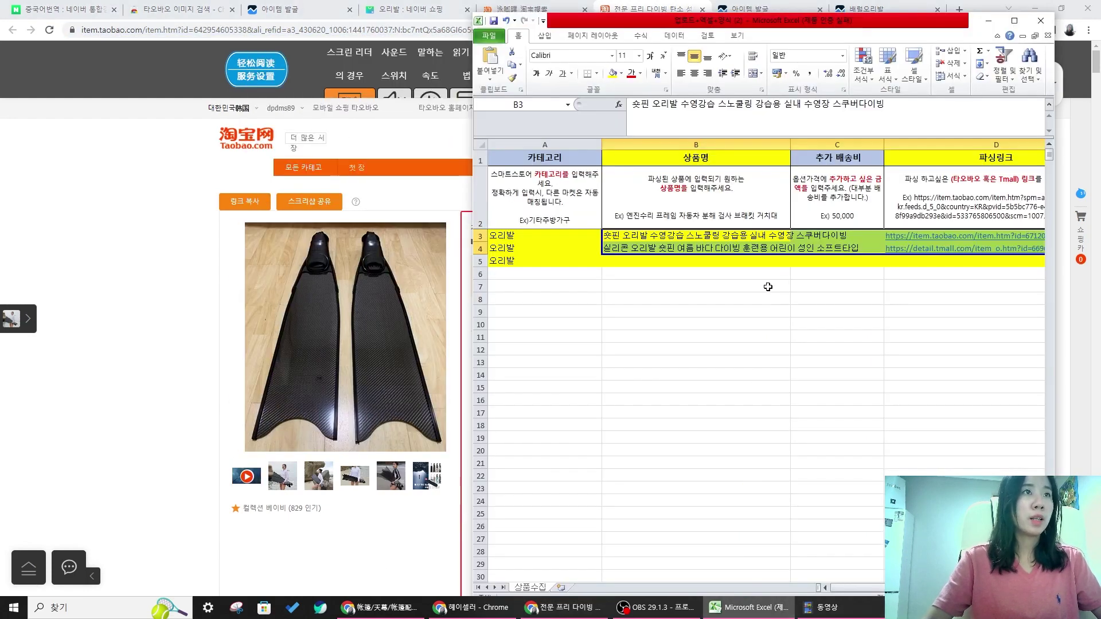
- Undo the misplaced paste, recopy the Taobao address and paste it into D5
{"action": "left_click", "coordinate": [506, 21]}
{"action": "left_click", "coordinate": [837, 362]}
{"action": "double_click", "coordinate": [902, 261]}
{"action": "left_click", "coordinate": [737, 414]}
{"action": "left_click", "coordinate": [352, 47]}
{"action": "left_click", "coordinate": [353, 31]}
{"action": "right_click", "coordinate": [354, 32]}
{"action": "left_click", "coordinate": [386, 114]}
{"action": "left_click", "coordinate": [787, 605]}
{"action": "left_click", "coordinate": [814, 314]}
{"action": "double_click", "coordinate": [812, 262]}
{"action": "key", "text": "ctrl+v"}
{"action": "left_click", "coordinate": [665, 501]}
{"action": "left_click_drag", "start_coordinate": [849, 590], "coordinate": [832, 589]}
{"action": "left_click", "coordinate": [662, 282]}
- Start the B5 product name with 전문 프리 다이빙
{"action": "left_click", "coordinate": [665, 261]}
{"action": "left_click", "coordinate": [66, 370]}
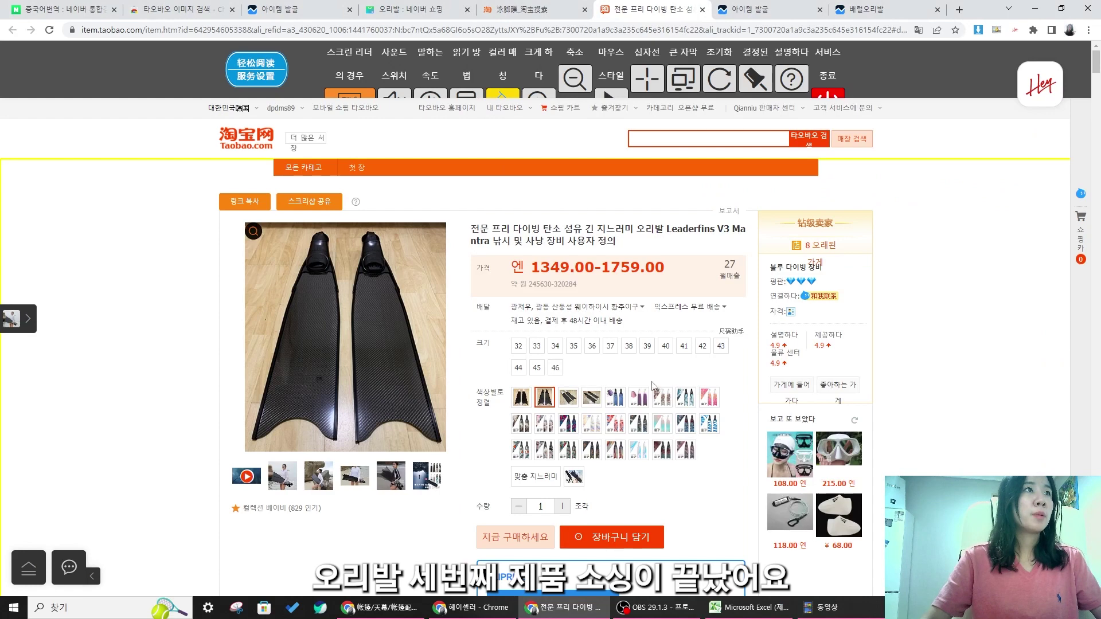
{"action": "left_click", "coordinate": [748, 607]}
{"action": "left_click_drag", "start_coordinate": [739, 25], "coordinate": [939, 25]}
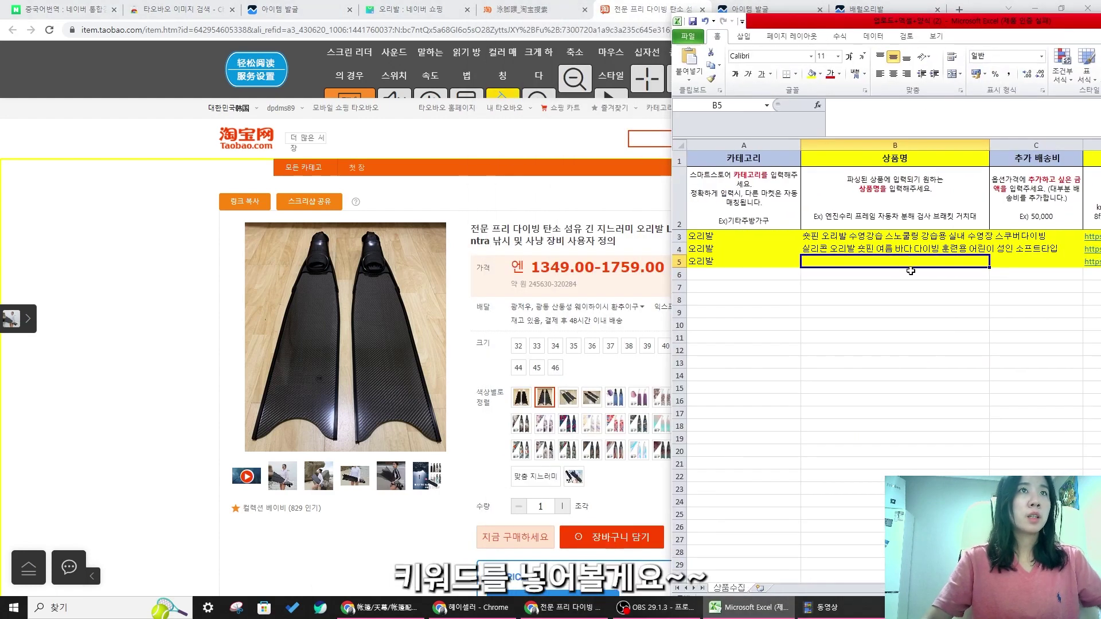
{"action": "type", "text": "전문"}
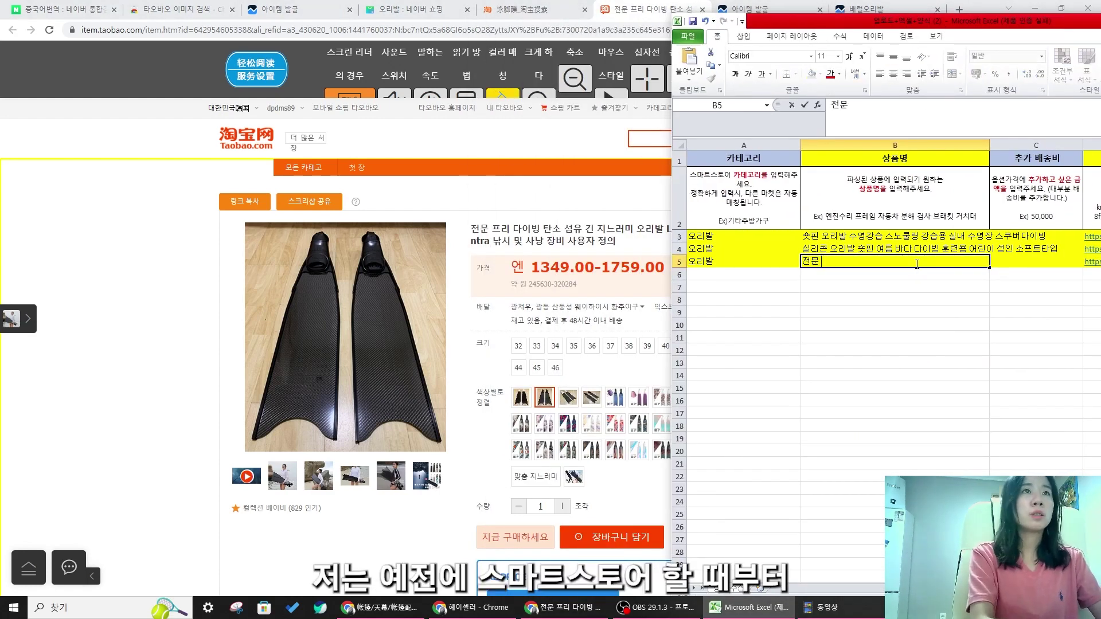
{"action": "type", "text": " 프리 다이"}
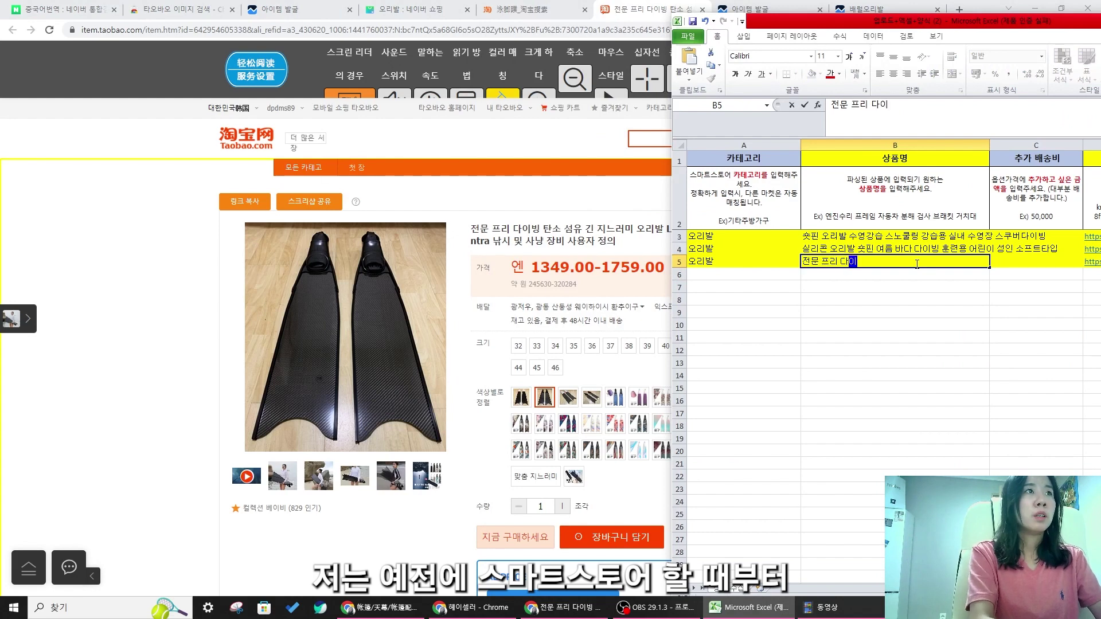
{"action": "type", "text": "빙"}
{"action": "key", "text": "Return"}
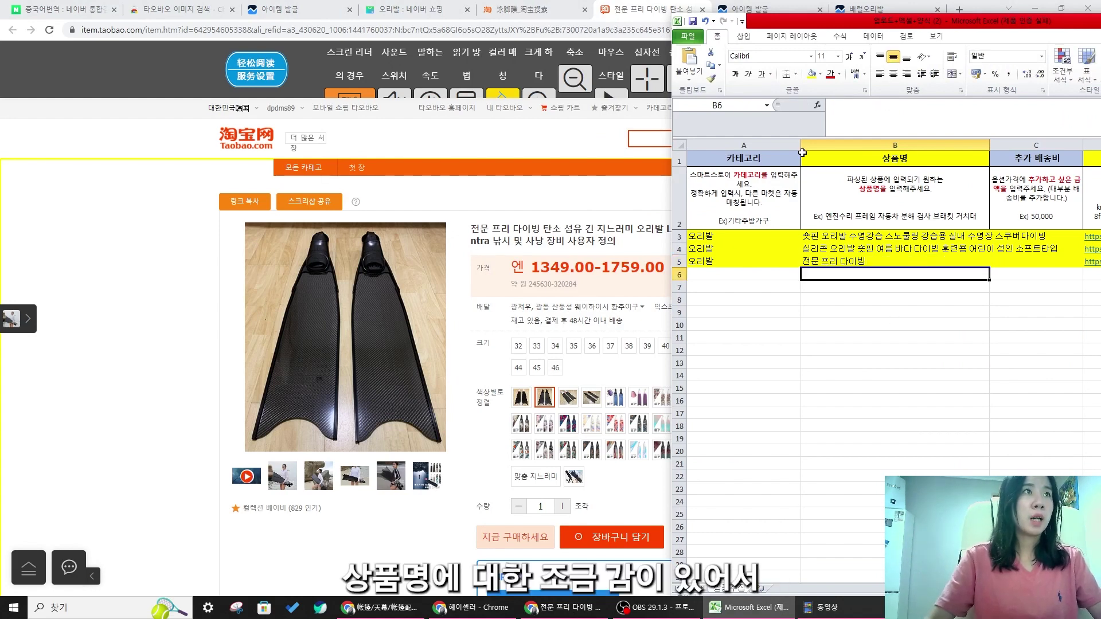
- Add 지느러미 오리발 to B5, giving 전문 프리 다이빙 지느러미 오리발
{"action": "mouse_move", "coordinate": [825, 30]}
{"action": "left_mouse_down"}
{"action": "mouse_move", "coordinate": [951, 41]}
{"action": "mouse_move", "coordinate": [819, 17]}
{"action": "left_mouse_up"}
{"action": "left_click", "coordinate": [889, 272]}
{"action": "left_click", "coordinate": [884, 251]}
{"action": "double_click", "coordinate": [884, 250]}
{"action": "type", "text": "지느러미 오리발"}
{"action": "key", "text": "Return"}
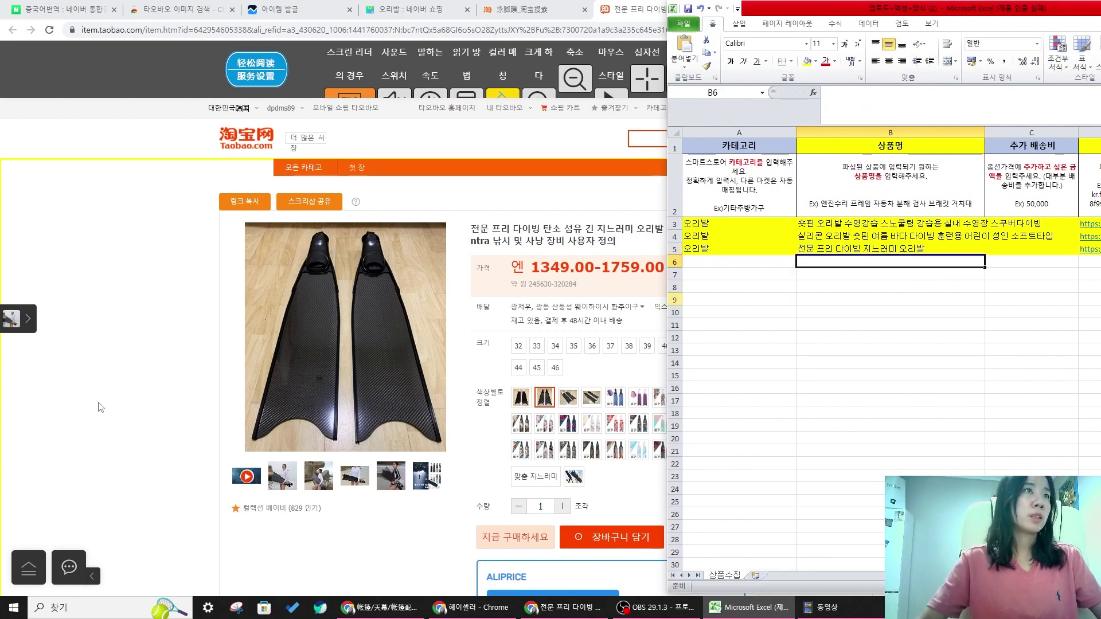
{"action": "left_click", "coordinate": [128, 432]}
- Review the current Naver Shopping 오리발 results alongside the spreadsheet
{"action": "left_click", "coordinate": [388, 7]}
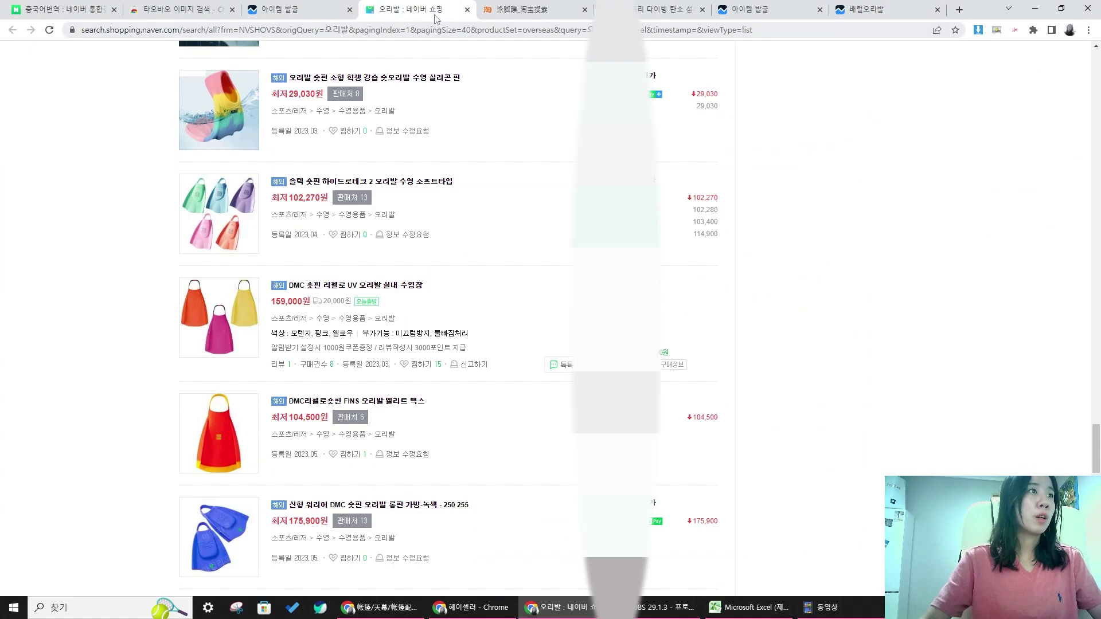
{"action": "scroll", "coordinate": [541, 388], "scroll_direction": "down", "scroll_amount": 15}
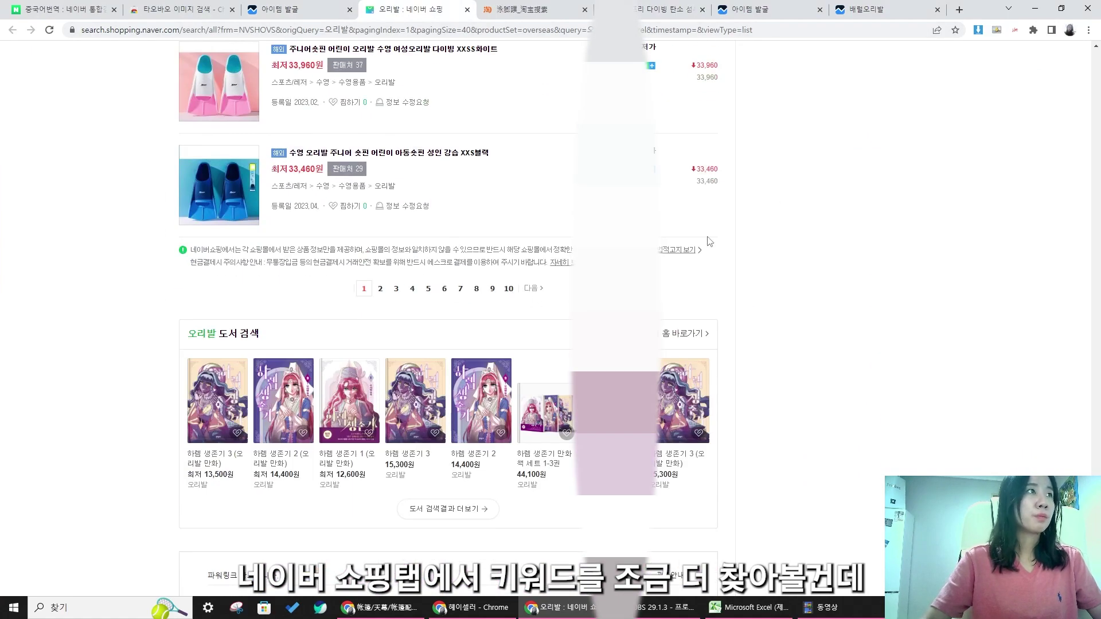
{"action": "left_click", "coordinate": [774, 613]}
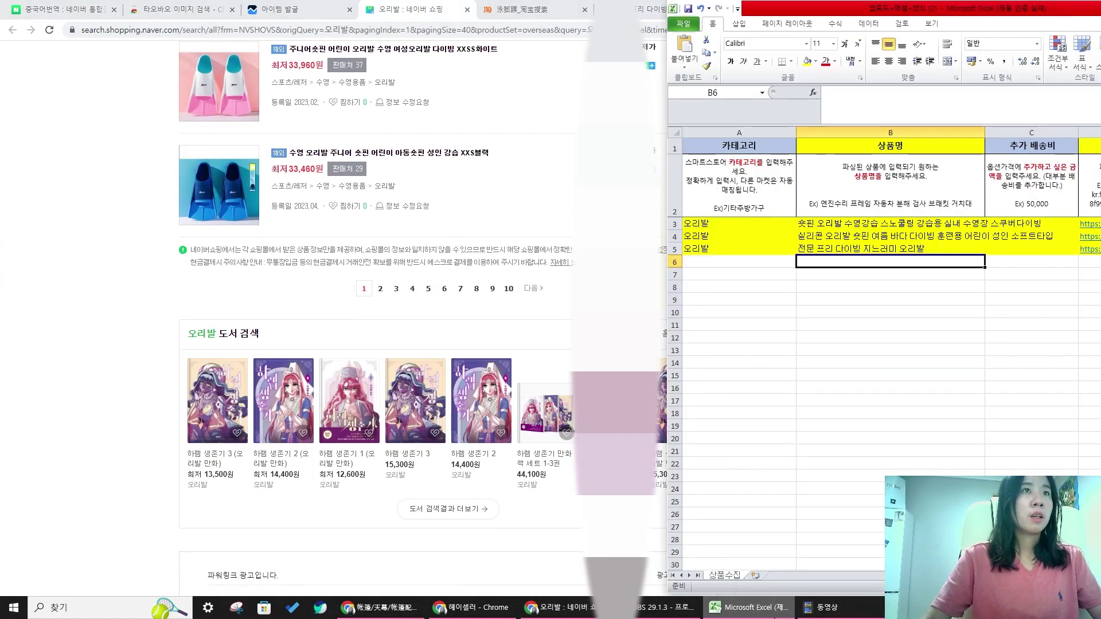
{"action": "left_click", "coordinate": [778, 610]}
{"action": "scroll", "coordinate": [782, 222], "scroll_direction": "up", "scroll_amount": 20}
{"action": "scroll", "coordinate": [354, 105], "scroll_direction": "up", "scroll_amount": 20}
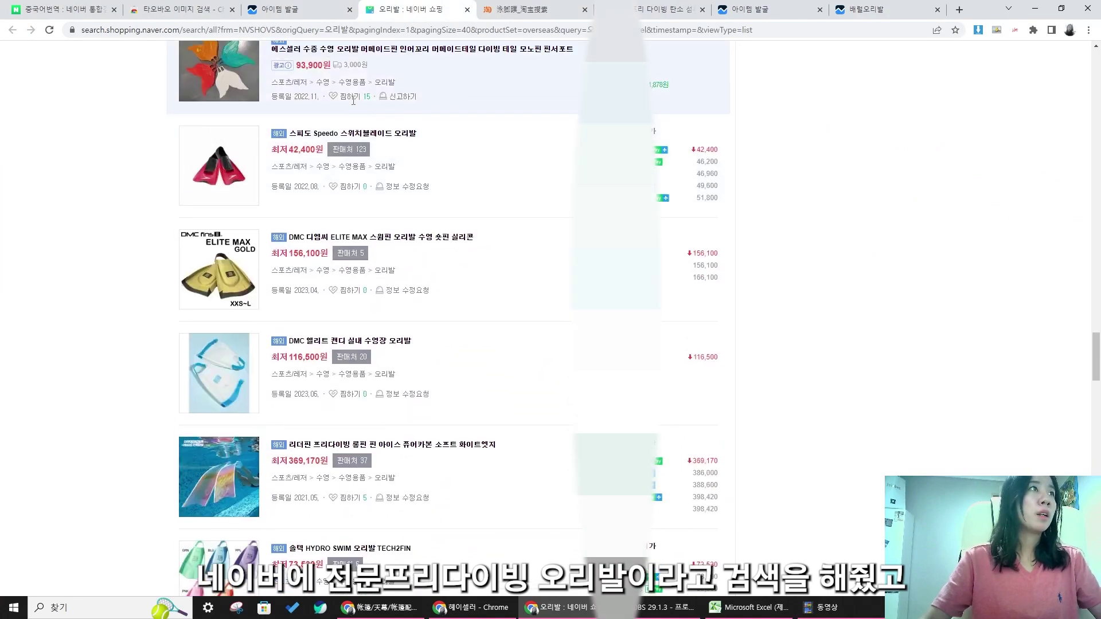
{"action": "scroll", "coordinate": [369, 155], "scroll_direction": "up", "scroll_amount": 2}
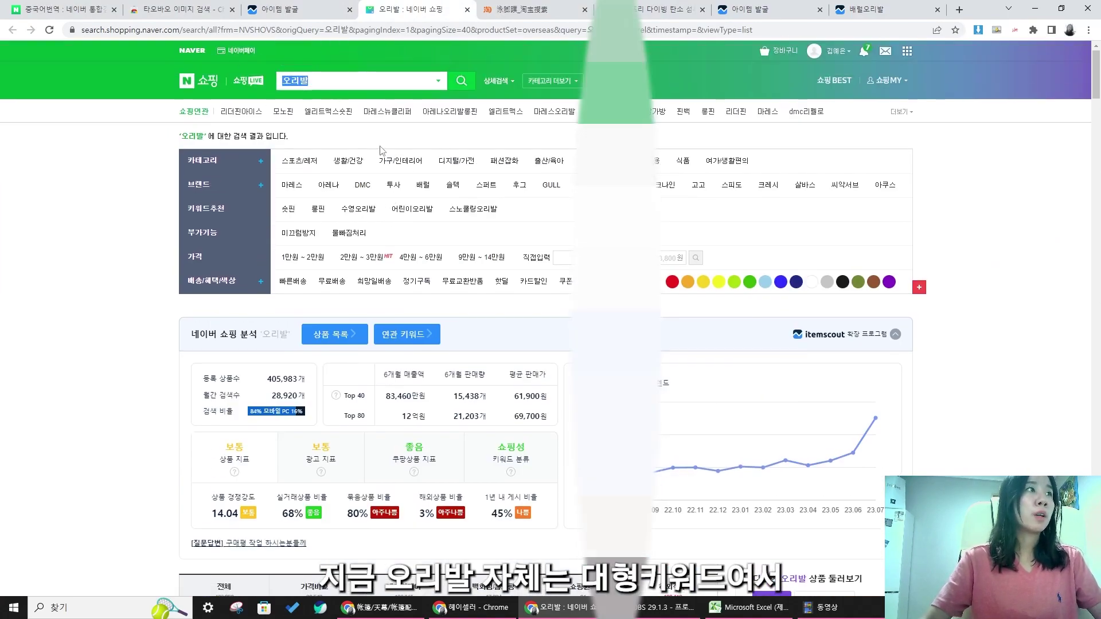
{"action": "scroll", "coordinate": [354, 121], "scroll_direction": "down", "scroll_amount": 4}
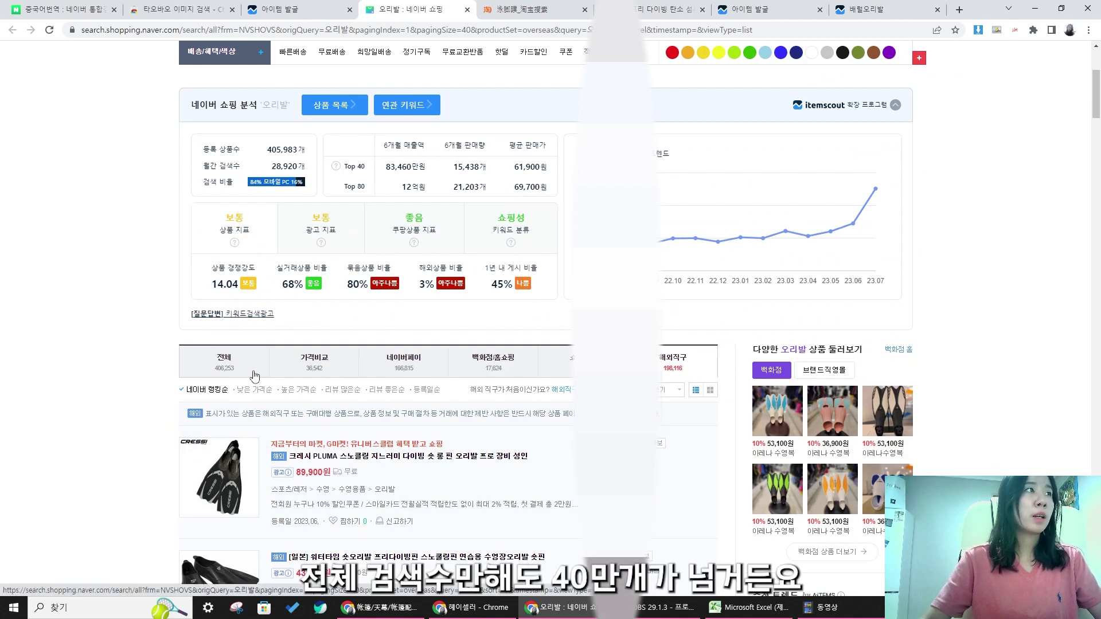
{"action": "scroll", "coordinate": [250, 376], "scroll_direction": "up", "scroll_amount": 4}
- Search Naver Shopping for 전문프리다이빙 오리발 and scroll through the fin results
{"action": "type", "text": "전문ㅍ"}
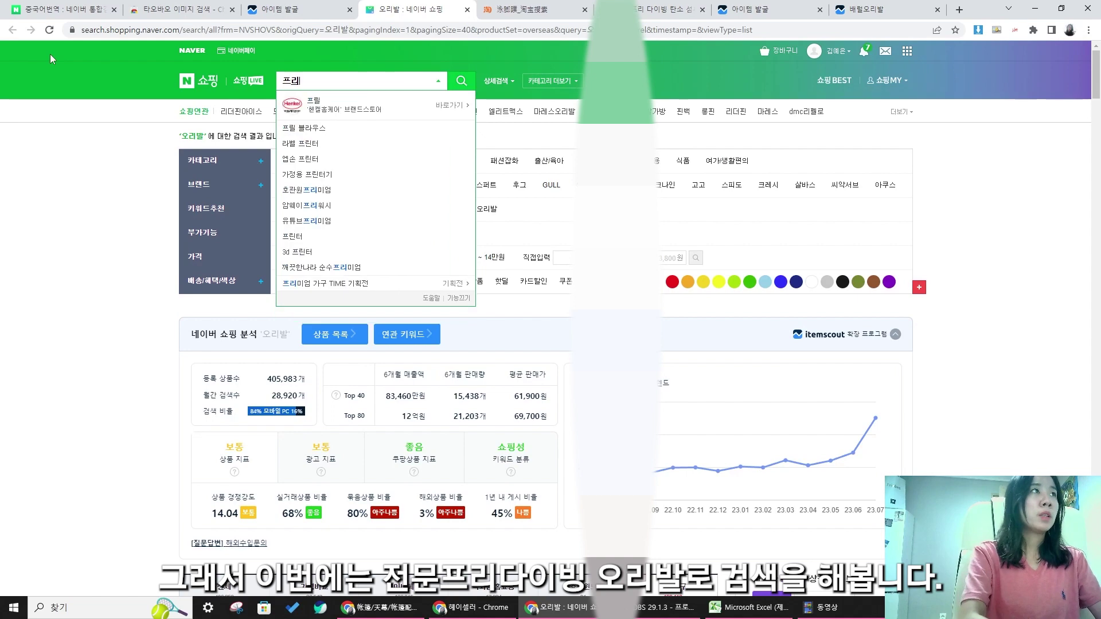
{"action": "type", "text": "프리대"}
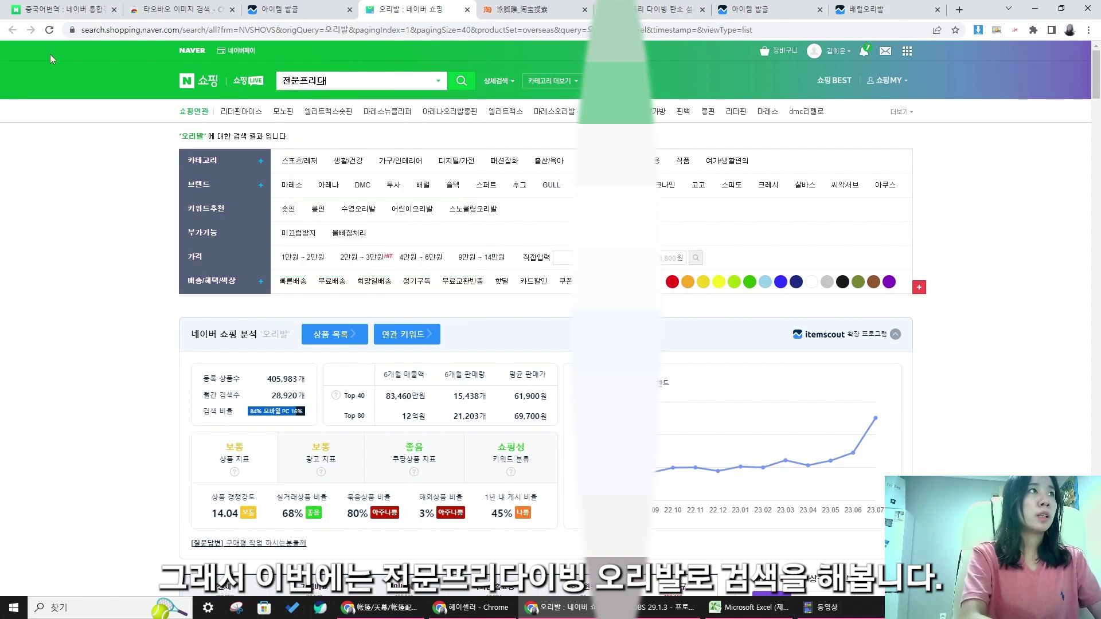
{"action": "type", "text": "이빙 오리발"}
{"action": "key", "text": "Return"}
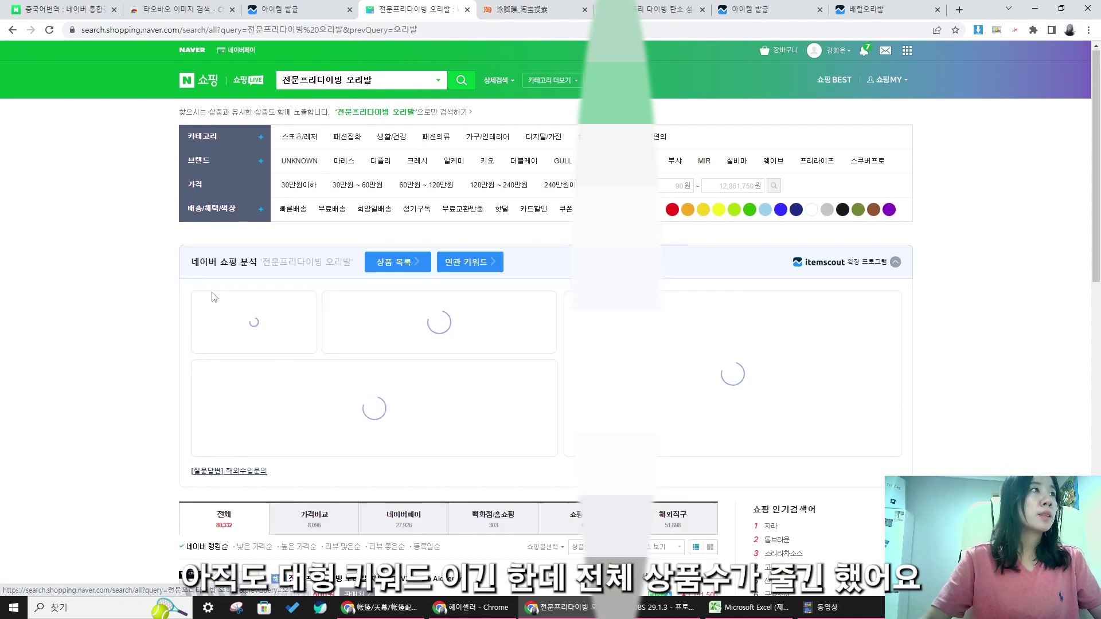
{"action": "scroll", "coordinate": [211, 417], "scroll_direction": "down", "scroll_amount": 2}
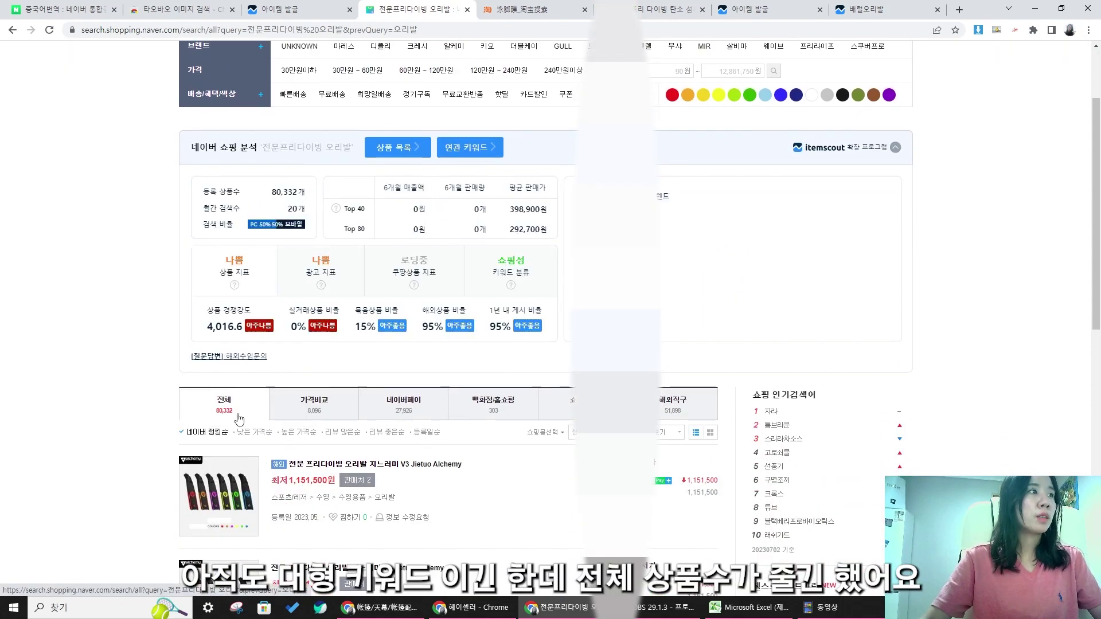
{"action": "scroll", "coordinate": [413, 309], "scroll_direction": "down", "scroll_amount": 7}
{"action": "scroll", "coordinate": [429, 311], "scroll_direction": "down", "scroll_amount": 1}
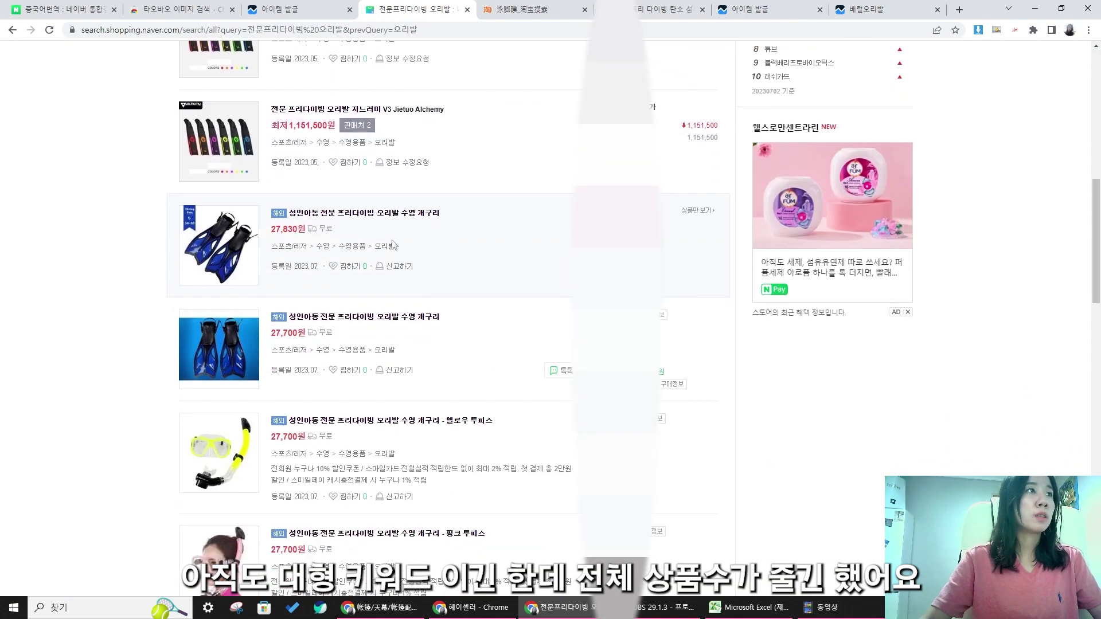
{"action": "left_click", "coordinate": [778, 617]}
- Append 수영 개구리 to the B5 product name
{"action": "left_click_drag", "start_coordinate": [921, 10], "coordinate": [837, 10]}
{"action": "left_click", "coordinate": [715, 256]}
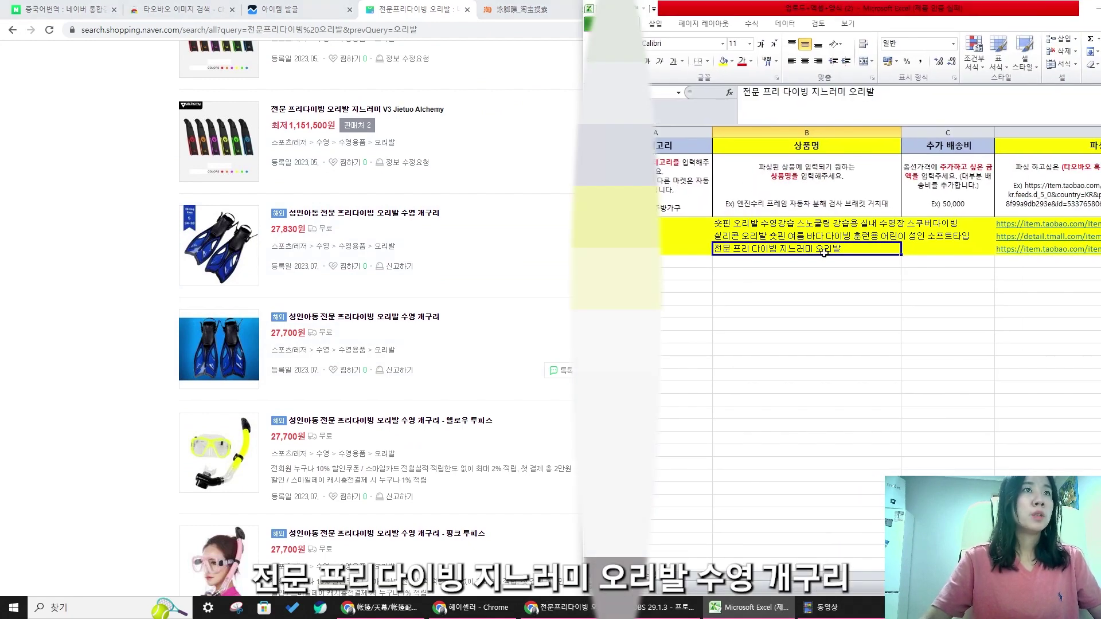
{"action": "double_click", "coordinate": [865, 251]}
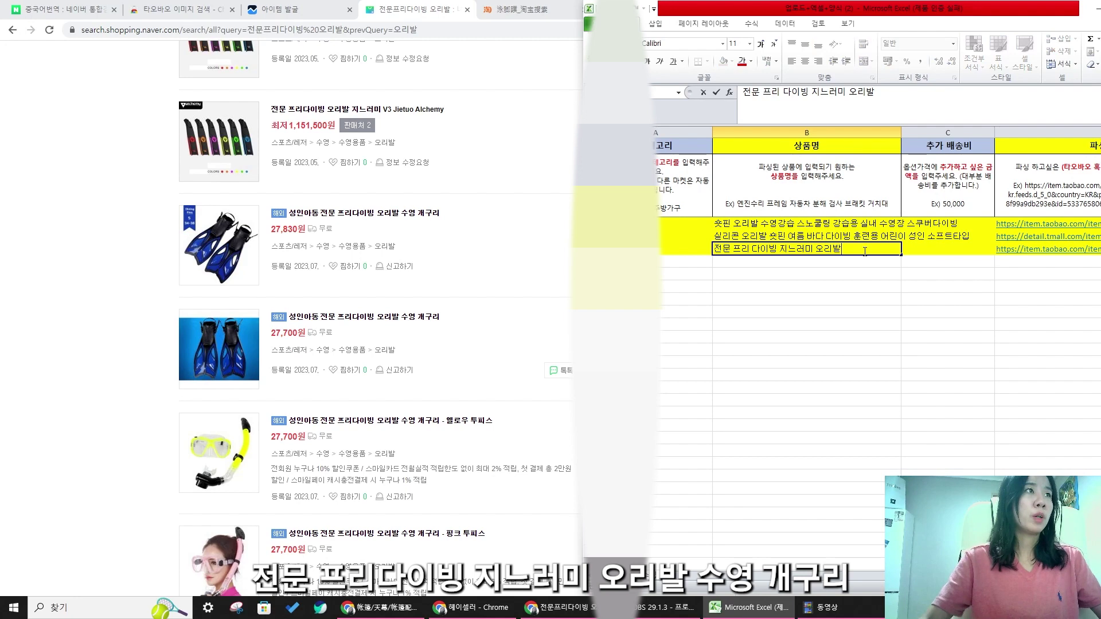
{"action": "type", "text": "수영 개구리"}
{"action": "key", "text": "Return"}
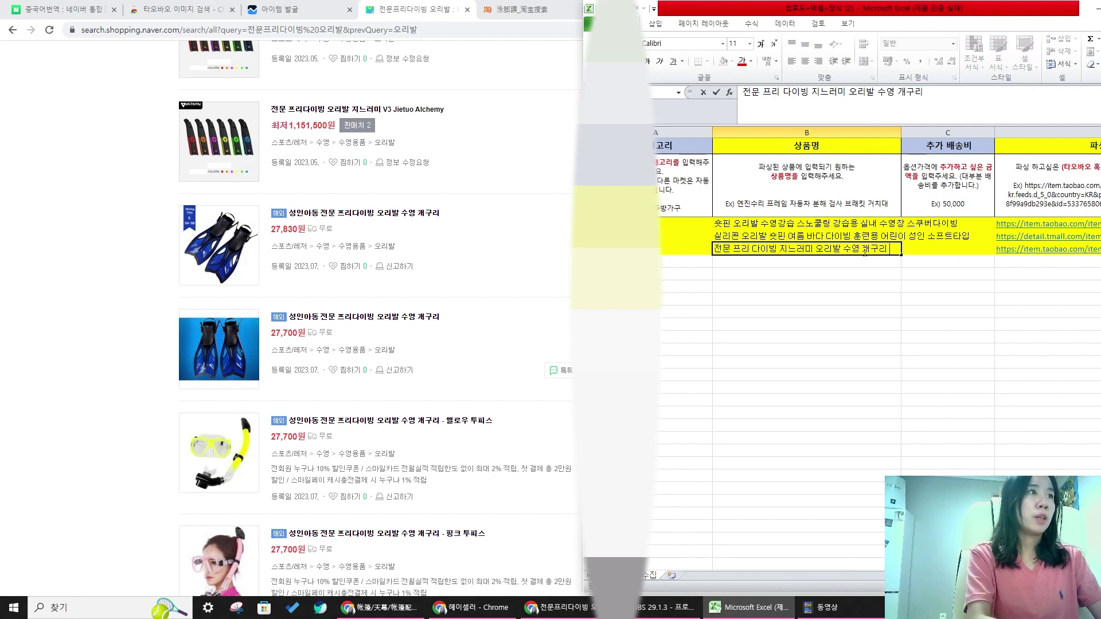
- Add 롱핀 풋포켓 핀 스노쿨링 to B5 after checking results, then select A3:D5
{"action": "left_click", "coordinate": [2, 498]}
{"action": "scroll", "coordinate": [506, 333], "scroll_direction": "down", "scroll_amount": 15}
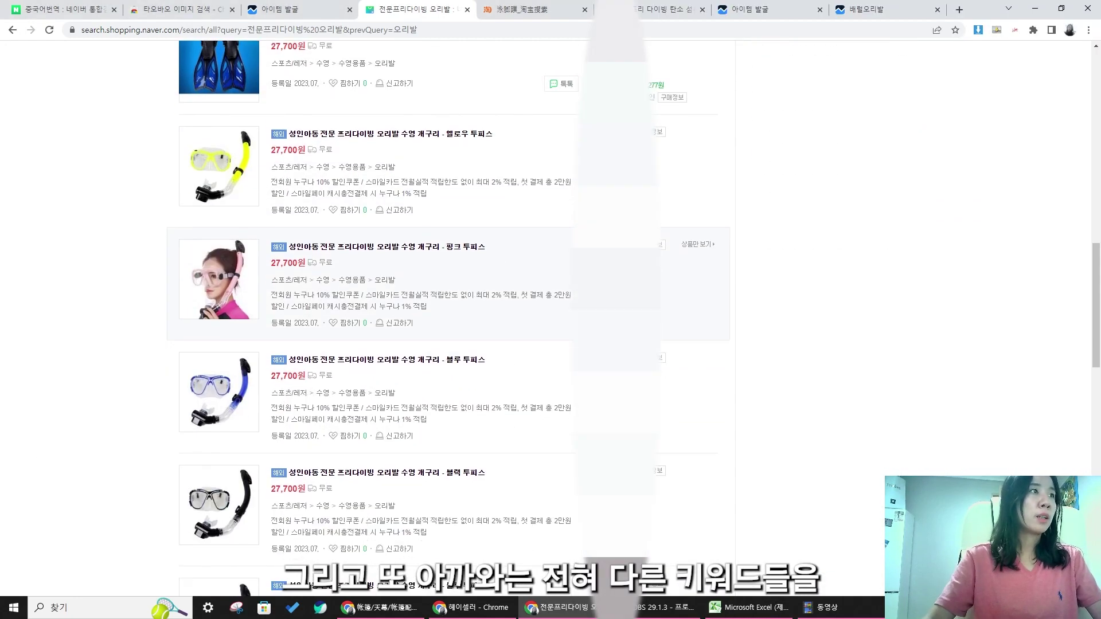
{"action": "scroll", "coordinate": [506, 334], "scroll_direction": "down", "scroll_amount": 8}
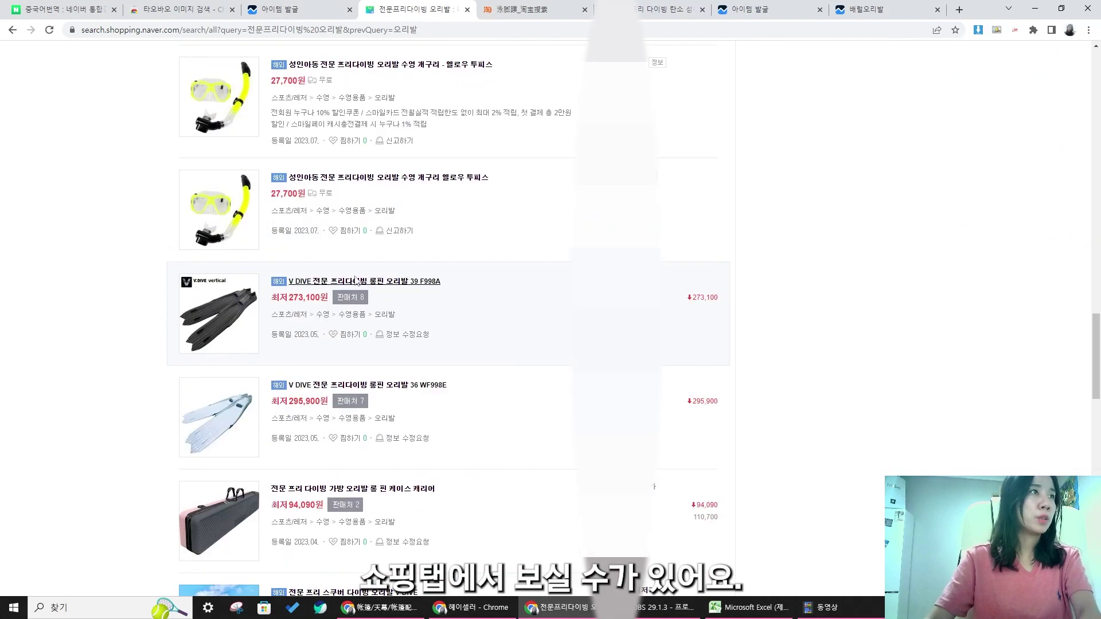
{"action": "left_click", "coordinate": [721, 617]}
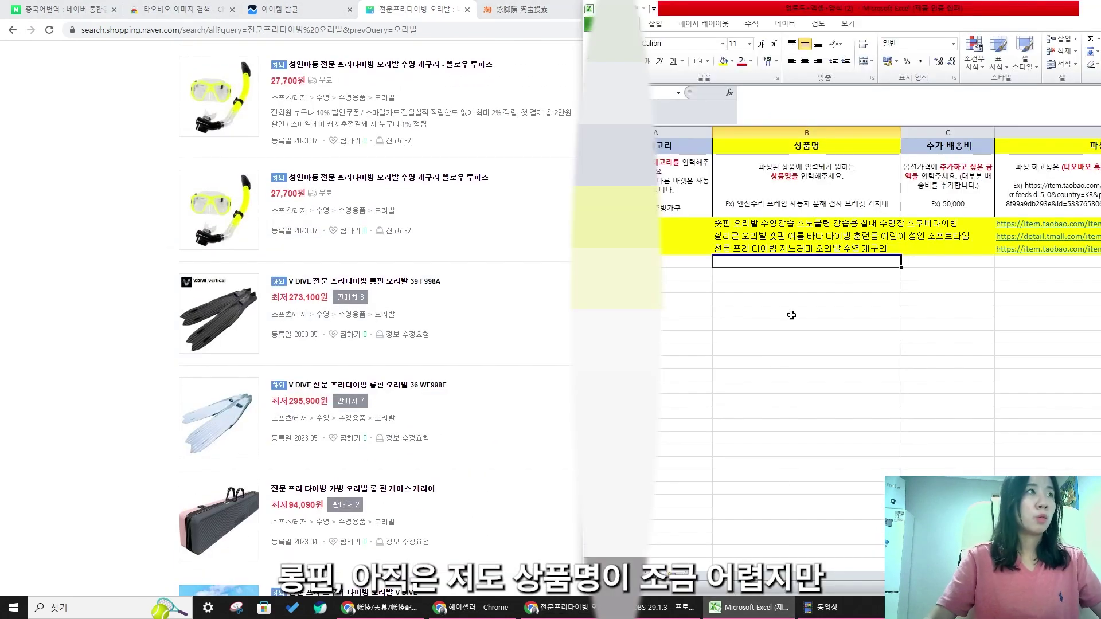
{"action": "double_click", "coordinate": [897, 252]}
{"action": "type", "text": "ㄹ"}
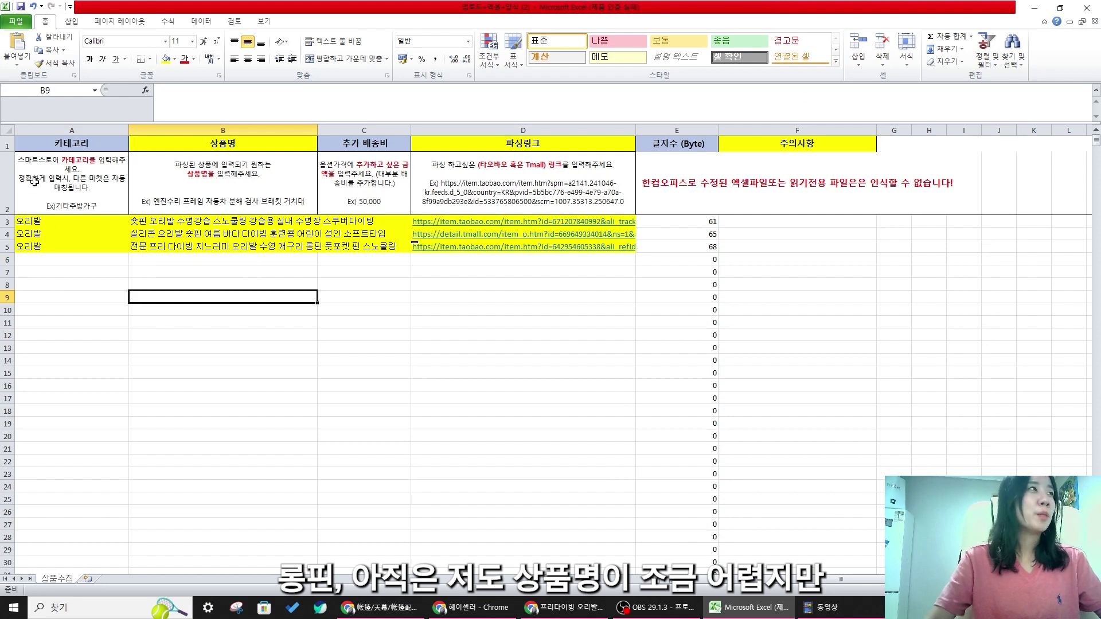
{"action": "left_click_drag", "start_coordinate": [35, 221], "coordinate": [565, 248]}
{"action": "left_click_drag", "start_coordinate": [25, 218], "coordinate": [577, 248]}
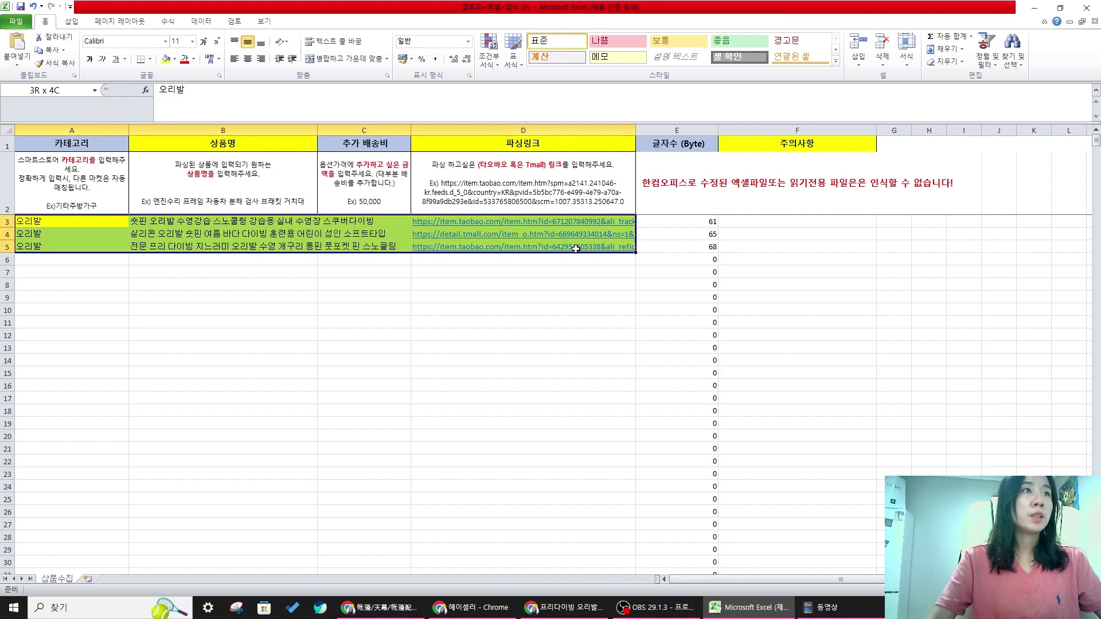
- Enter group number 1 in G3:G5 for the three swim-fin rows
{"action": "left_click", "coordinate": [842, 220]}
{"action": "left_click", "coordinate": [906, 225]}
{"action": "type", "text": "1"}
{"action": "key", "text": "Return"}
{"action": "type", "text": "1"}
{"action": "left_click", "coordinate": [900, 258]}
{"action": "type", "text": "1"}
{"action": "left_click", "coordinate": [900, 270]}
- Fill group number 2 into column G for rows 6 to 8
{"action": "left_click", "coordinate": [904, 308]}
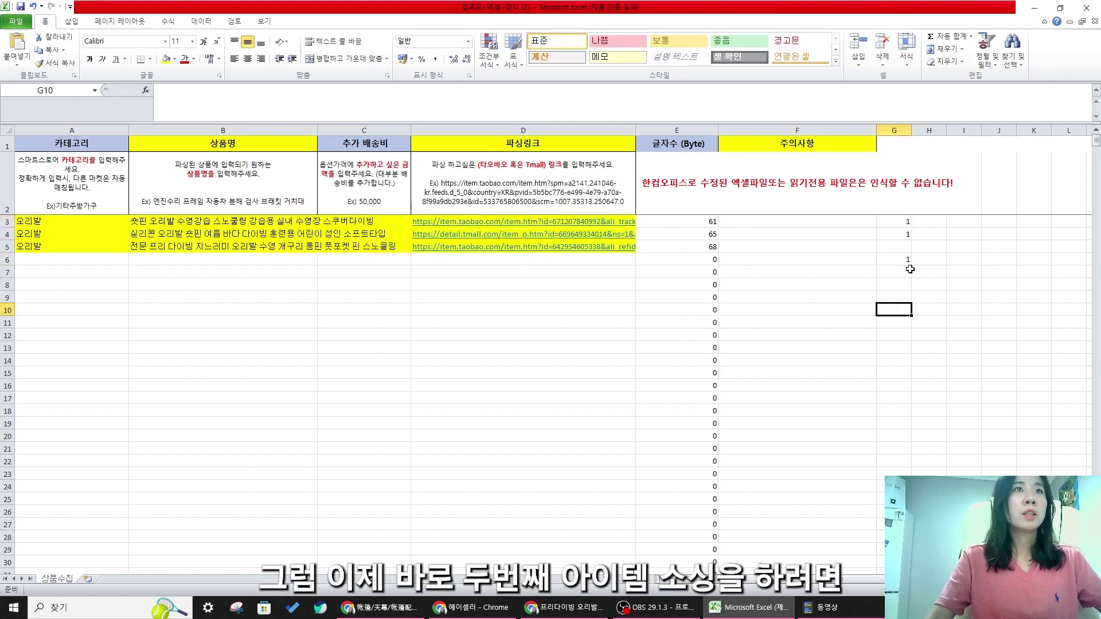
{"action": "type", "text": "2"}
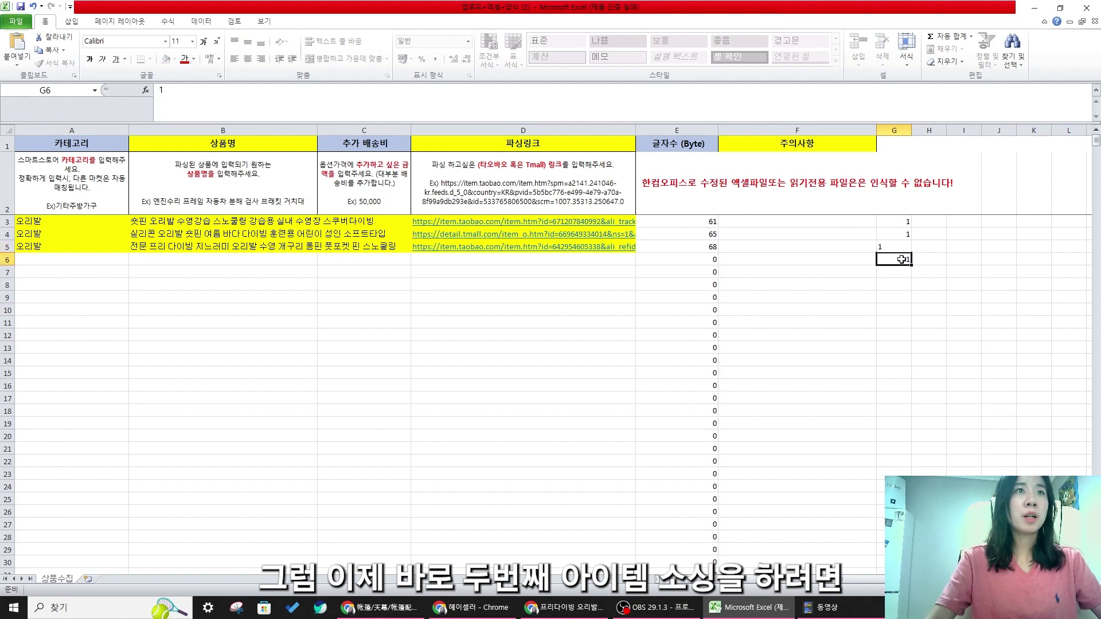
{"action": "left_click_drag", "start_coordinate": [897, 272], "coordinate": [62, 263]}
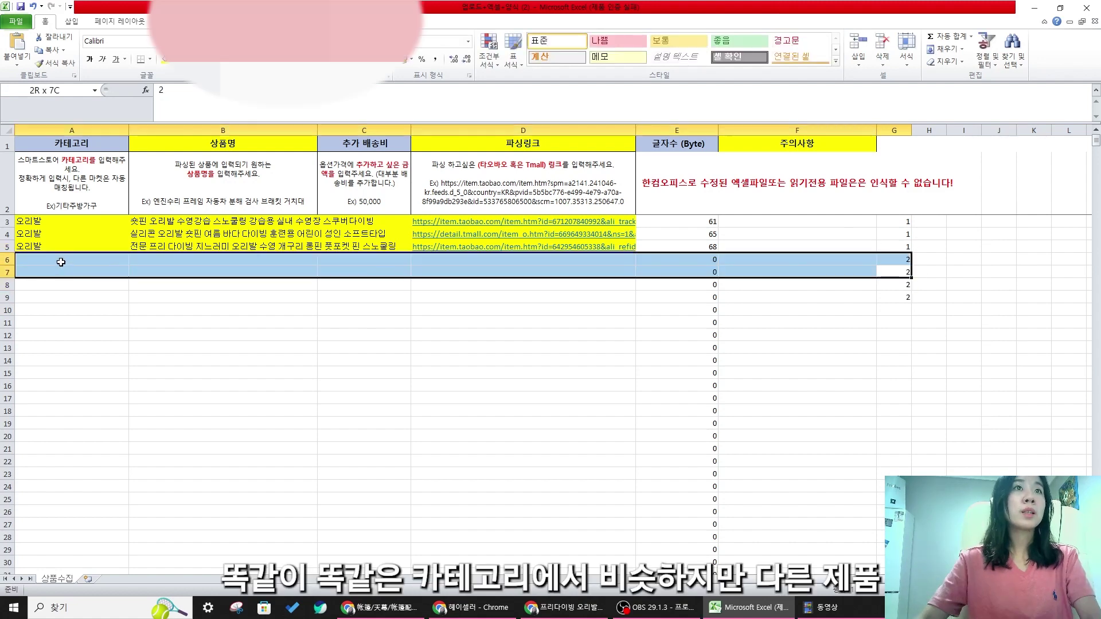
{"action": "left_click", "coordinate": [688, 310]}
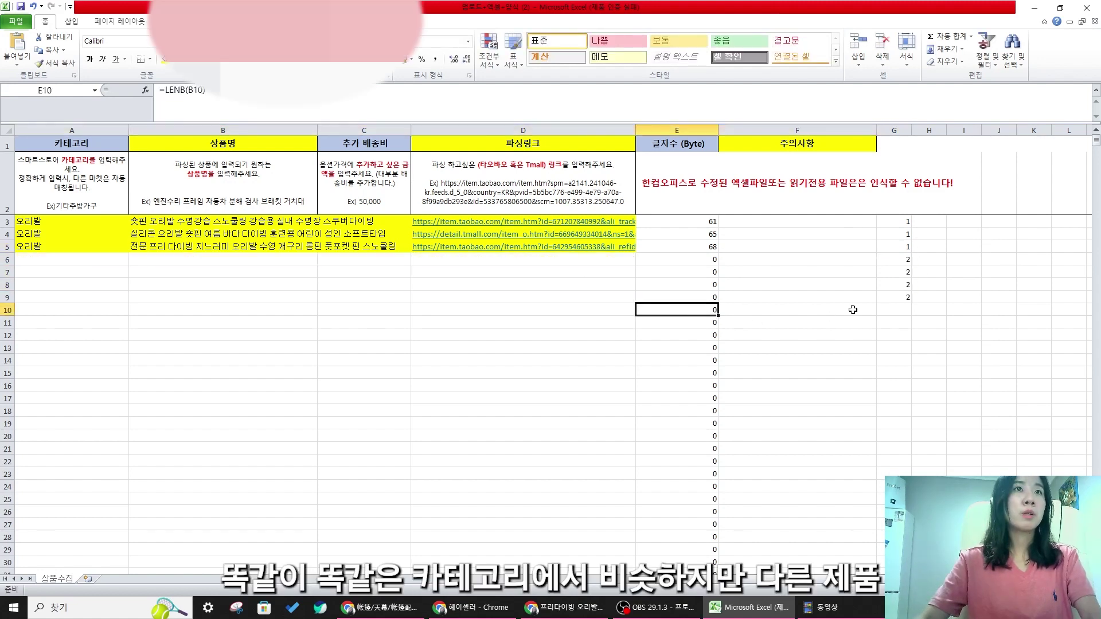
{"action": "key", "text": "Down"}
{"action": "key", "text": "Down"}
{"action": "key", "text": "Down"}
{"action": "left_click_drag", "start_coordinate": [893, 280], "coordinate": [63, 285]}
{"action": "left_click", "coordinate": [298, 295]}
{"action": "left_click", "coordinate": [399, 371]}
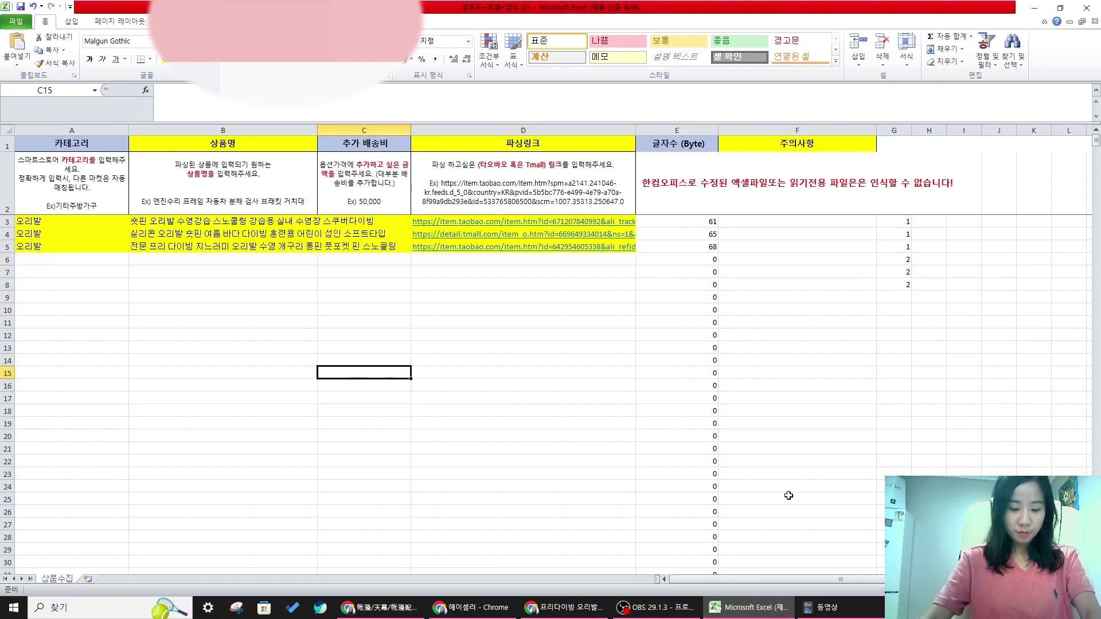
- Review the three swim-fin rows, select shipping-cost cell C3 and minimize Excel
{"action": "left_click_drag", "start_coordinate": [56, 218], "coordinate": [893, 247]}
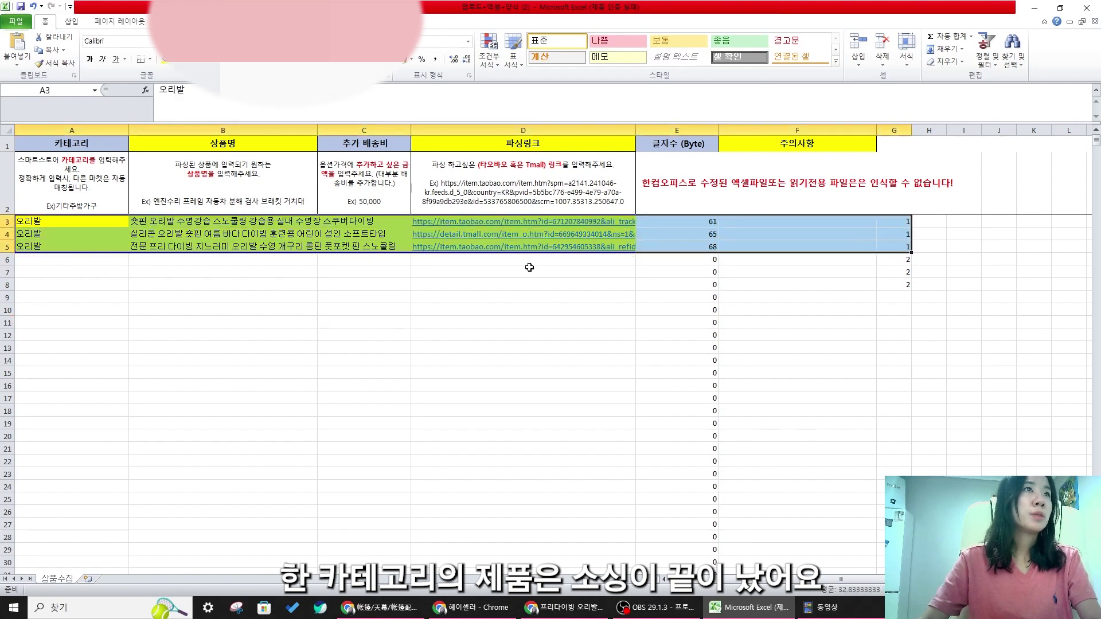
{"action": "left_click", "coordinate": [525, 297]}
{"action": "left_click", "coordinate": [364, 221]}
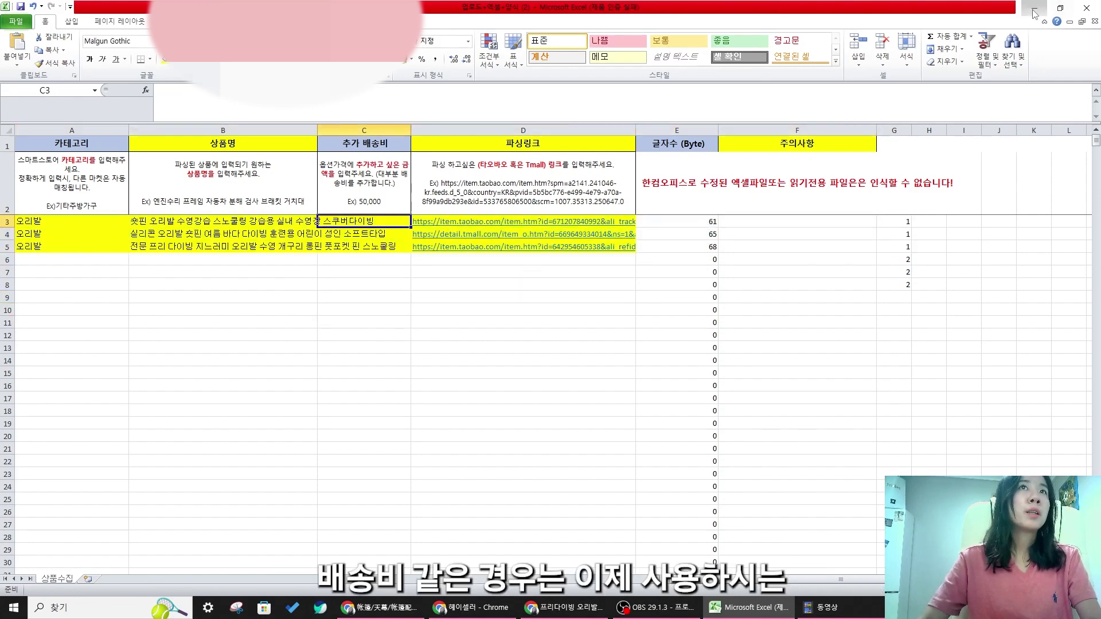
{"action": "left_click", "coordinate": [1035, 10]}
- Search 고릴라로지스 on Naver and open the Gorilla Logis overseas shipping rate table
{"action": "left_click", "coordinate": [62, 10]}
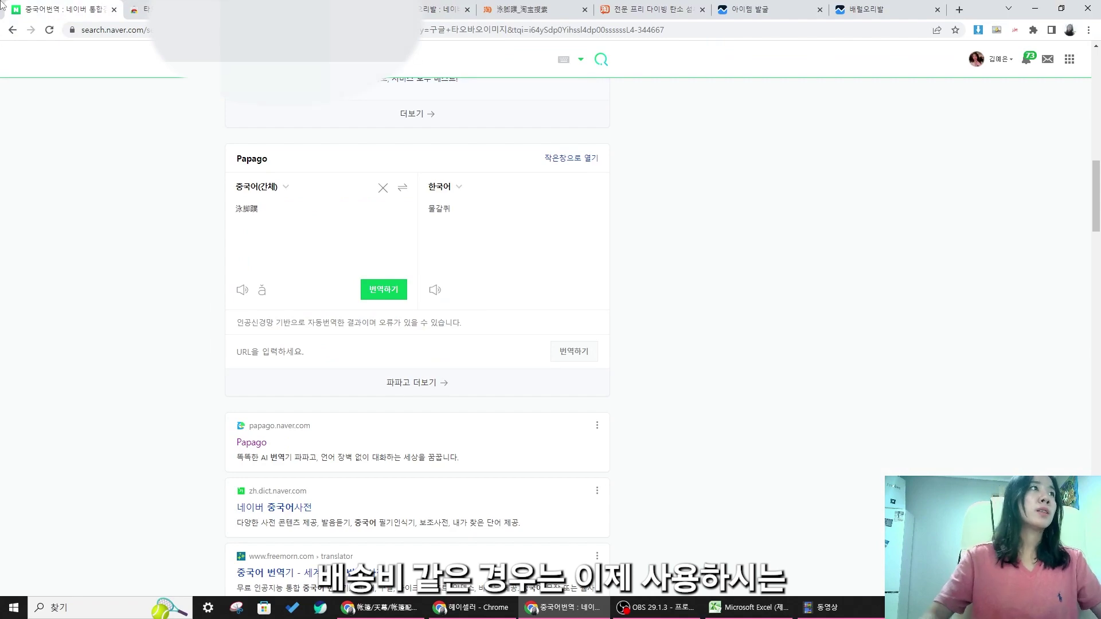
{"action": "type", "text": "고릴라로지스"}
{"action": "key", "text": "Return"}
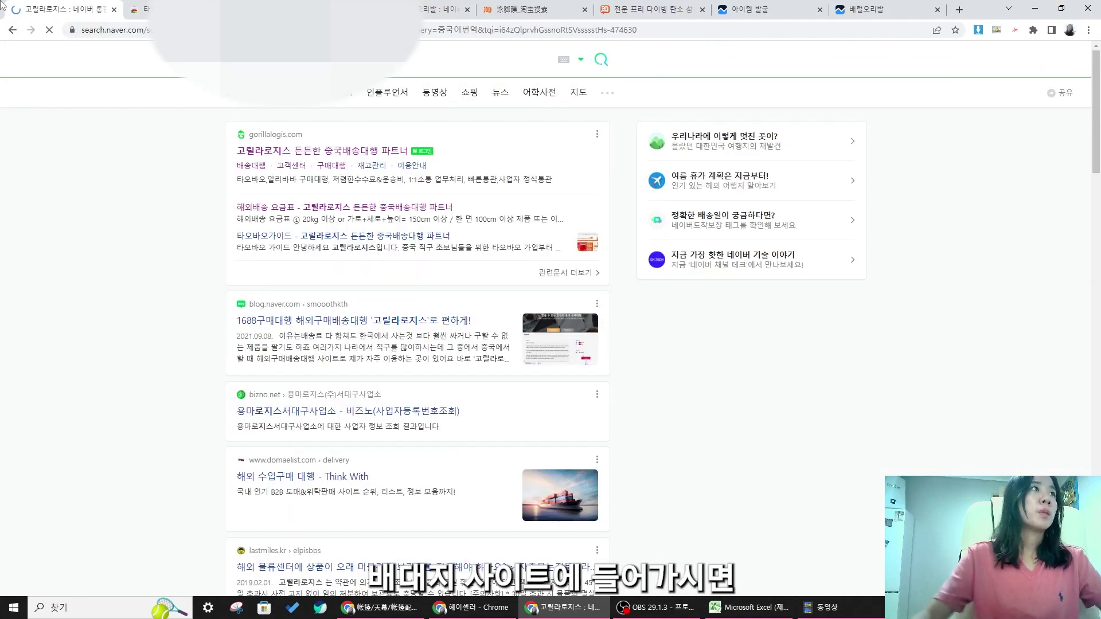
{"action": "left_click", "coordinate": [332, 167]}
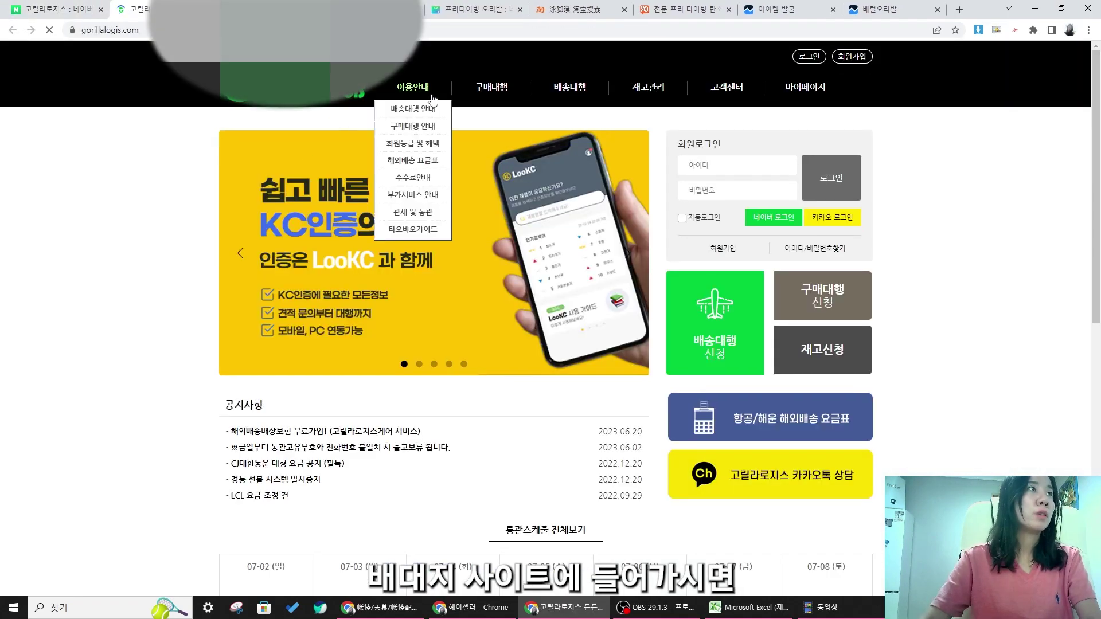
{"action": "mouse_move", "coordinate": [425, 139]}
{"action": "left_click", "coordinate": [422, 172]}
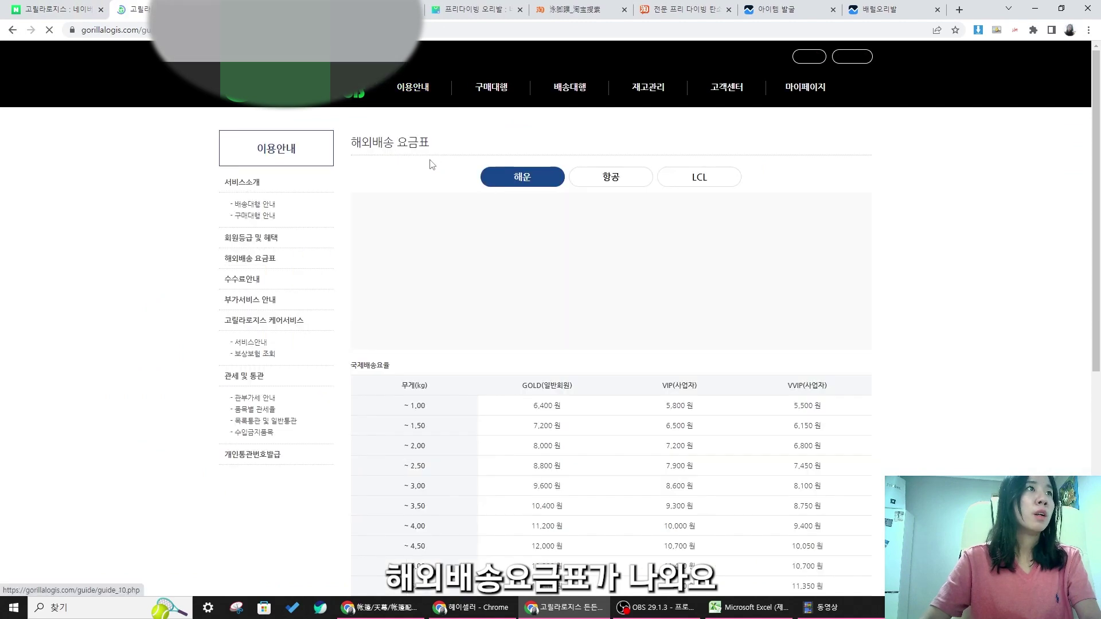
- Highlight the 9.00 kg sea-freight row (19,200 원), then return to the Excel spreadsheet
{"action": "scroll", "coordinate": [676, 447], "scroll_direction": "down", "scroll_amount": 10}
{"action": "scroll", "coordinate": [644, 459], "scroll_direction": "up", "scroll_amount": 5}
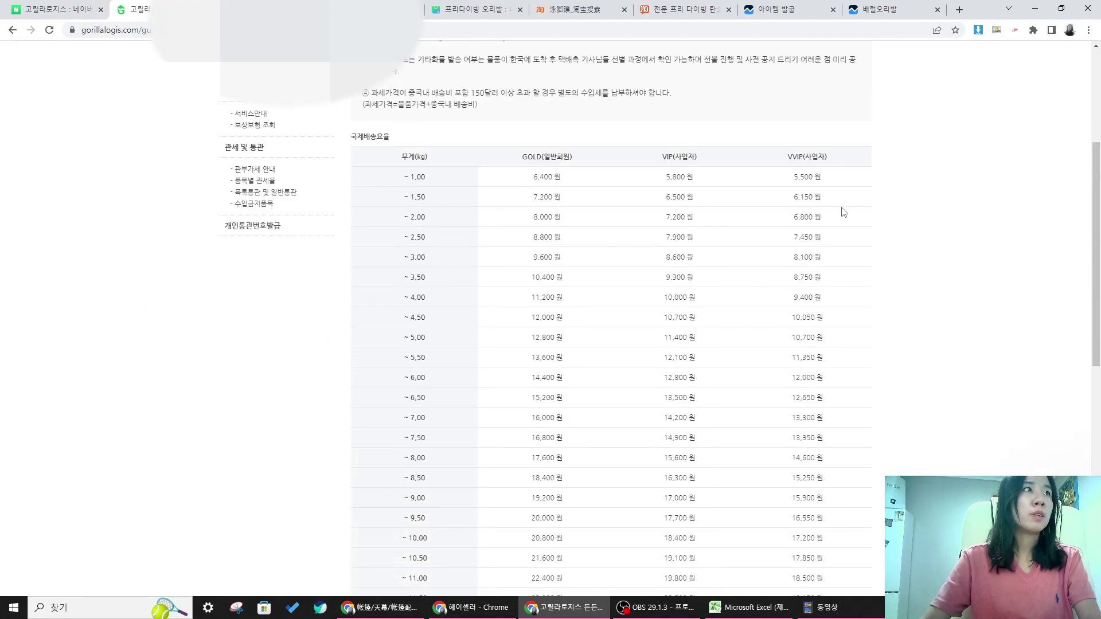
{"action": "left_click_drag", "start_coordinate": [520, 371], "coordinate": [606, 427]}
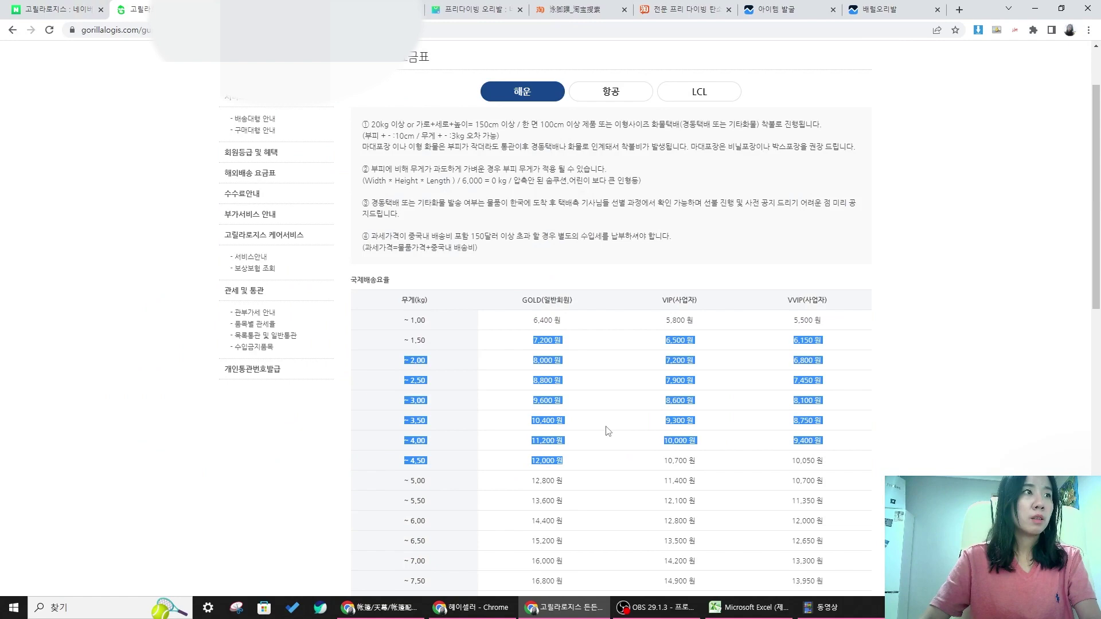
{"action": "left_click", "coordinate": [606, 426]}
{"action": "scroll", "coordinate": [487, 350], "scroll_direction": "down", "scroll_amount": 4}
{"action": "scroll", "coordinate": [833, 336], "scroll_direction": "down", "scroll_amount": 3}
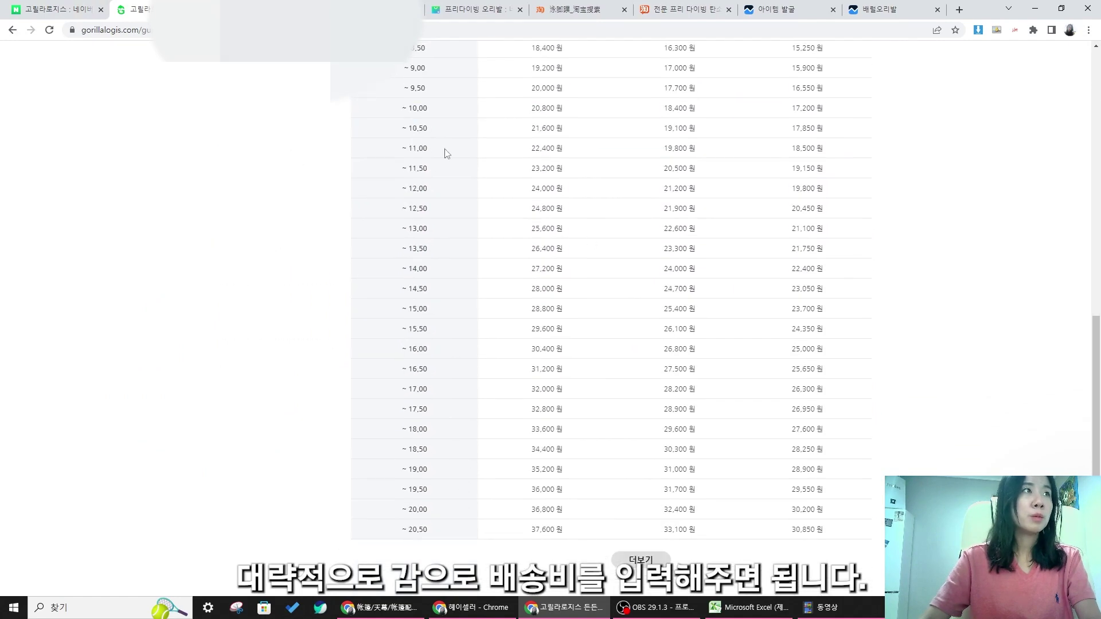
{"action": "left_click", "coordinate": [790, 219]}
{"action": "left_click_drag", "start_coordinate": [367, 253], "coordinate": [843, 293]}
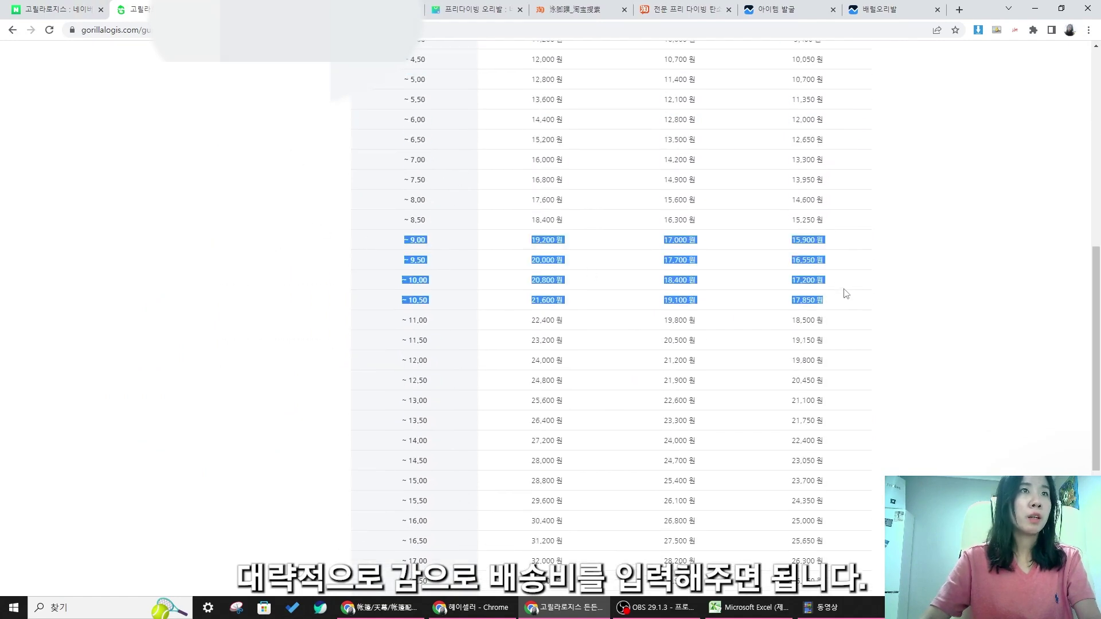
{"action": "left_click", "coordinate": [405, 258]}
{"action": "left_click_drag", "start_coordinate": [744, 272], "coordinate": [826, 275]}
{"action": "left_click", "coordinate": [837, 249]}
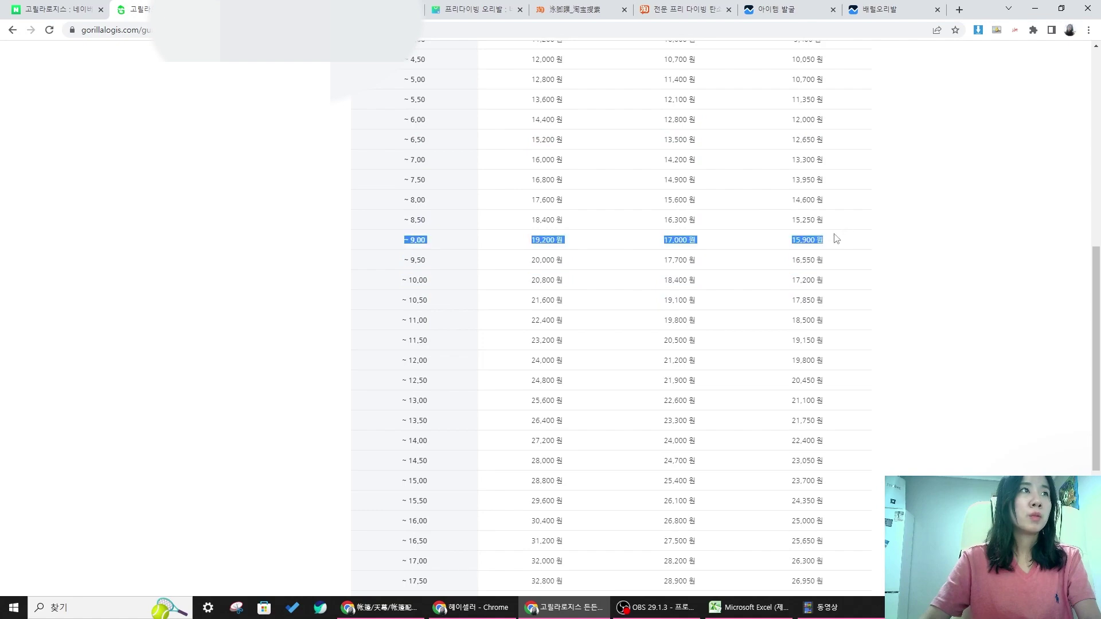
{"action": "left_click", "coordinate": [749, 608]}
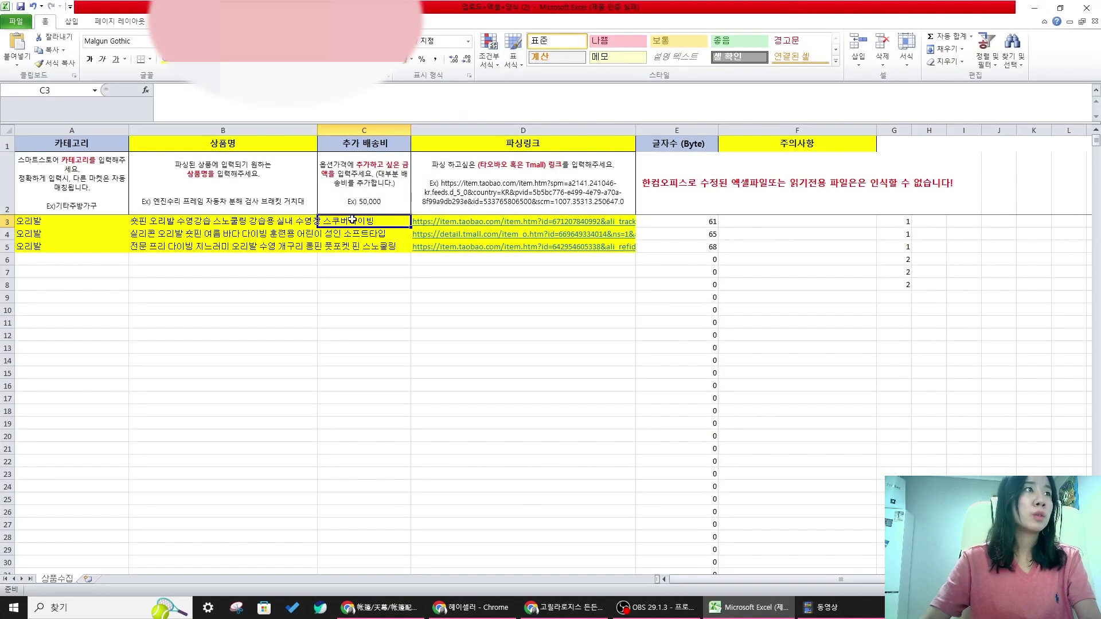
- Enter 15,900 as the 추가 배송비 in C3, C4 and C5 for the swim-fin rows
{"action": "type", "text": "159,"}
{"action": "type", "text": "000"}
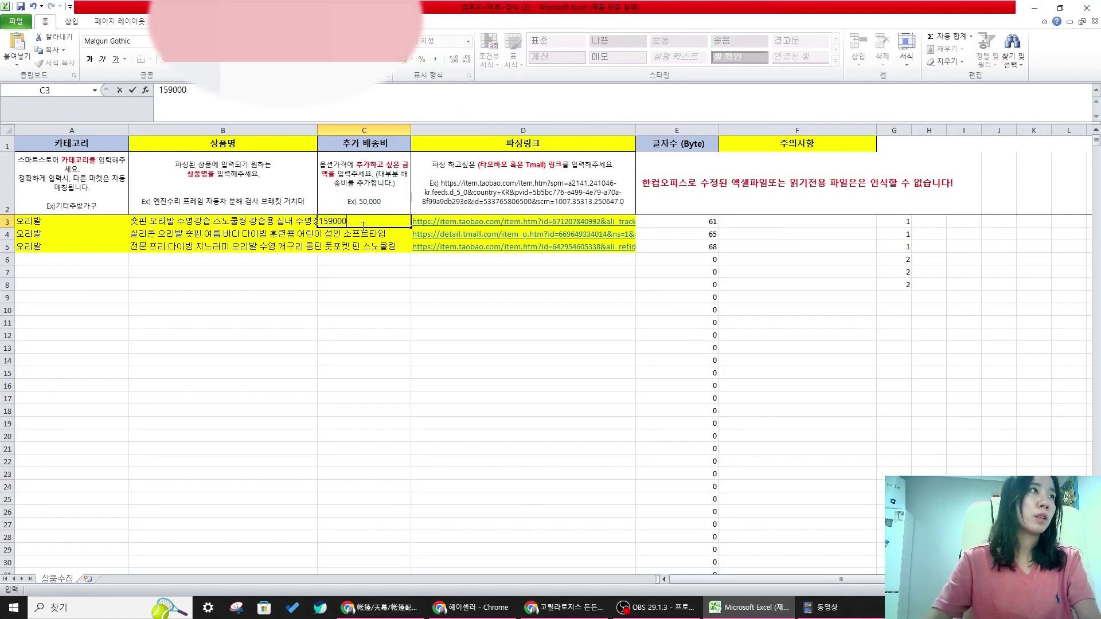
{"action": "key", "text": "Return"}
{"action": "type", "text": "15"}
{"action": "left_click", "coordinate": [363, 224]}
{"action": "type", "text": "15,900"}
{"action": "key", "text": "Return"}
{"action": "type", "text": "15900"}
{"action": "key", "text": "Return"}
{"action": "left_click_drag", "start_coordinate": [216, 224], "coordinate": [580, 247]}
{"action": "left_click", "coordinate": [561, 326]}
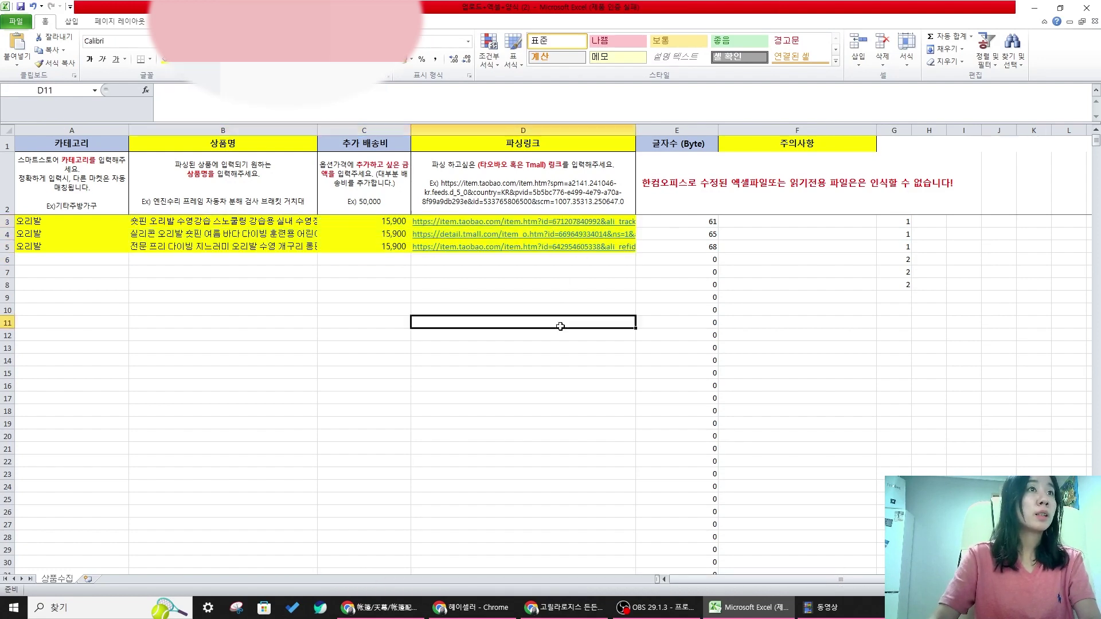
{"action": "left_click_drag", "start_coordinate": [26, 221], "coordinate": [634, 246]}
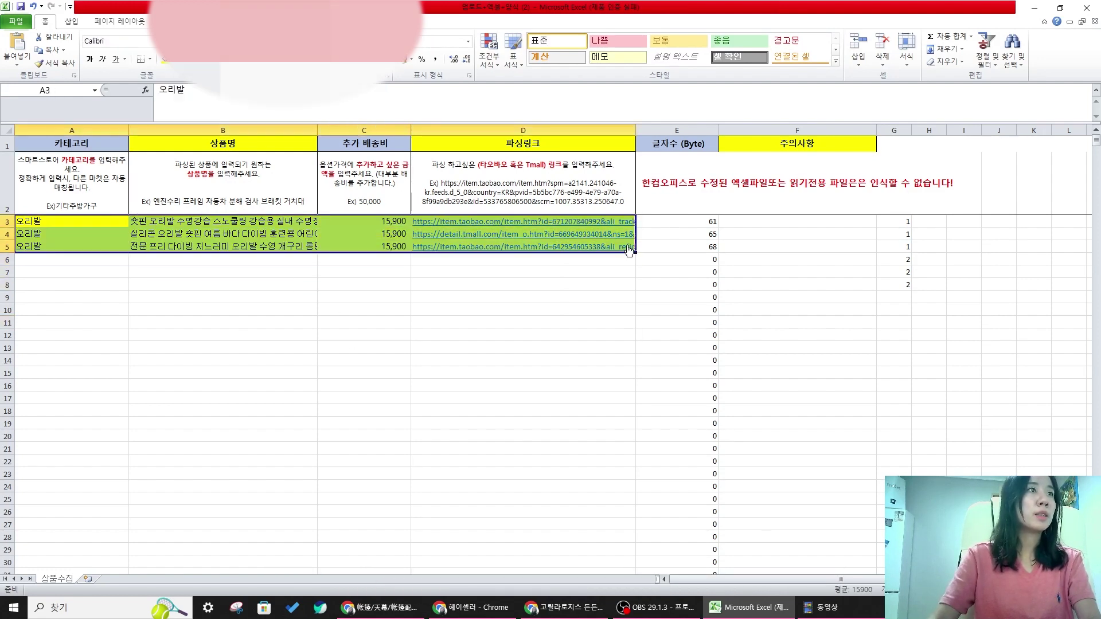
{"action": "left_click", "coordinate": [630, 272]}
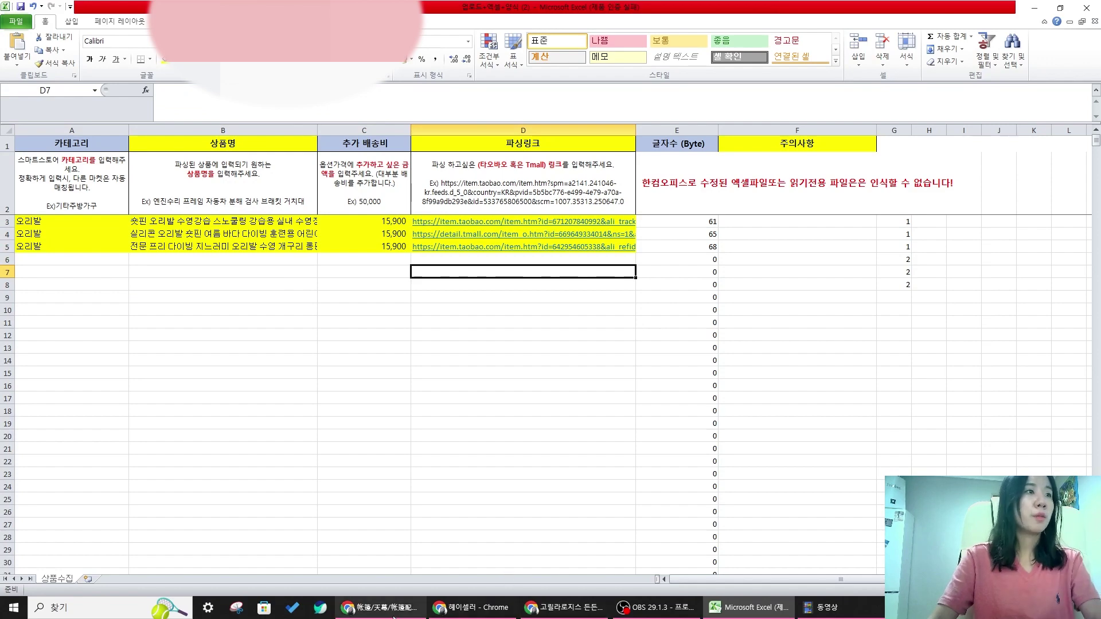
- Close the 아이템 발굴 tab and filter the 프리다이빙 오리발 results to 해외직구 listings
{"action": "left_click", "coordinate": [565, 608]}
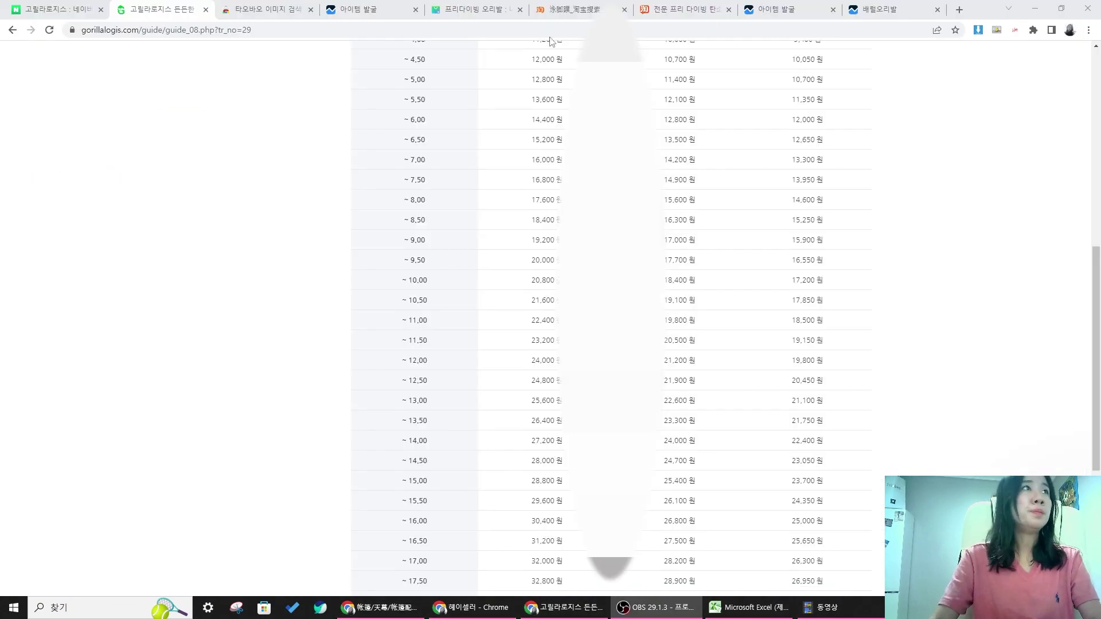
{"action": "left_click", "coordinate": [264, 11]}
{"action": "left_click", "coordinate": [379, 10]}
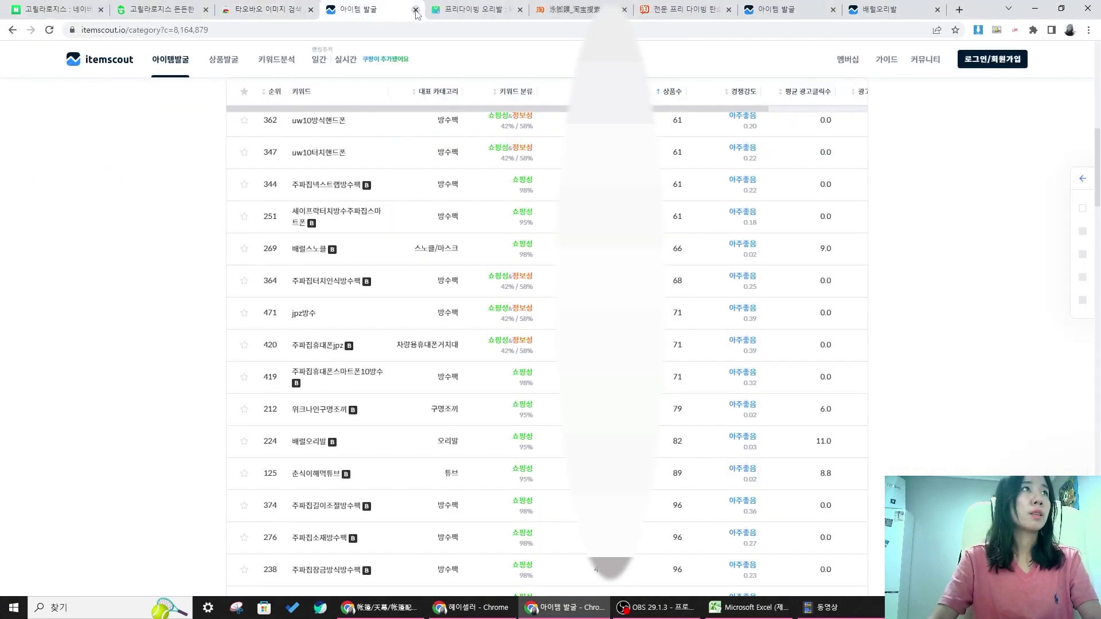
{"action": "left_click", "coordinate": [416, 9]}
{"action": "scroll", "coordinate": [509, 122], "scroll_direction": "up", "scroll_amount": 15}
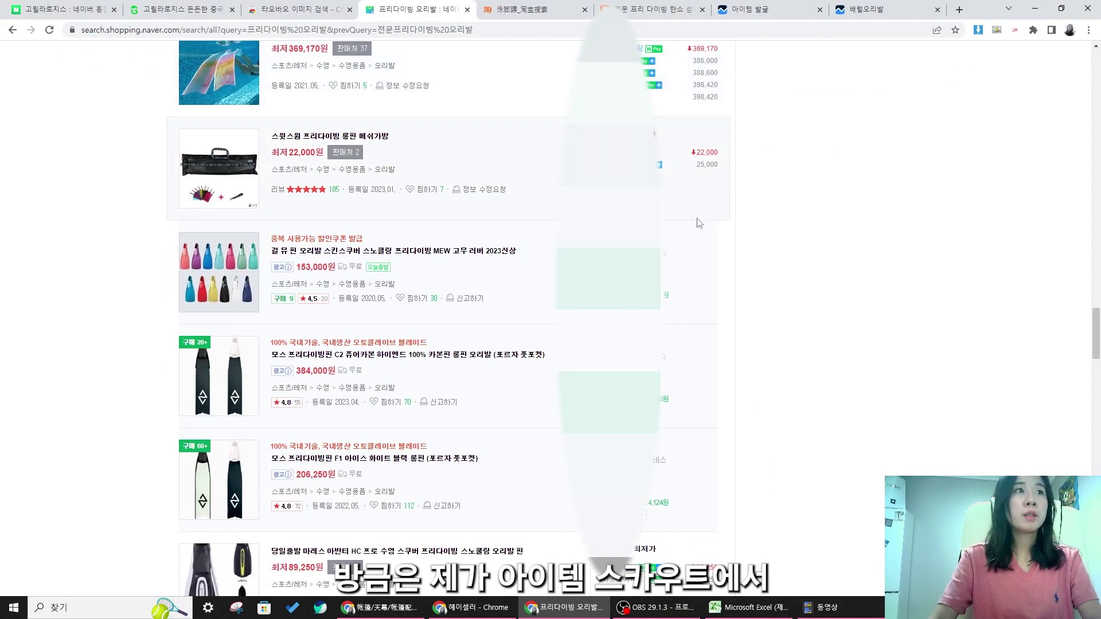
{"action": "scroll", "coordinate": [700, 224], "scroll_direction": "up", "scroll_amount": 15}
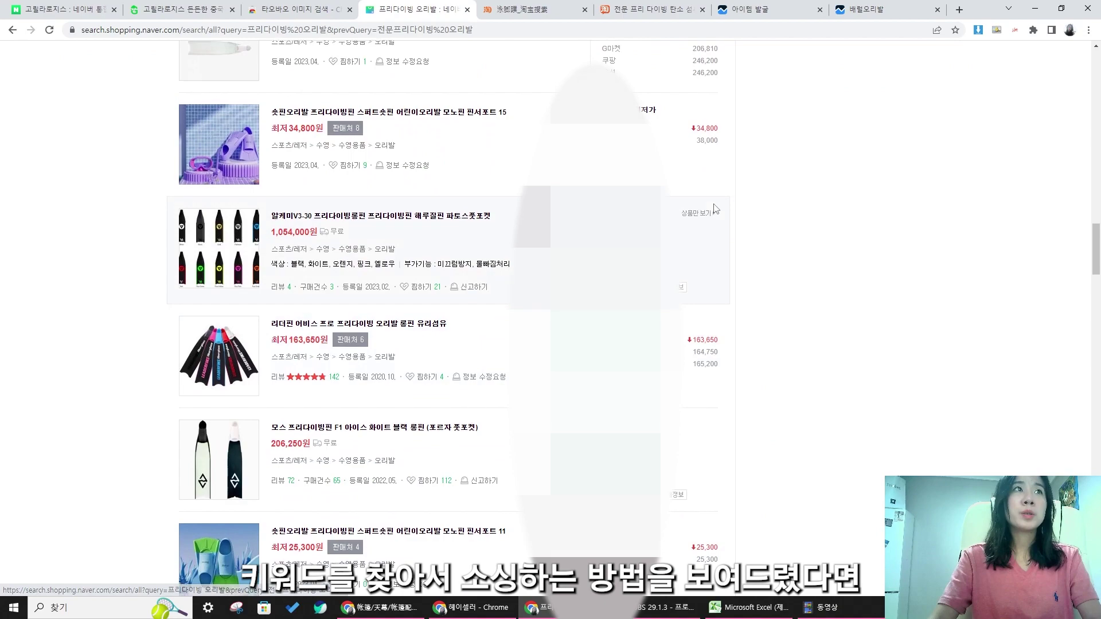
{"action": "scroll", "coordinate": [694, 187], "scroll_direction": "up", "scroll_amount": 5}
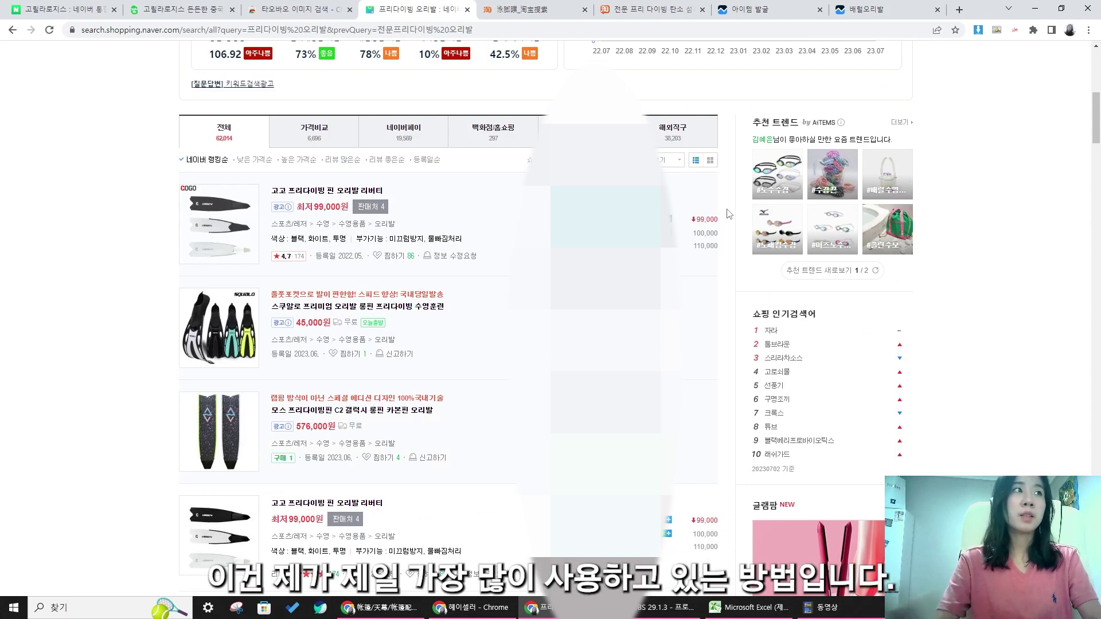
{"action": "left_click", "coordinate": [674, 132]}
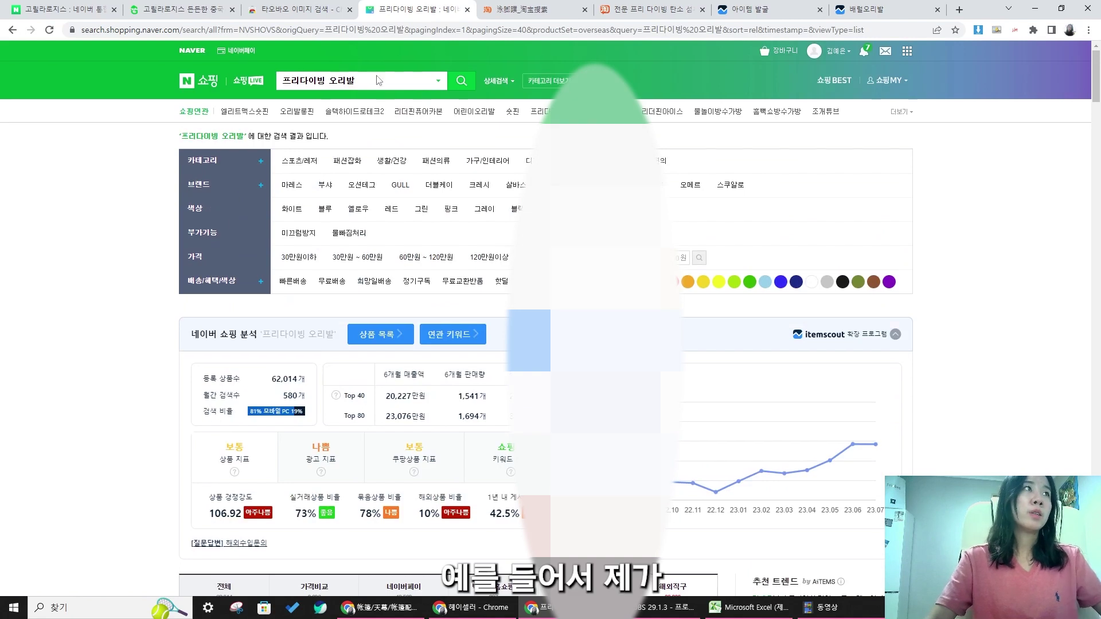
{"action": "left_click", "coordinate": [379, 80]}
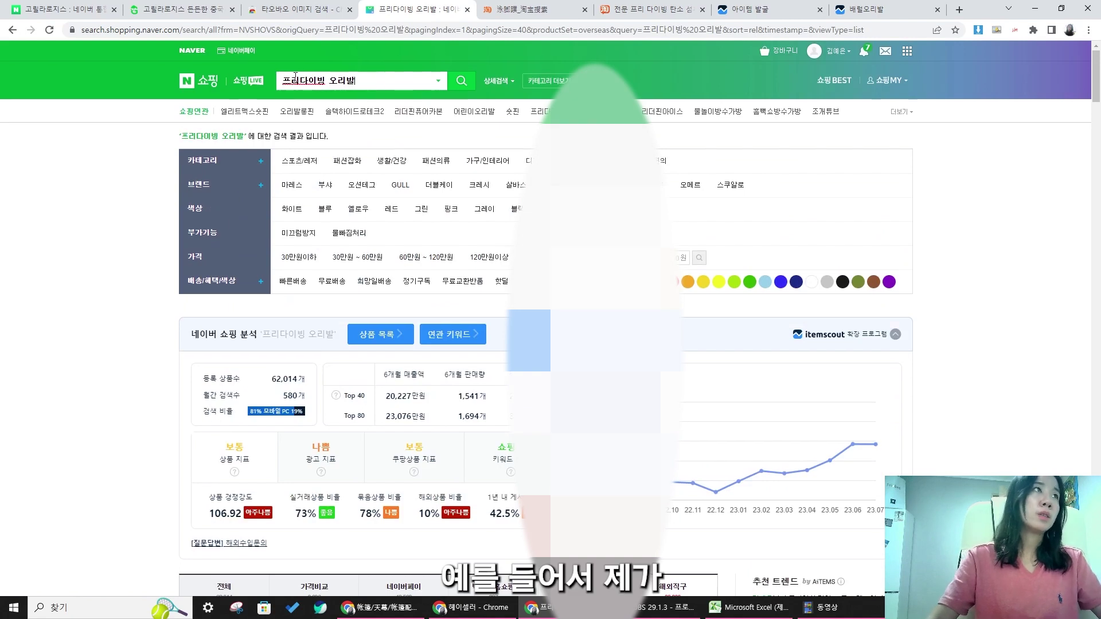
{"action": "type", "text": "ㄴㅎ농업용긔"}
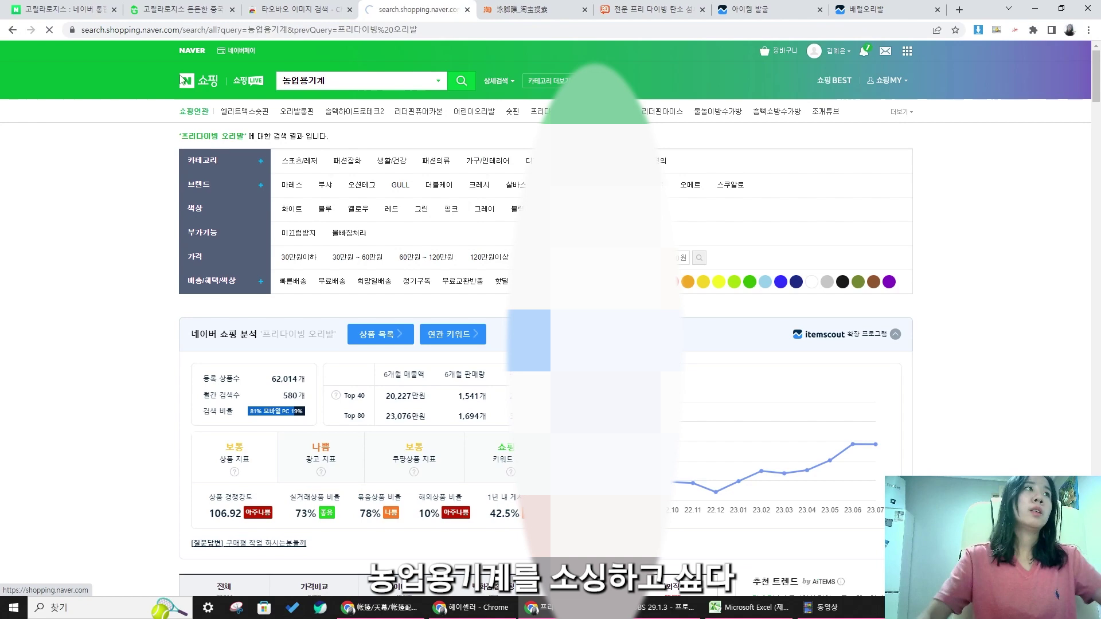
{"action": "scroll", "coordinate": [711, 265], "scroll_direction": "down", "scroll_amount": 2}
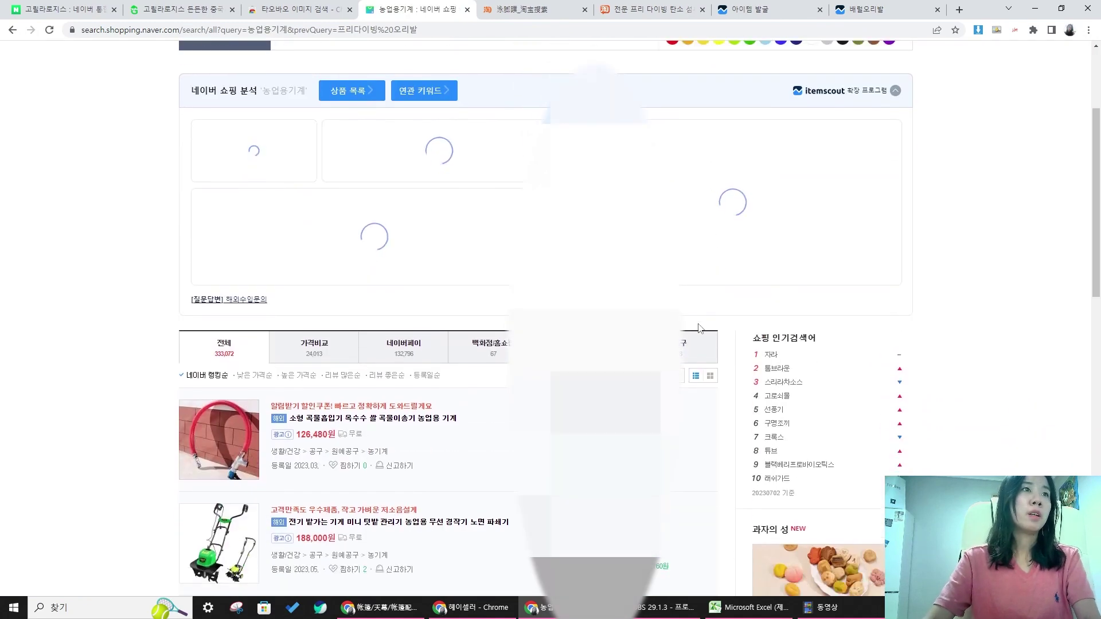
{"action": "scroll", "coordinate": [484, 136], "scroll_direction": "up", "scroll_amount": 2}
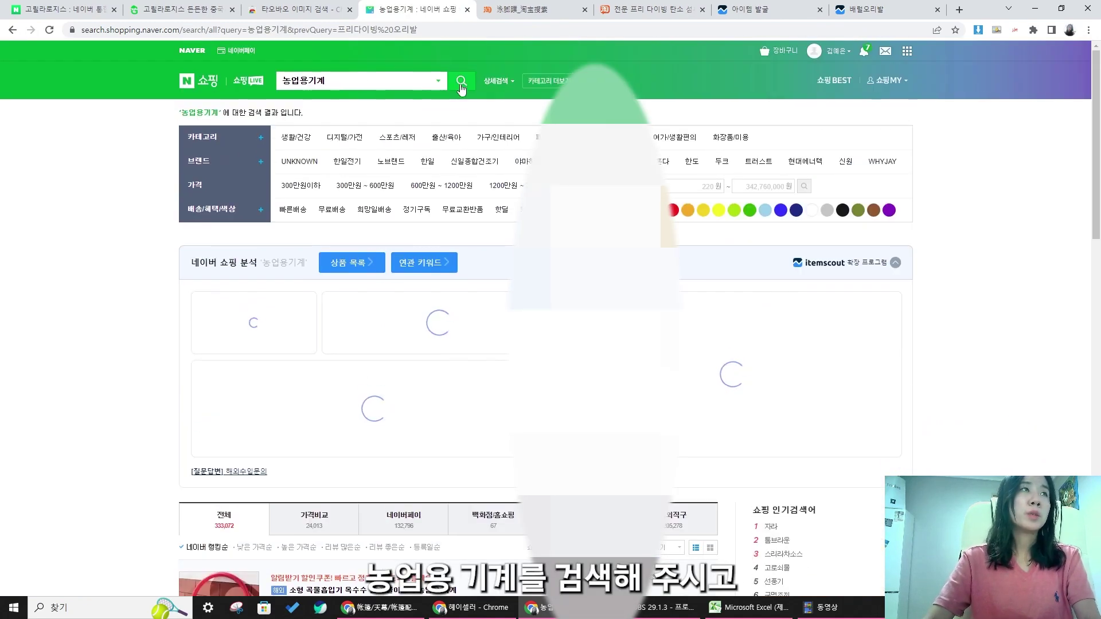
{"action": "scroll", "coordinate": [461, 89], "scroll_direction": "down", "scroll_amount": 5}
{"action": "left_click", "coordinate": [672, 172]}
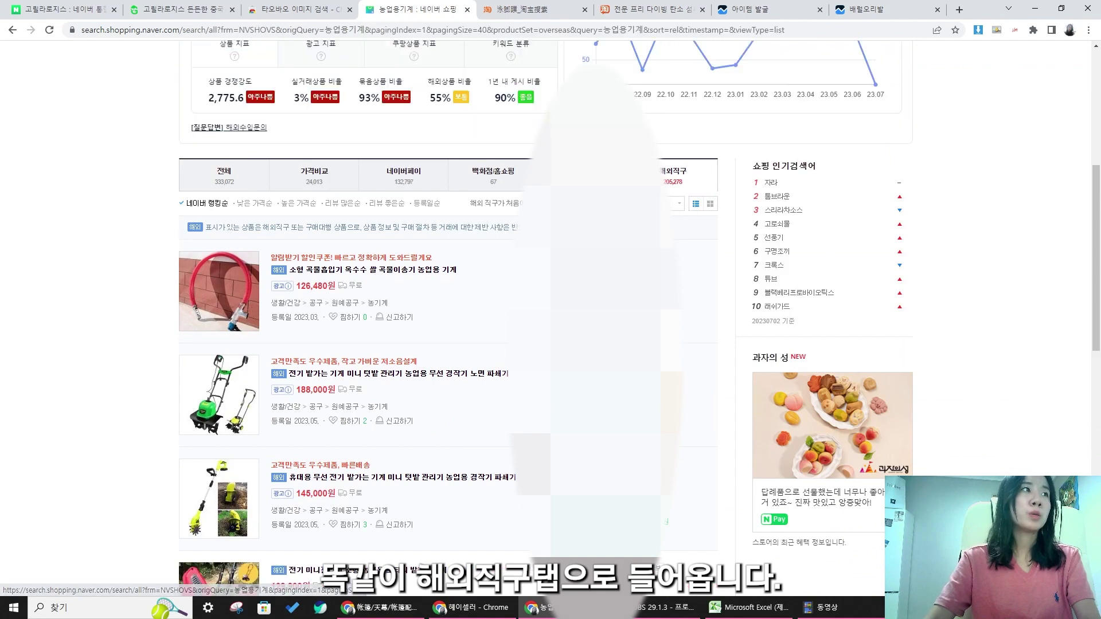
{"action": "scroll", "coordinate": [447, 318], "scroll_direction": "down", "scroll_amount": 5}
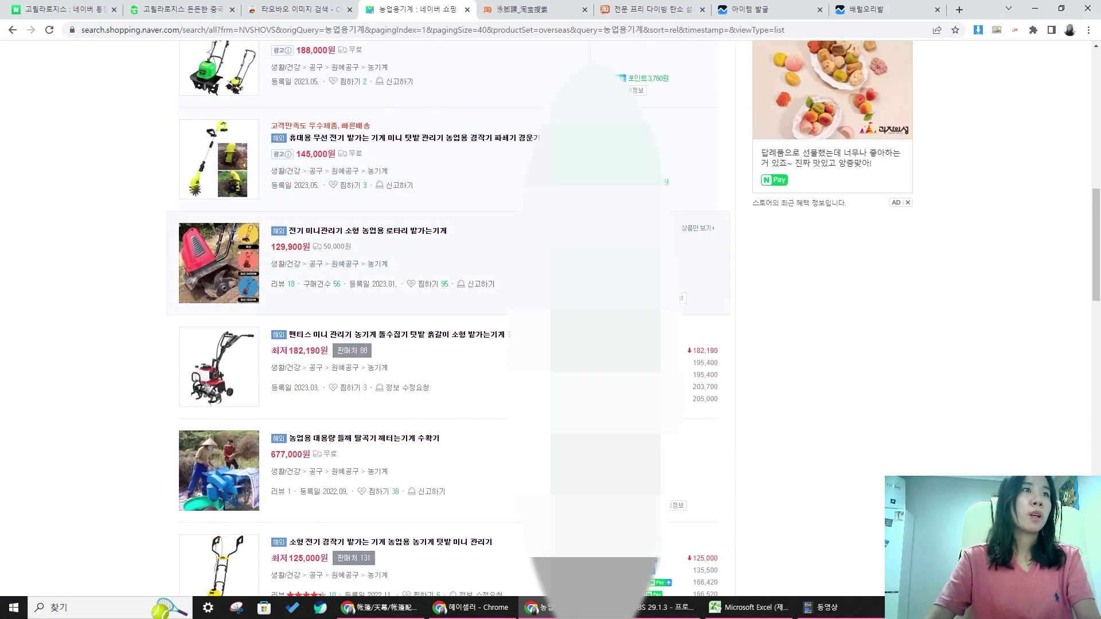
{"action": "scroll", "coordinate": [573, 276], "scroll_direction": "down", "scroll_amount": 5}
{"action": "scroll", "coordinate": [573, 276], "scroll_direction": "up", "scroll_amount": 2}
{"action": "scroll", "coordinate": [614, 264], "scroll_direction": "up", "scroll_amount": 3}
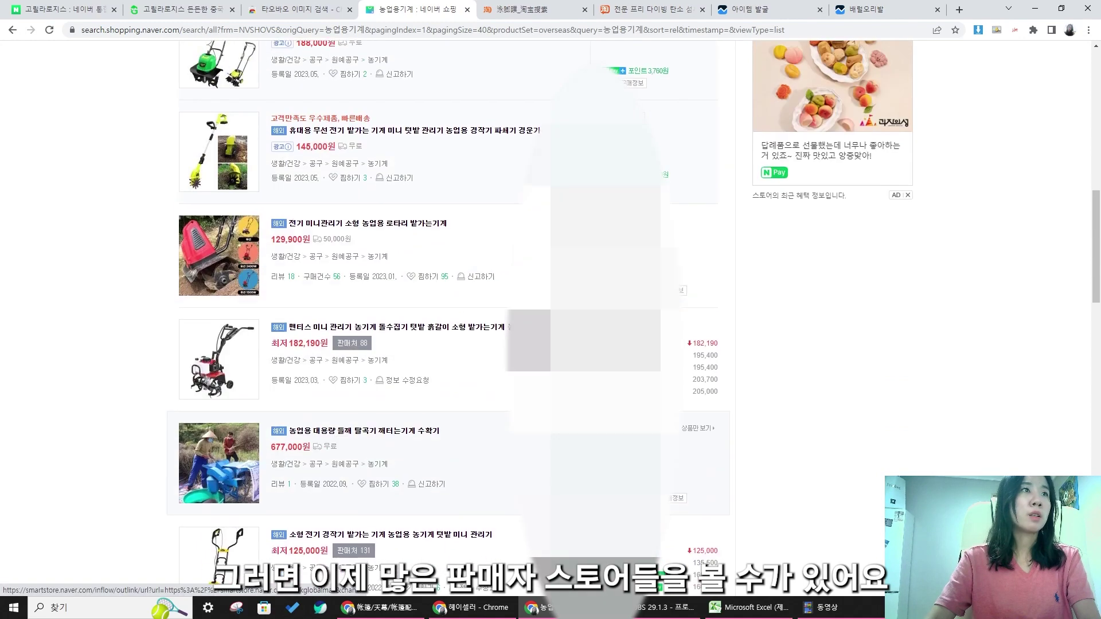
{"action": "left_click", "coordinate": [622, 223]}
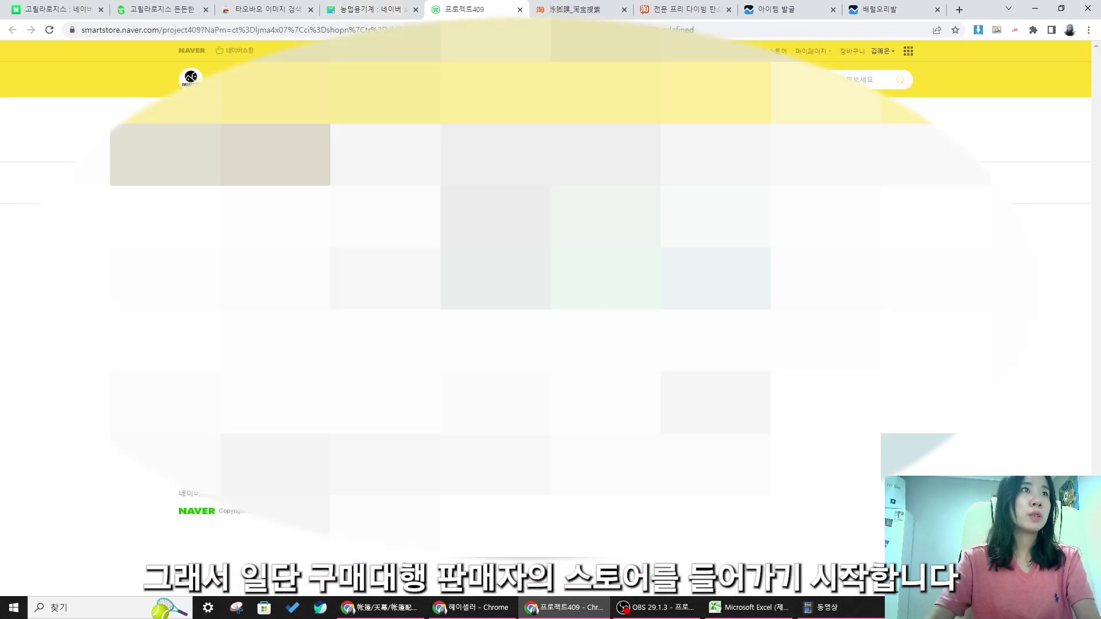
{"action": "scroll", "coordinate": [551, 310], "scroll_direction": "down", "scroll_amount": 5}
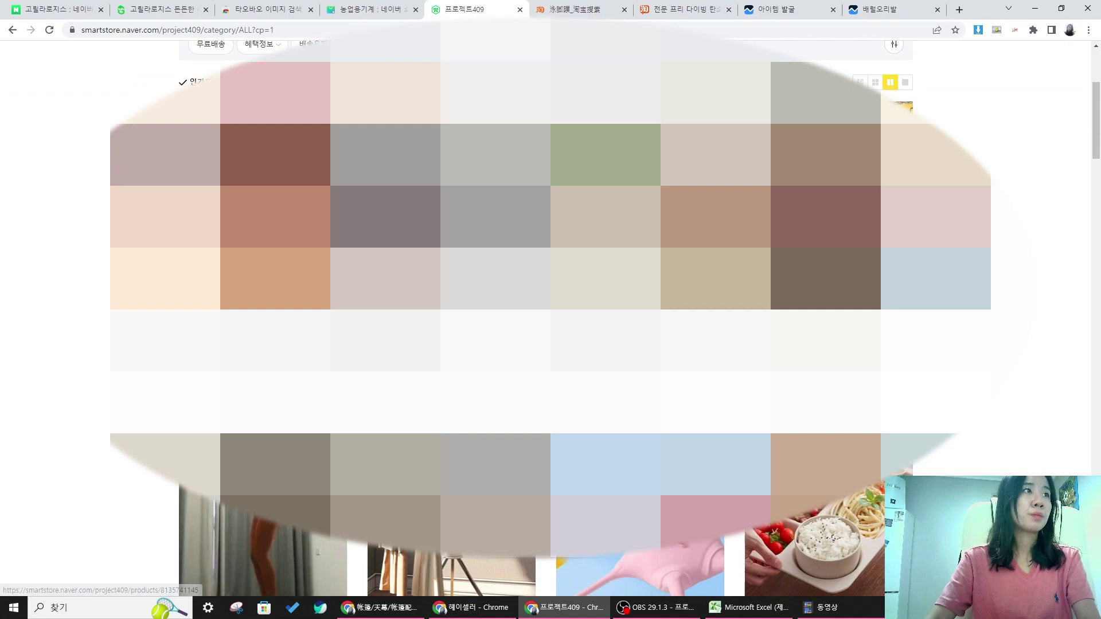
{"action": "scroll", "coordinate": [551, 309], "scroll_direction": "down", "scroll_amount": 15}
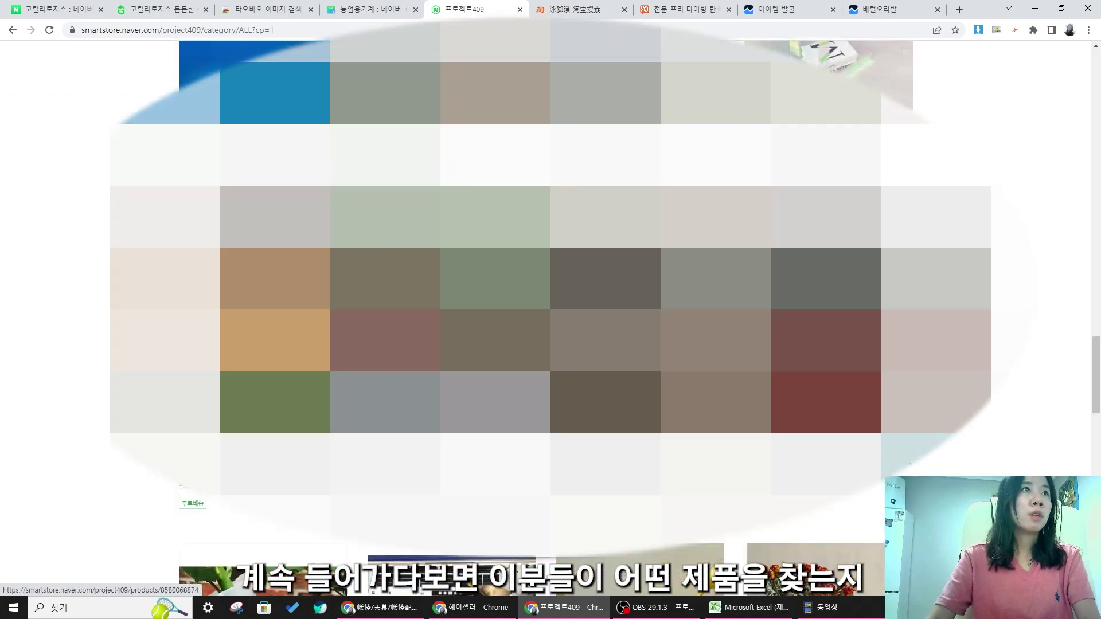
{"action": "scroll", "coordinate": [550, 310], "scroll_direction": "down", "scroll_amount": 5}
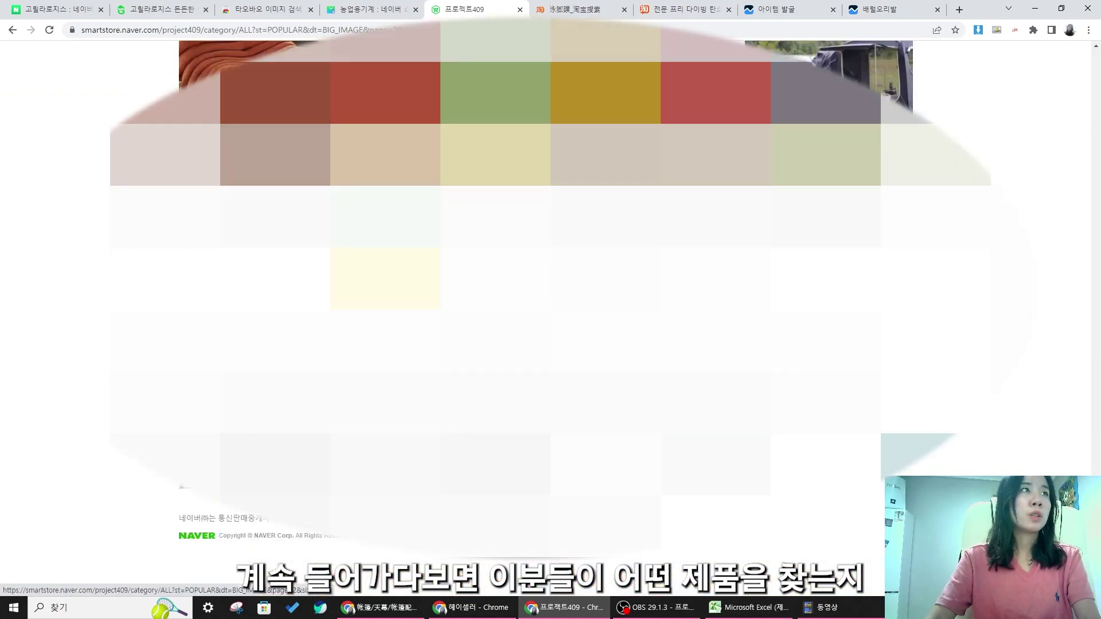
{"action": "left_click", "coordinate": [487, 341]}
{"action": "scroll", "coordinate": [488, 342], "scroll_direction": "down", "scroll_amount": 20}
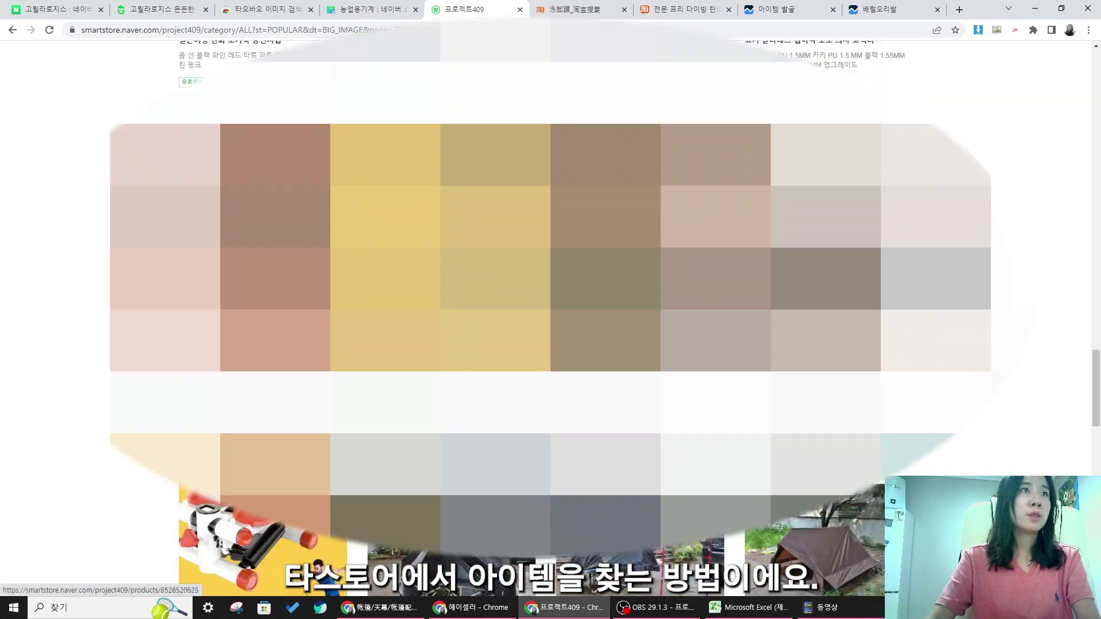
{"action": "scroll", "coordinate": [487, 341], "scroll_direction": "down", "scroll_amount": 8}
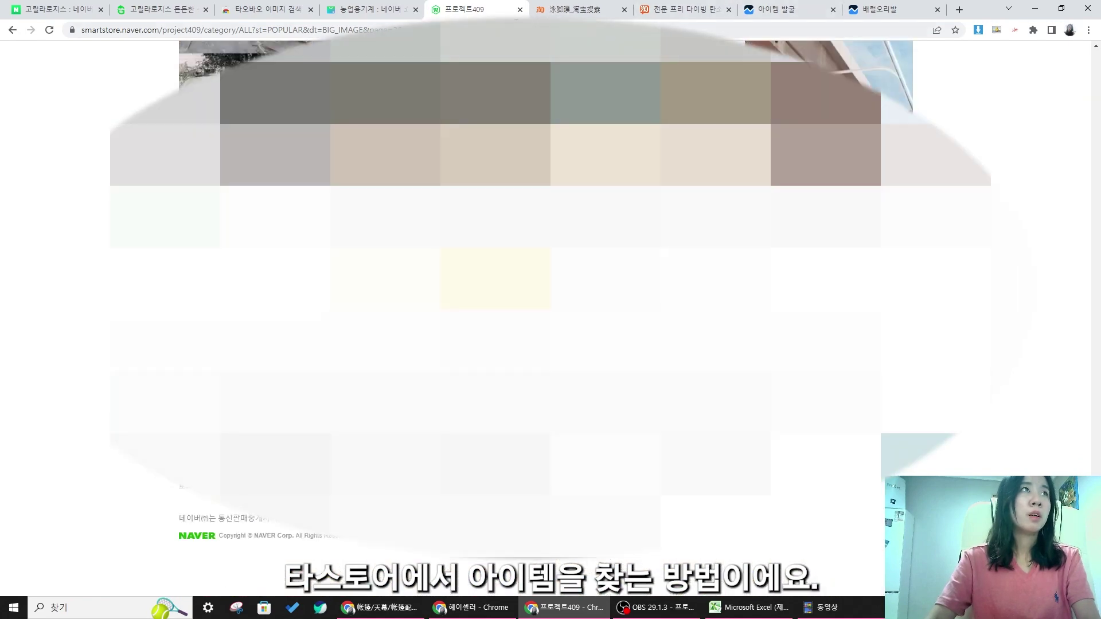
{"action": "left_click", "coordinate": [520, 10]}
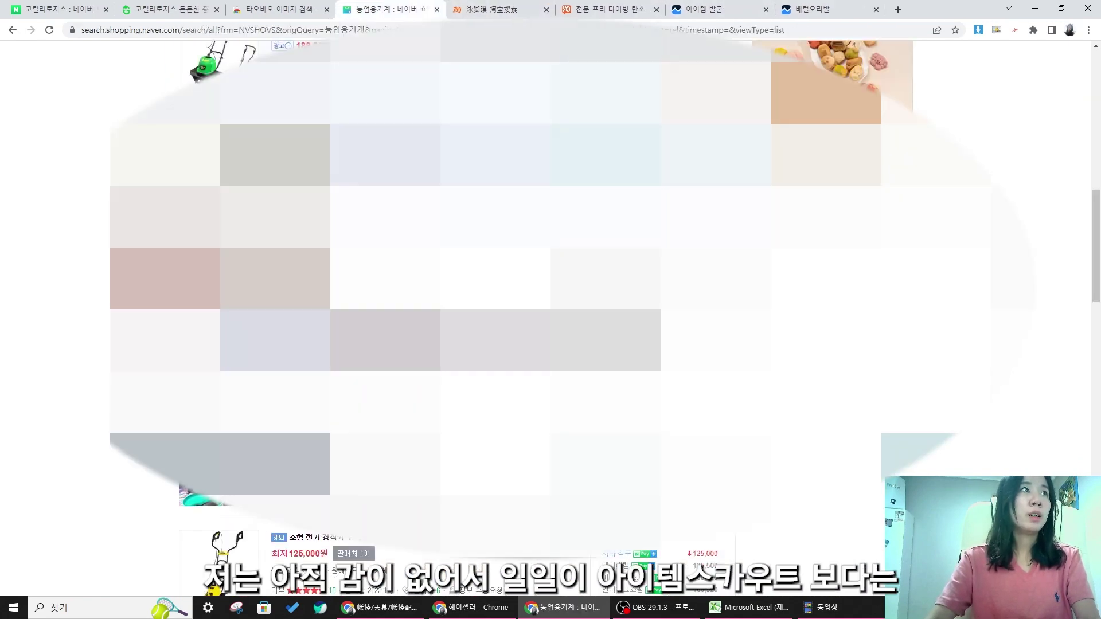
{"action": "scroll", "coordinate": [551, 310], "scroll_direction": "down", "scroll_amount": 1}
{"action": "scroll", "coordinate": [551, 309], "scroll_direction": "up", "scroll_amount": 1}
{"action": "scroll", "coordinate": [551, 309], "scroll_direction": "down", "scroll_amount": 10}
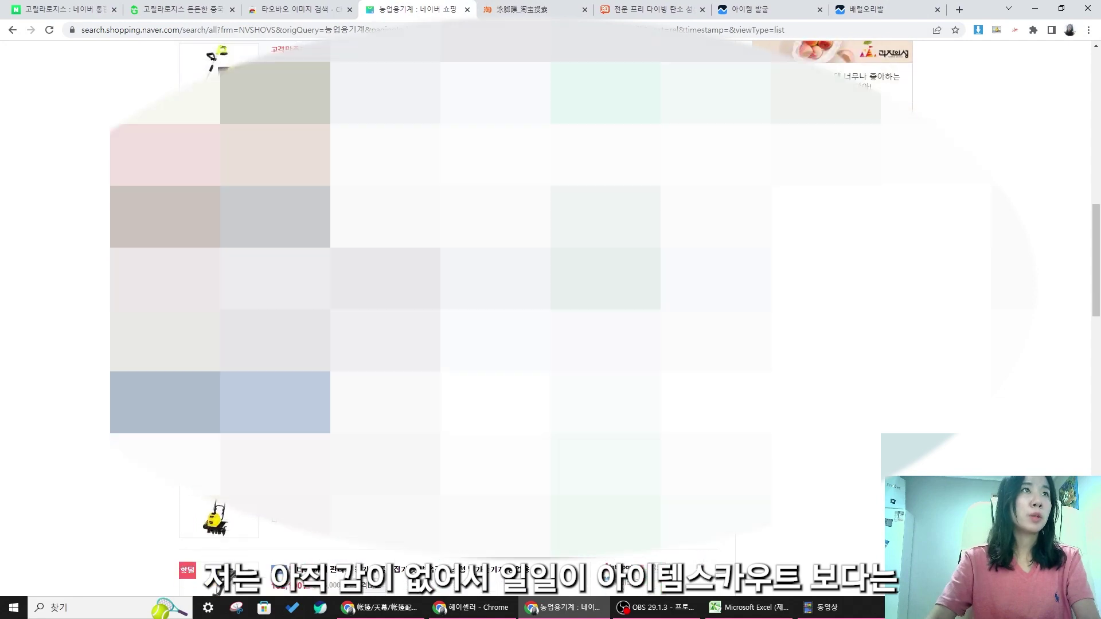
- Open the 케이글로벌몰 store and scroll through its BEST products
{"action": "left_click", "coordinate": [640, 321]}
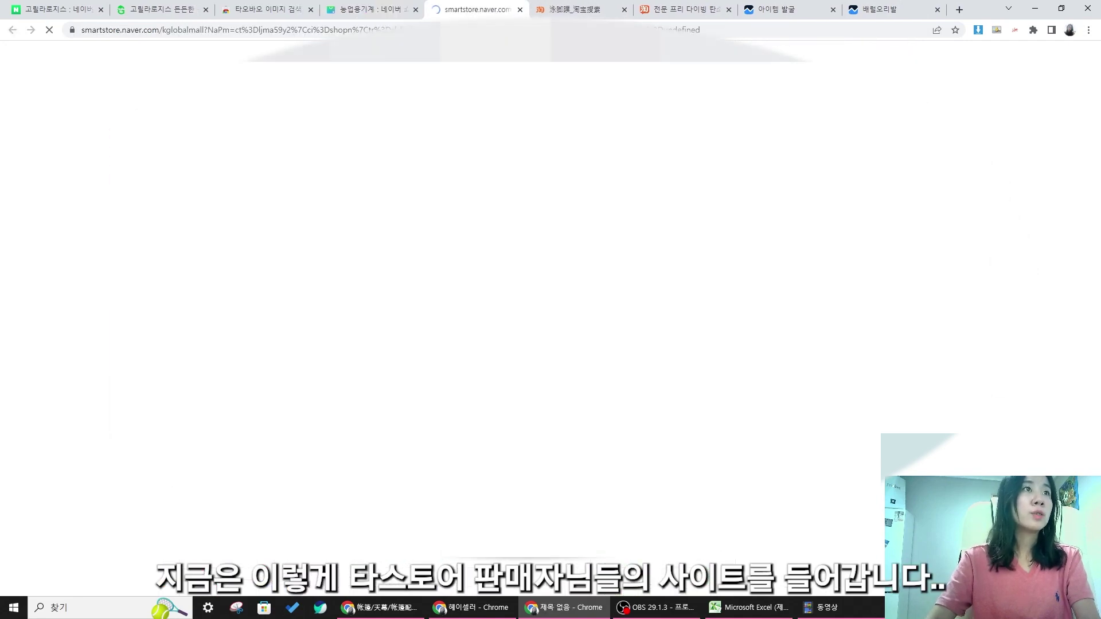
{"action": "scroll", "coordinate": [639, 321], "scroll_direction": "down", "scroll_amount": 6}
{"action": "scroll", "coordinate": [640, 322], "scroll_direction": "down", "scroll_amount": 15}
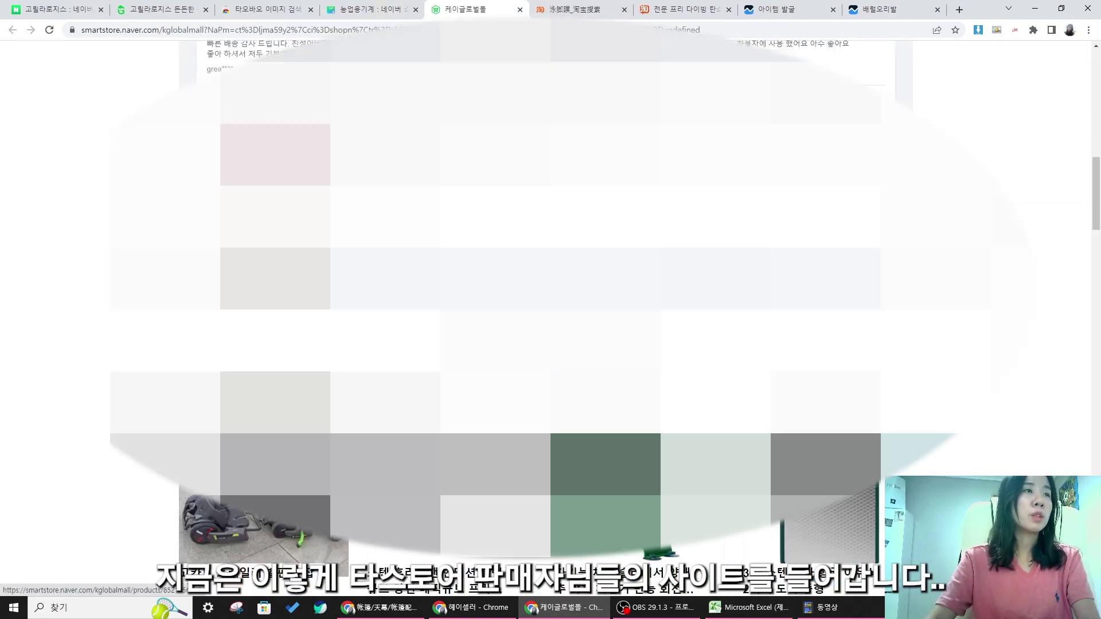
{"action": "scroll", "coordinate": [639, 321], "scroll_direction": "down", "scroll_amount": 15}
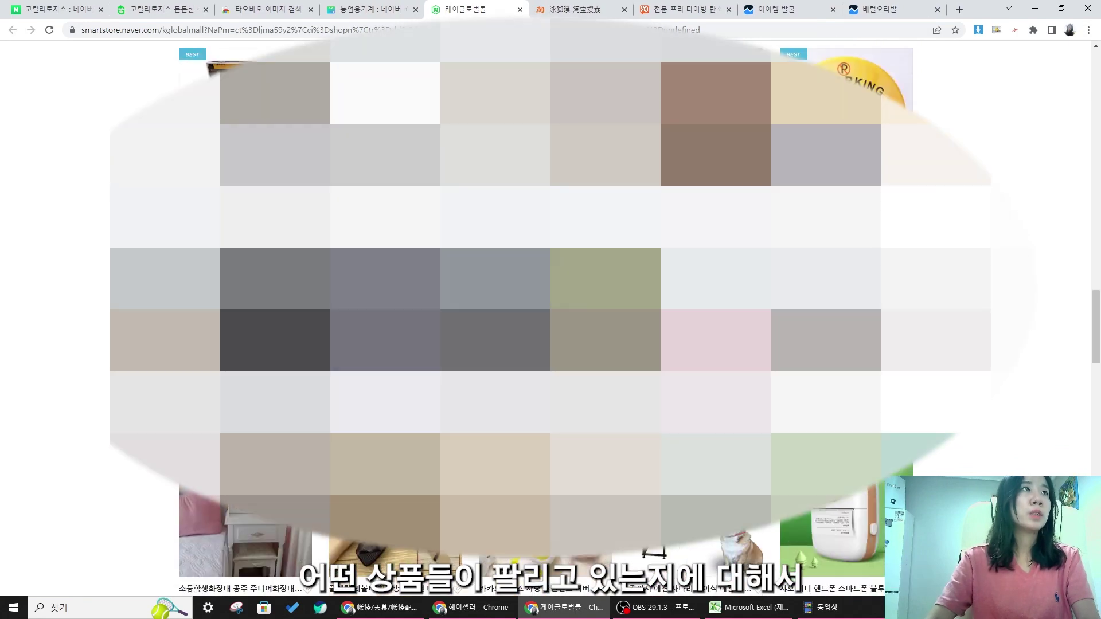
{"action": "scroll", "coordinate": [640, 321], "scroll_direction": "down", "scroll_amount": 15}
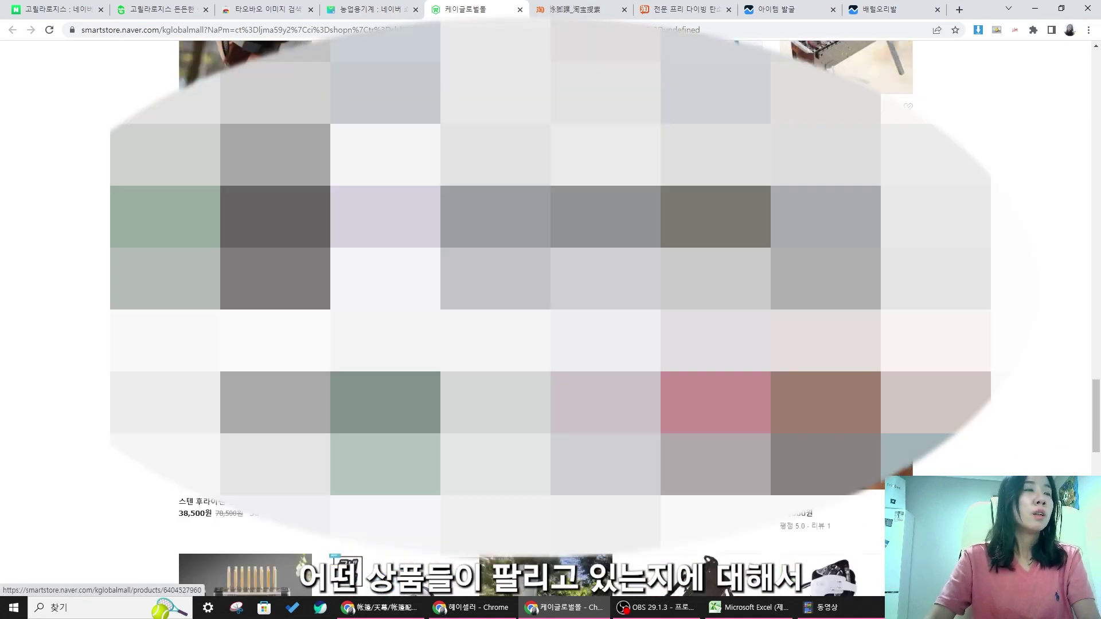
{"action": "scroll", "coordinate": [640, 322], "scroll_direction": "down", "scroll_amount": 15}
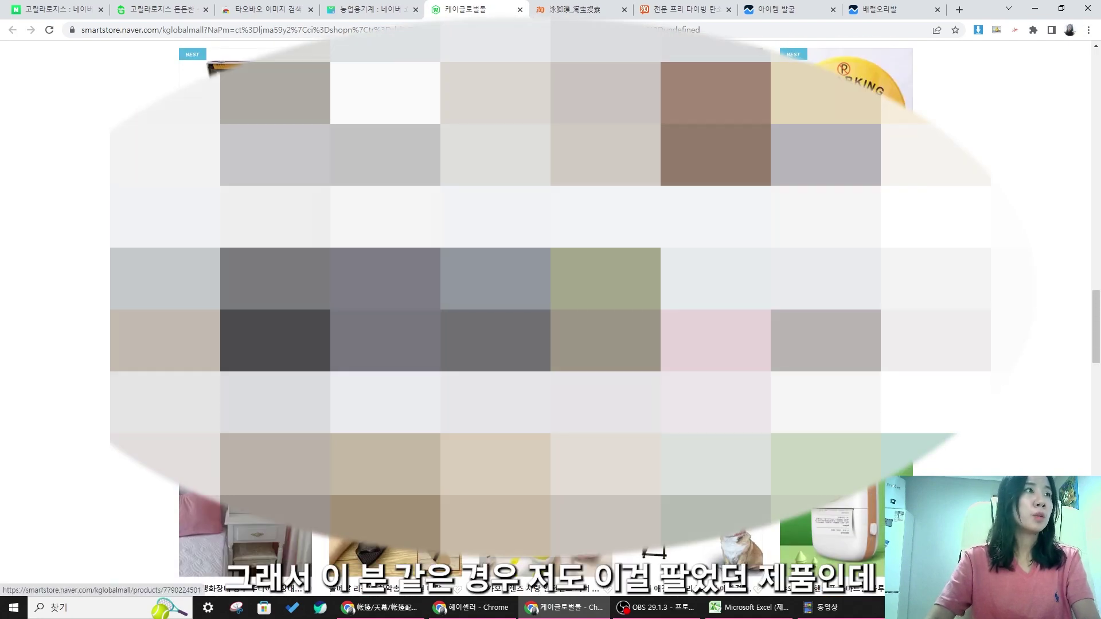
{"action": "scroll", "coordinate": [551, 321], "scroll_direction": "up", "scroll_amount": 4}
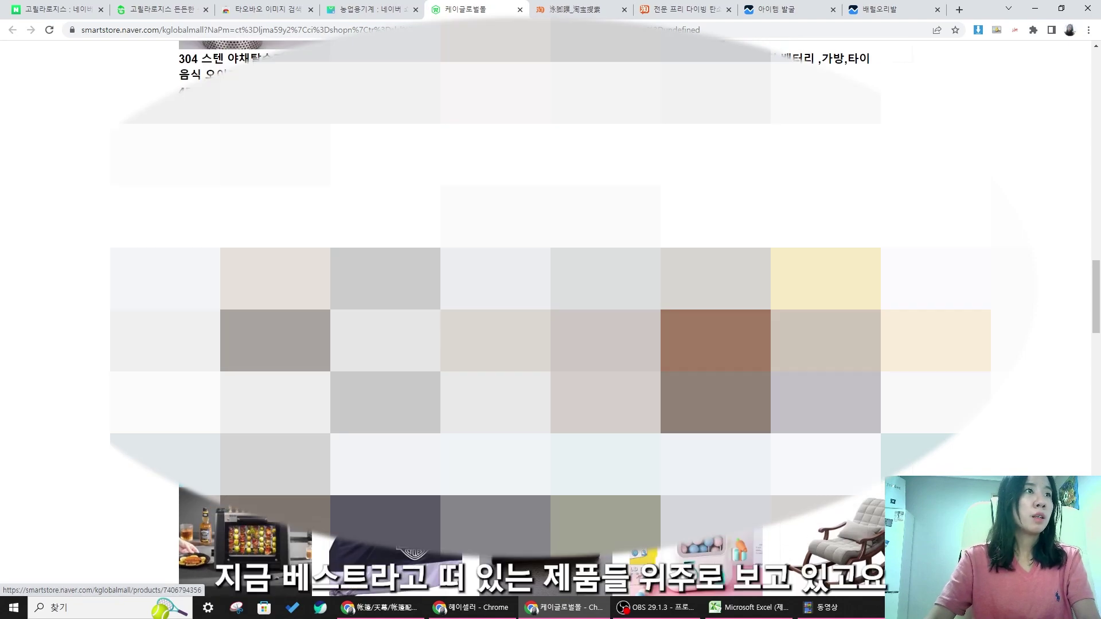
{"action": "scroll", "coordinate": [551, 322], "scroll_direction": "down", "scroll_amount": 5}
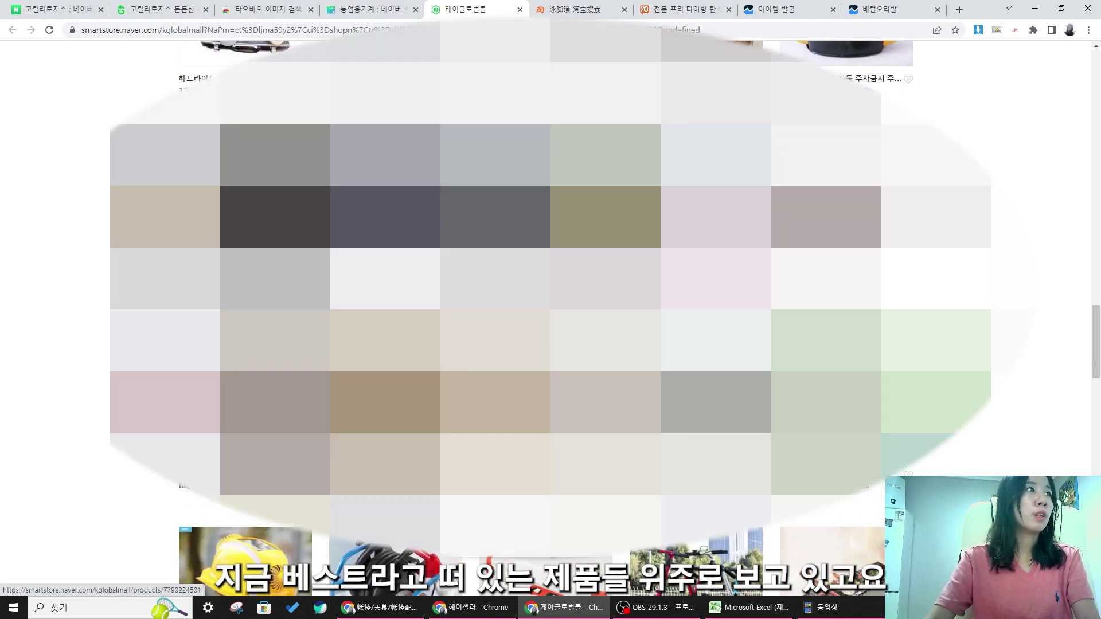
- View the 오토바이 방수 커버 product details, then go back to the store listing
{"action": "left_click", "coordinate": [397, 213]}
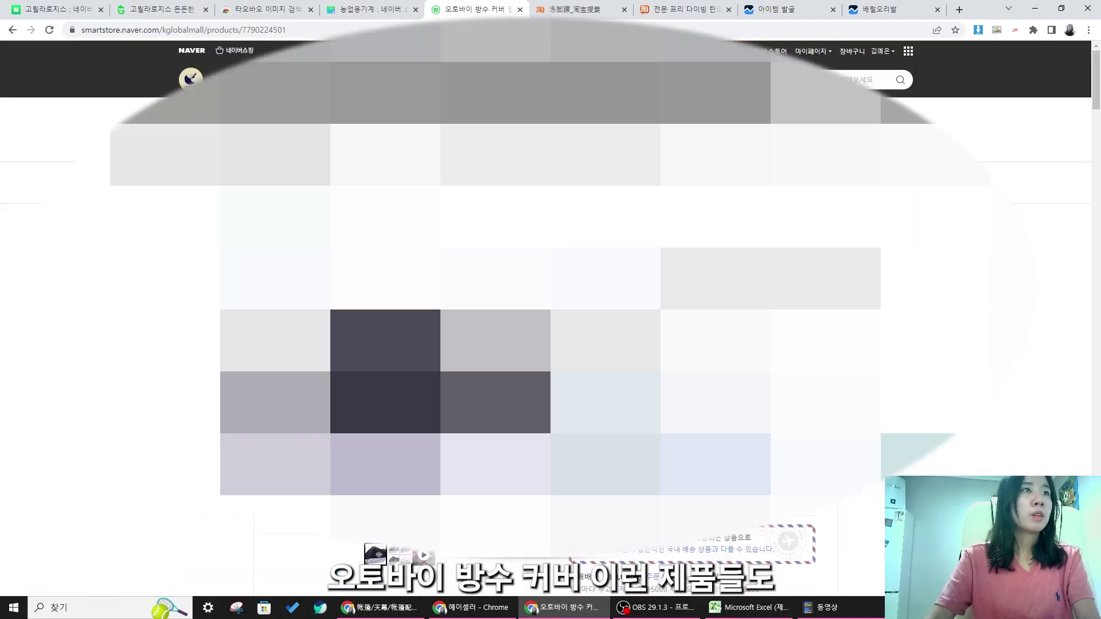
{"action": "scroll", "coordinate": [550, 322], "scroll_direction": "down", "scroll_amount": 2}
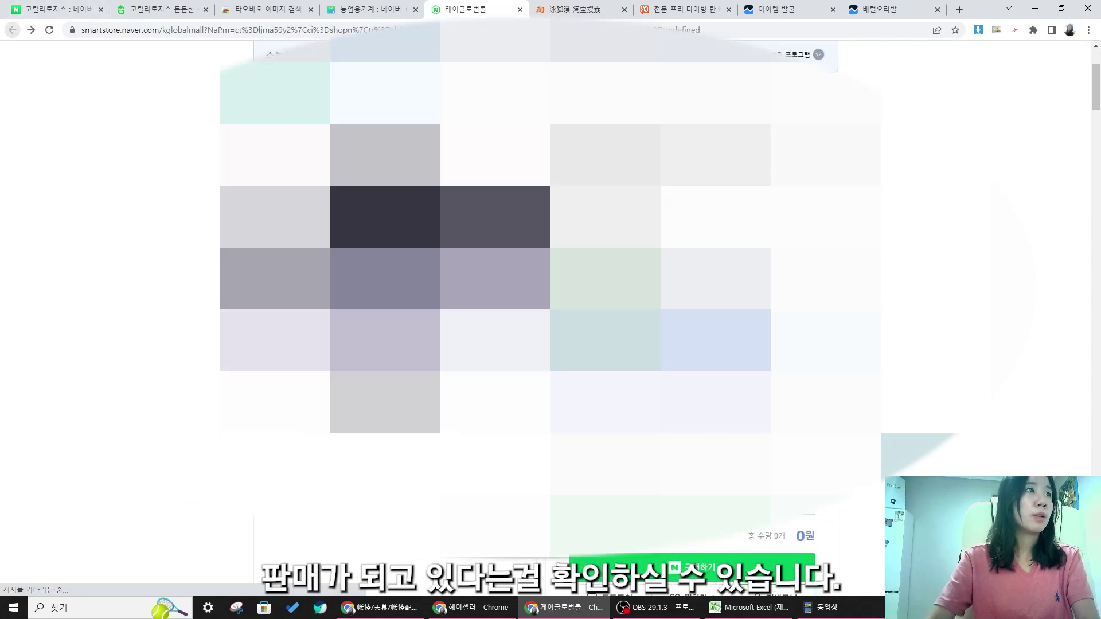
{"action": "left_click", "coordinate": [12, 30]}
{"action": "scroll", "coordinate": [551, 321], "scroll_direction": "down", "scroll_amount": 15}
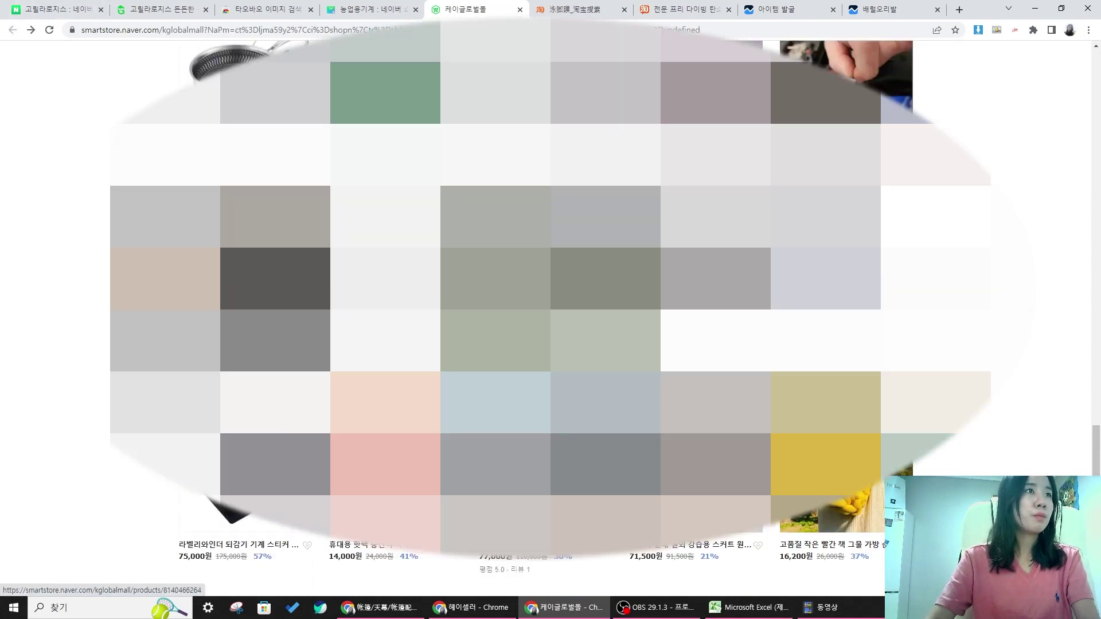
{"action": "scroll", "coordinate": [551, 321], "scroll_direction": "down", "scroll_amount": 10}
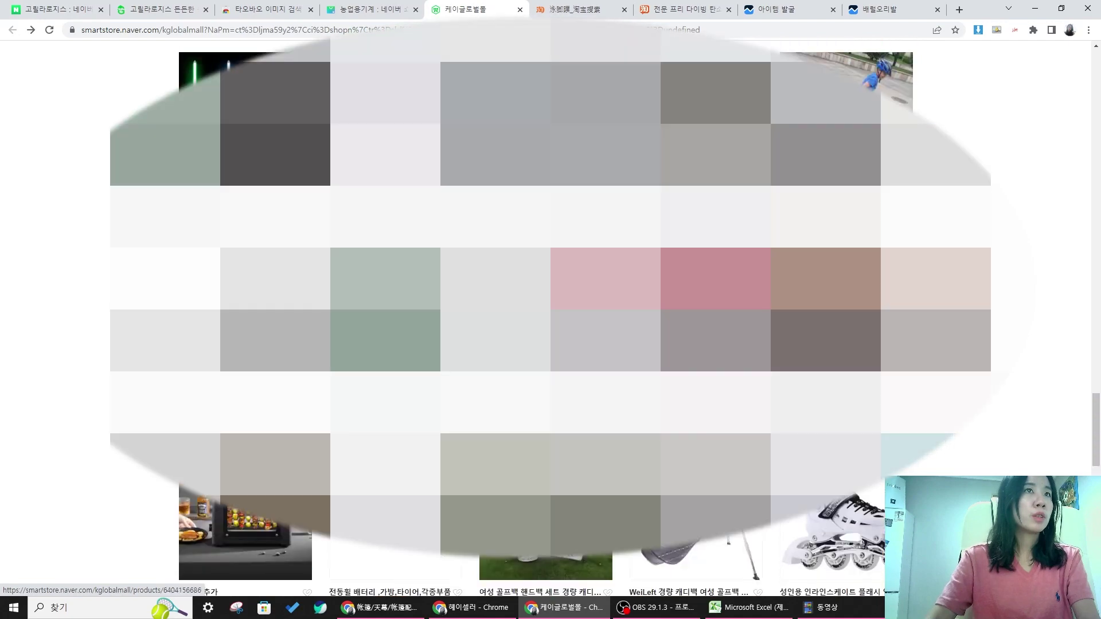
- Close the 케이글로벌몰 store and open the 485,000원 grain conveyor listing from the results
{"action": "left_click", "coordinate": [520, 9]}
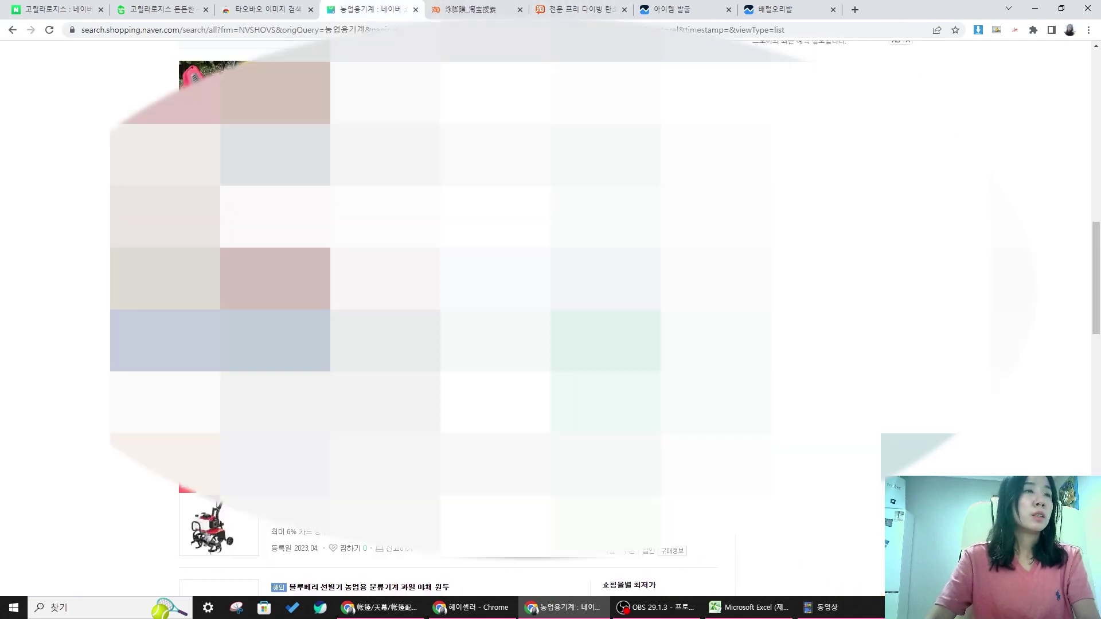
{"action": "scroll", "coordinate": [551, 322], "scroll_direction": "down", "scroll_amount": 5}
{"action": "scroll", "coordinate": [551, 321], "scroll_direction": "down", "scroll_amount": 8}
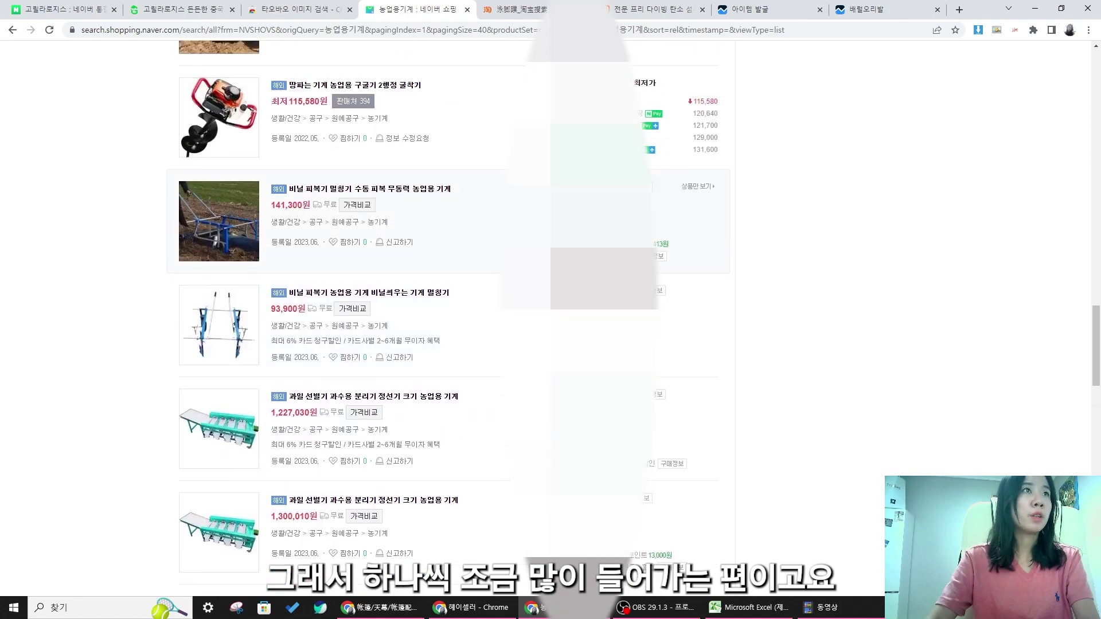
{"action": "scroll", "coordinate": [692, 334], "scroll_direction": "down", "scroll_amount": 18}
{"action": "scroll", "coordinate": [692, 334], "scroll_direction": "up", "scroll_amount": 5}
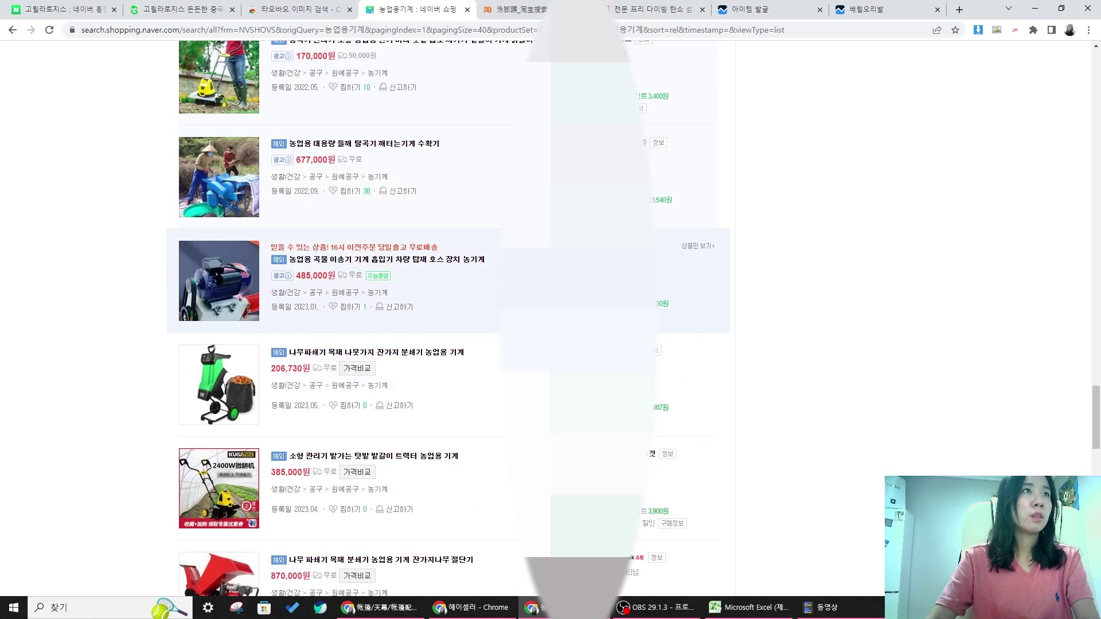
{"action": "left_click", "coordinate": [623, 247]}
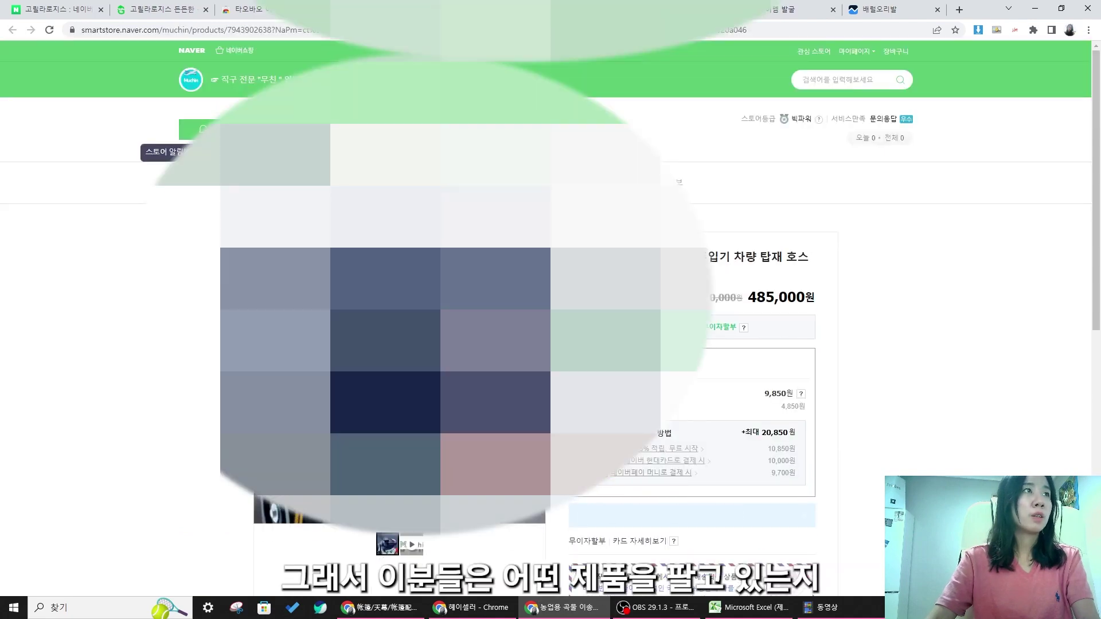
- Open that seller's 무친 store and its full product listing
{"action": "left_click", "coordinate": [368, 183]}
{"action": "scroll", "coordinate": [402, 286], "scroll_direction": "down", "scroll_amount": 5}
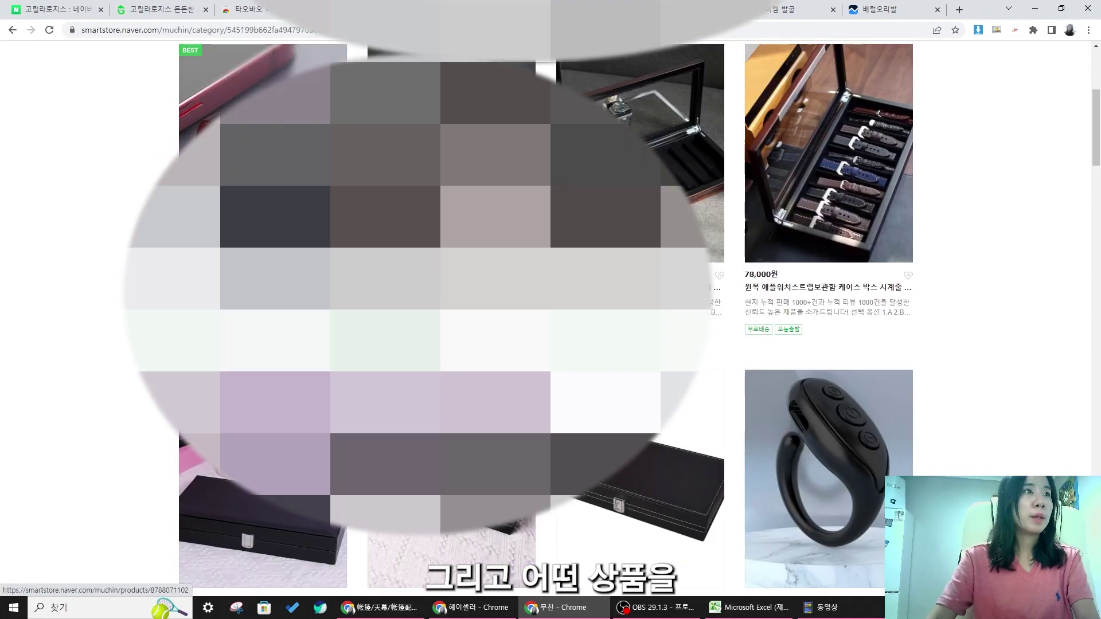
{"action": "scroll", "coordinate": [402, 287], "scroll_direction": "up", "scroll_amount": 4}
{"action": "scroll", "coordinate": [493, 316], "scroll_direction": "down", "scroll_amount": 10}
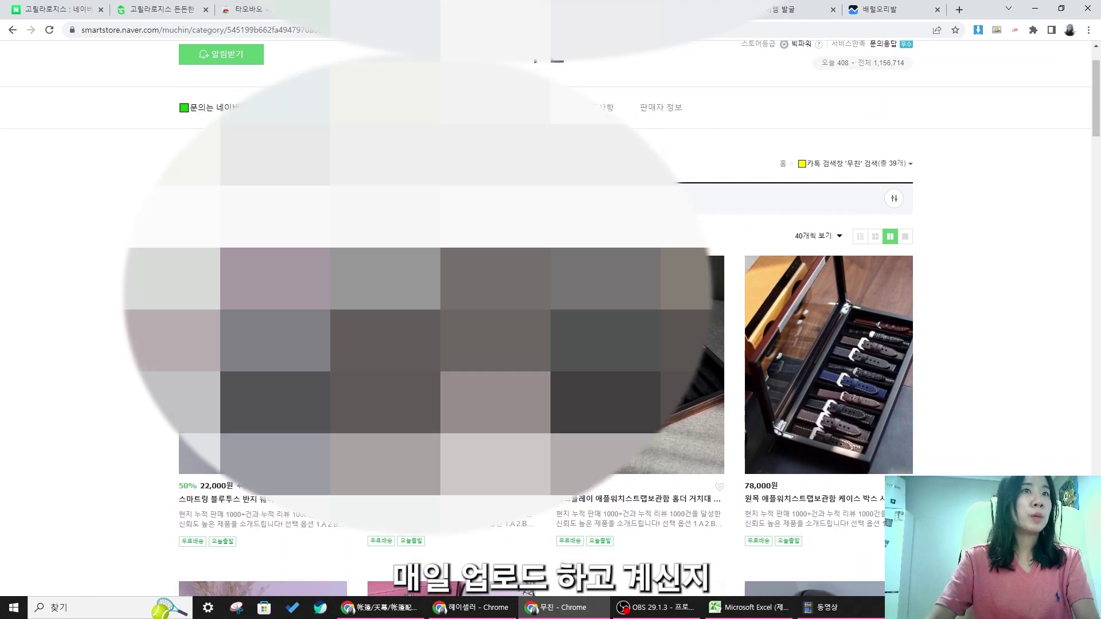
{"action": "scroll", "coordinate": [493, 315], "scroll_direction": "down", "scroll_amount": 15}
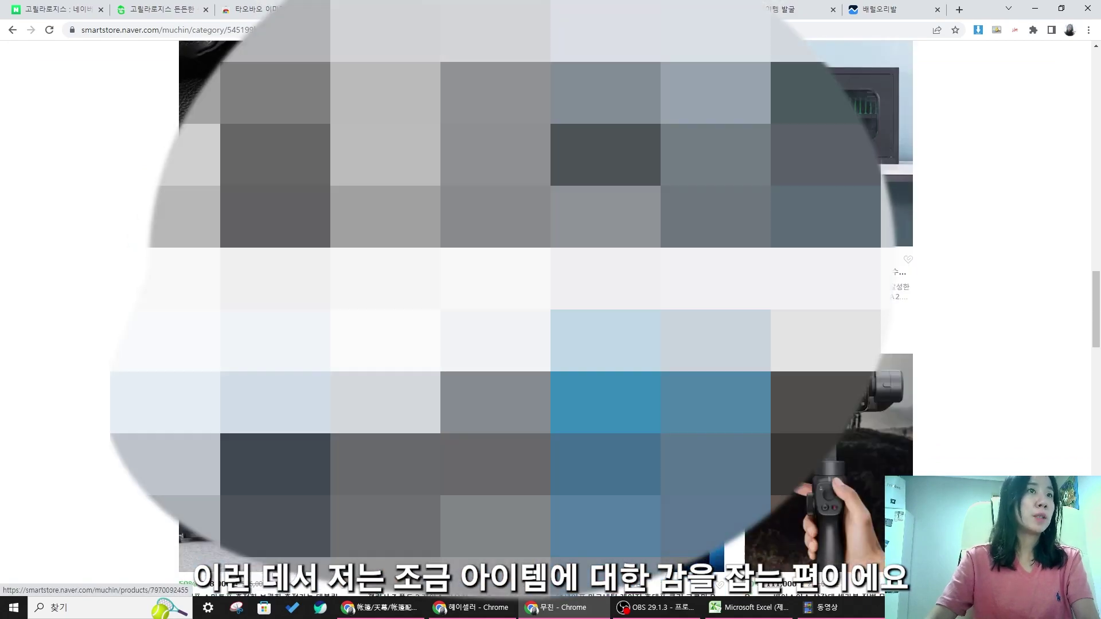
{"action": "scroll", "coordinate": [493, 315], "scroll_direction": "down", "scroll_amount": 6}
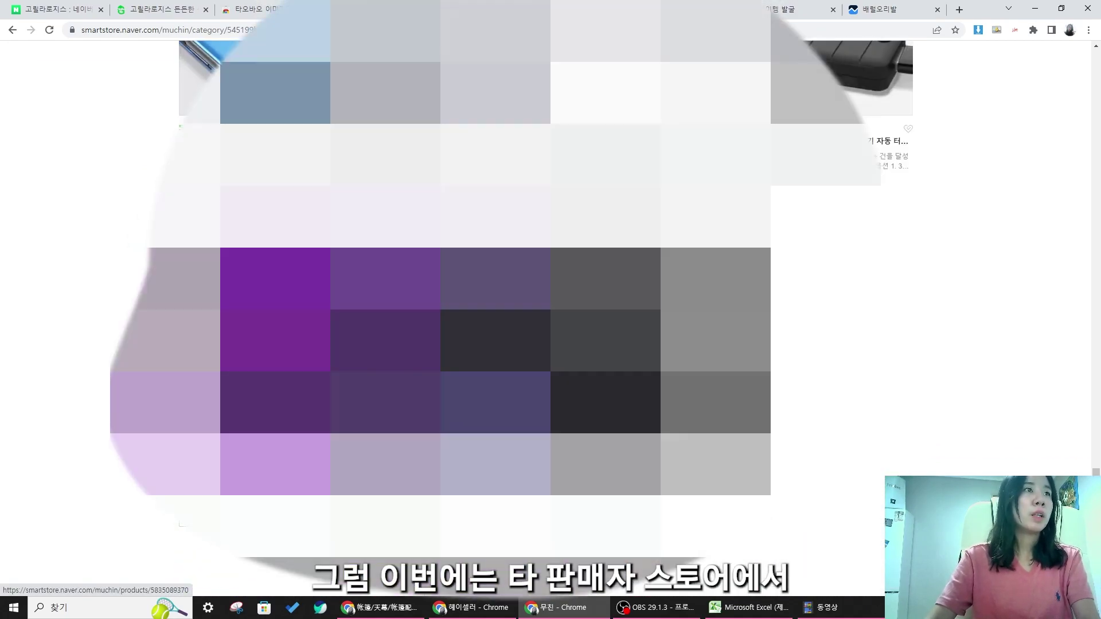
{"action": "scroll", "coordinate": [493, 316], "scroll_direction": "up", "scroll_amount": 20}
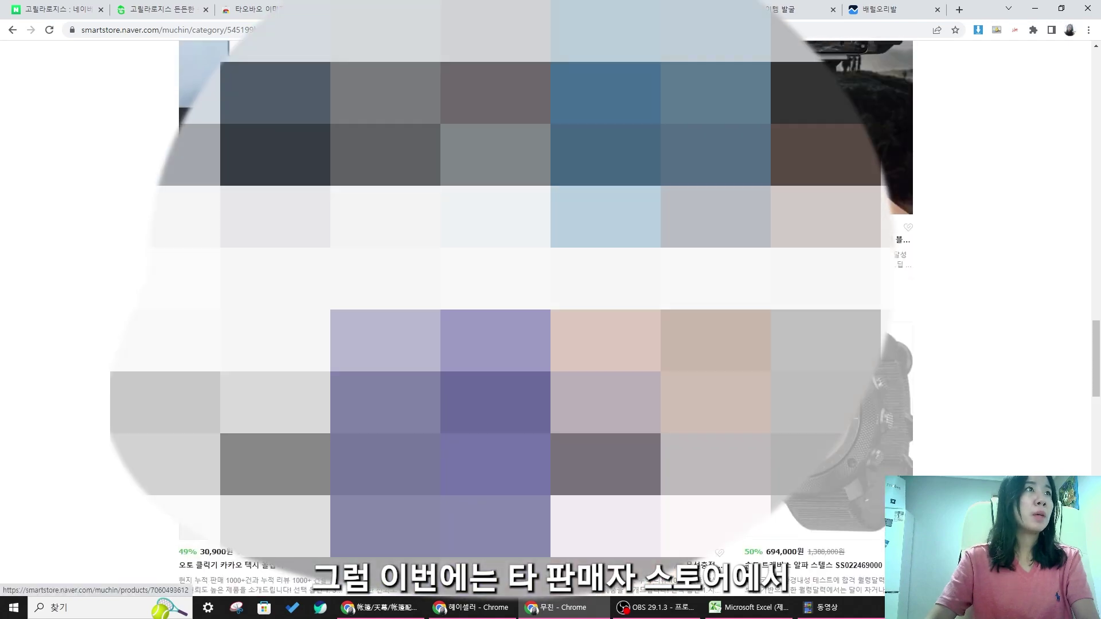
{"action": "scroll", "coordinate": [224, 190], "scroll_direction": "up", "scroll_amount": 6}
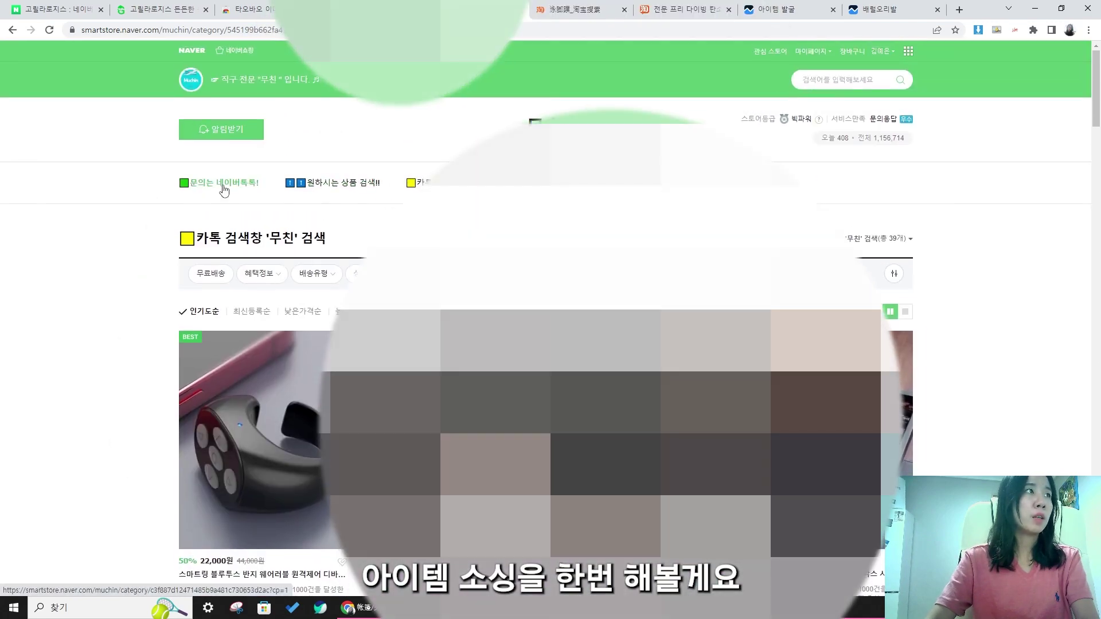
{"action": "left_click", "coordinate": [556, 182]}
- Scroll through the first page of 무친 store products and move to the next page
{"action": "scroll", "coordinate": [556, 229], "scroll_direction": "down", "scroll_amount": 4}
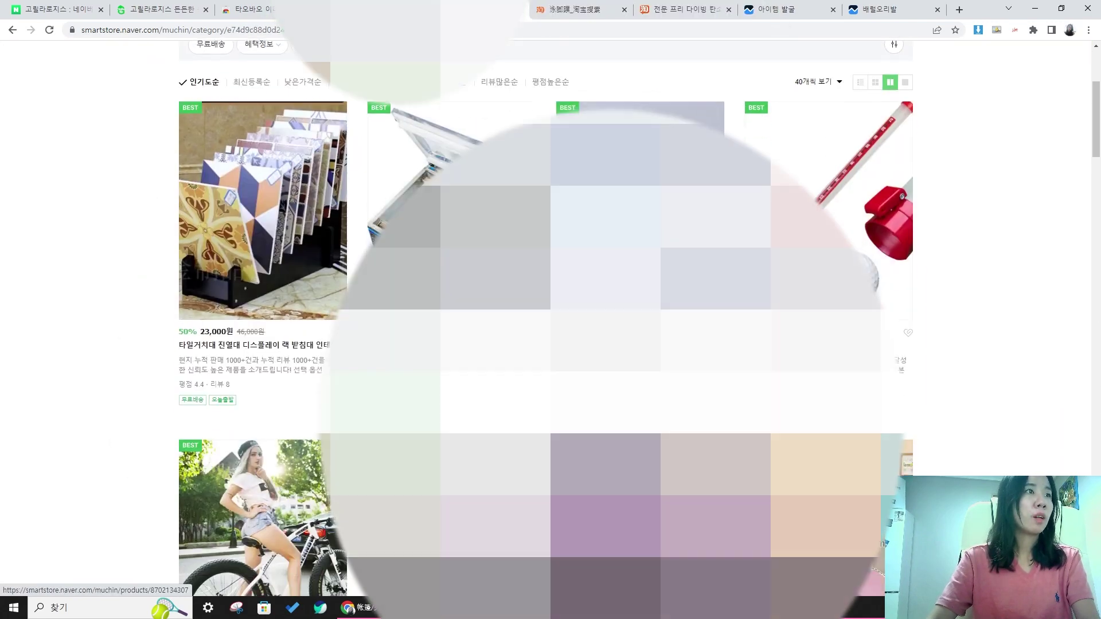
{"action": "scroll", "coordinate": [545, 315], "scroll_direction": "down", "scroll_amount": 15}
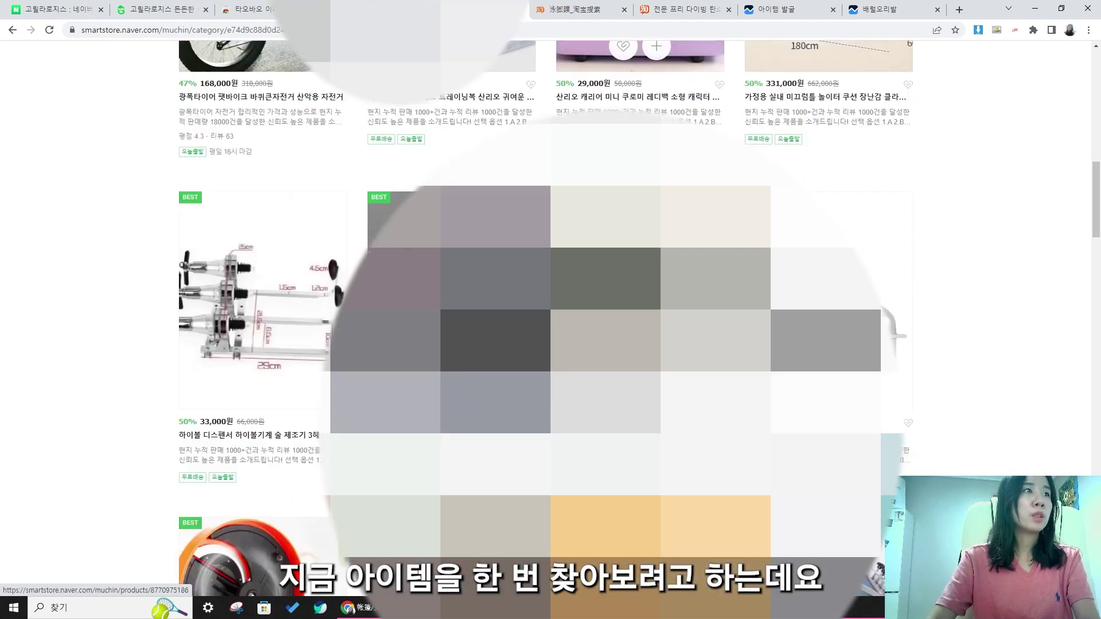
{"action": "scroll", "coordinate": [545, 315], "scroll_direction": "up", "scroll_amount": 5}
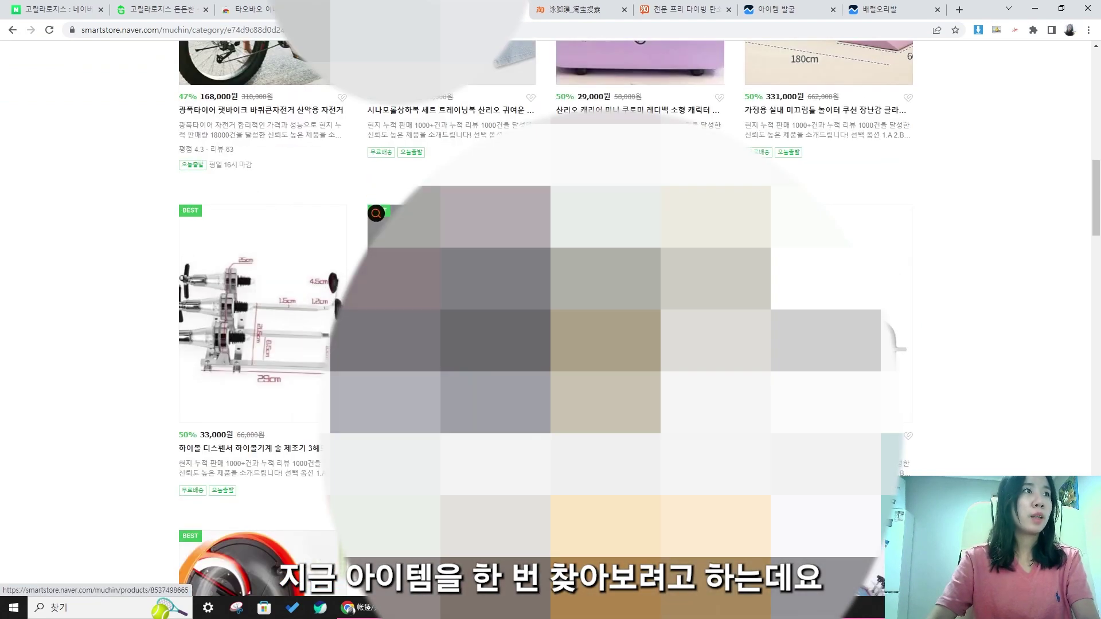
{"action": "scroll", "coordinate": [545, 315], "scroll_direction": "down", "scroll_amount": 2}
{"action": "scroll", "coordinate": [417, 176], "scroll_direction": "down", "scroll_amount": 9}
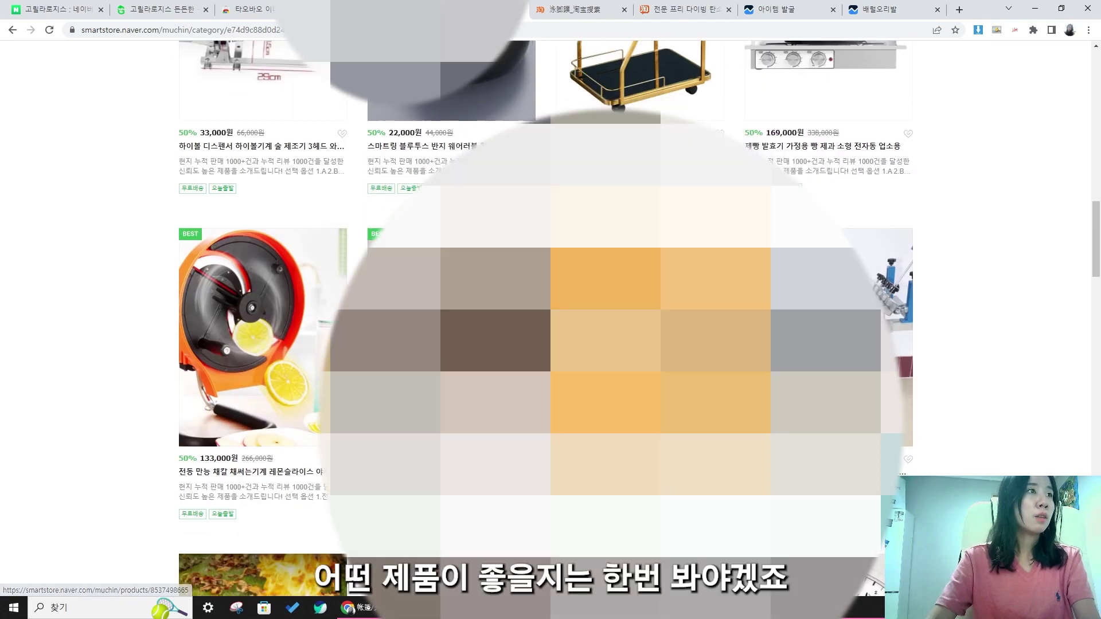
{"action": "scroll", "coordinate": [545, 315], "scroll_direction": "down", "scroll_amount": 11}
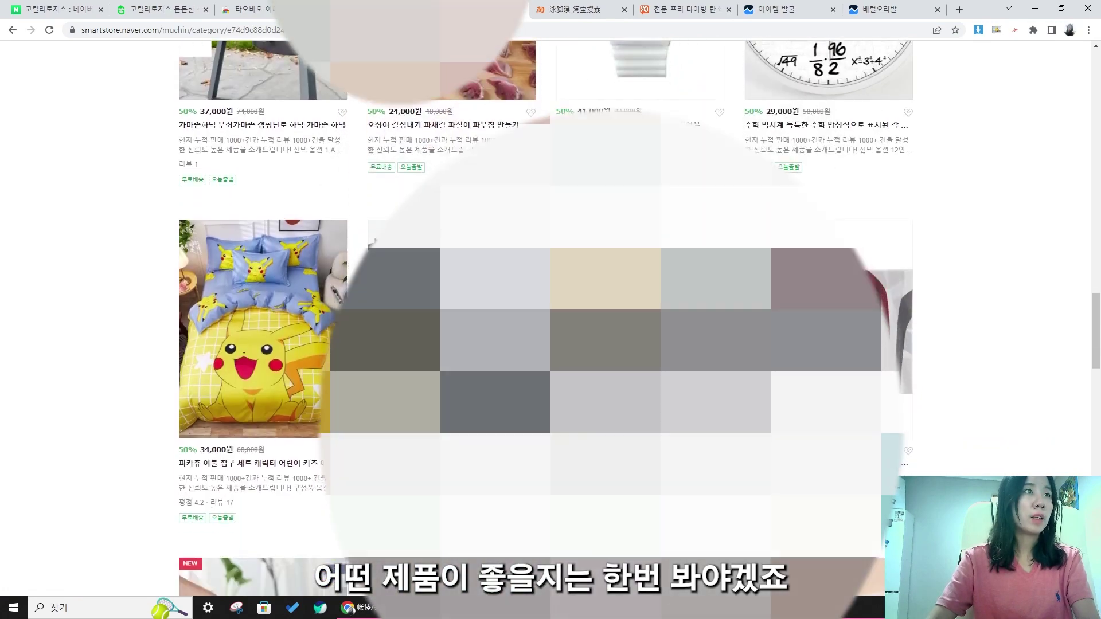
{"action": "scroll", "coordinate": [545, 315], "scroll_direction": "up", "scroll_amount": 4}
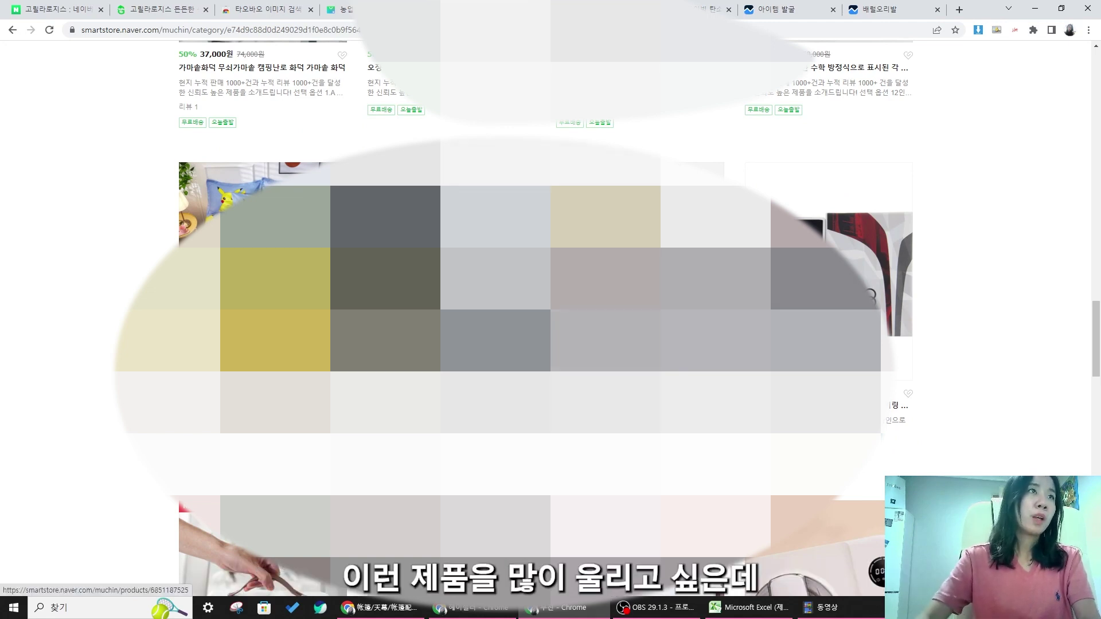
{"action": "scroll", "coordinate": [545, 316], "scroll_direction": "down", "scroll_amount": 20}
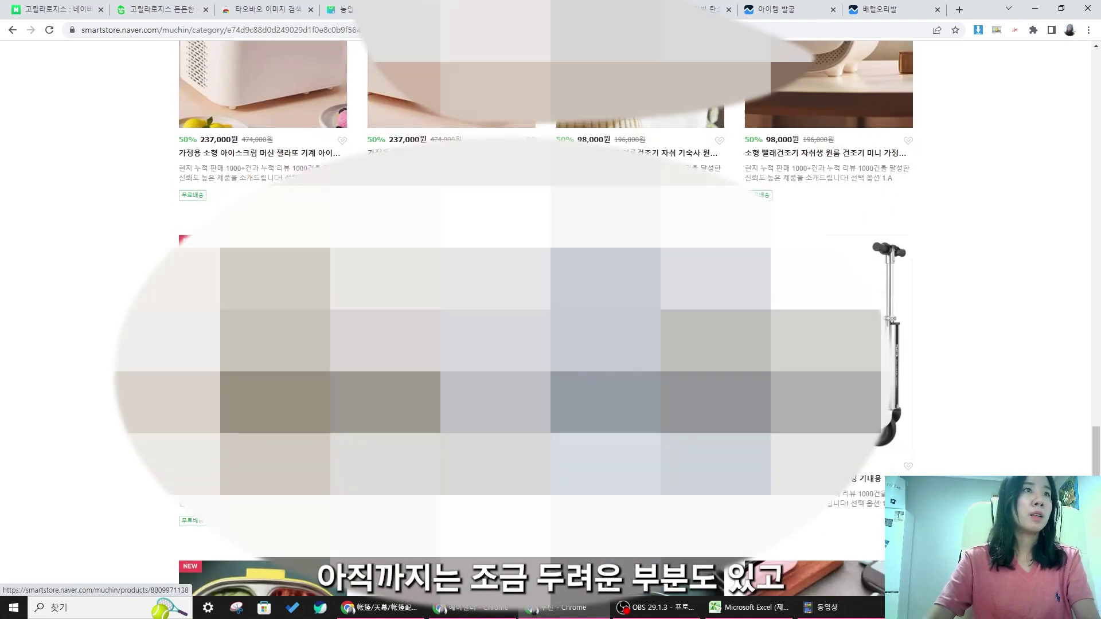
{"action": "scroll", "coordinate": [545, 316], "scroll_direction": "down", "scroll_amount": 6}
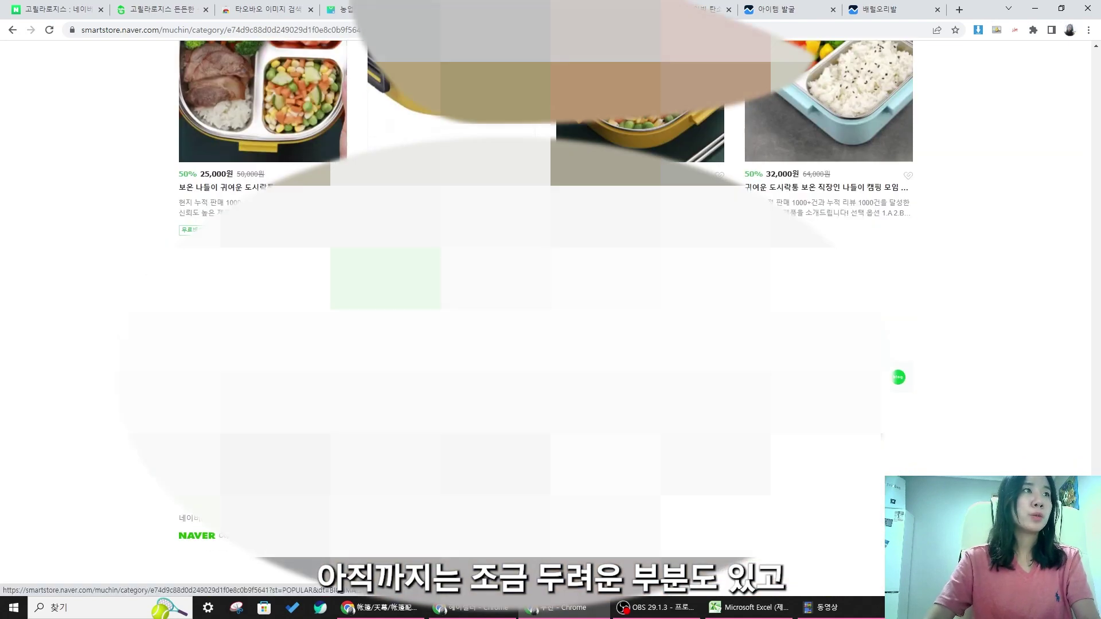
{"action": "left_click", "coordinate": [455, 277]}
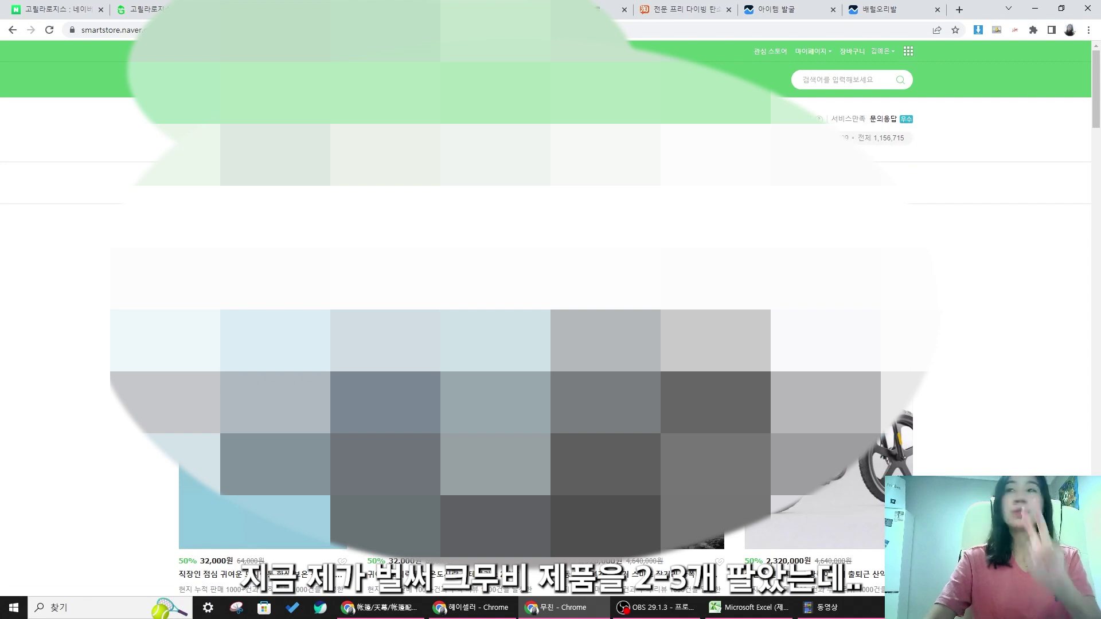
- Browse the following pages and image-search the rattan lounge chair on Taobao via AliPrice
{"action": "scroll", "coordinate": [545, 315], "scroll_direction": "down", "scroll_amount": 5}
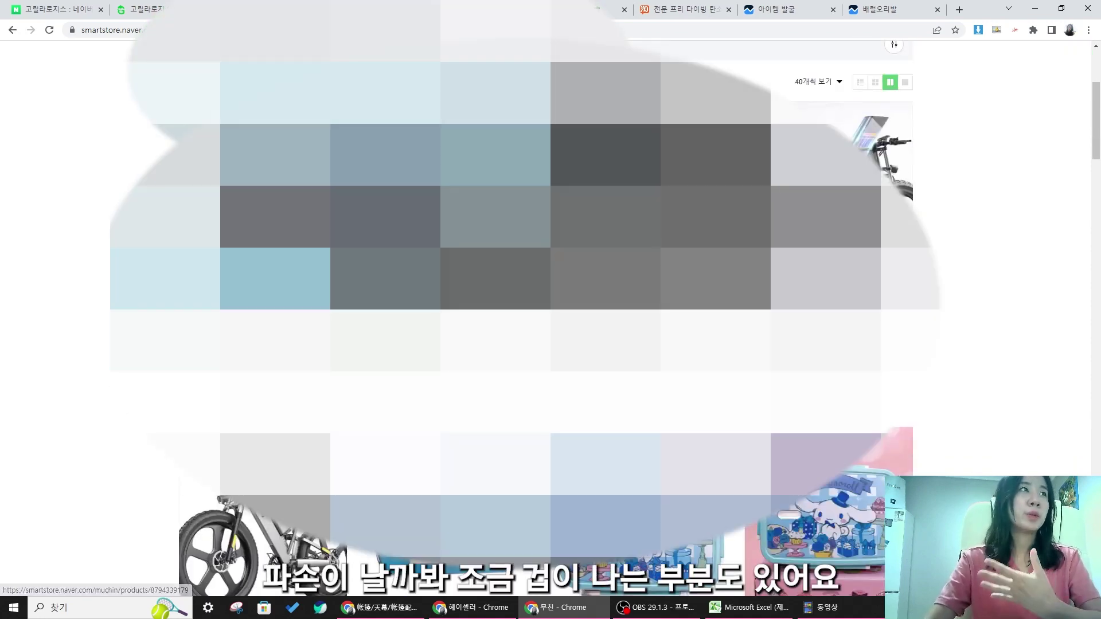
{"action": "scroll", "coordinate": [545, 315], "scroll_direction": "down", "scroll_amount": 15}
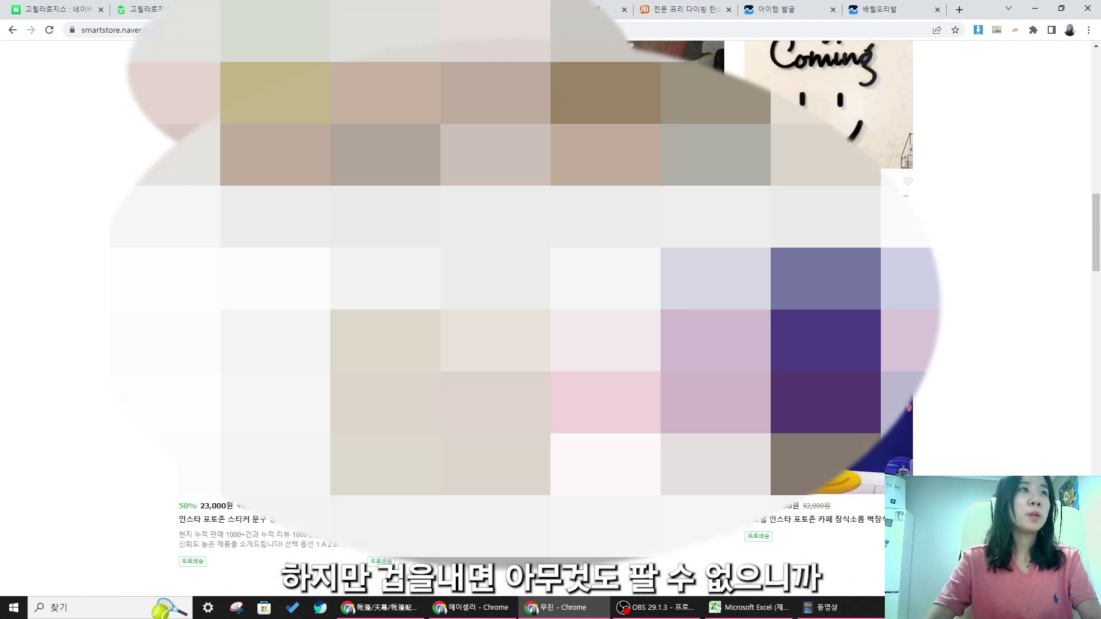
{"action": "scroll", "coordinate": [545, 315], "scroll_direction": "down", "scroll_amount": 20}
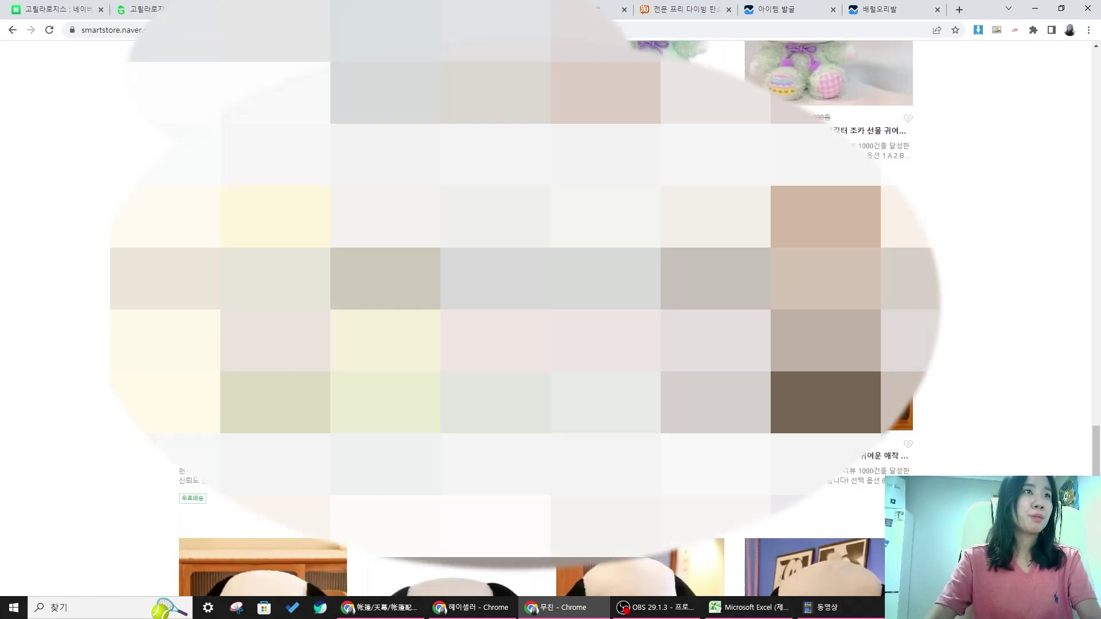
{"action": "scroll", "coordinate": [545, 315], "scroll_direction": "down", "scroll_amount": 5}
{"action": "left_click", "coordinate": [516, 279]}
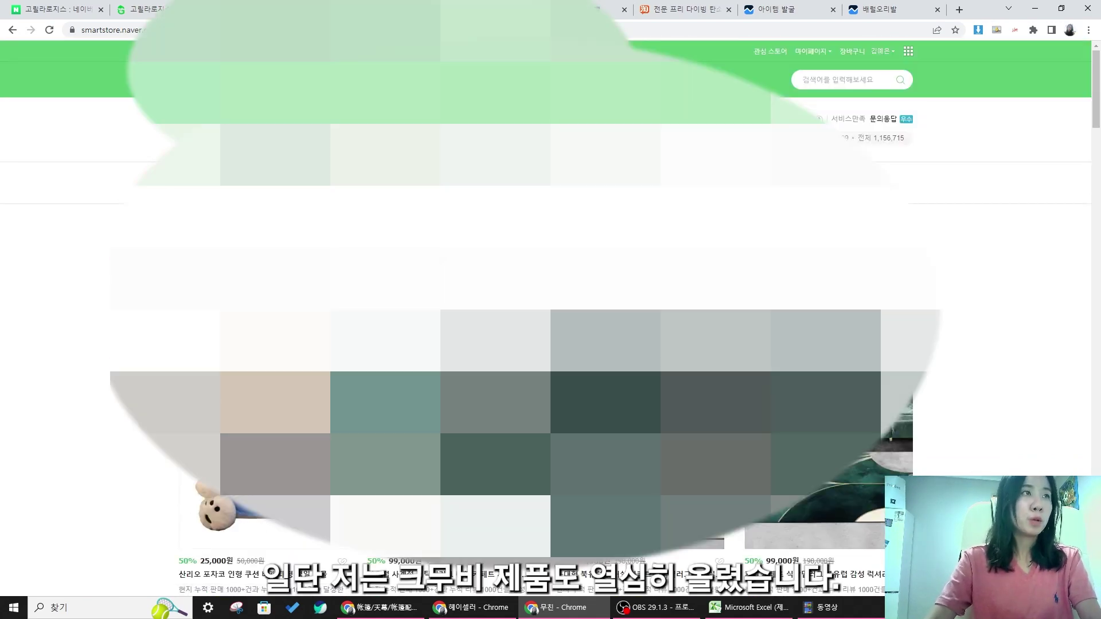
{"action": "scroll", "coordinate": [516, 279], "scroll_direction": "down", "scroll_amount": 11}
{"action": "scroll", "coordinate": [516, 278], "scroll_direction": "down", "scroll_amount": 10}
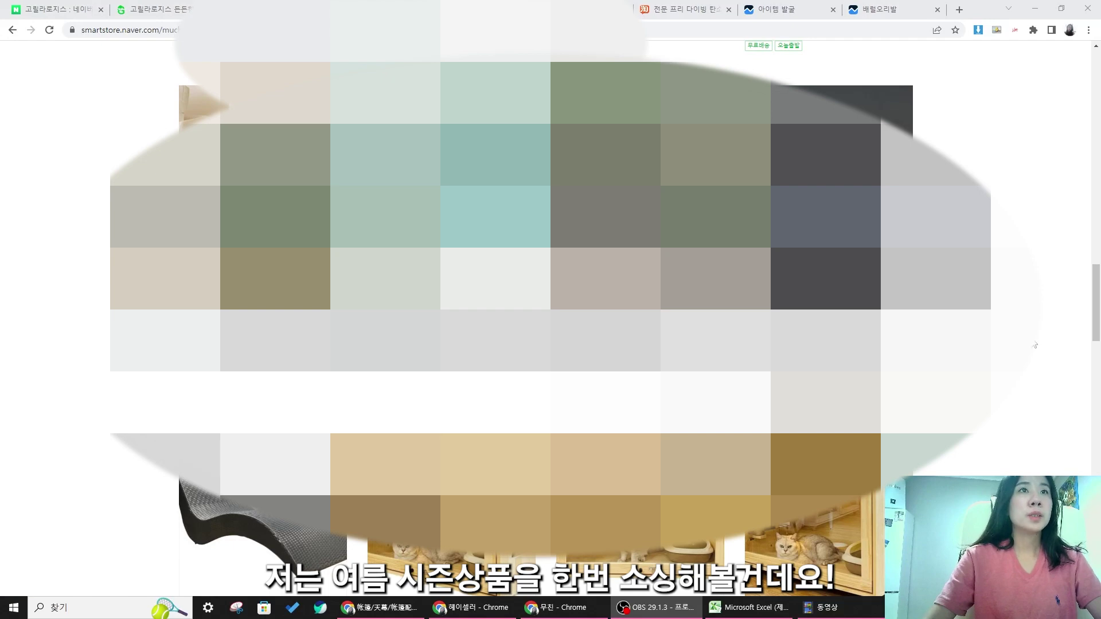
{"action": "scroll", "coordinate": [1034, 346], "scroll_direction": "down", "scroll_amount": 5}
{"action": "scroll", "coordinate": [1034, 346], "scroll_direction": "up", "scroll_amount": 5}
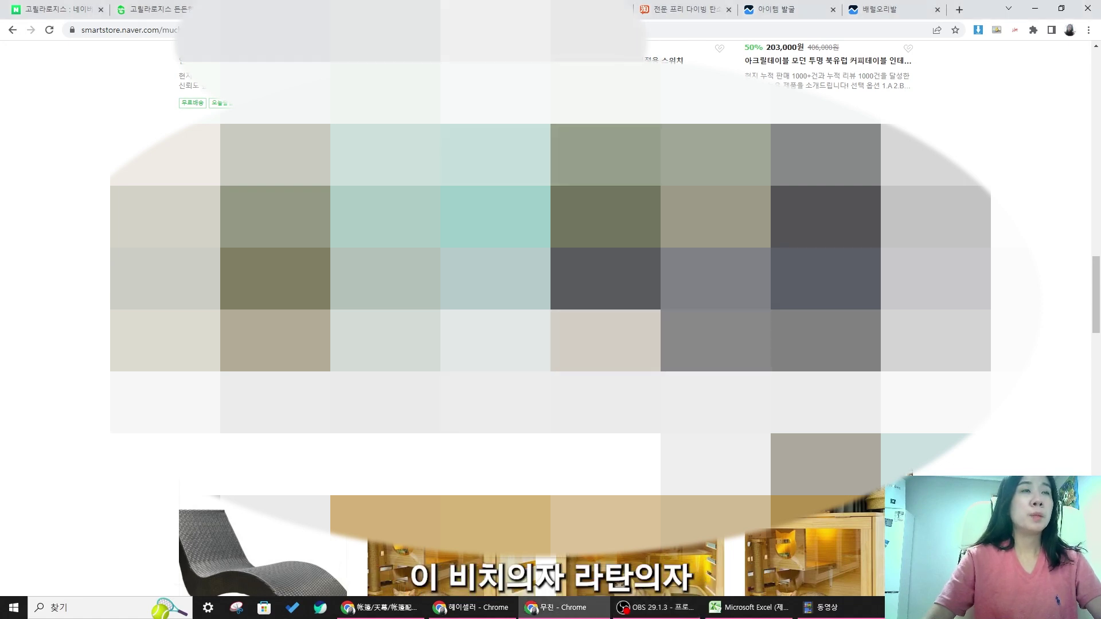
{"action": "left_click", "coordinate": [573, 338]}
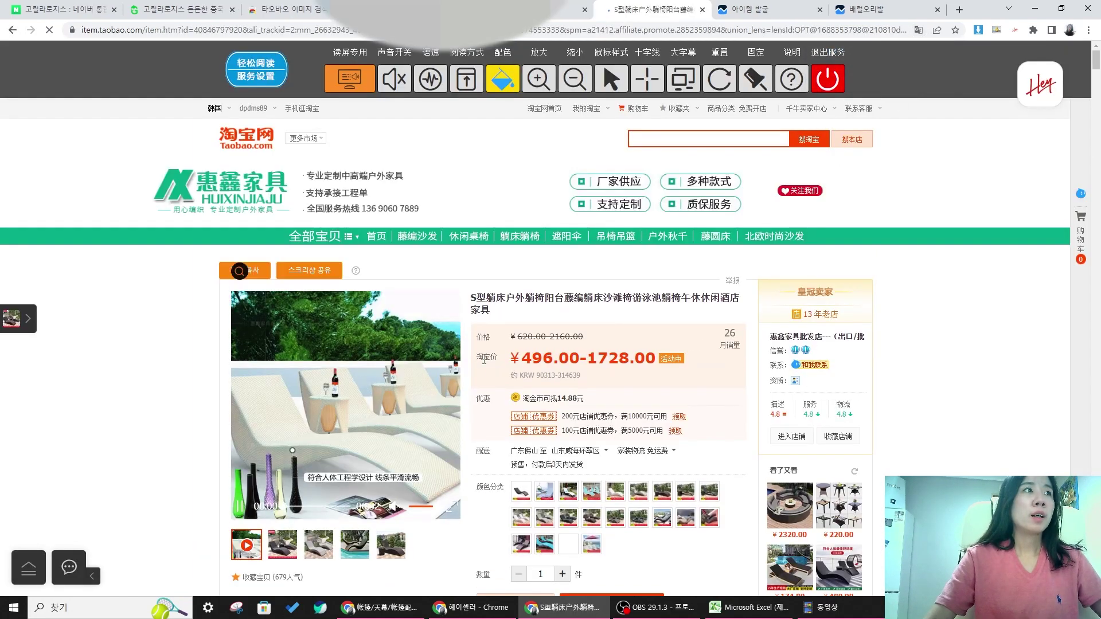
- Copy the Taobao rattan lounger page URL and paste it into cell D6
{"action": "scroll", "coordinate": [480, 348], "scroll_direction": "down", "scroll_amount": 3}
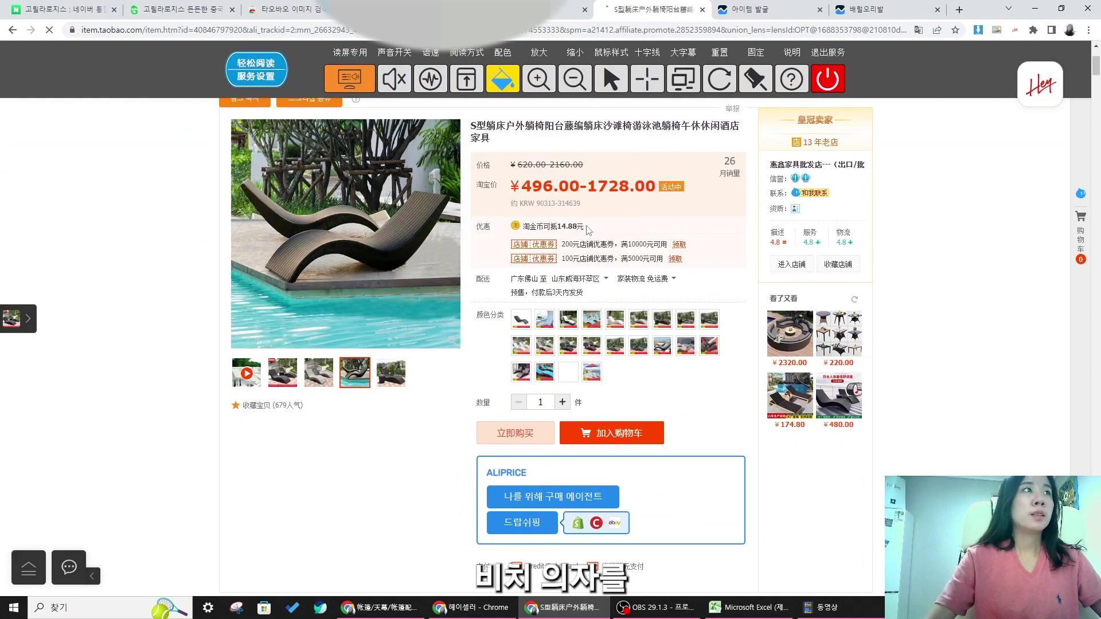
{"action": "scroll", "coordinate": [543, 169], "scroll_direction": "up", "scroll_amount": 3}
{"action": "right_click", "coordinate": [376, 31]}
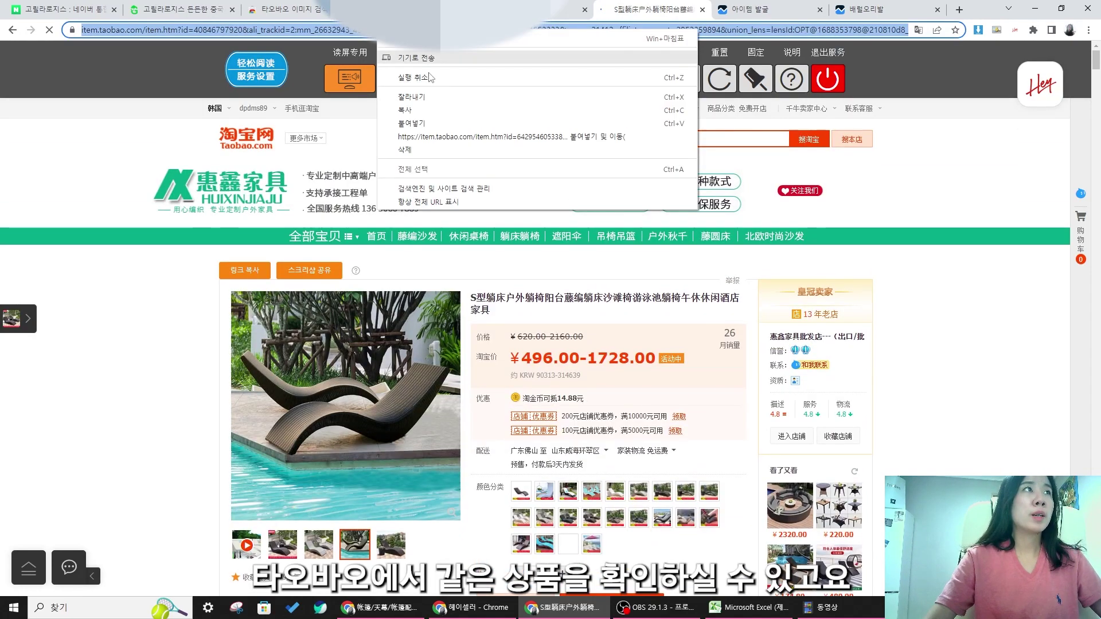
{"action": "left_click", "coordinate": [430, 109]}
{"action": "left_click", "coordinate": [748, 608]}
{"action": "left_click", "coordinate": [549, 346]}
{"action": "double_click", "coordinate": [465, 262]}
{"action": "key", "text": "ctrl+v"}
{"action": "left_click", "coordinate": [930, 573]}
{"action": "left_click", "coordinate": [81, 246]}
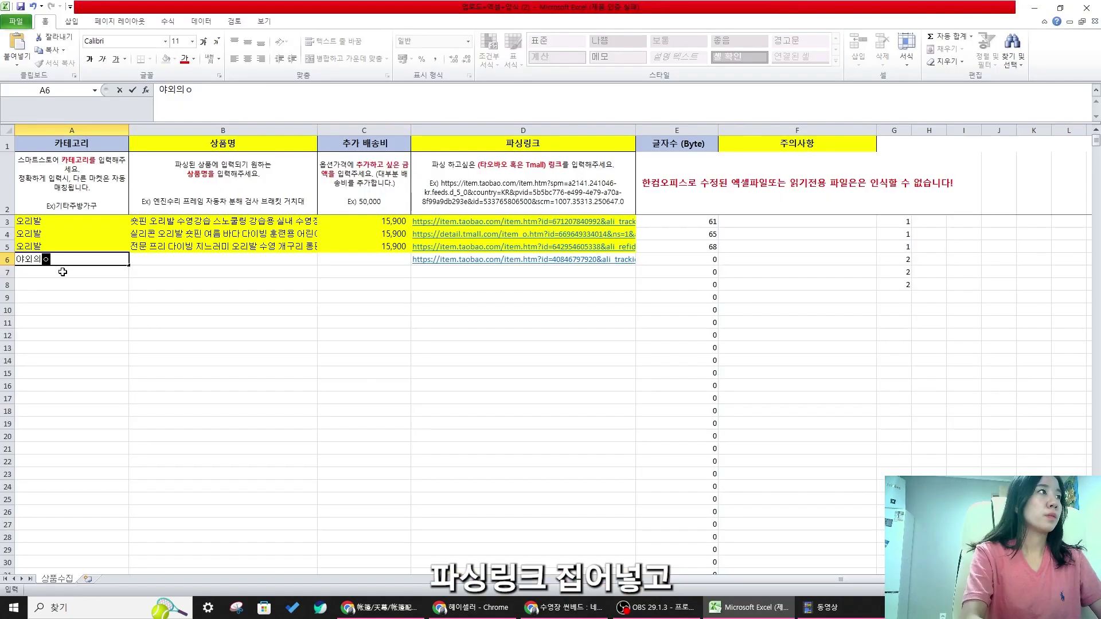
- Enter 야외의자 as the category in A7 and A8
{"action": "type", "text": "야외의자"}
{"action": "key", "text": "Return"}
{"action": "type", "text": "야"}
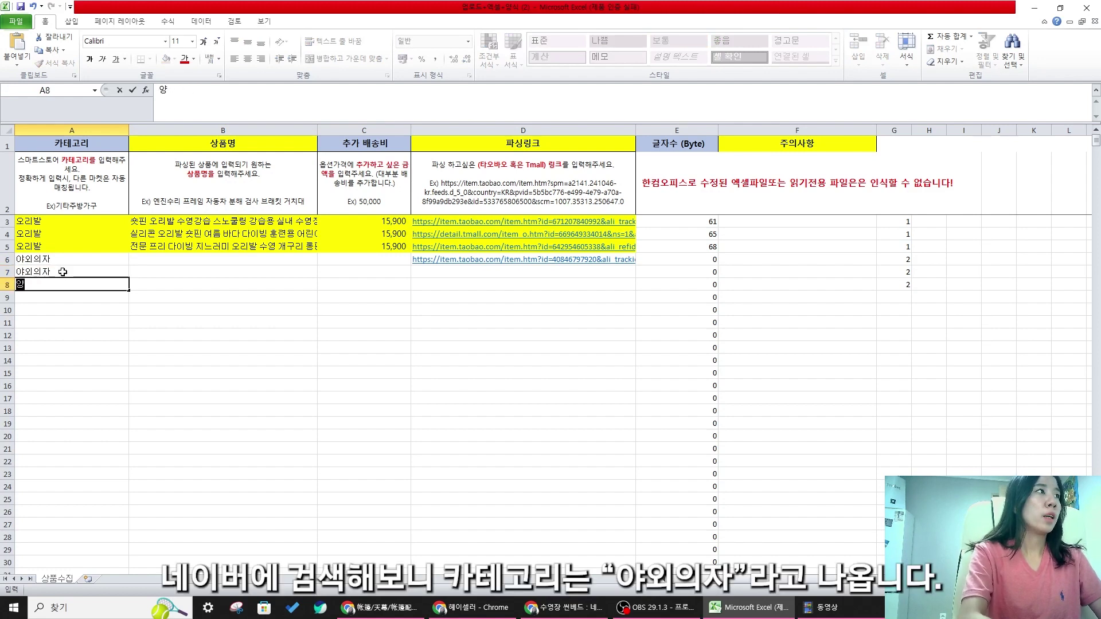
{"action": "type", "text": "외의자"}
{"action": "key", "text": "Return"}
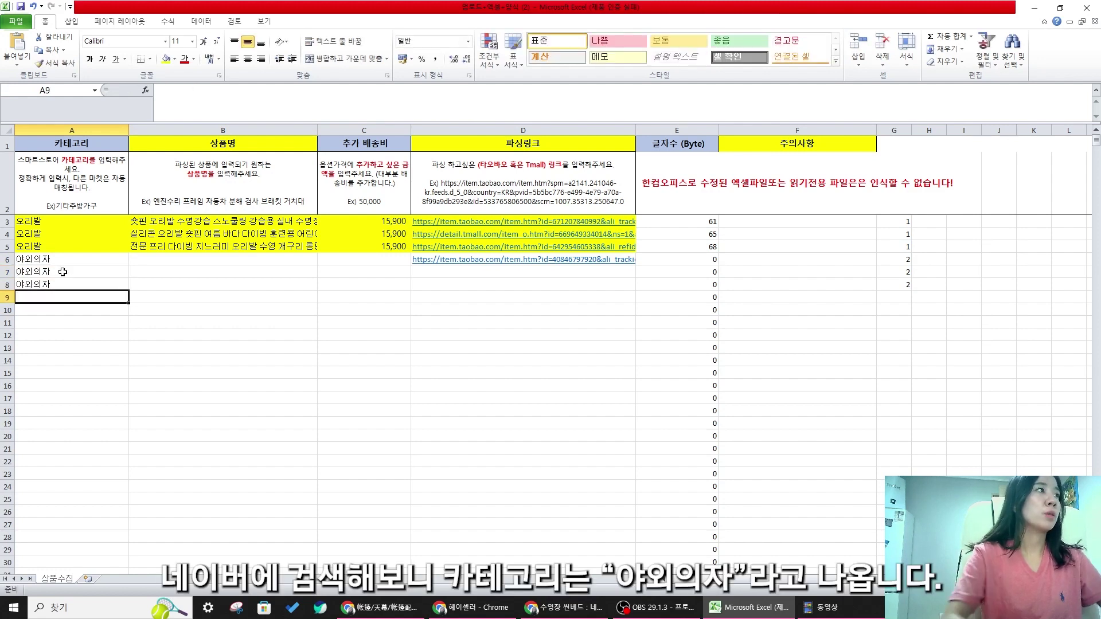
- Fill the new chair rows A6:D8 light yellow
{"action": "left_click_drag", "start_coordinate": [46, 263], "coordinate": [580, 285]}
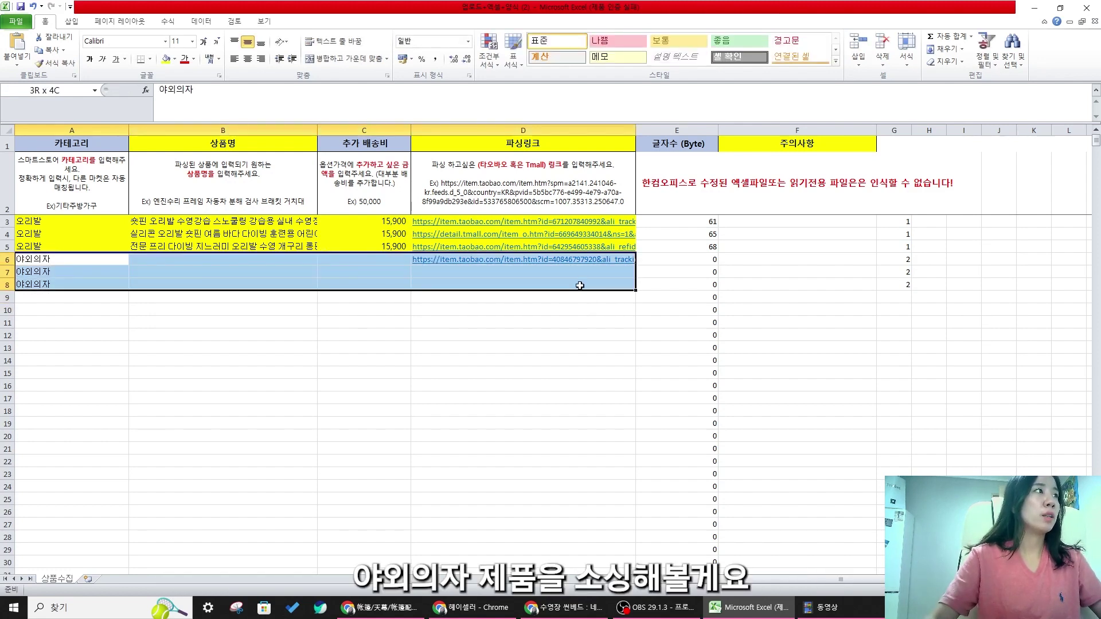
{"action": "left_click", "coordinate": [173, 58]}
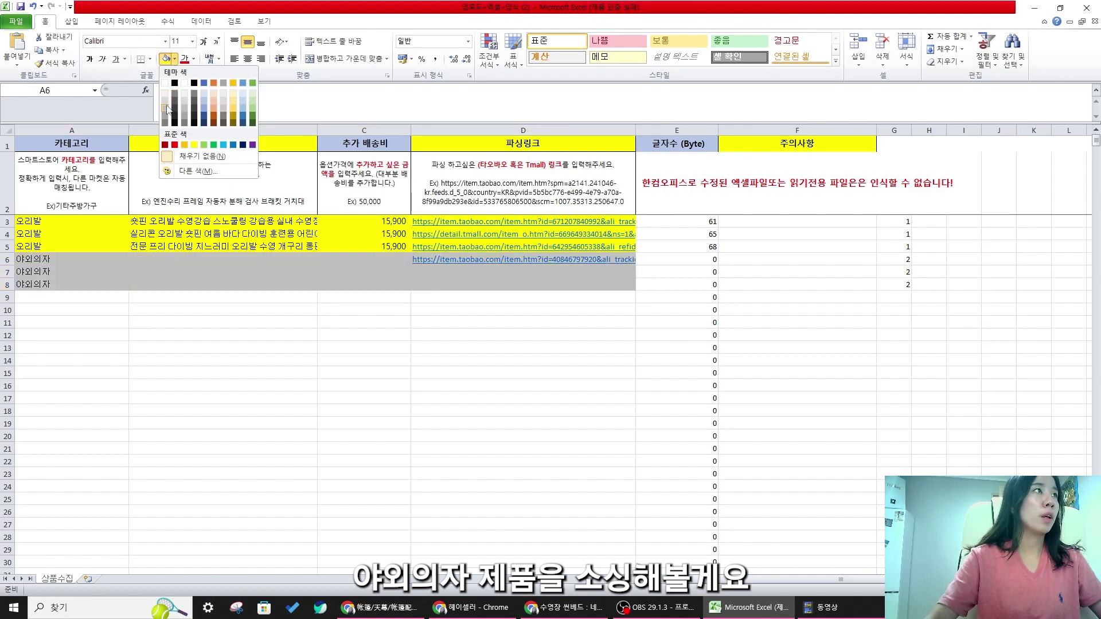
{"action": "left_click", "coordinate": [232, 94]}
{"action": "left_click", "coordinate": [252, 311]}
{"action": "left_click", "coordinate": [495, 284]}
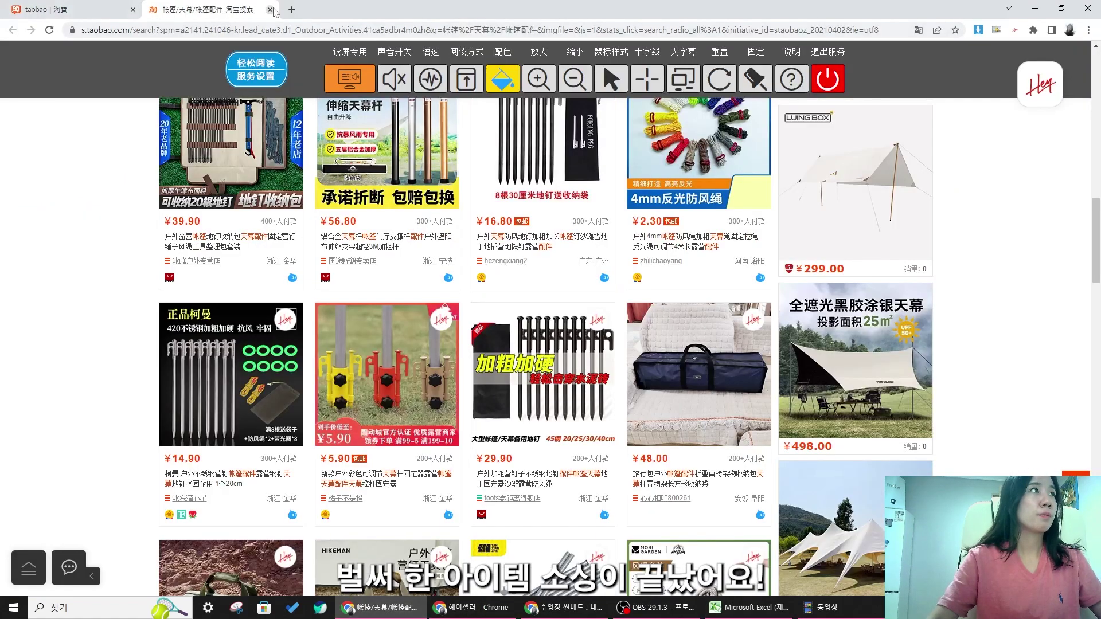
- Close the extra Taobao tabs and bring up the Taobao lounger item page
{"action": "left_click", "coordinate": [269, 10]}
{"action": "left_click", "coordinate": [133, 10]}
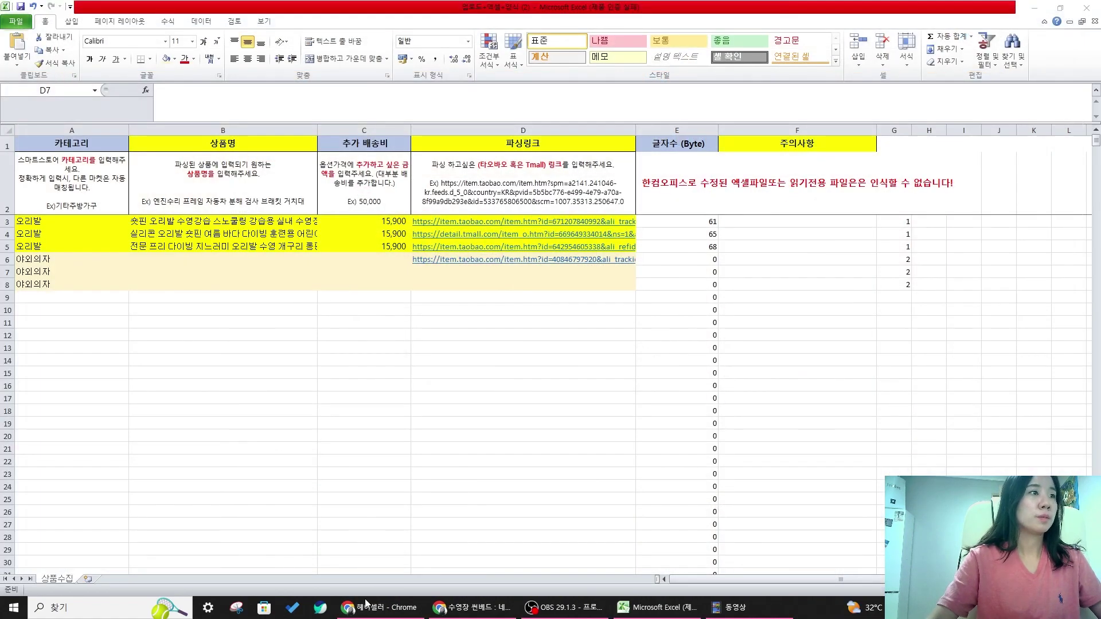
{"action": "left_click", "coordinate": [399, 609]}
{"action": "left_click", "coordinate": [471, 607]}
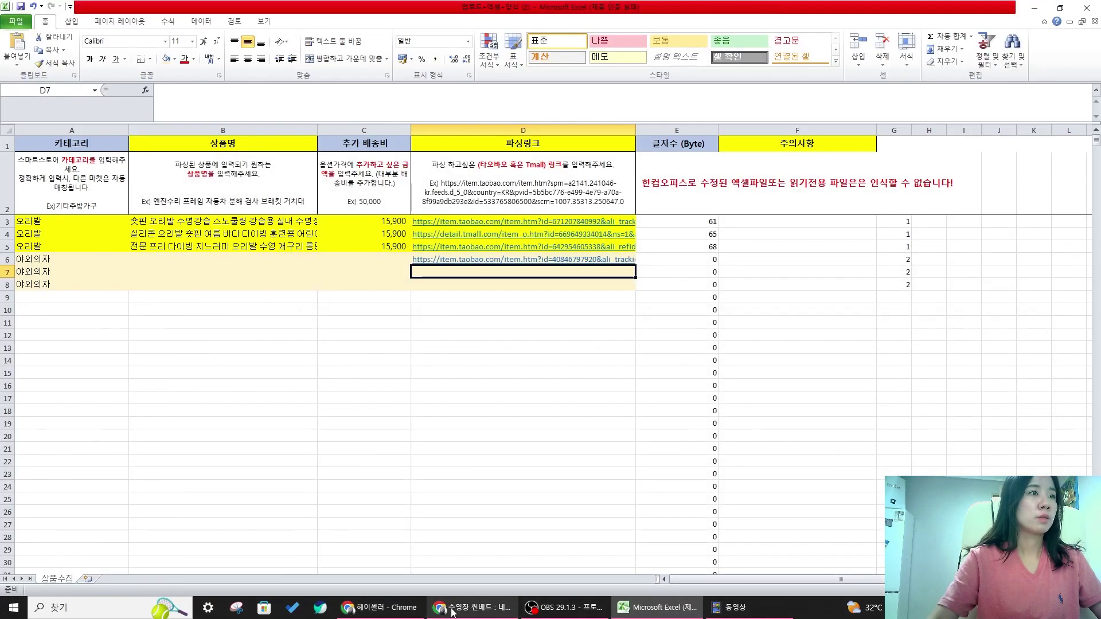
{"action": "left_click", "coordinate": [684, 9]}
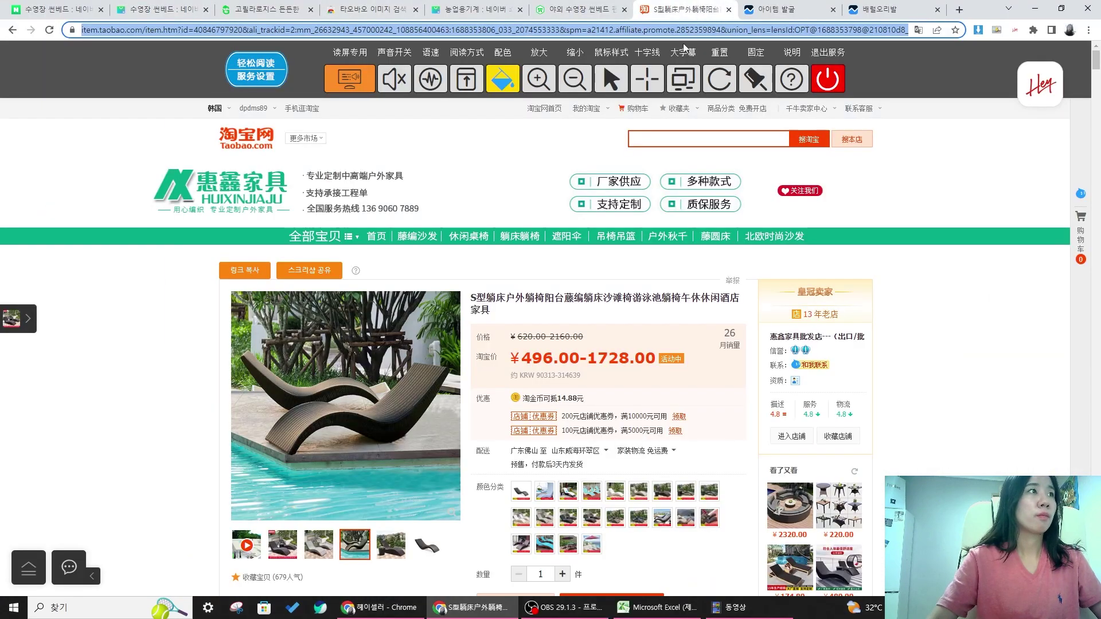
{"action": "left_click", "coordinate": [520, 292]}
{"action": "left_click", "coordinate": [653, 615]}
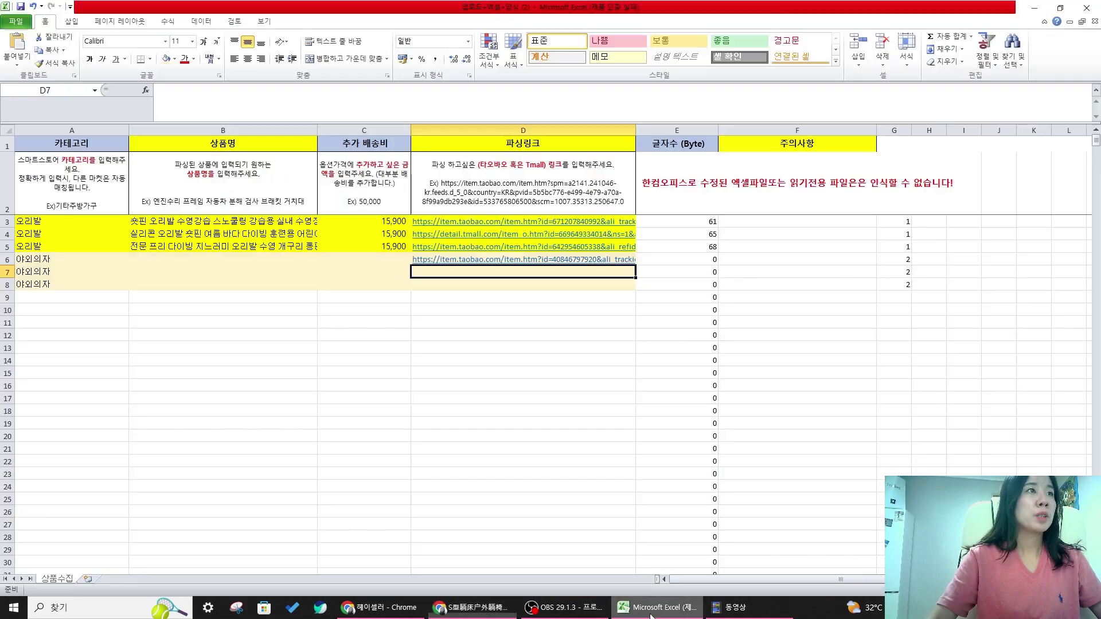
{"action": "left_click", "coordinate": [653, 613]}
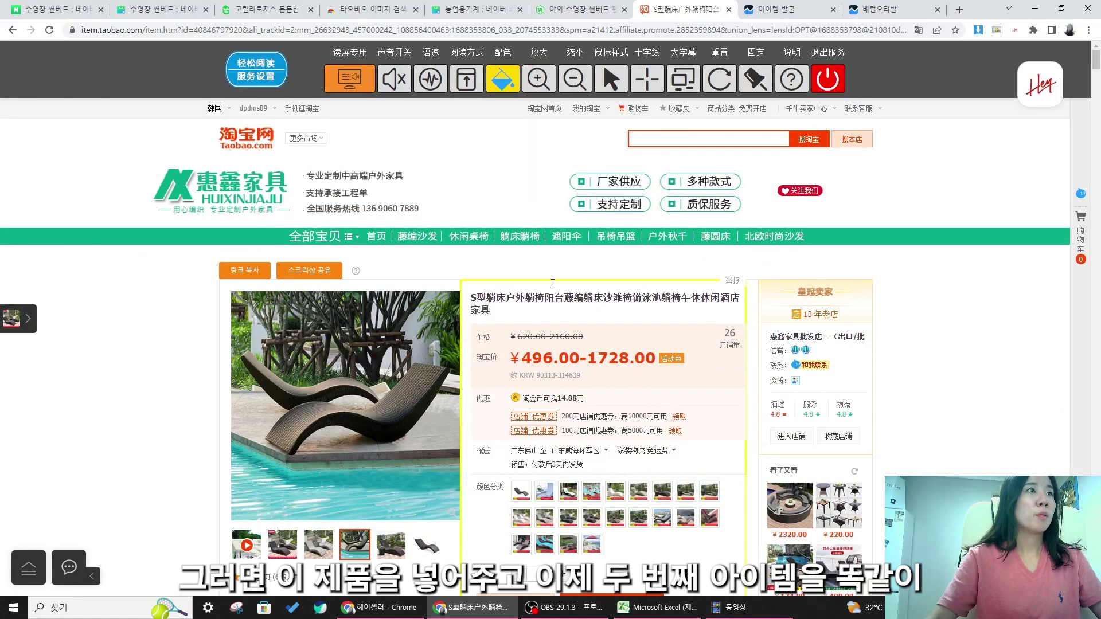
{"action": "left_click", "coordinate": [577, 16]}
{"action": "left_click", "coordinate": [691, 7]}
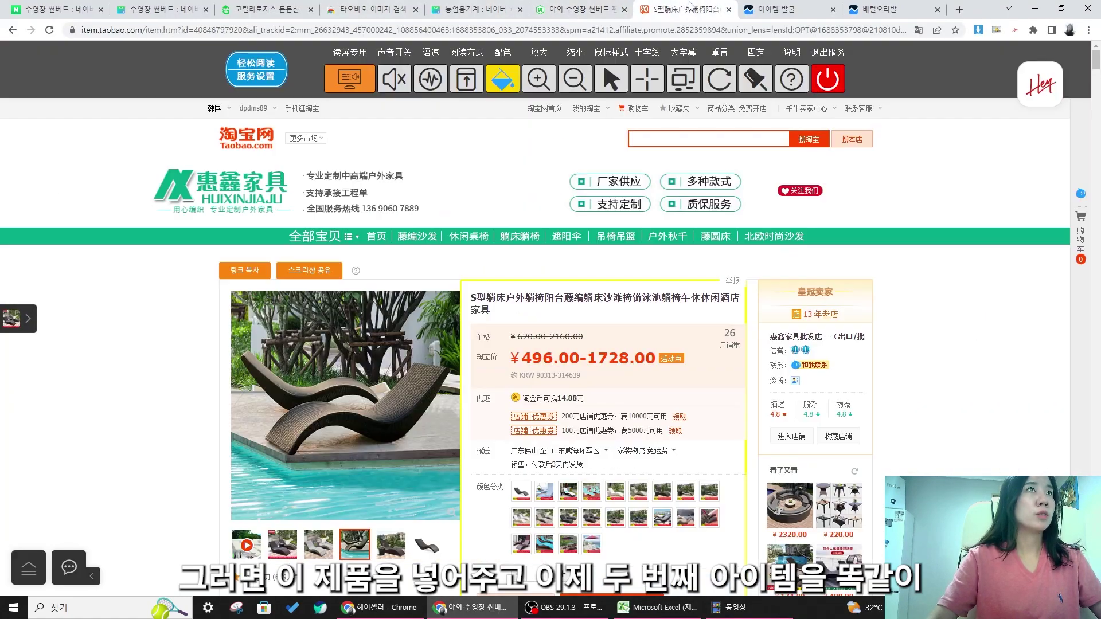
- Copy the lounger's Chinese product title and go to the 수영장 썬베드 results
{"action": "left_click_drag", "start_coordinate": [504, 311], "coordinate": [467, 294]}
{"action": "right_click", "coordinate": [487, 298]}
{"action": "left_click", "coordinate": [496, 304]}
{"action": "left_click", "coordinate": [57, 10]}
- Search 중국어번역 and translate the pasted Chinese lounger title into Korean in Papago
{"action": "scroll", "coordinate": [338, 58], "scroll_direction": "down", "scroll_amount": 10}
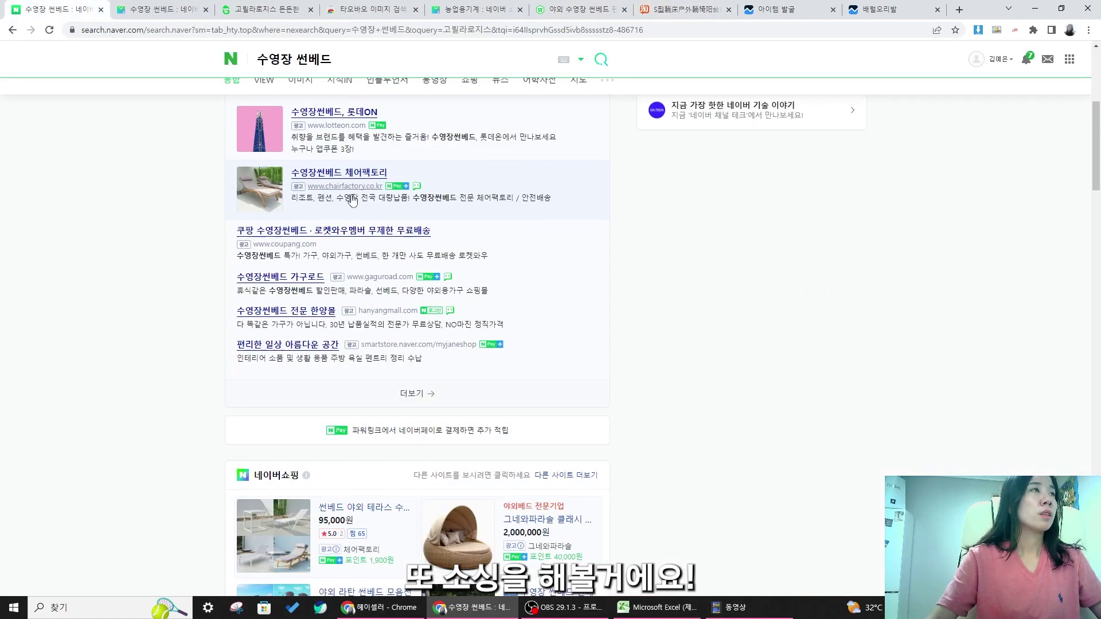
{"action": "type", "text": "중국ㅇ"}
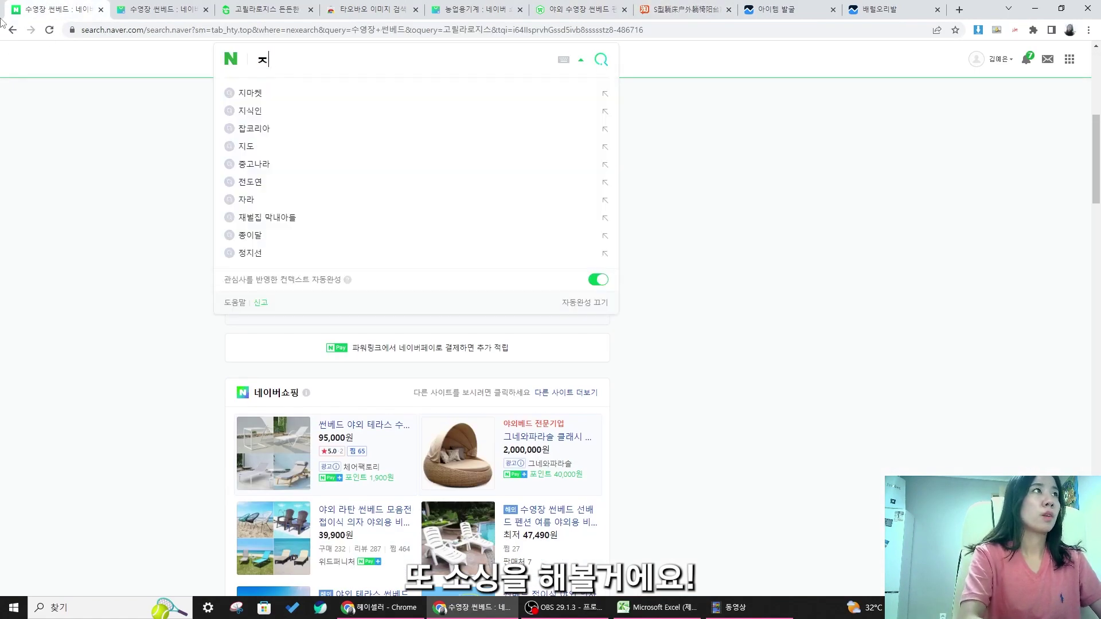
{"action": "type", "text": "어번역"}
{"action": "key", "text": "Return"}
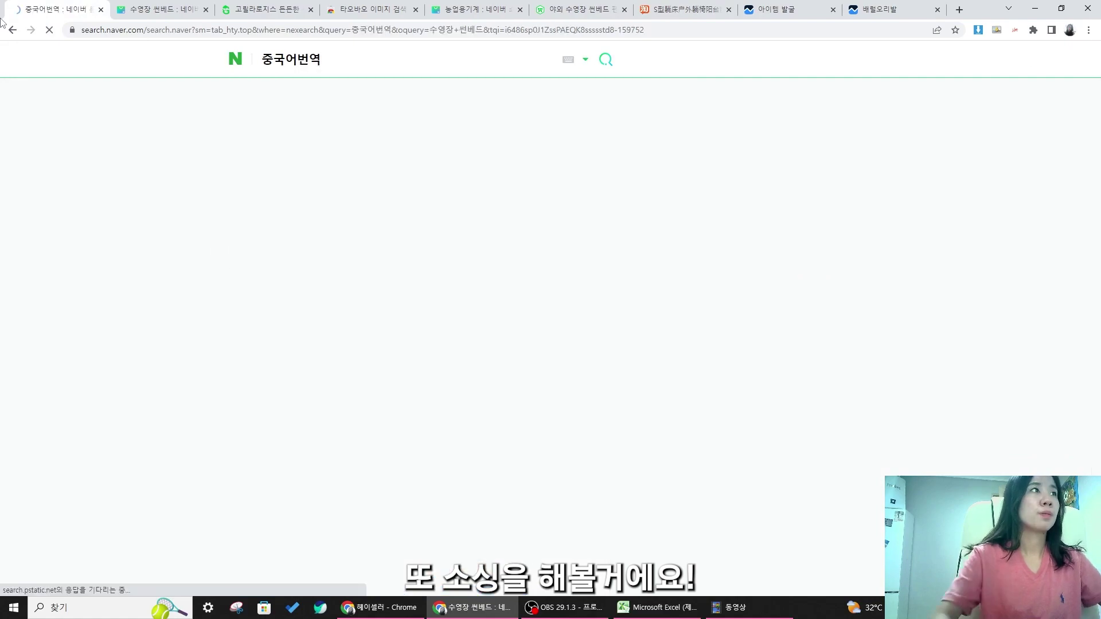
{"action": "scroll", "coordinate": [429, 220], "scroll_direction": "down", "scroll_amount": 10}
{"action": "scroll", "coordinate": [430, 219], "scroll_direction": "down", "scroll_amount": 4}
{"action": "left_click", "coordinate": [297, 133]}
{"action": "key", "text": "ctrl+v"}
{"action": "scroll", "coordinate": [395, 341], "scroll_direction": "up", "scroll_amount": 3}
{"action": "left_click", "coordinate": [383, 335]}
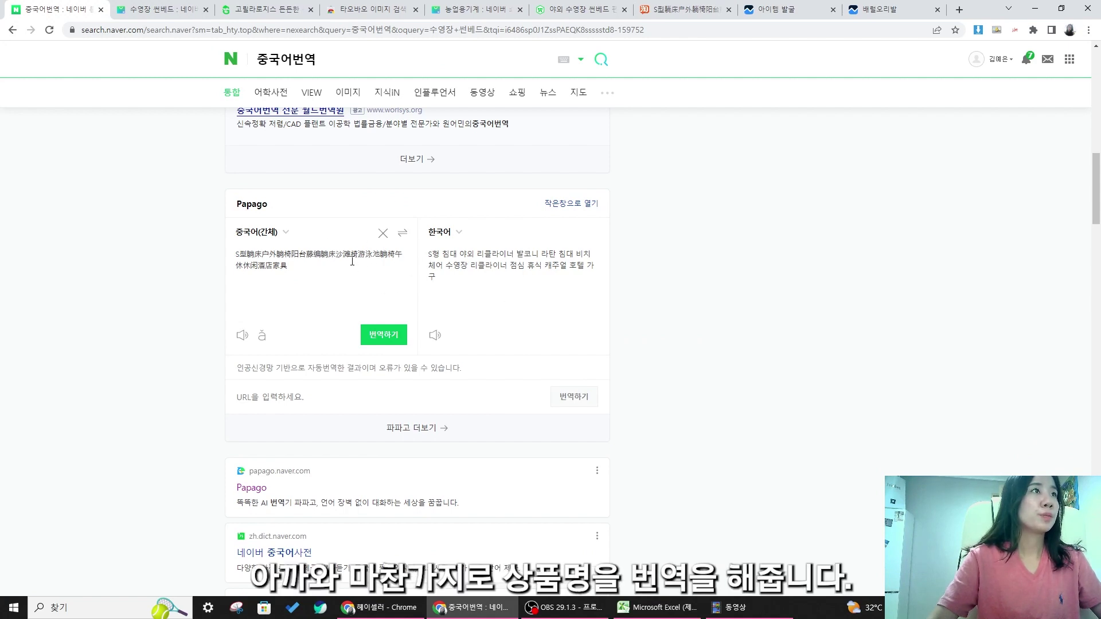
- Trim S型躺 and 床户 from the start of the title and re-translate
{"action": "left_click", "coordinate": [252, 254]}
{"action": "key", "text": "BackSpace"}
{"action": "key", "text": "BackSpace"}
{"action": "key", "text": "BackSpace"}
{"action": "left_click", "coordinate": [369, 332]}
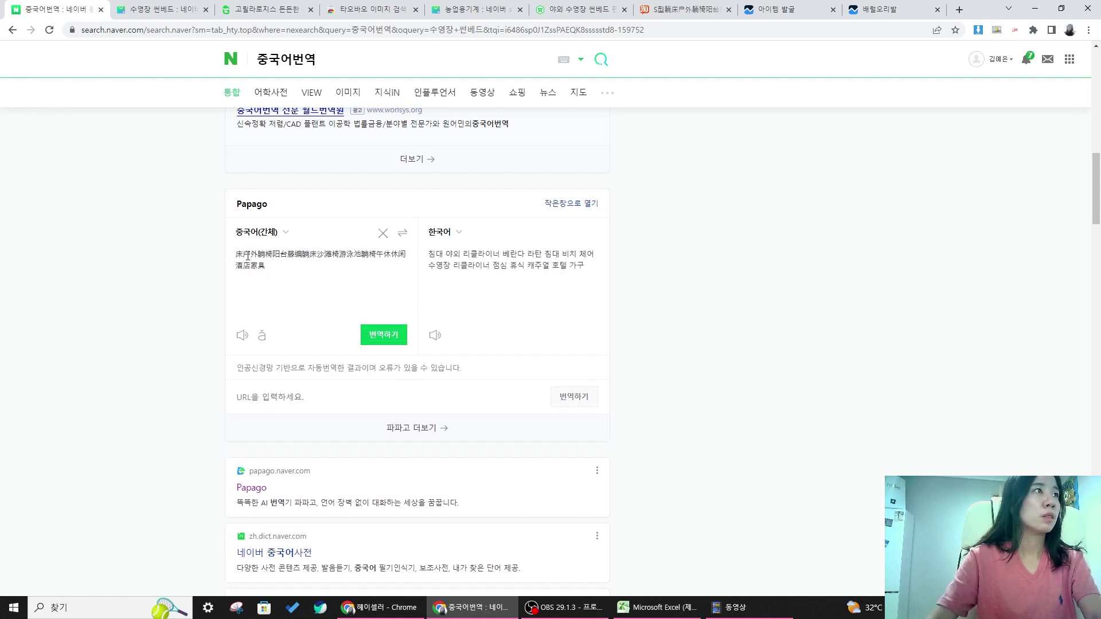
{"action": "key", "text": "BackSpace"}
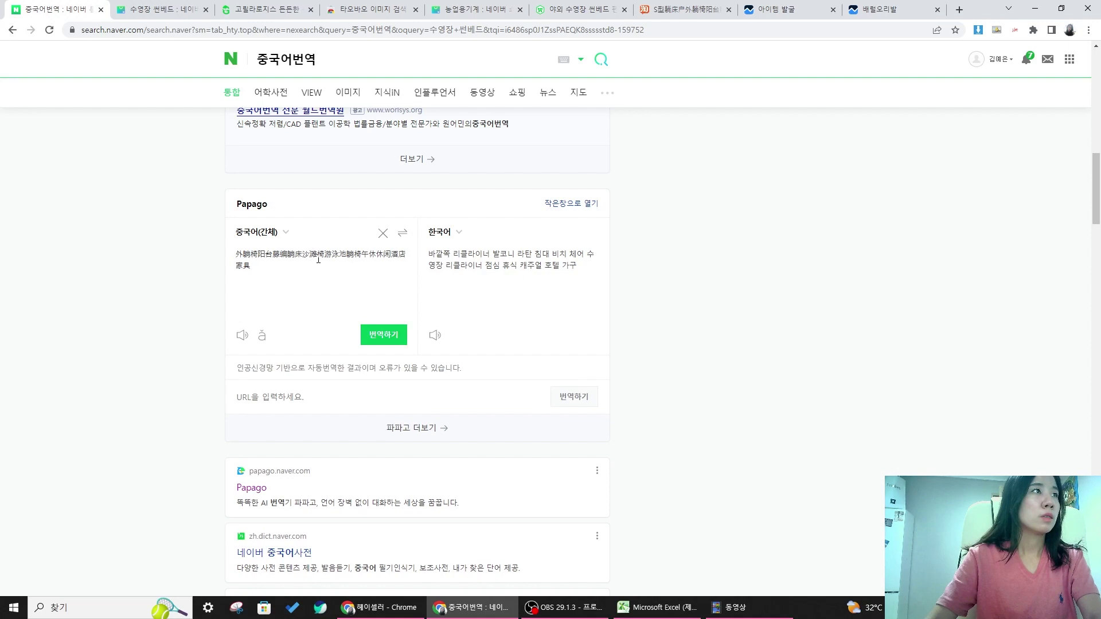
{"action": "key", "text": "BackSpace"}
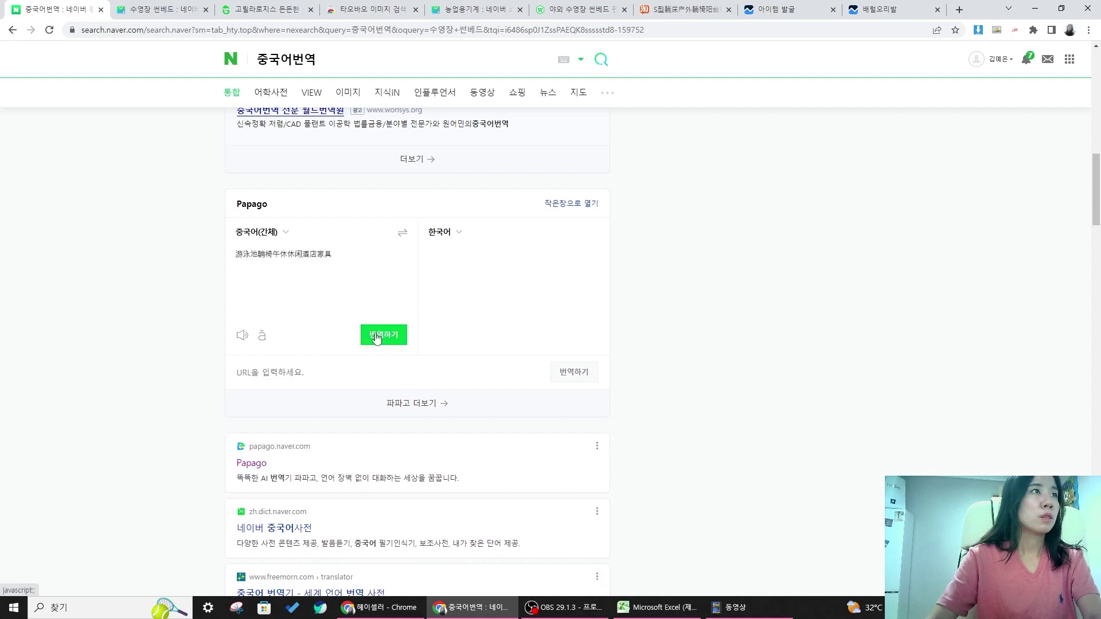
- Switch to Korean→Chinese, enter 비치체어, and copy the result 沙滩椅
{"action": "key", "text": "ctrl+a"}
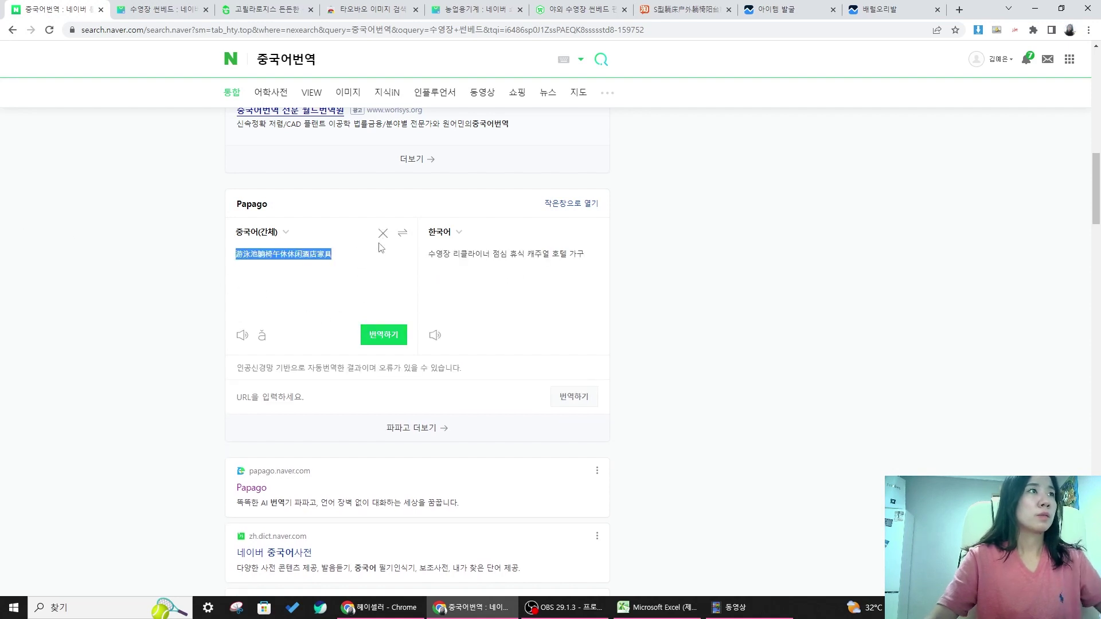
{"action": "left_click", "coordinate": [402, 234]}
{"action": "key", "text": "ctrl+a"}
{"action": "type", "text": "비치"}
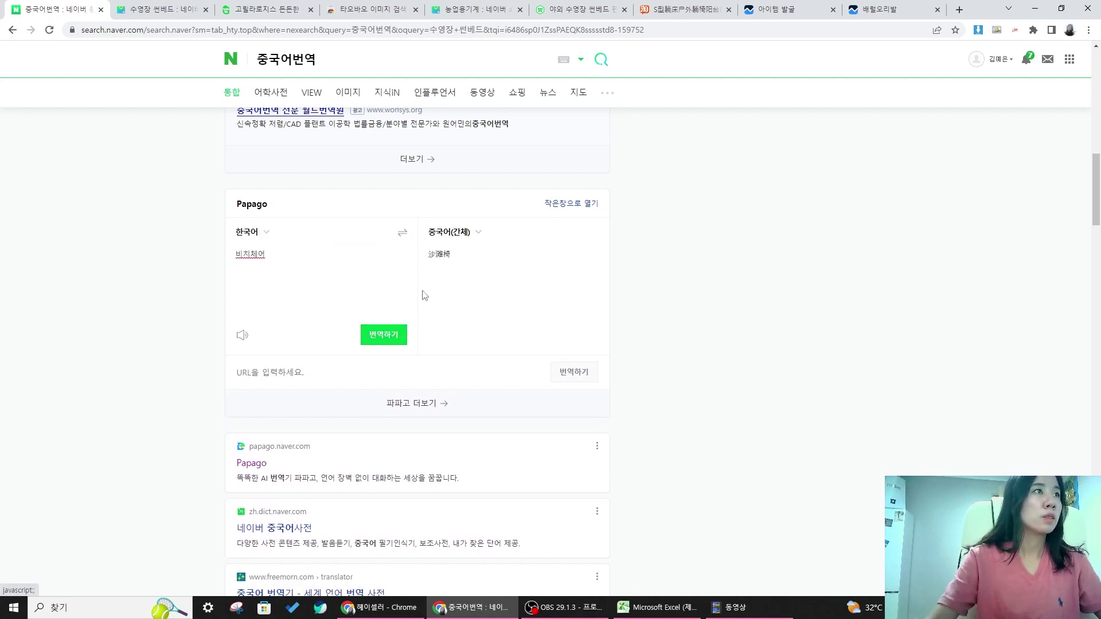
{"action": "left_click_drag", "start_coordinate": [455, 256], "coordinate": [420, 257]}
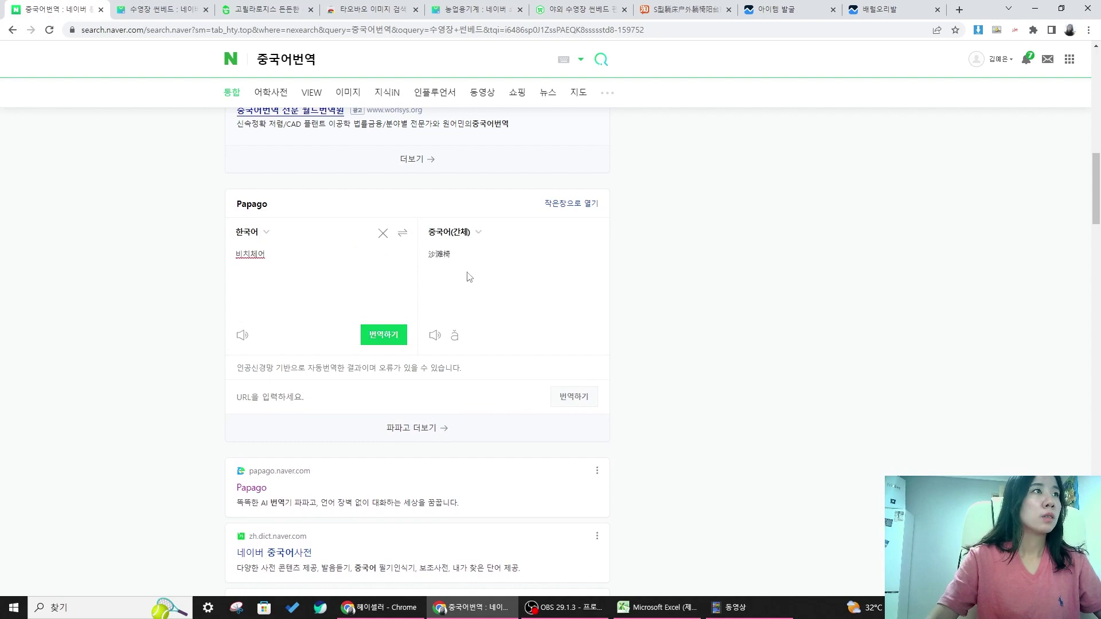
{"action": "right_click", "coordinate": [457, 255]}
{"action": "left_click", "coordinate": [477, 262]}
- Search Taobao for 沙滩椅, then glance back at the Papago translation tab
{"action": "left_click", "coordinate": [686, 9]}
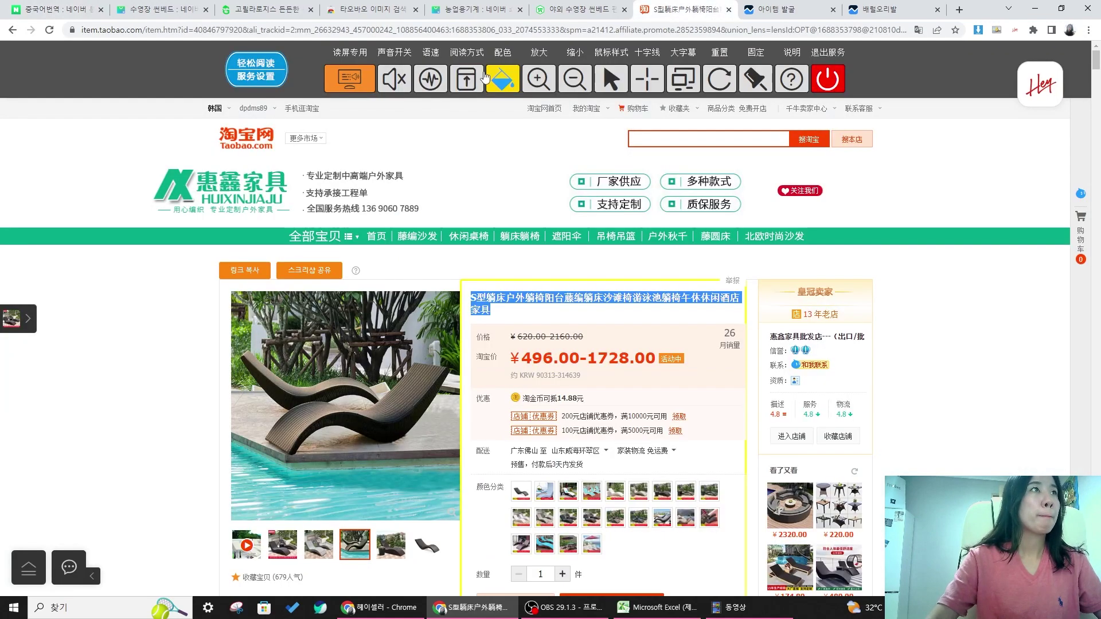
{"action": "left_click", "coordinate": [709, 139]}
{"action": "key", "text": "ctrl+v"}
{"action": "left_click", "coordinate": [814, 145]}
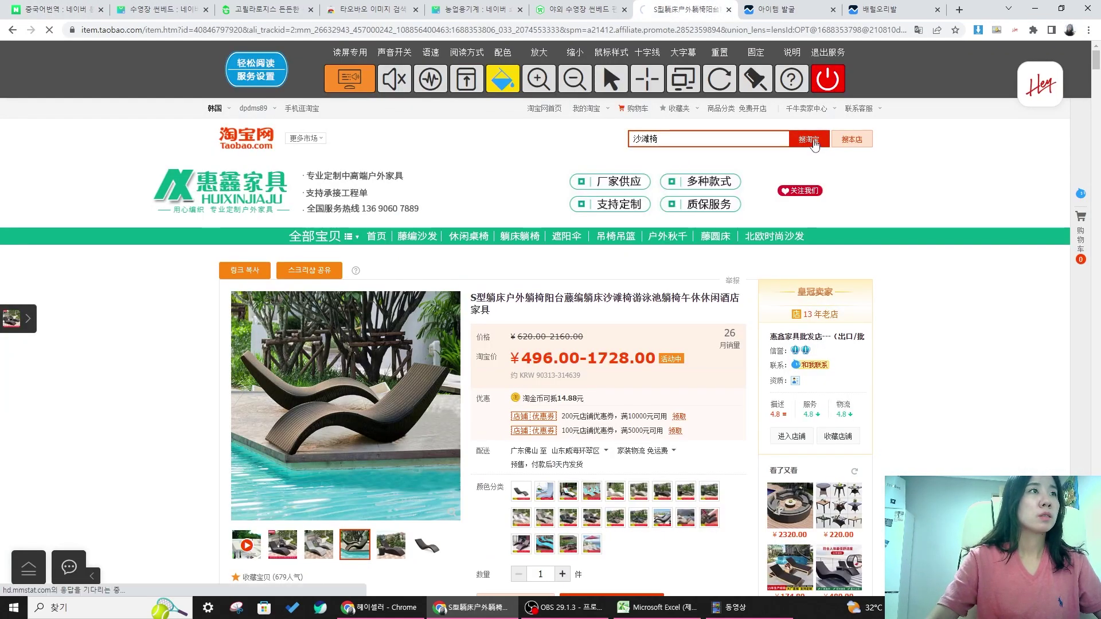
{"action": "scroll", "coordinate": [774, 237], "scroll_direction": "down", "scroll_amount": 2}
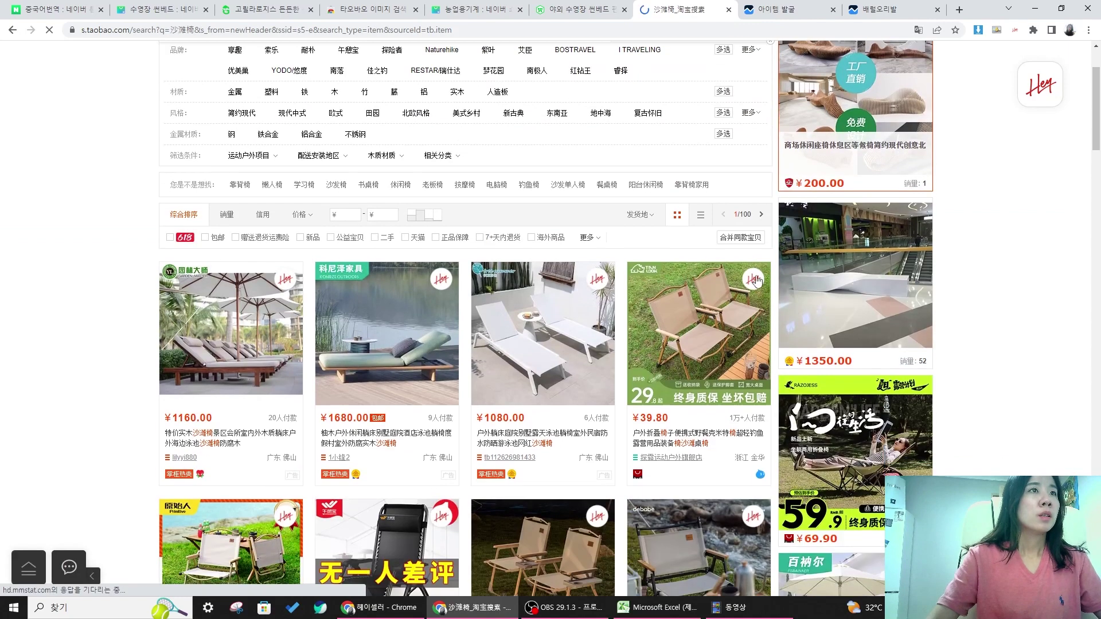
{"action": "left_click", "coordinate": [373, 9]}
{"action": "left_click", "coordinate": [90, 8]}
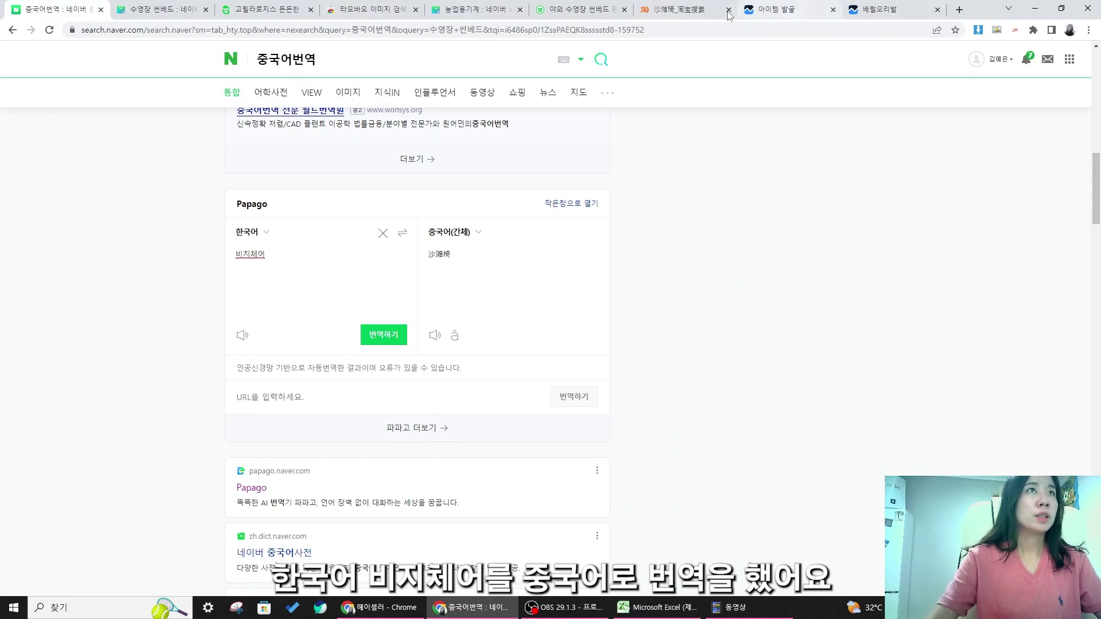
- Open the ¥650 poolside lounger listing on Tmall and copy its page address
{"action": "left_click", "coordinate": [688, 9]}
{"action": "scroll", "coordinate": [559, 248], "scroll_direction": "down", "scroll_amount": 5}
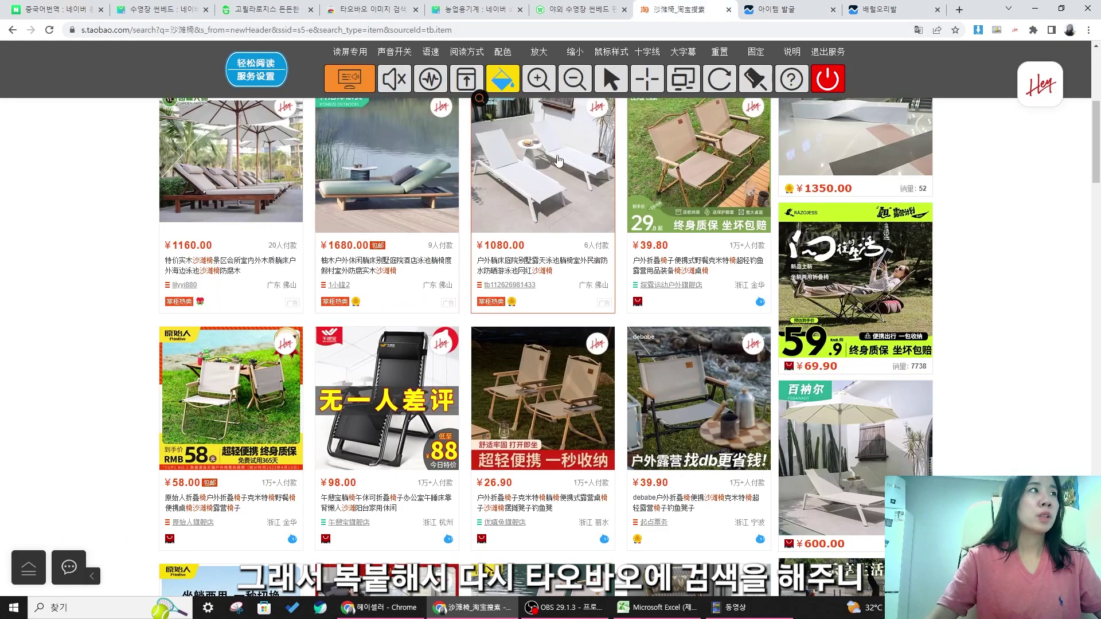
{"action": "scroll", "coordinate": [560, 160], "scroll_direction": "up", "scroll_amount": 2}
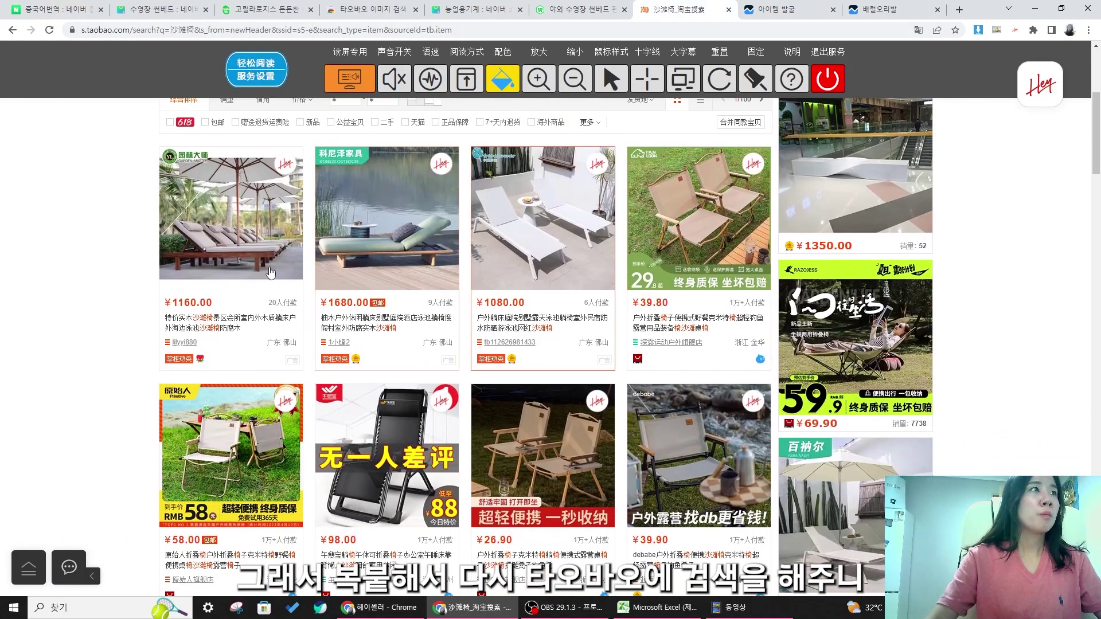
{"action": "scroll", "coordinate": [271, 273], "scroll_direction": "down", "scroll_amount": 9}
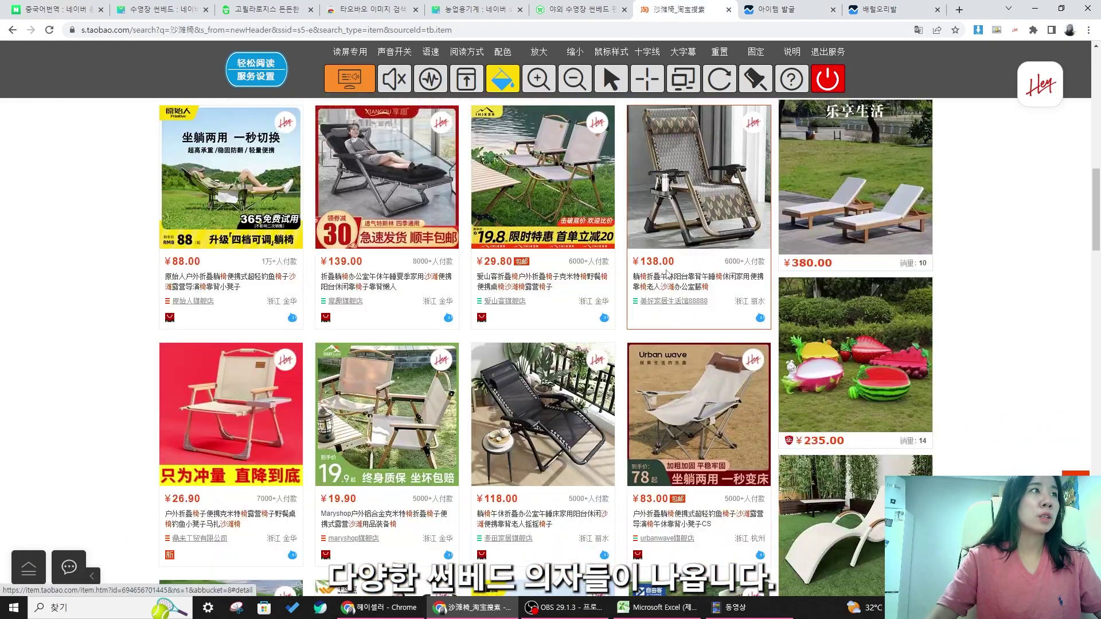
{"action": "scroll", "coordinate": [668, 274], "scroll_direction": "down", "scroll_amount": 8}
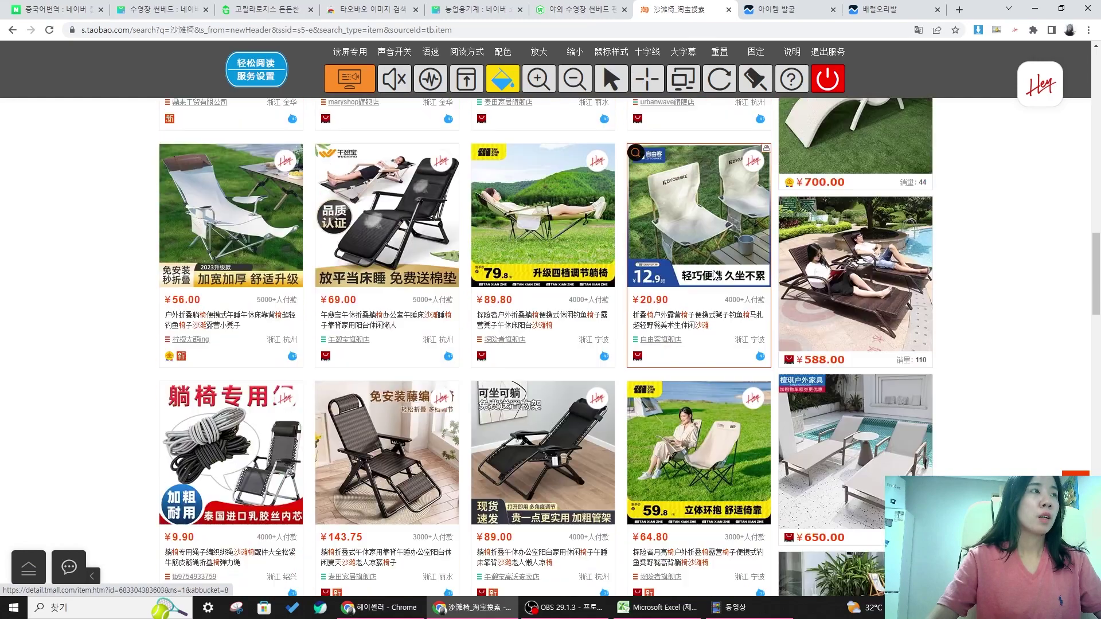
{"action": "scroll", "coordinate": [720, 275], "scroll_direction": "down", "scroll_amount": 5}
{"action": "scroll", "coordinate": [720, 275], "scroll_direction": "up", "scroll_amount": 2}
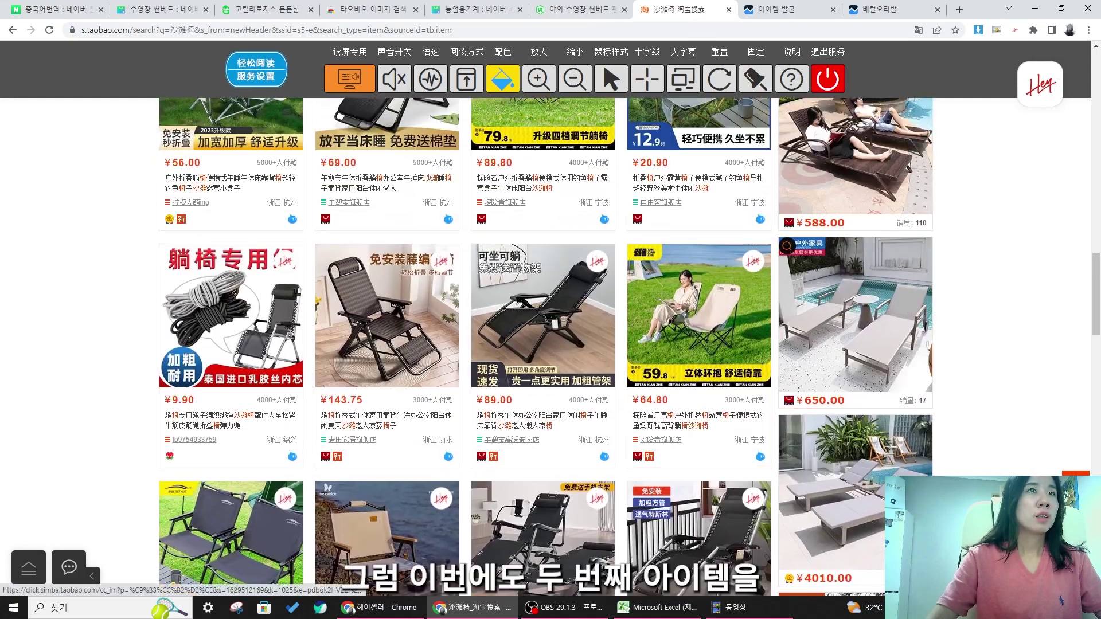
{"action": "left_click", "coordinate": [870, 315]}
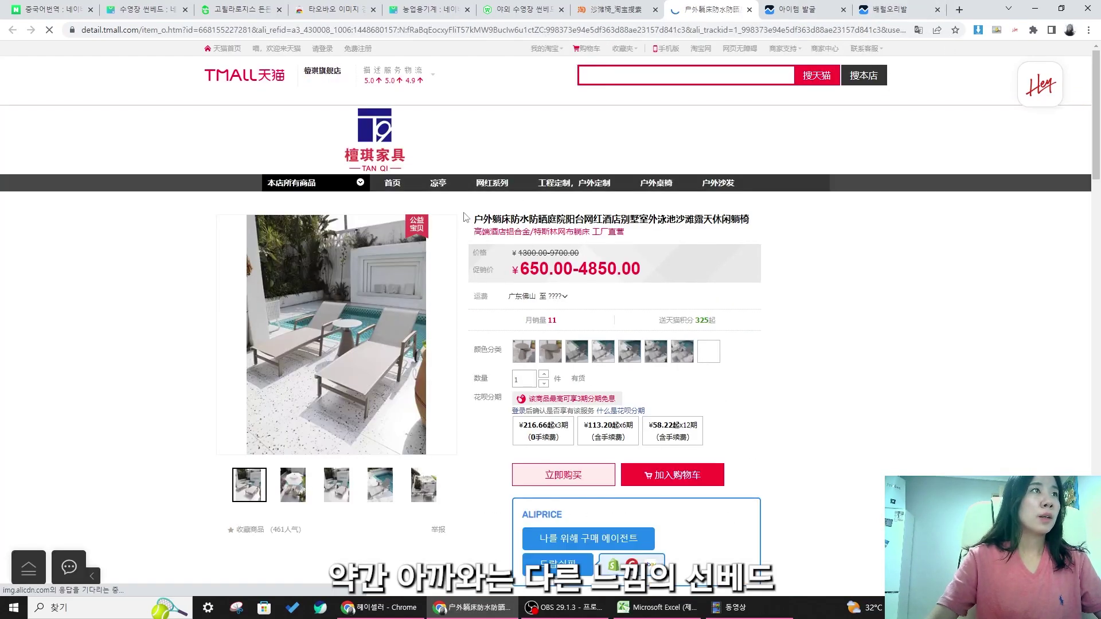
{"action": "right_click", "coordinate": [190, 30]}
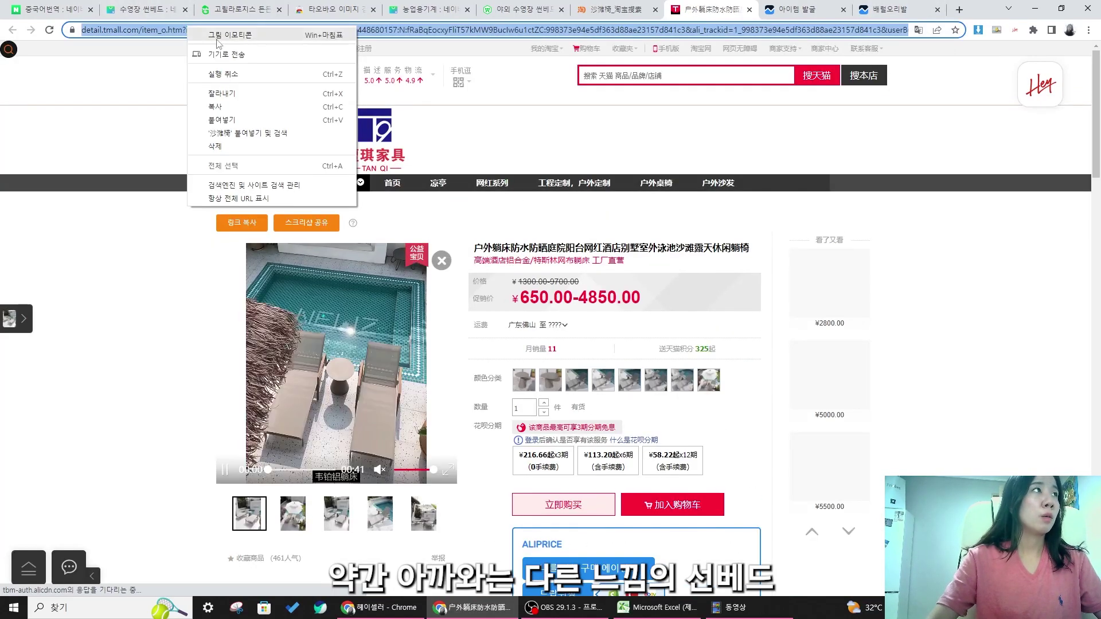
{"action": "left_click", "coordinate": [216, 107]}
{"action": "left_click", "coordinate": [694, 607]}
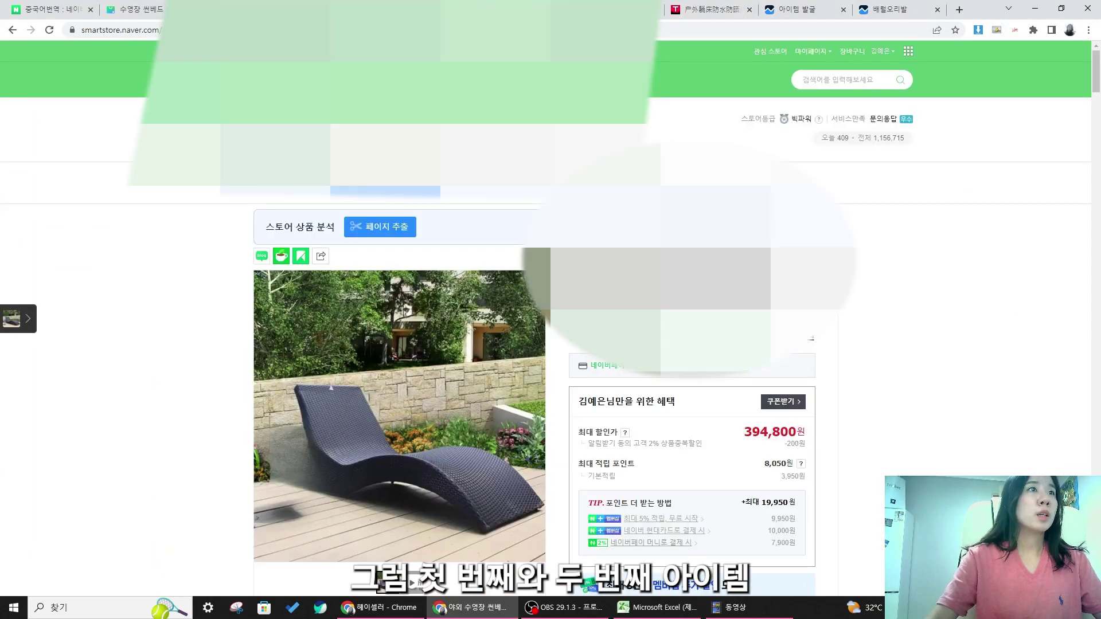
{"action": "key", "text": "alt+Tab"}
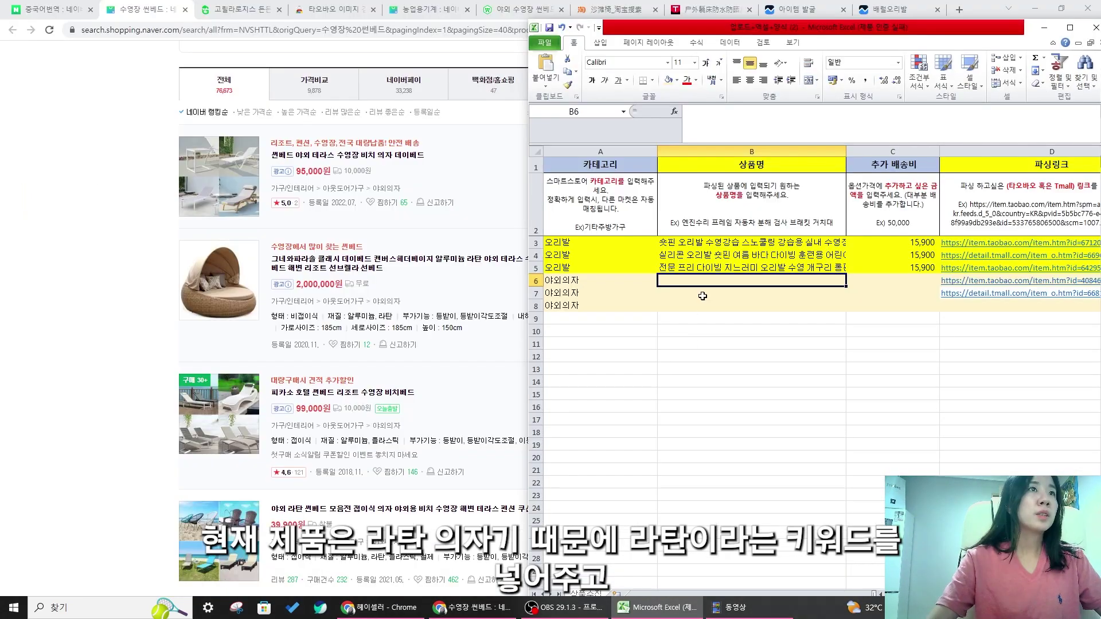
- Select B6 for the outdoor chair's product name and type 야외
{"action": "left_click", "coordinate": [709, 266]}
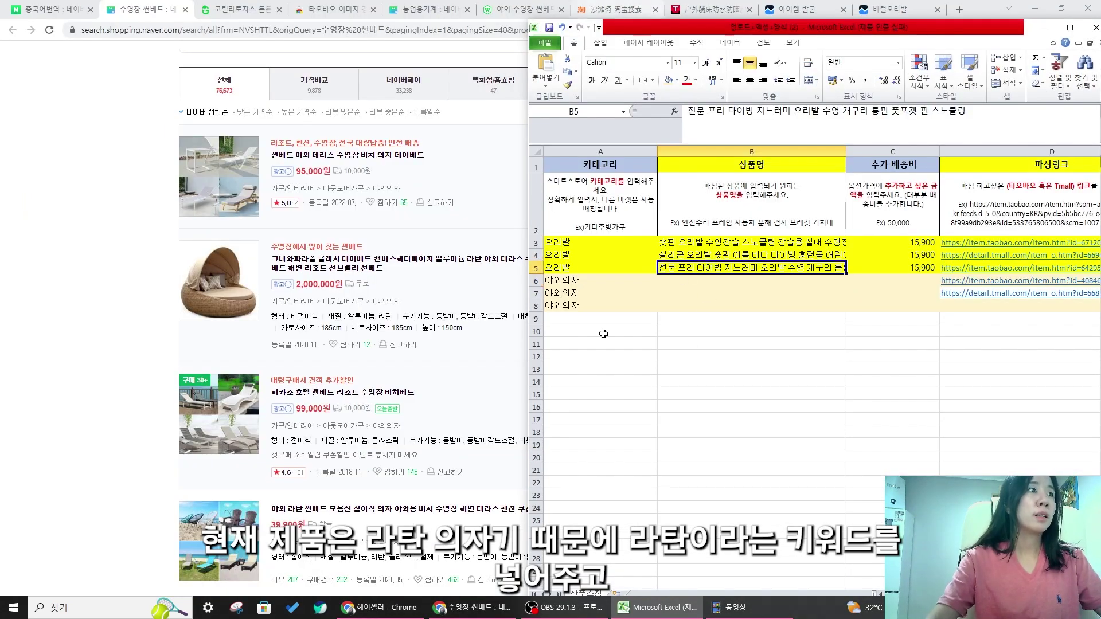
{"action": "left_click", "coordinate": [726, 291]}
{"action": "left_click", "coordinate": [728, 280]}
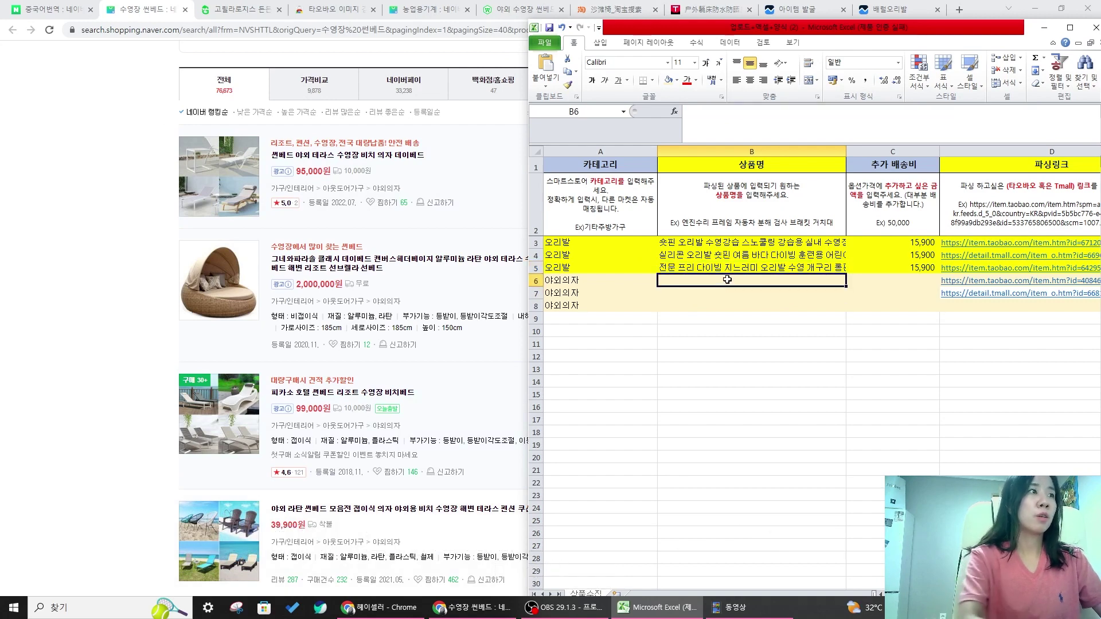
{"action": "type", "text": "야외"}
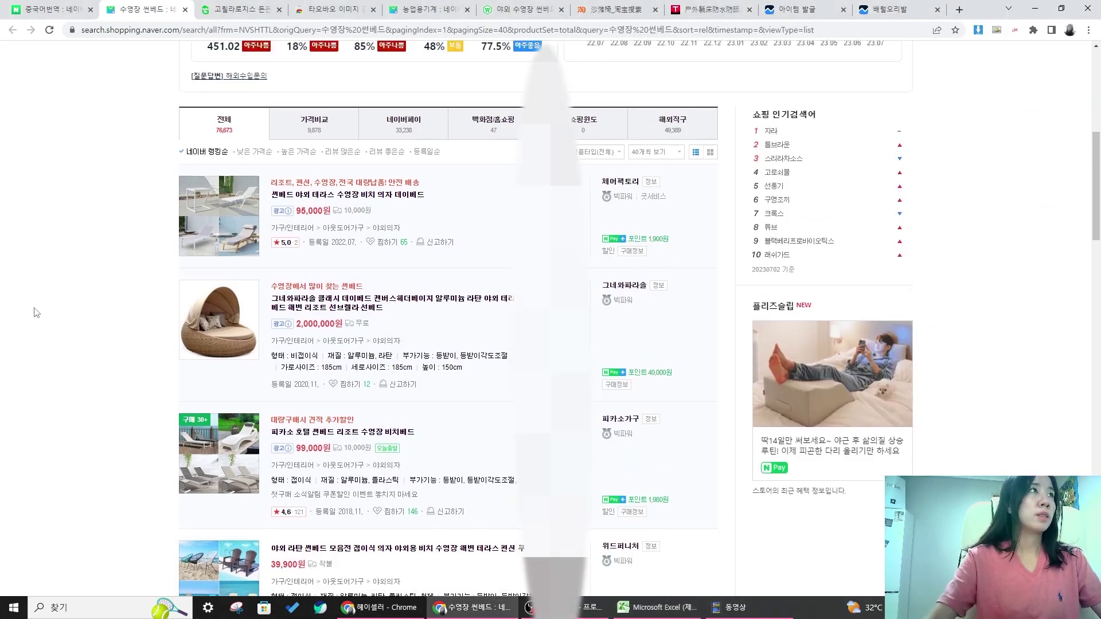
{"action": "scroll", "coordinate": [320, 75], "scroll_direction": "up", "scroll_amount": 8}
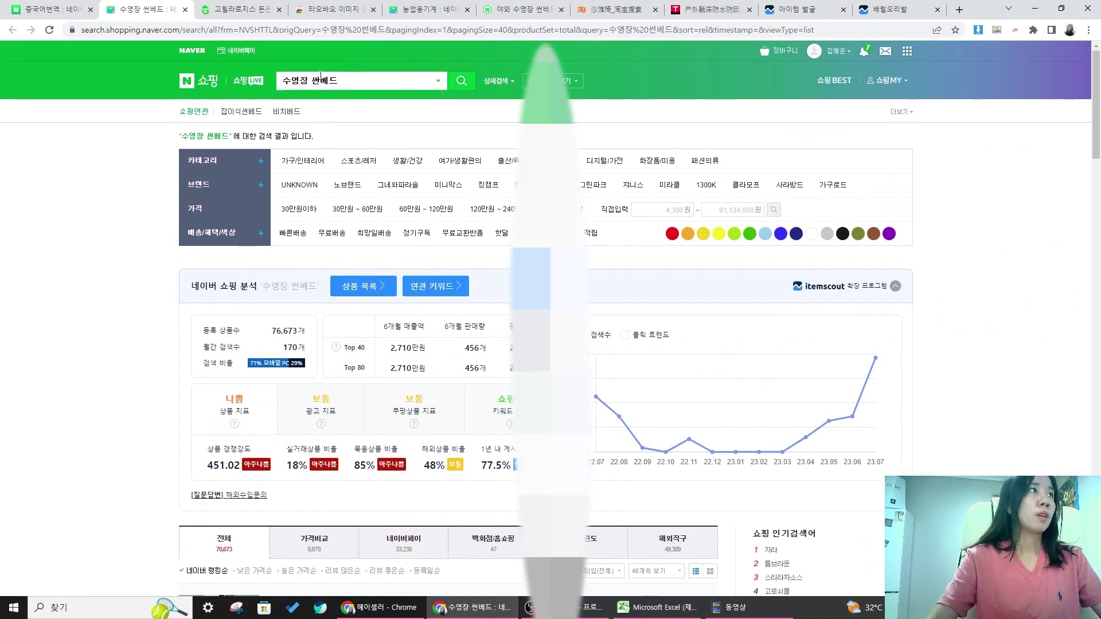
{"action": "scroll", "coordinate": [358, 274], "scroll_direction": "down", "scroll_amount": 8}
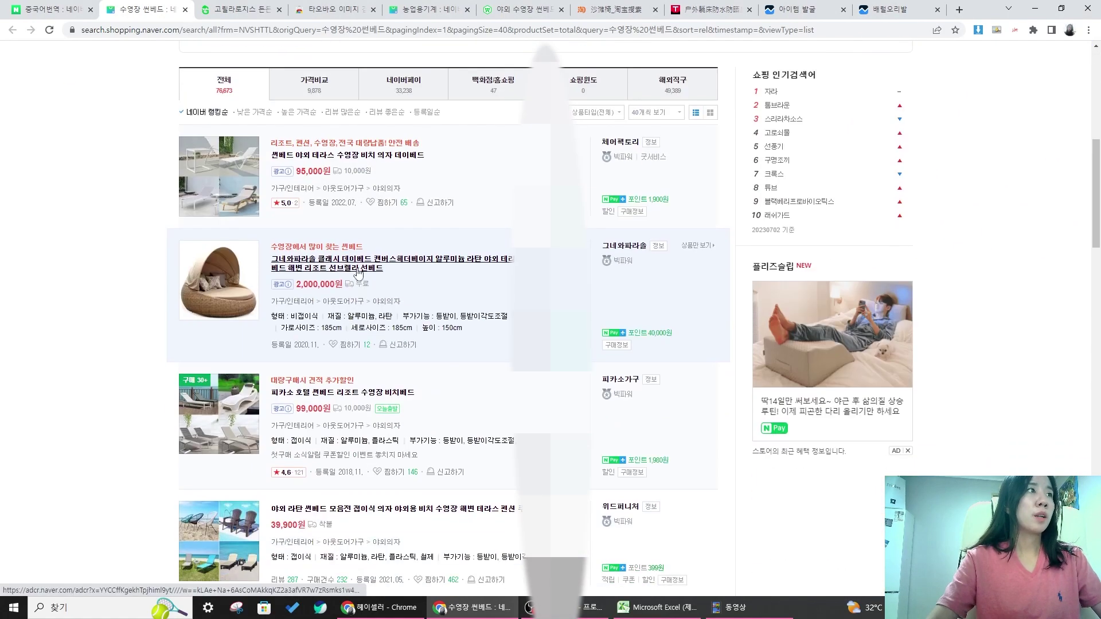
{"action": "scroll", "coordinate": [359, 274], "scroll_direction": "down", "scroll_amount": 3}
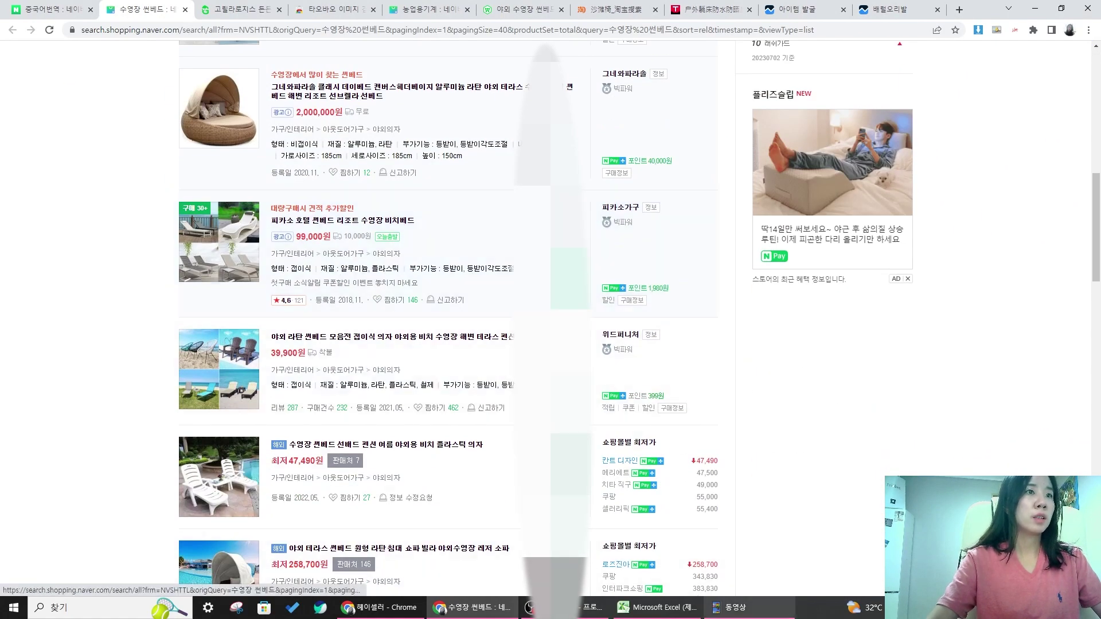
- Append 업소용 to the row 6 name so it ends with 테라스 업소용
{"action": "left_click", "coordinate": [657, 607]}
{"action": "left_click", "coordinate": [721, 305]}
{"action": "left_click", "coordinate": [718, 286]}
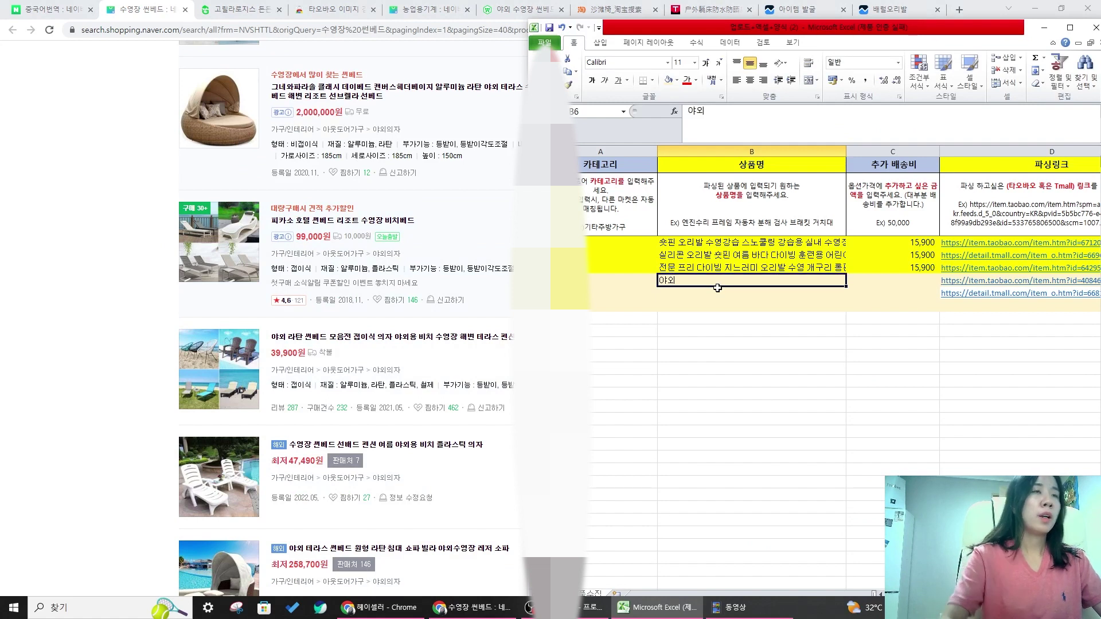
{"action": "double_click", "coordinate": [712, 283]}
{"action": "type", "text": "ㄹ"}
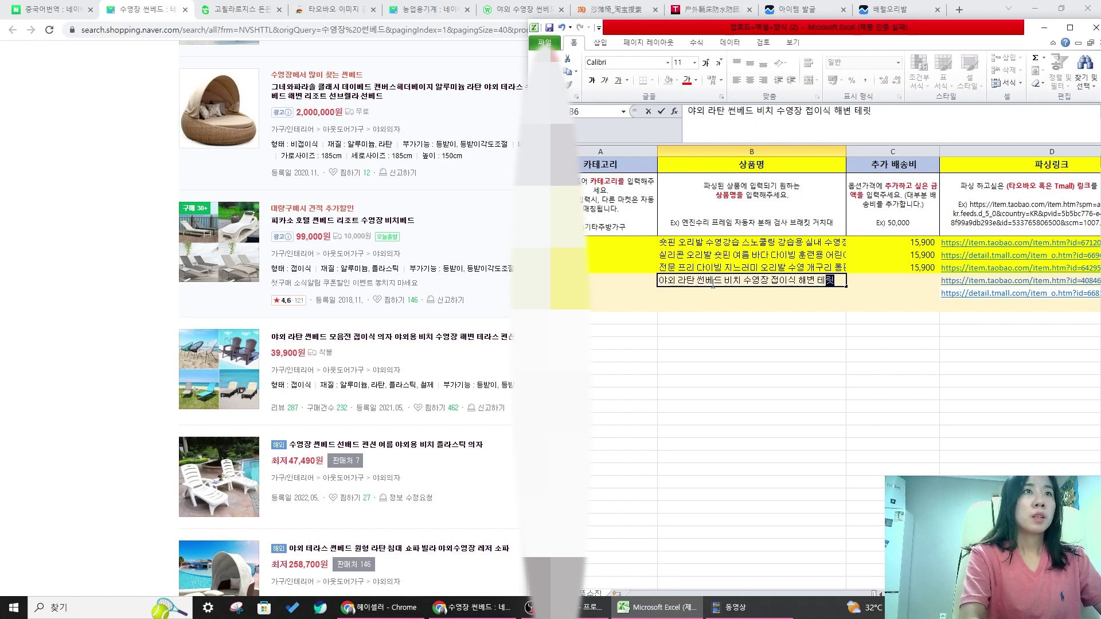
{"action": "type", "text": "업소용"}
{"action": "key", "text": "Return"}
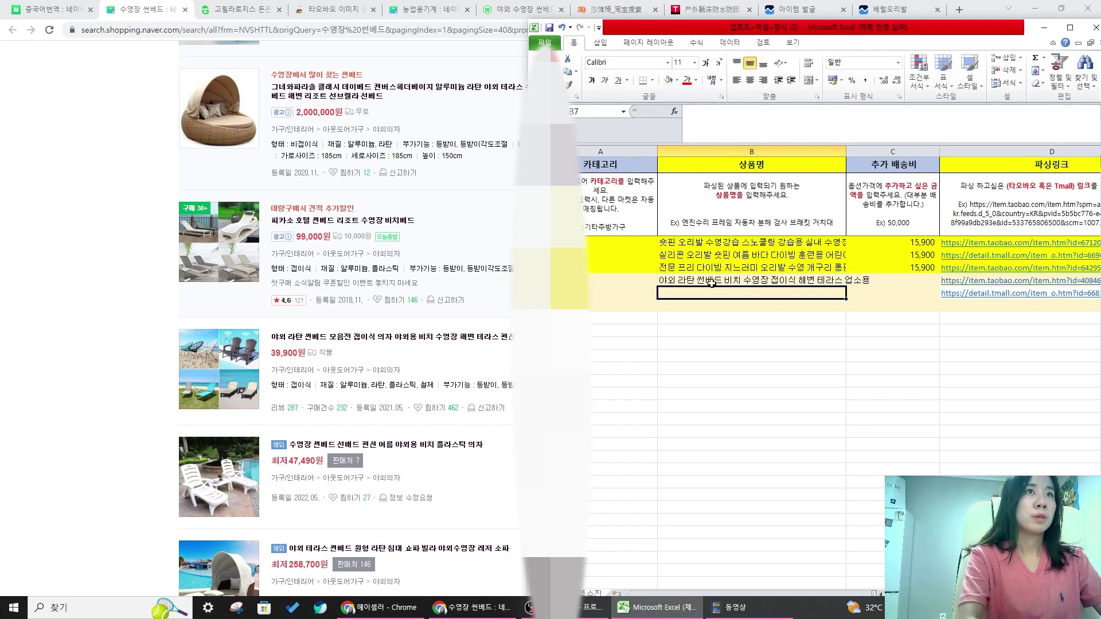
{"action": "left_click", "coordinate": [16, 333]}
{"action": "scroll", "coordinate": [632, 391], "scroll_direction": "down", "scroll_amount": 5}
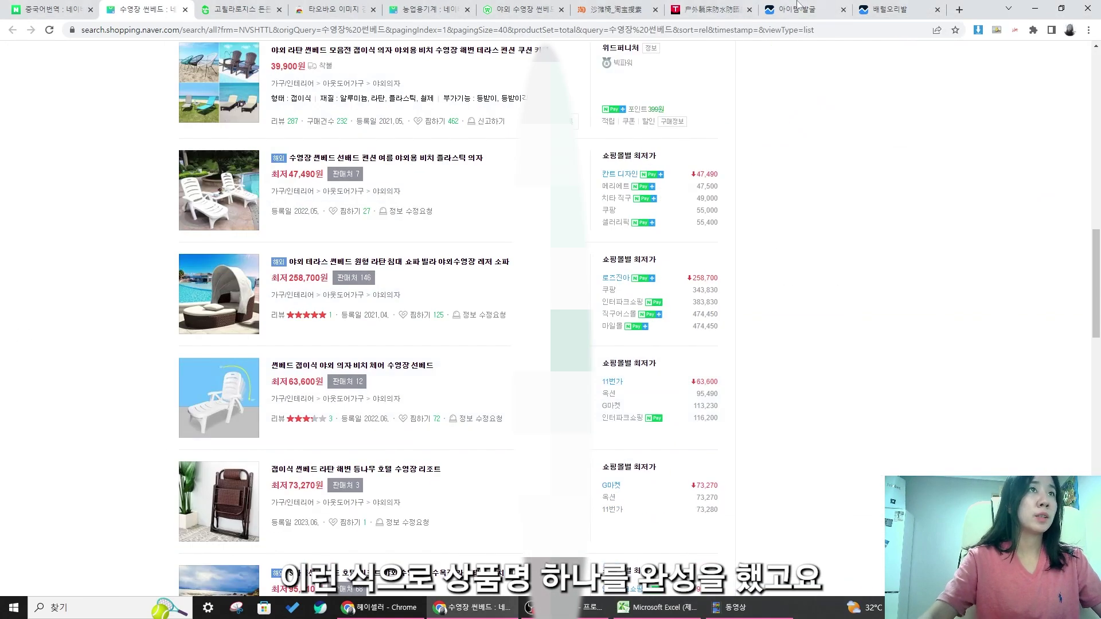
- Translate the Tmall sun lounger page into Korean and read its product title
{"action": "left_click", "coordinate": [704, 8]}
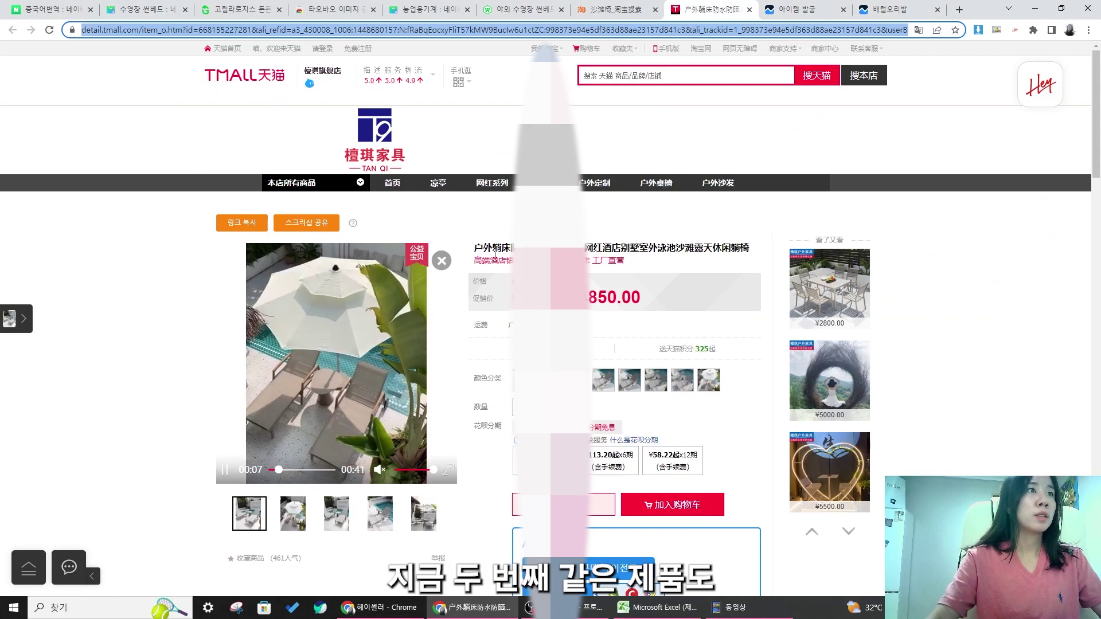
{"action": "left_click_drag", "start_coordinate": [475, 249], "coordinate": [706, 249]}
{"action": "left_click", "coordinate": [710, 249]}
{"action": "left_click", "coordinate": [918, 30]}
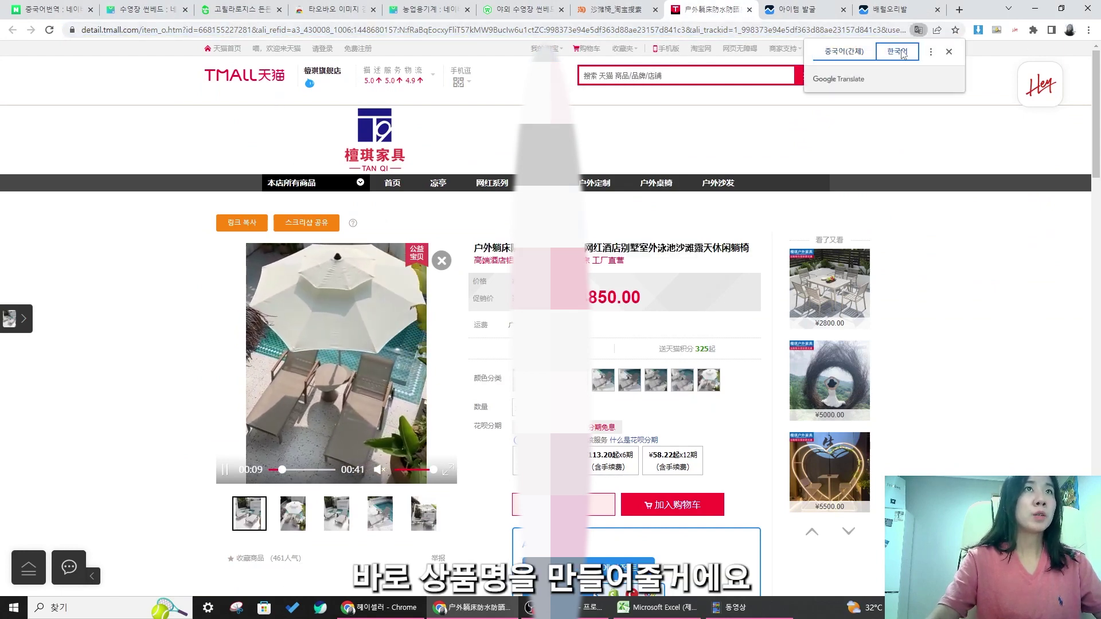
{"action": "left_click_drag", "start_coordinate": [475, 248], "coordinate": [525, 250]}
{"action": "left_click", "coordinate": [747, 234]}
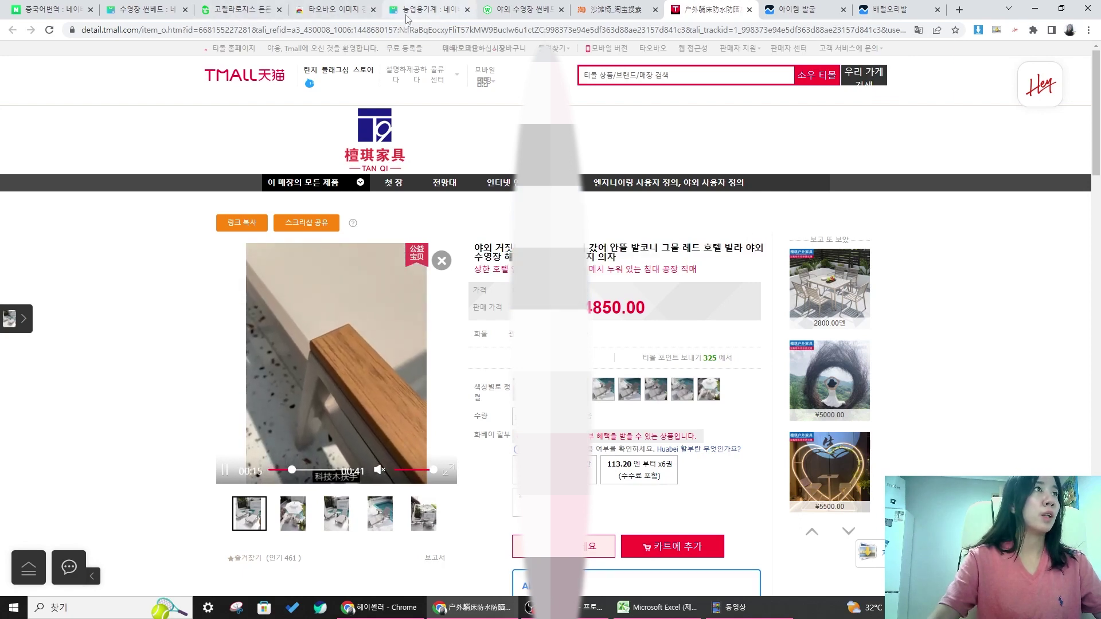
- Return to the Naver Shopping 수영장 썬베드 results
{"action": "left_click", "coordinate": [145, 11]}
{"action": "scroll", "coordinate": [692, 550], "scroll_direction": "down", "scroll_amount": 3}
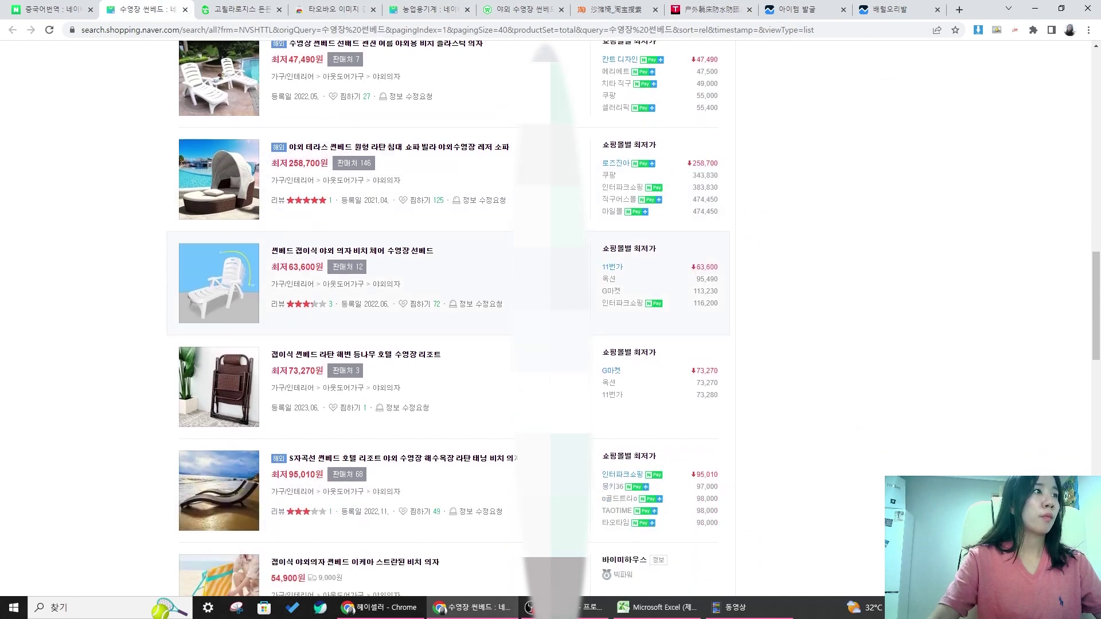
{"action": "left_click", "coordinate": [660, 608]}
{"action": "left_click", "coordinate": [78, 331]}
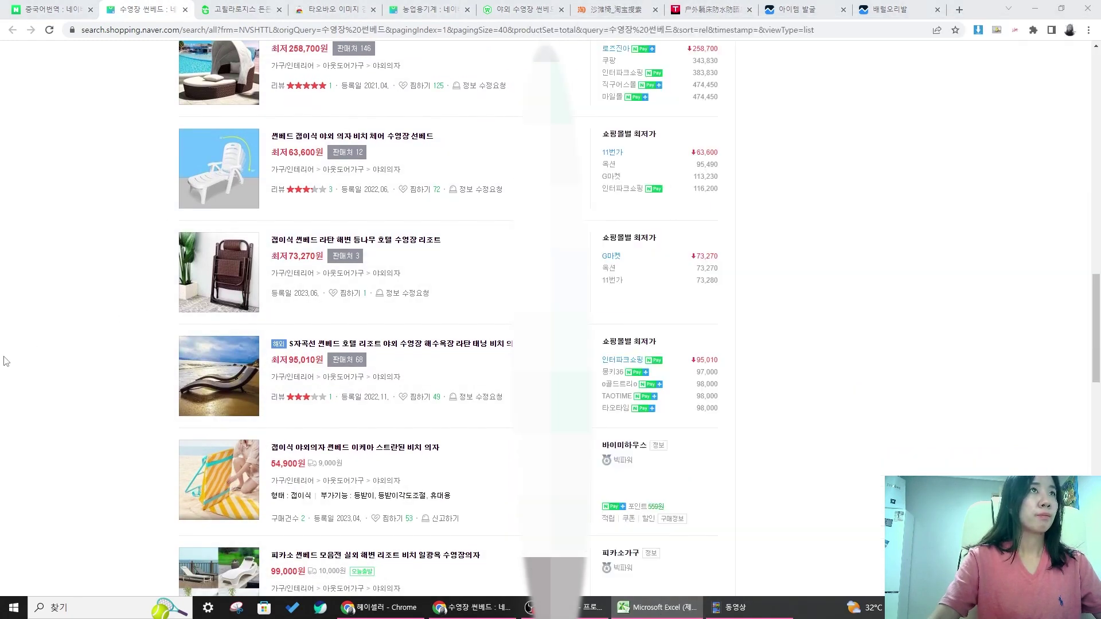
- Prefix the row 6 product name with 'S자 곡선'
{"action": "left_click", "coordinate": [687, 614]}
{"action": "double_click", "coordinate": [662, 281]}
{"action": "type", "text": "ㄴ"}
{"action": "key", "text": "BackSpace"}
{"action": "type", "text": "S자 고"}
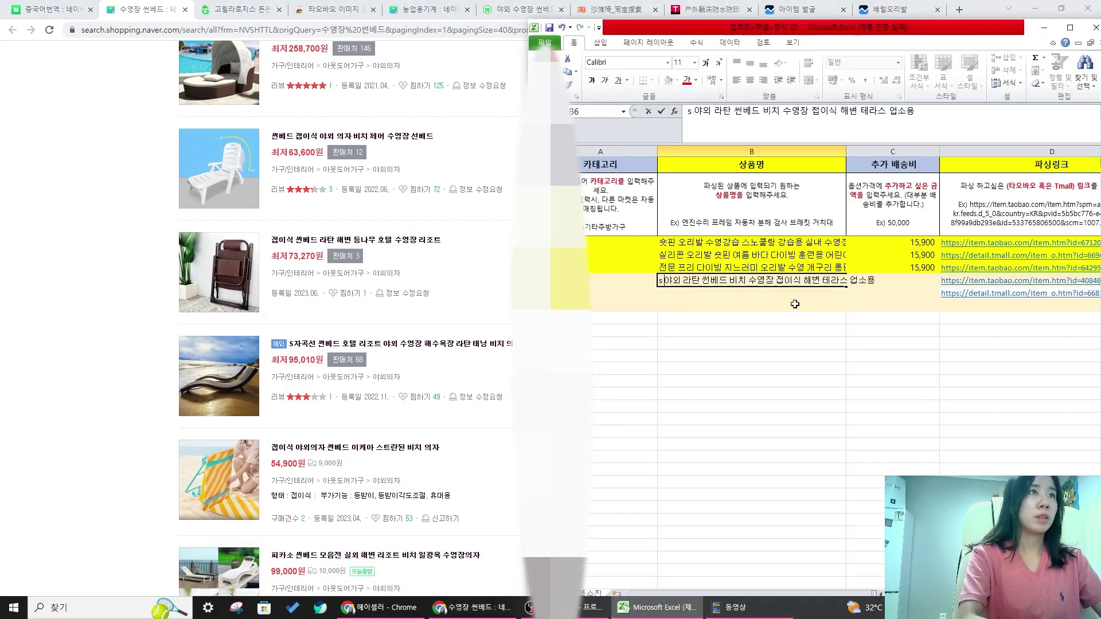
{"action": "type", "text": "곡선"}
{"action": "key", "text": "Return"}
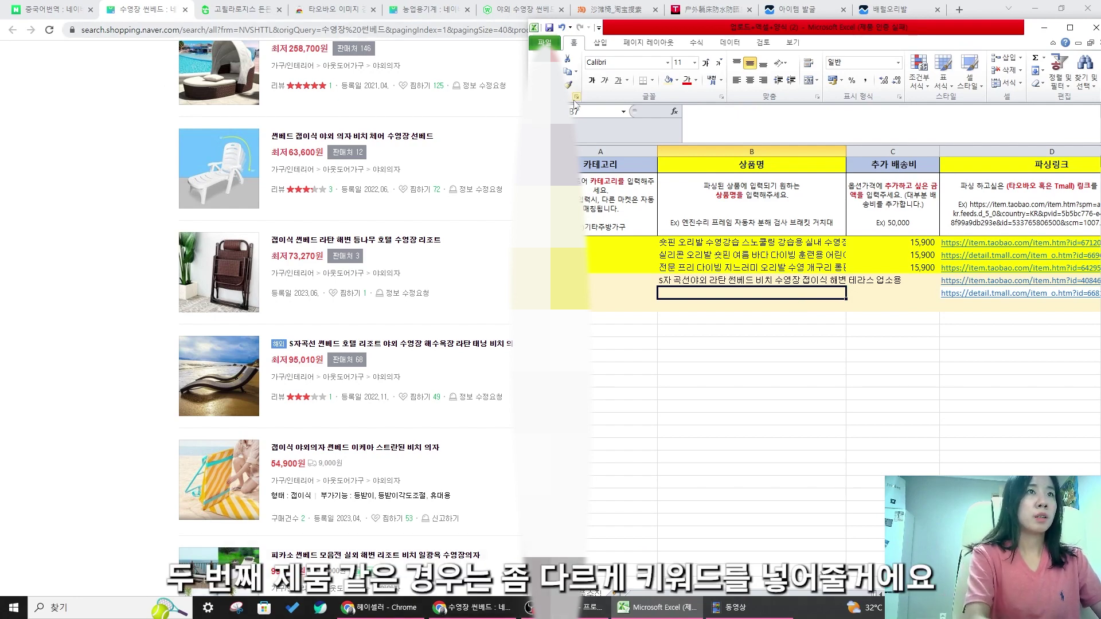
{"action": "key", "text": "Up"}
{"action": "left_click_drag", "start_coordinate": [678, 281], "coordinate": [730, 281]}
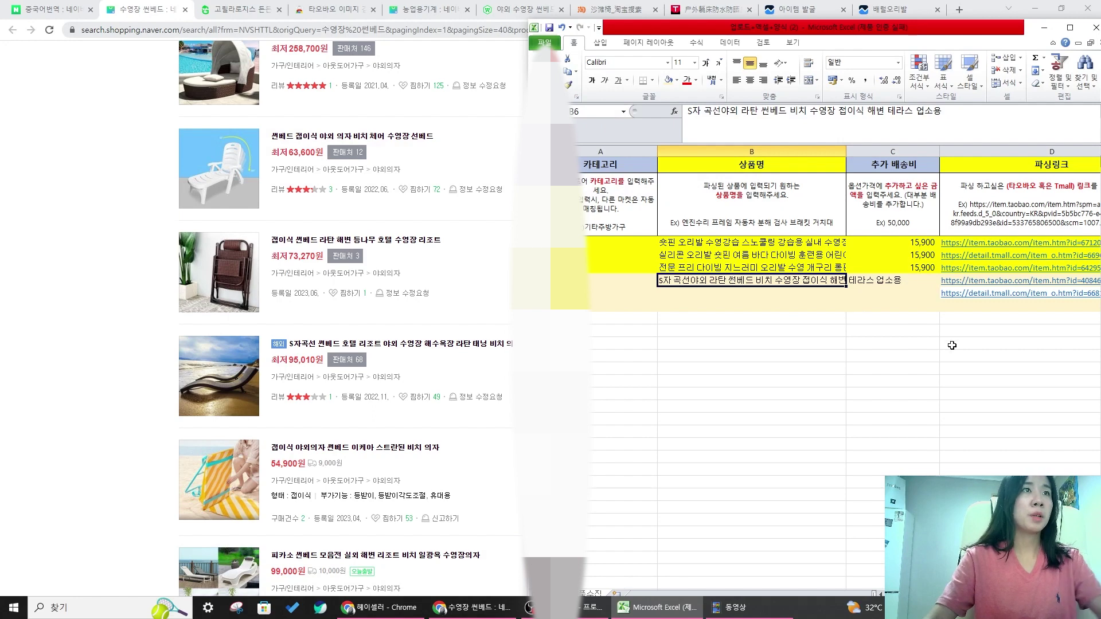
- Enter the hotel resort pool beach chair name in B7
{"action": "left_click", "coordinate": [776, 293]}
{"action": "type", "text": "후ㅗ"}
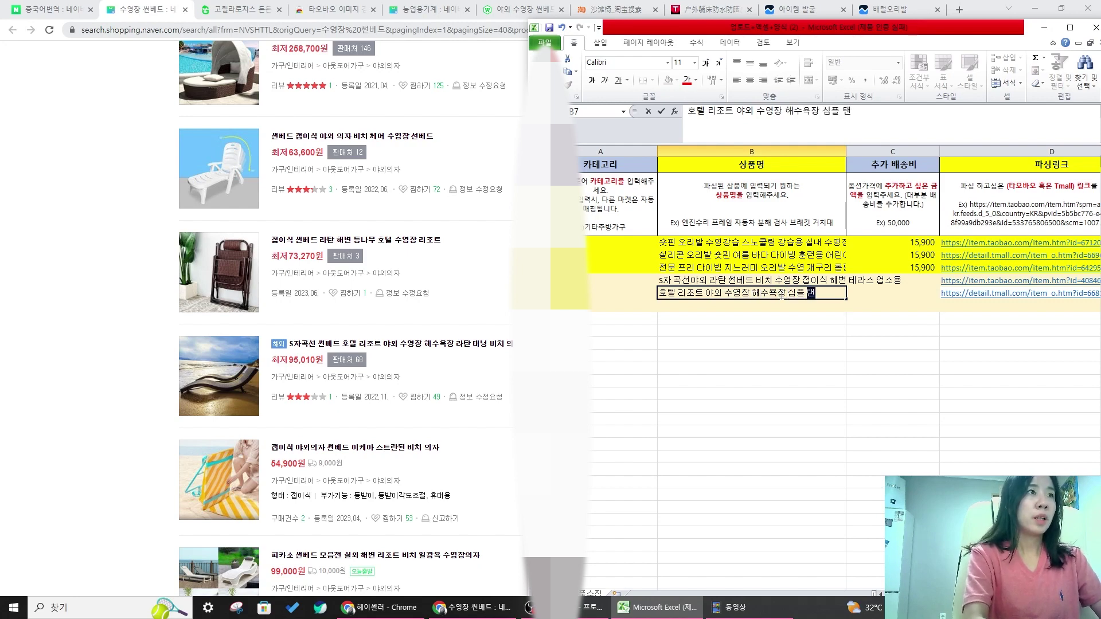
{"action": "type", "text": "ㅏ"}
{"action": "key", "text": "Return"}
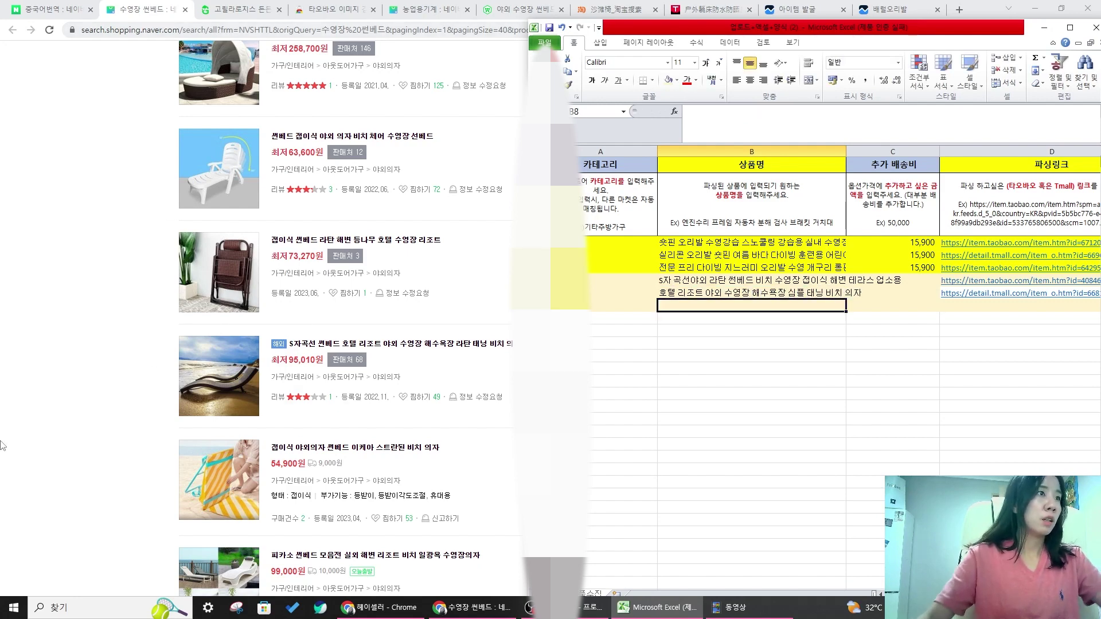
{"action": "left_click", "coordinate": [138, 402]}
{"action": "scroll", "coordinate": [140, 401], "scroll_direction": "down", "scroll_amount": 6}
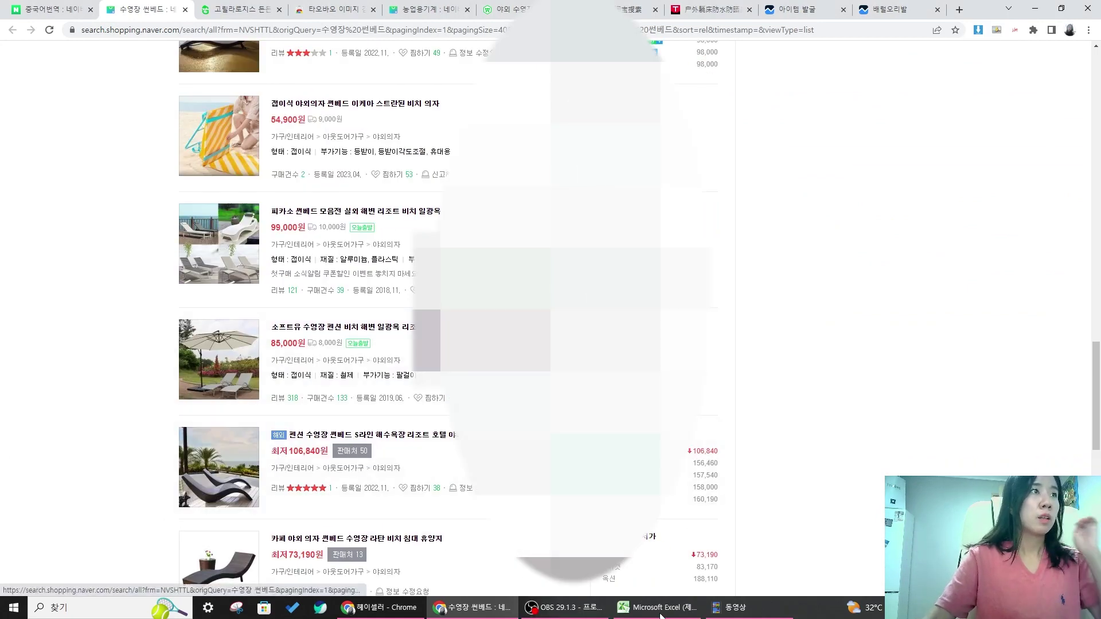
- Add '일광용 펜션' to the row 7 name so it ends with 펜션 의자
{"action": "left_click", "coordinate": [659, 607]}
{"action": "left_click", "coordinate": [849, 294]}
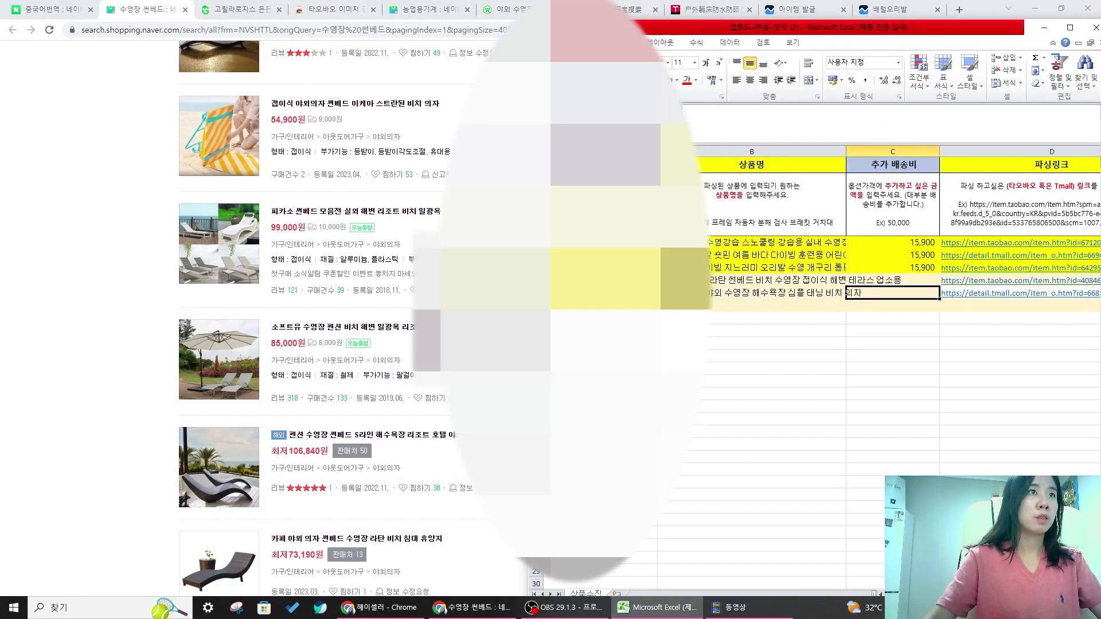
{"action": "left_click", "coordinate": [839, 294]}
{"action": "left_click", "coordinate": [885, 119]}
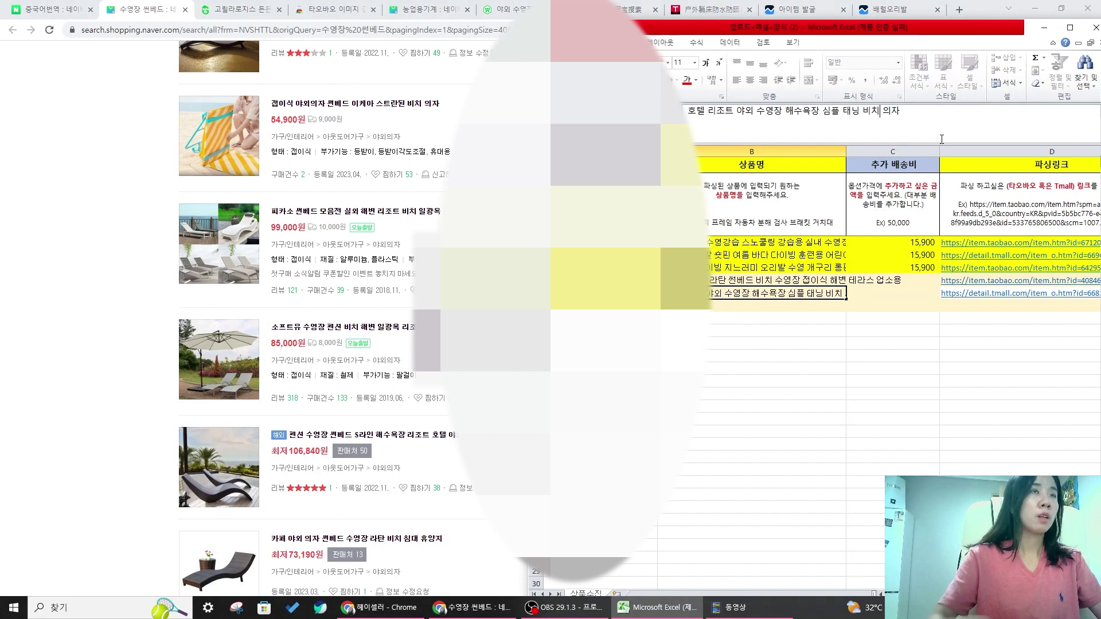
{"action": "type", "text": "일광ㅇ"}
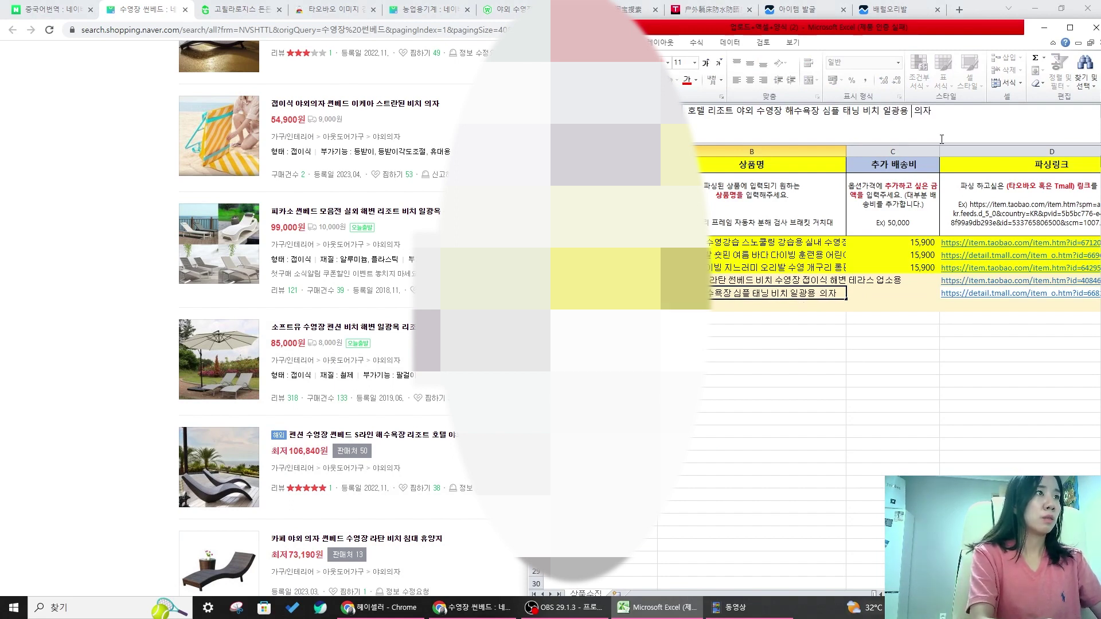
{"action": "type", "text": "용 펜션"}
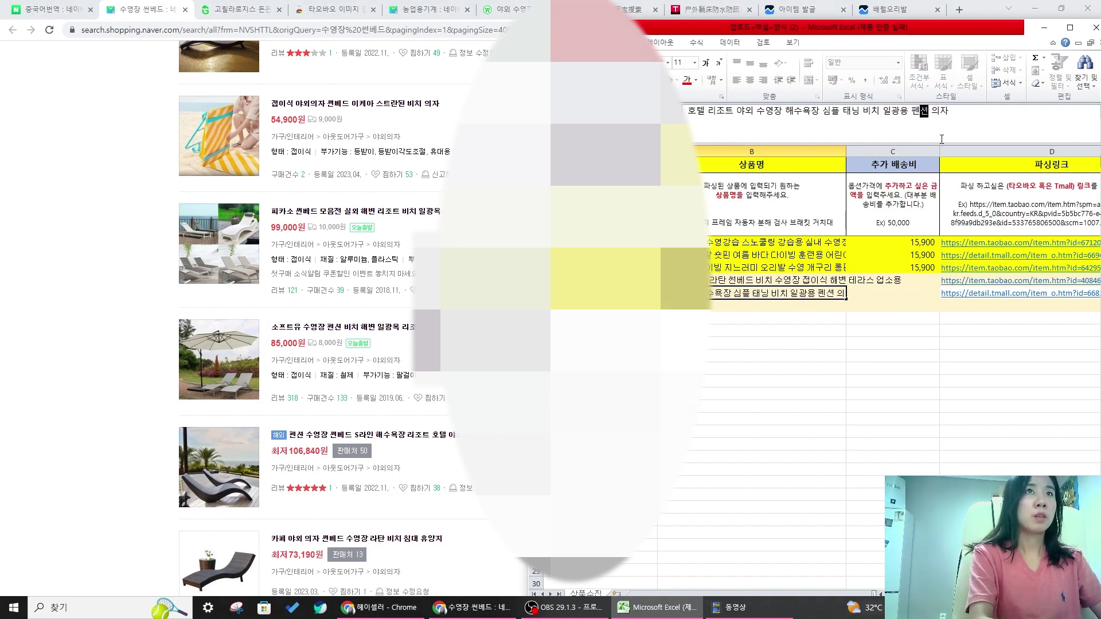
{"action": "key", "text": "Return"}
{"action": "left_click", "coordinate": [717, 295]}
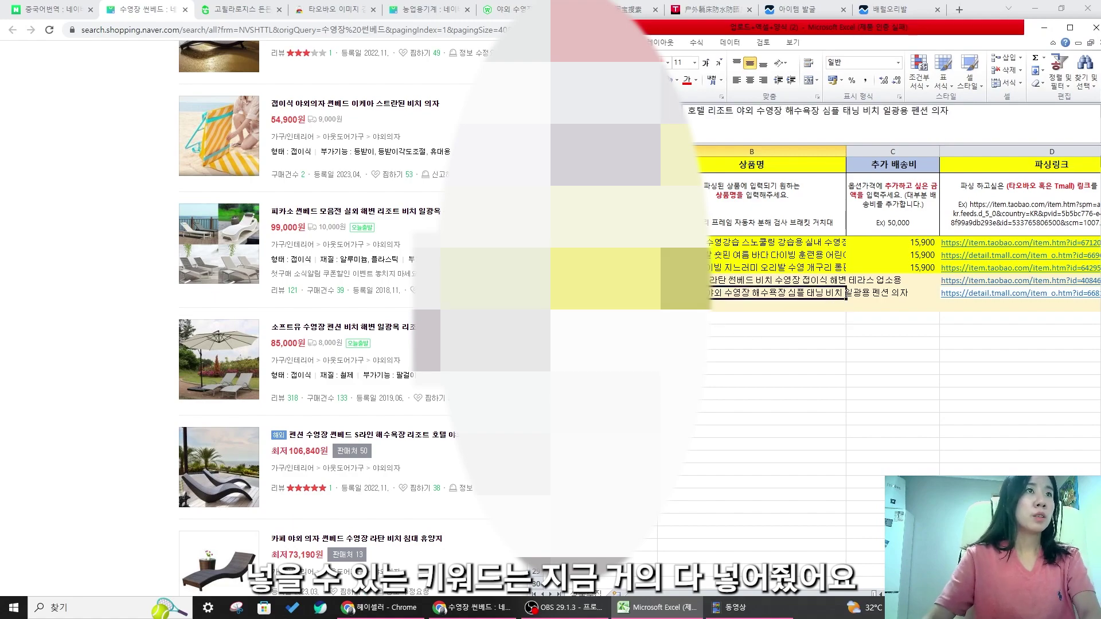
{"action": "left_click", "coordinate": [108, 349]}
{"action": "left_click", "coordinate": [635, 10]}
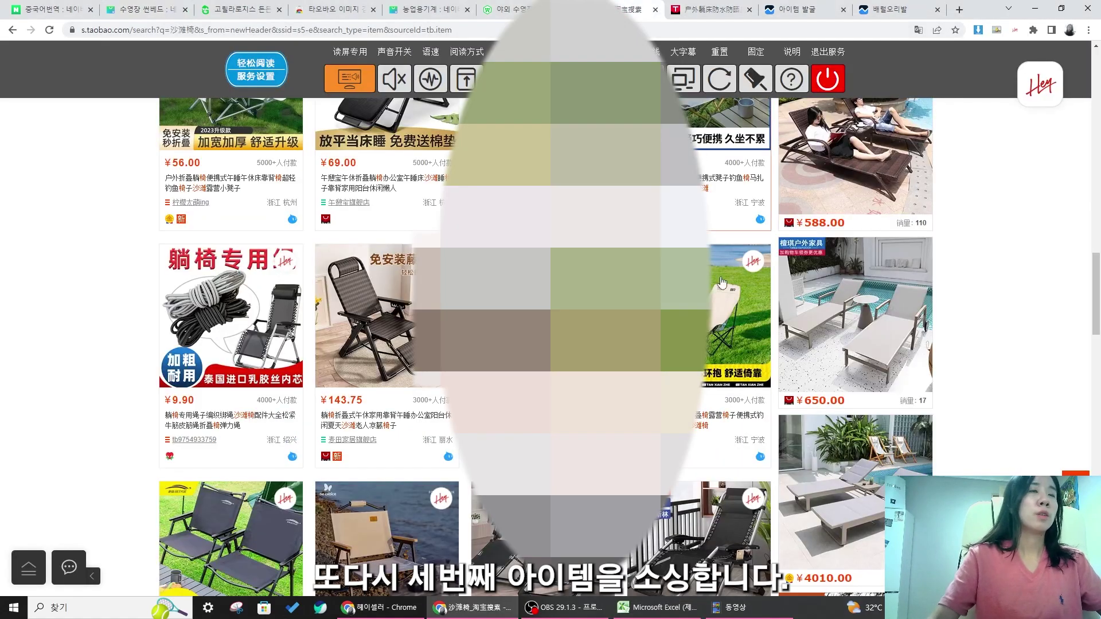
- Open the ¥360–3980 wooden outdoor lounger listing and copy its page address
{"action": "scroll", "coordinate": [862, 363], "scroll_direction": "down", "scroll_amount": 9}
{"action": "scroll", "coordinate": [872, 402], "scroll_direction": "up", "scroll_amount": 2}
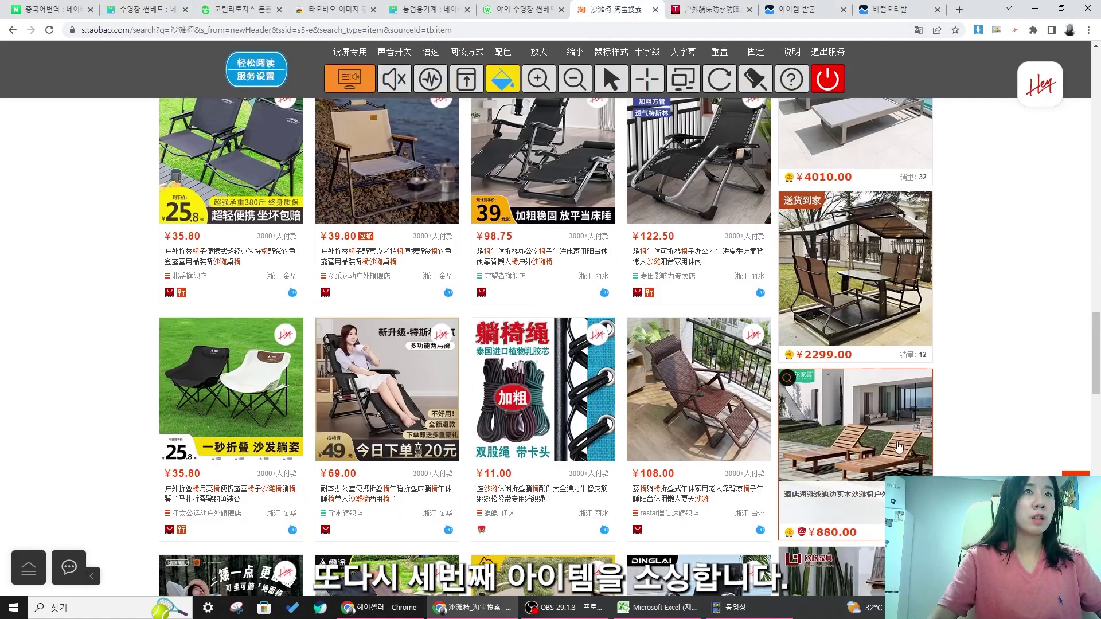
{"action": "left_click", "coordinate": [872, 449]}
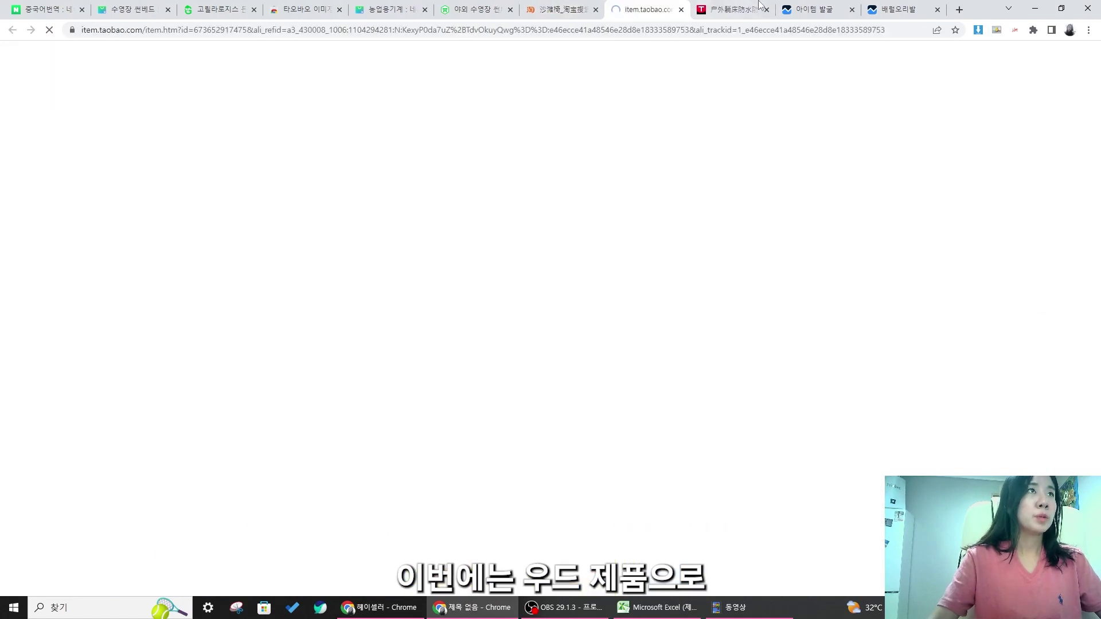
{"action": "left_click", "coordinate": [595, 9]}
{"action": "left_click", "coordinate": [469, 30]}
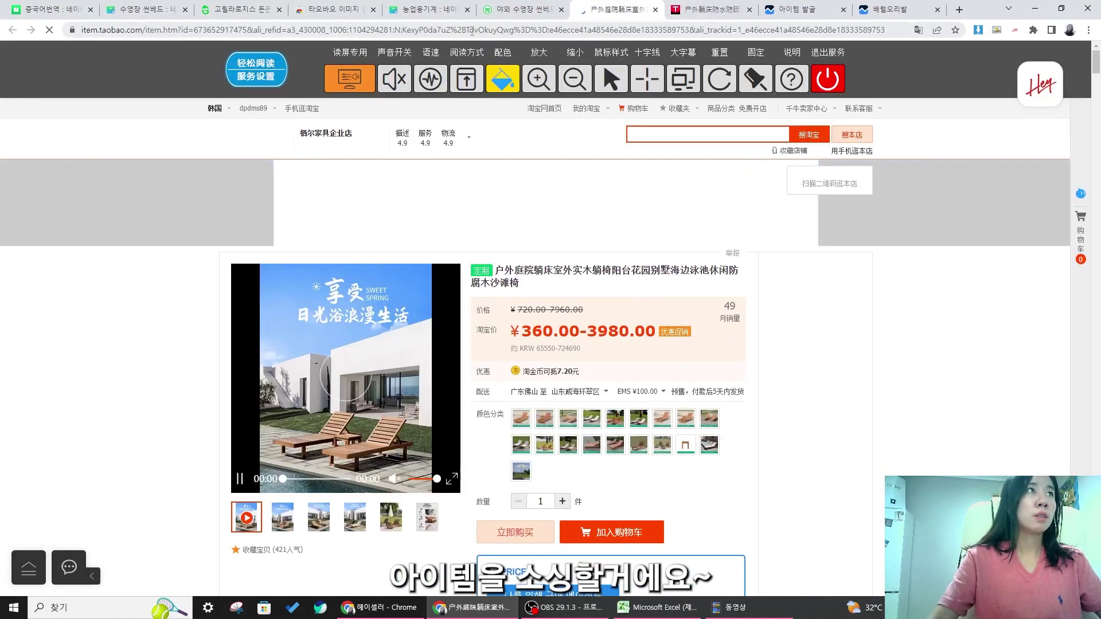
{"action": "right_click", "coordinate": [470, 30]}
{"action": "left_click", "coordinate": [508, 111]}
- Paste the Taobao lounger link into cell D8
{"action": "left_click", "coordinate": [657, 608]}
{"action": "left_click", "coordinate": [794, 307]}
{"action": "double_click", "coordinate": [997, 310]}
{"action": "key", "text": "ctrl+v"}
- Append 체어 to B8 so it ends with 야외체어, and maximize Excel
{"action": "left_click", "coordinate": [735, 340]}
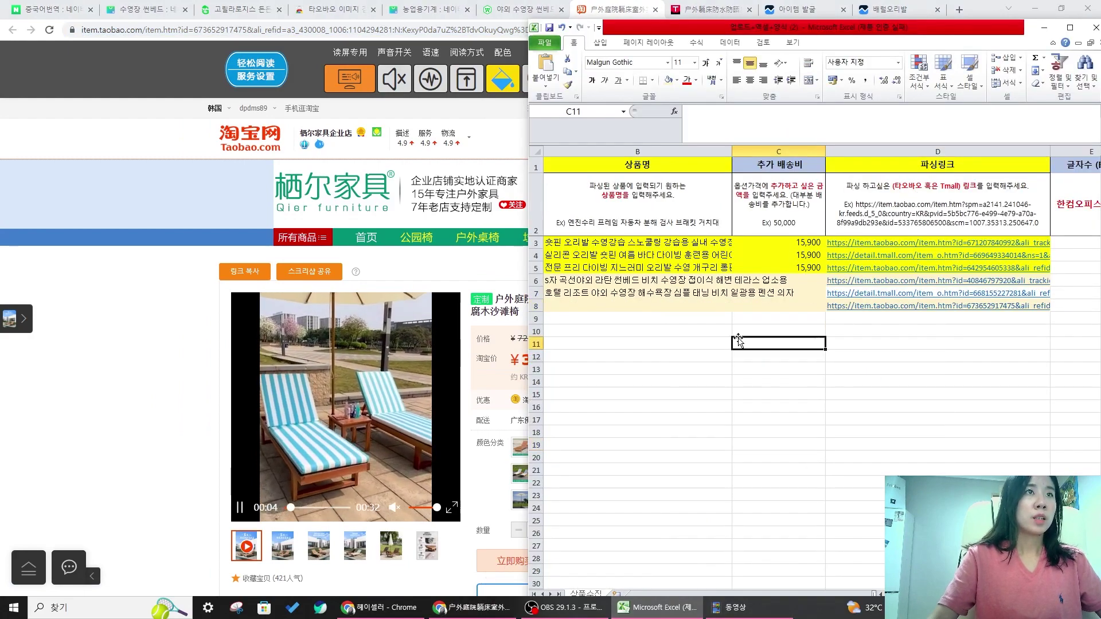
{"action": "left_click", "coordinate": [881, 595]}
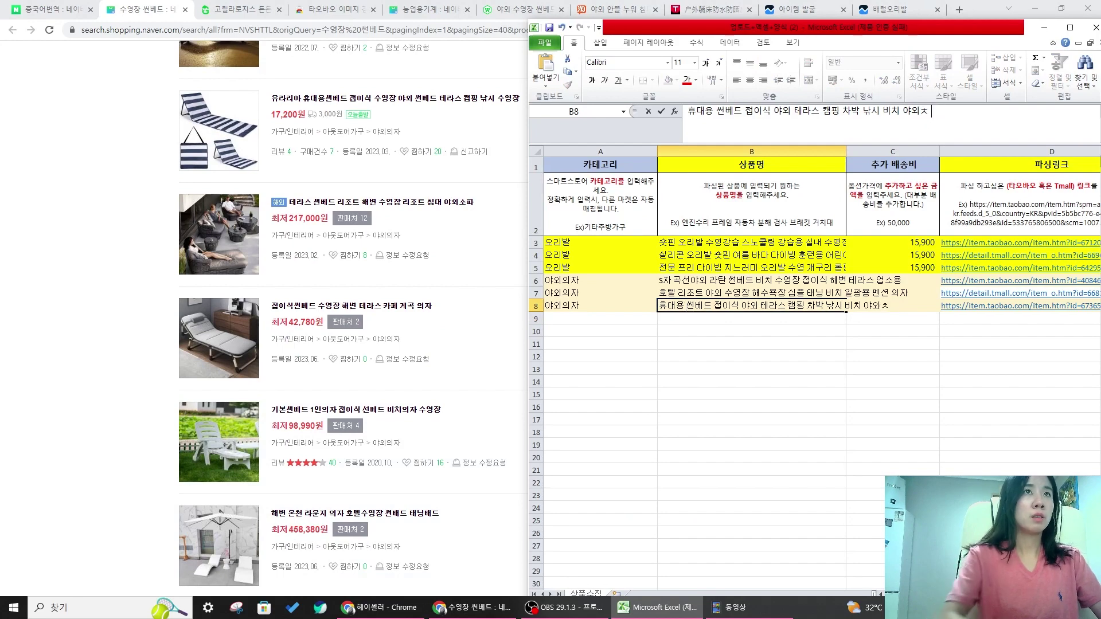
{"action": "type", "text": "체어"}
{"action": "key", "text": "Return"}
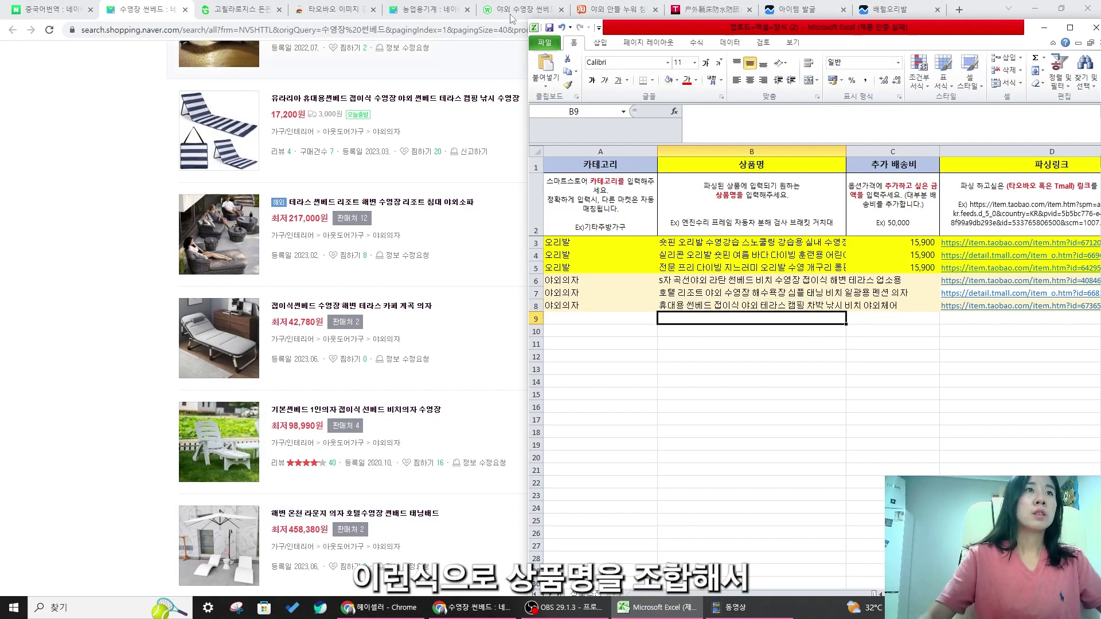
{"action": "left_click_drag", "start_coordinate": [765, 29], "coordinate": [651, 0]}
{"action": "left_click", "coordinate": [405, 346]}
{"action": "left_click", "coordinate": [249, 259]}
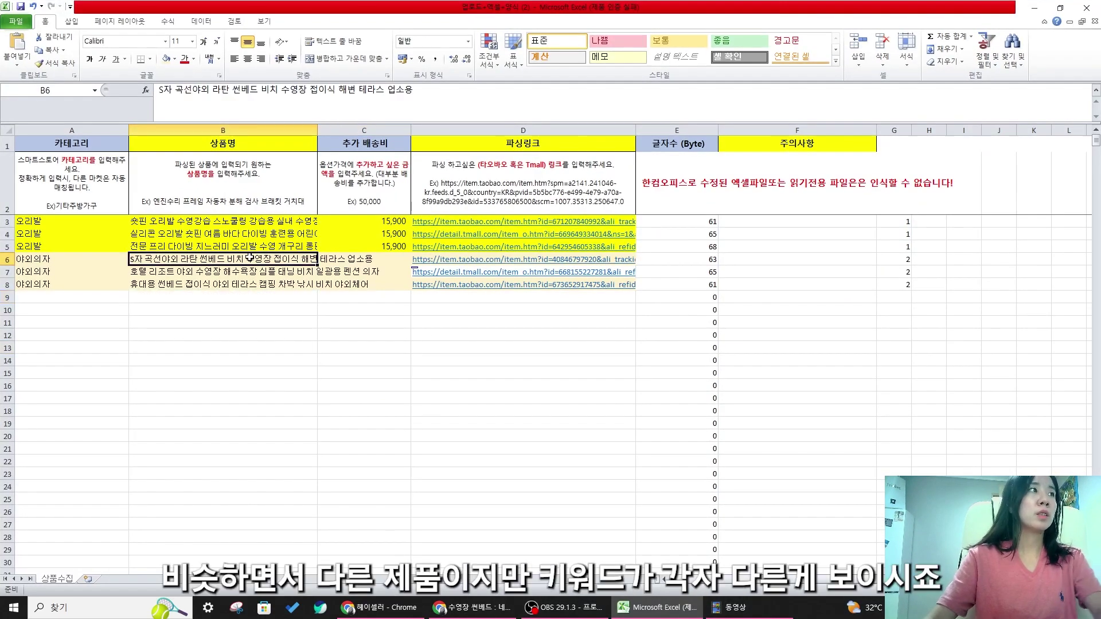
{"action": "key", "text": "Down"}
{"action": "key", "text": "Down"}
{"action": "key", "text": "Up"}
{"action": "key", "text": "Up"}
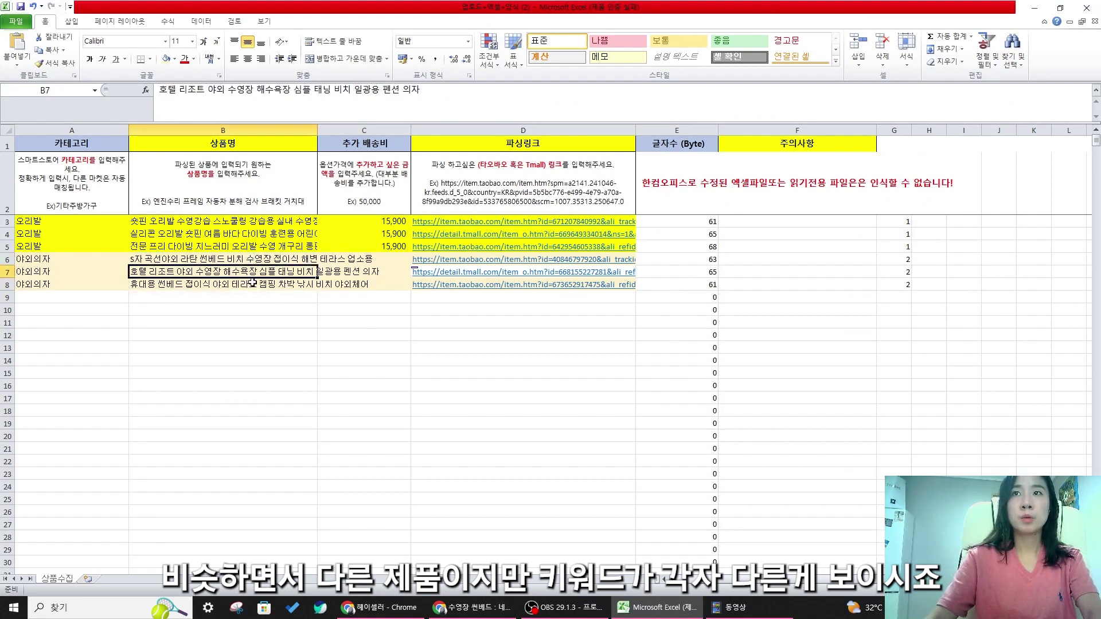
{"action": "left_click", "coordinate": [244, 360]}
{"action": "left_click_drag", "start_coordinate": [26, 261], "coordinate": [588, 281]}
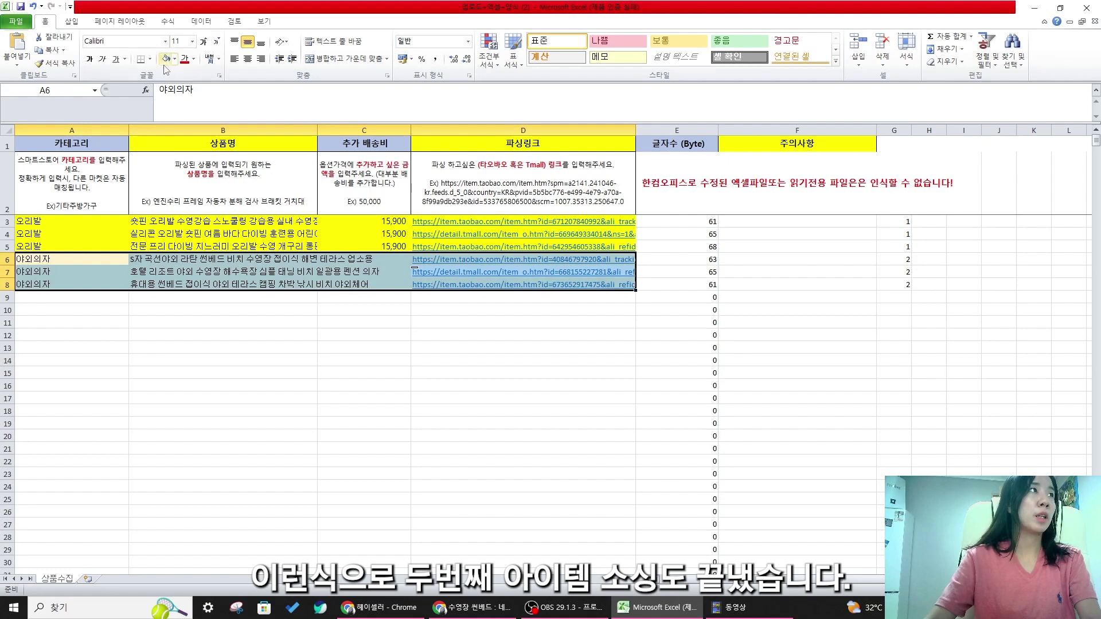
{"action": "left_click_drag", "start_coordinate": [763, 298], "coordinate": [766, 305]}
{"action": "left_click", "coordinate": [801, 336]}
{"action": "left_click", "coordinate": [847, 370]}
{"action": "left_click", "coordinate": [333, 360]}
{"action": "left_click", "coordinate": [358, 319]}
{"action": "left_click", "coordinate": [183, 299]}
{"action": "left_click_drag", "start_coordinate": [77, 218], "coordinate": [573, 284]}
{"action": "left_click", "coordinate": [797, 374]}
{"action": "left_click", "coordinate": [906, 285]}
{"action": "left_click", "coordinate": [900, 342]}
{"action": "left_click_drag", "start_coordinate": [904, 285], "coordinate": [898, 247]}
{"action": "left_click", "coordinate": [886, 236]}
{"action": "left_click", "coordinate": [907, 309]}
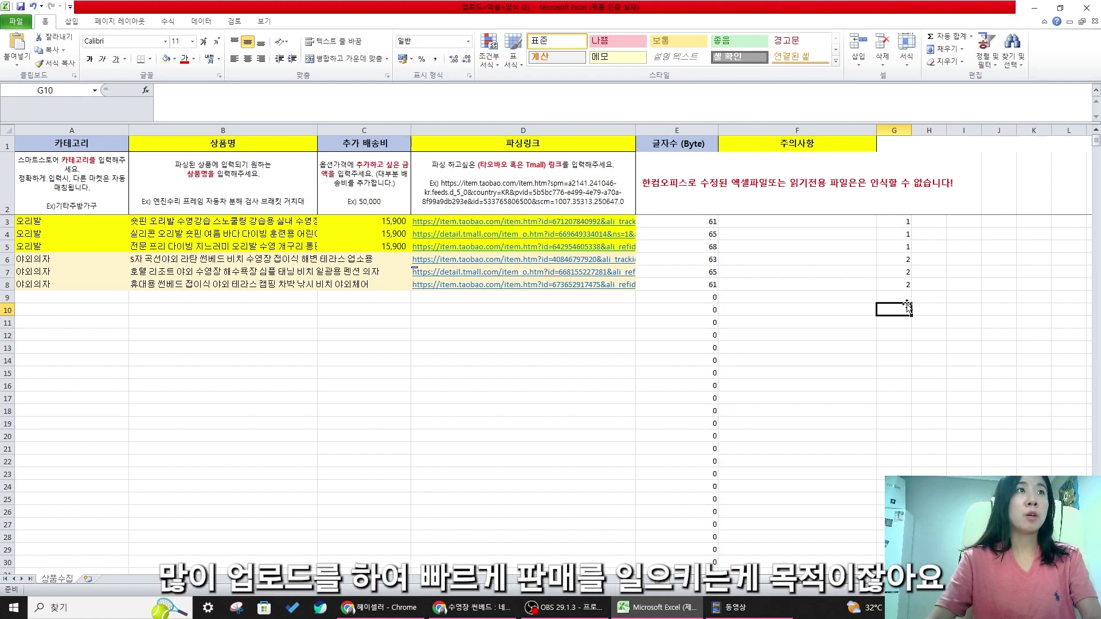
{"action": "left_click", "coordinate": [353, 285]}
{"action": "left_click", "coordinate": [360, 243]}
{"action": "left_click", "coordinate": [381, 261]}
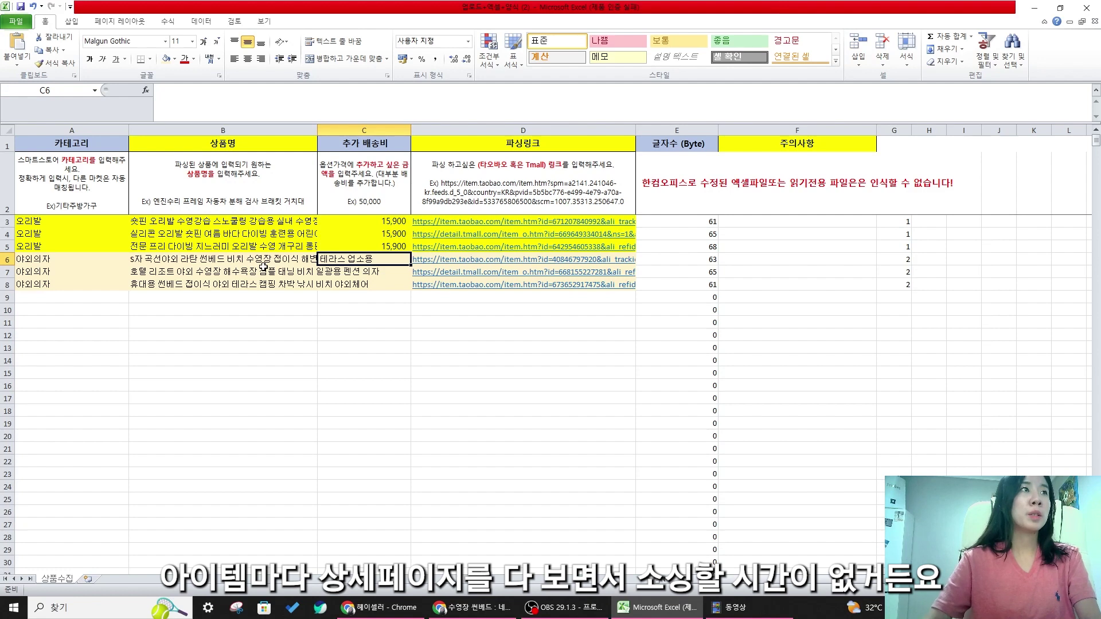
- Enter 129,000 as the 추가 배송비 for the three chairs in C6, C7 and C8
{"action": "type", "text": "99000"}
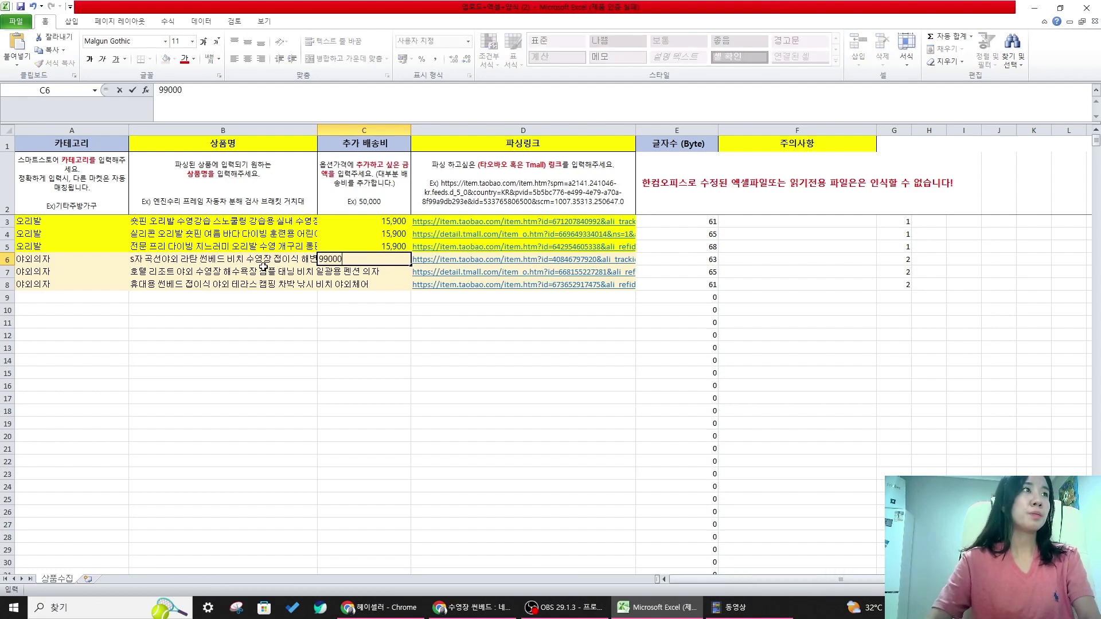
{"action": "type", "text": "0"}
{"action": "key", "text": "Return"}
{"action": "type", "text": "12900"}
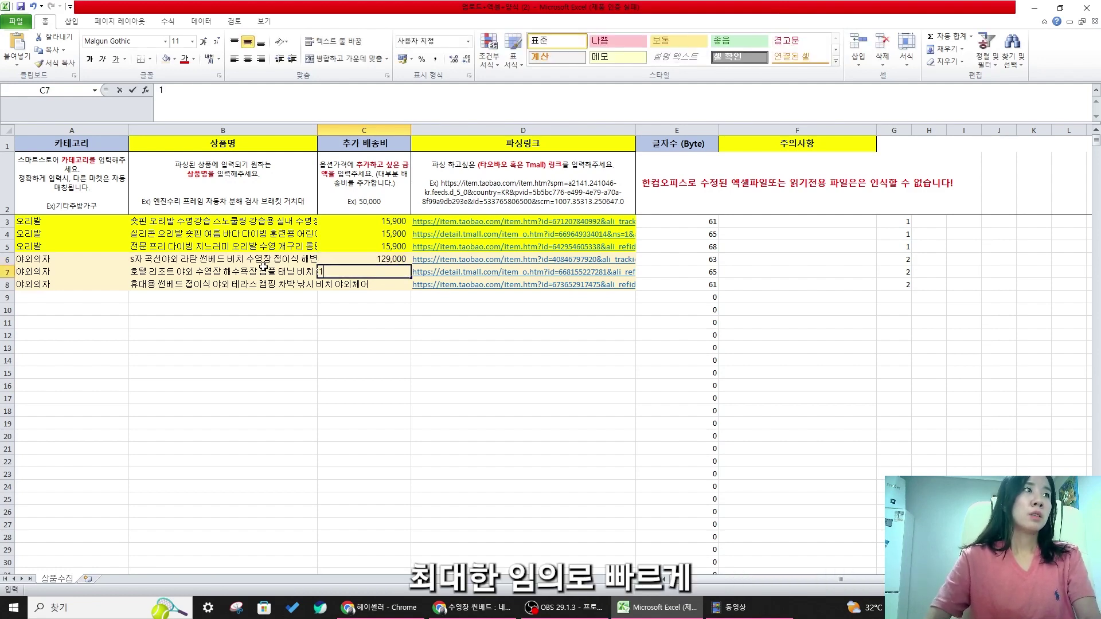
{"action": "key", "text": "Return"}
{"action": "key", "text": "Up"}
{"action": "type", "text": "129,000"}
{"action": "key", "text": "Return"}
{"action": "type", "text": "12+9"}
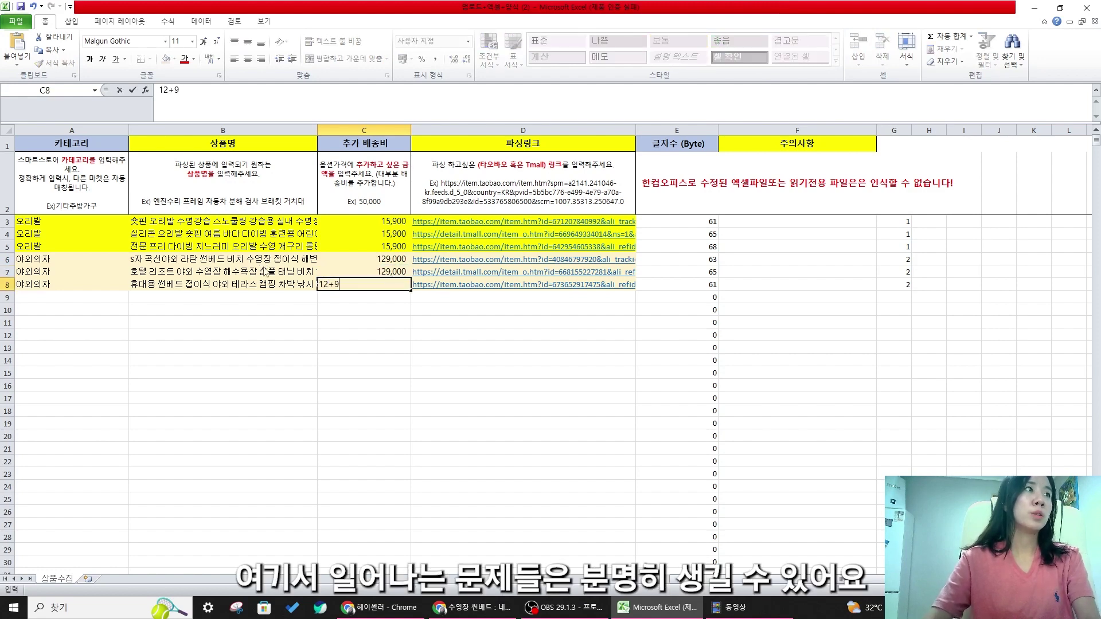
{"action": "type", "text": "000"}
{"action": "key", "text": "Return"}
{"action": "left_click", "coordinate": [520, 423]}
{"action": "key", "text": "Up"}
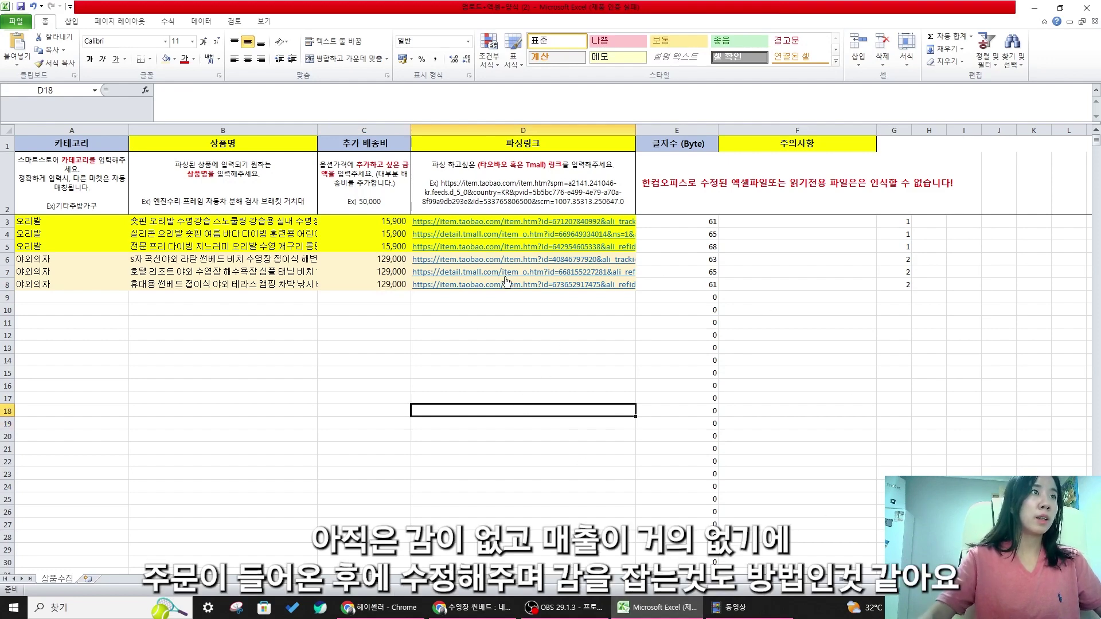
{"action": "left_click", "coordinate": [592, 323]}
- Save the workbook as '1' on the Desktop
{"action": "double_click", "coordinate": [271, 5]}
{"action": "left_click", "coordinate": [554, 364]}
{"action": "double_click", "coordinate": [851, 11]}
{"action": "left_click", "coordinate": [364, 284]}
{"action": "left_click", "coordinate": [16, 23]}
{"action": "key", "text": "Escape"}
{"action": "key", "text": "F12"}
{"action": "scroll", "coordinate": [37, 132], "scroll_direction": "up", "scroll_amount": 3}
{"action": "left_click", "coordinate": [41, 66]}
{"action": "left_click", "coordinate": [171, 226]}
{"action": "type", "text": "1"}
{"action": "left_click", "coordinate": [470, 305]}
{"action": "left_click", "coordinate": [491, 325]}
- Upload file 1 via Heyseller's 엑셀 업로드 and let all six products collect
{"action": "left_click", "coordinate": [380, 607]}
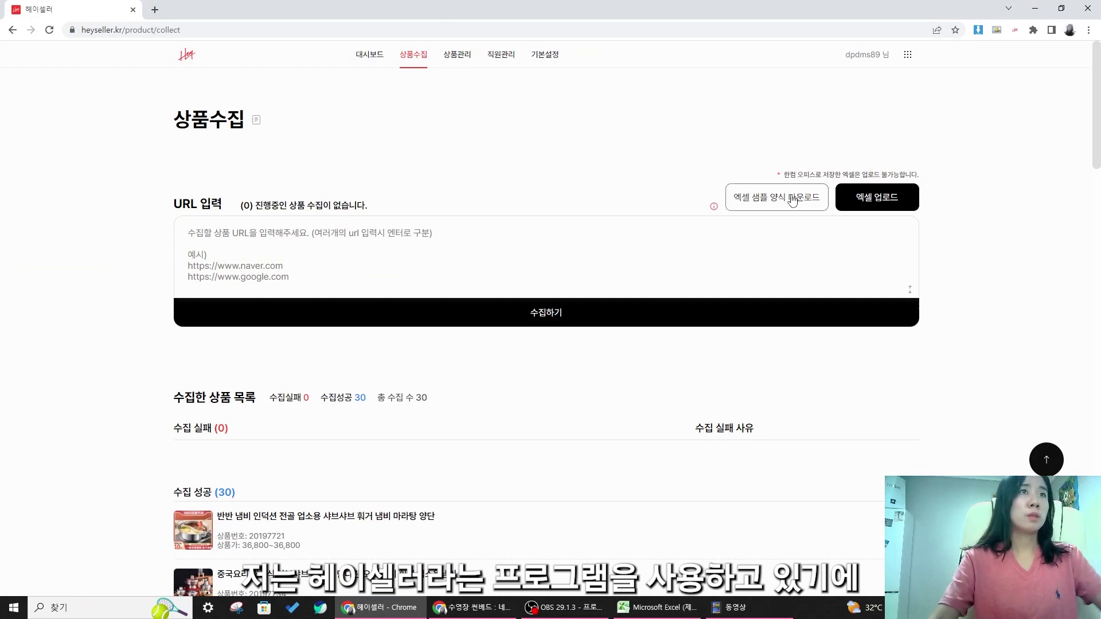
{"action": "left_click", "coordinate": [866, 210]}
{"action": "double_click", "coordinate": [263, 121]}
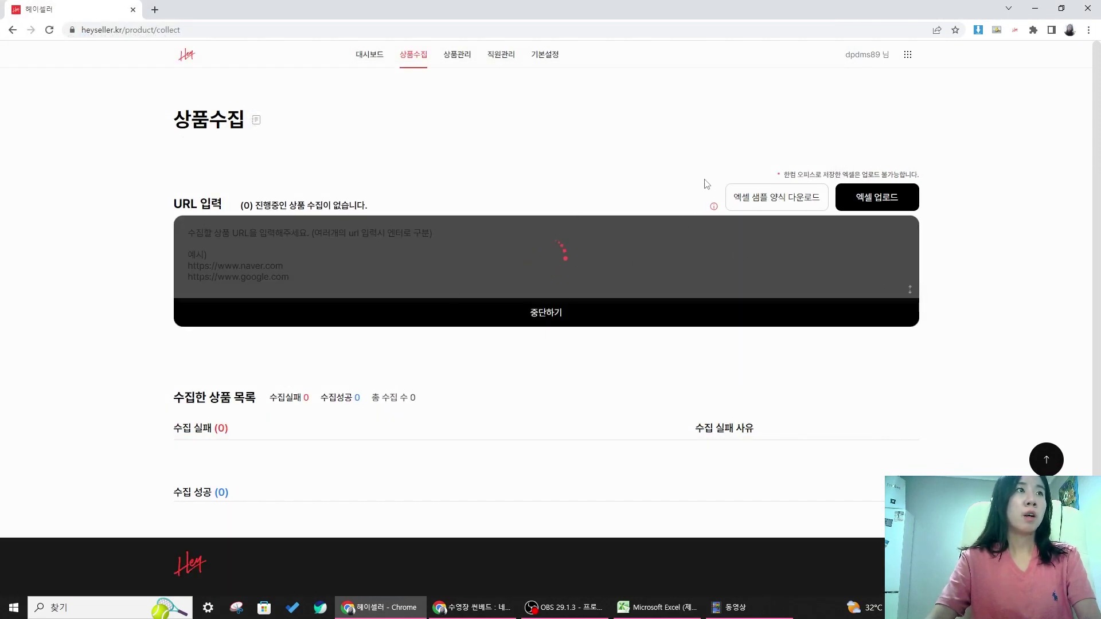
{"action": "scroll", "coordinate": [611, 281], "scroll_direction": "down", "scroll_amount": 1}
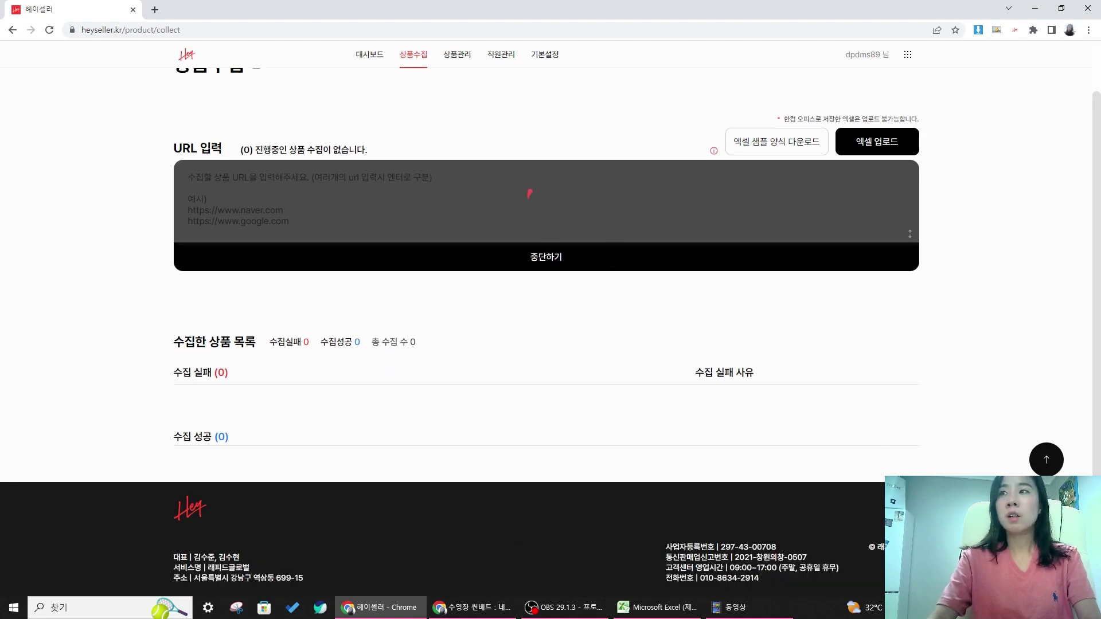
{"action": "scroll", "coordinate": [327, 295], "scroll_direction": "down", "scroll_amount": 3}
{"action": "scroll", "coordinate": [401, 307], "scroll_direction": "down", "scroll_amount": 2}
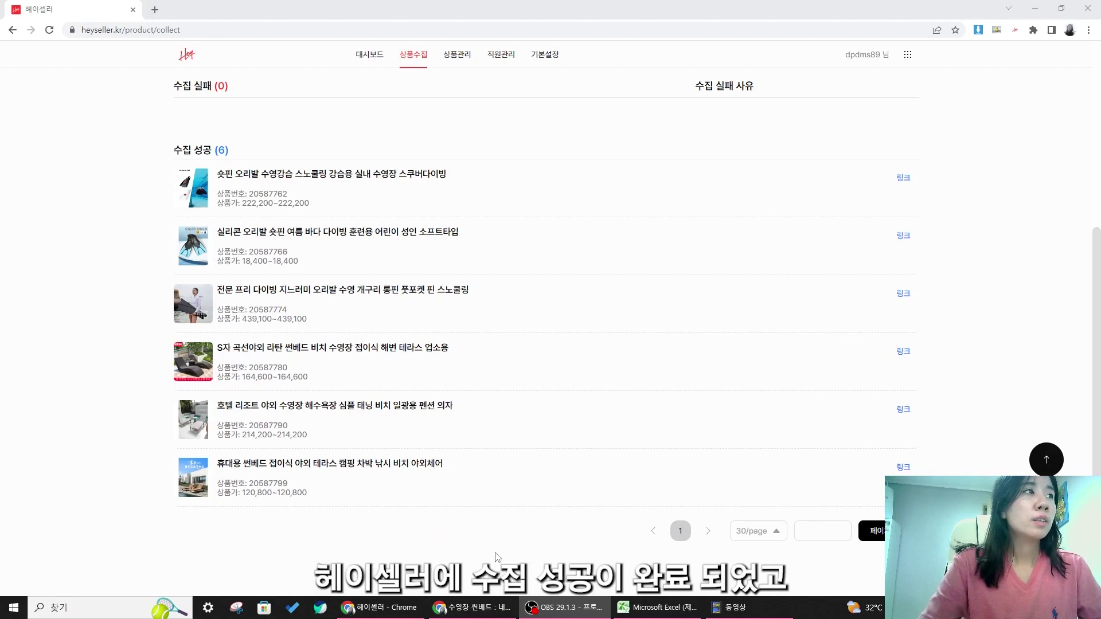
{"action": "scroll", "coordinate": [476, 293], "scroll_direction": "up", "scroll_amount": 5}
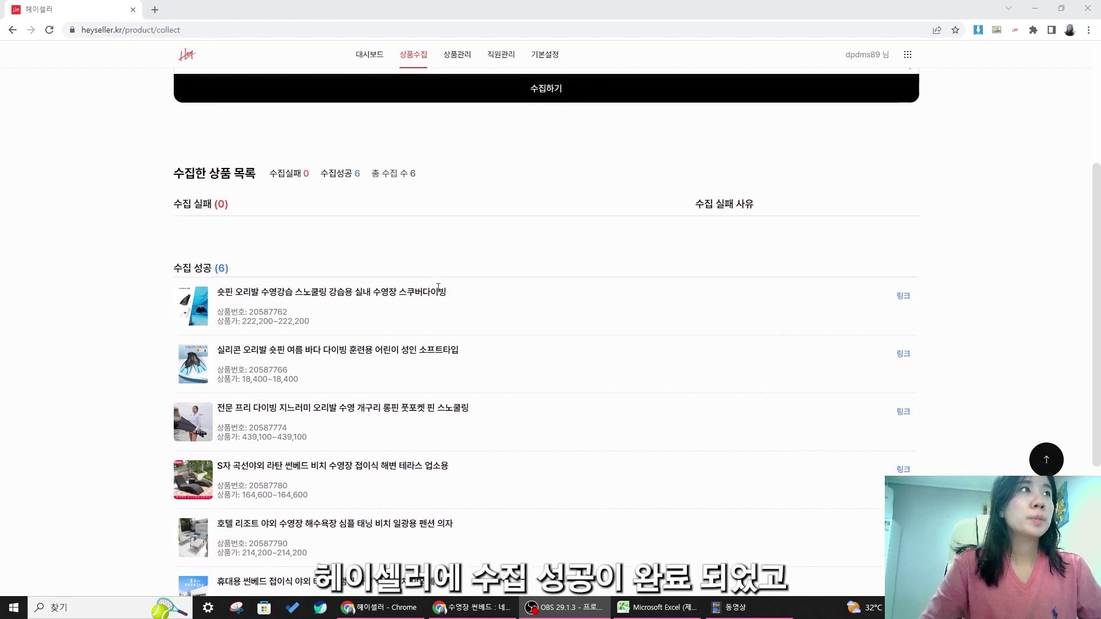
- Check the product management list, then return to the Naver Shopping sunbed results
{"action": "left_click", "coordinate": [467, 55]}
{"action": "scroll", "coordinate": [535, 183], "scroll_direction": "down", "scroll_amount": 5}
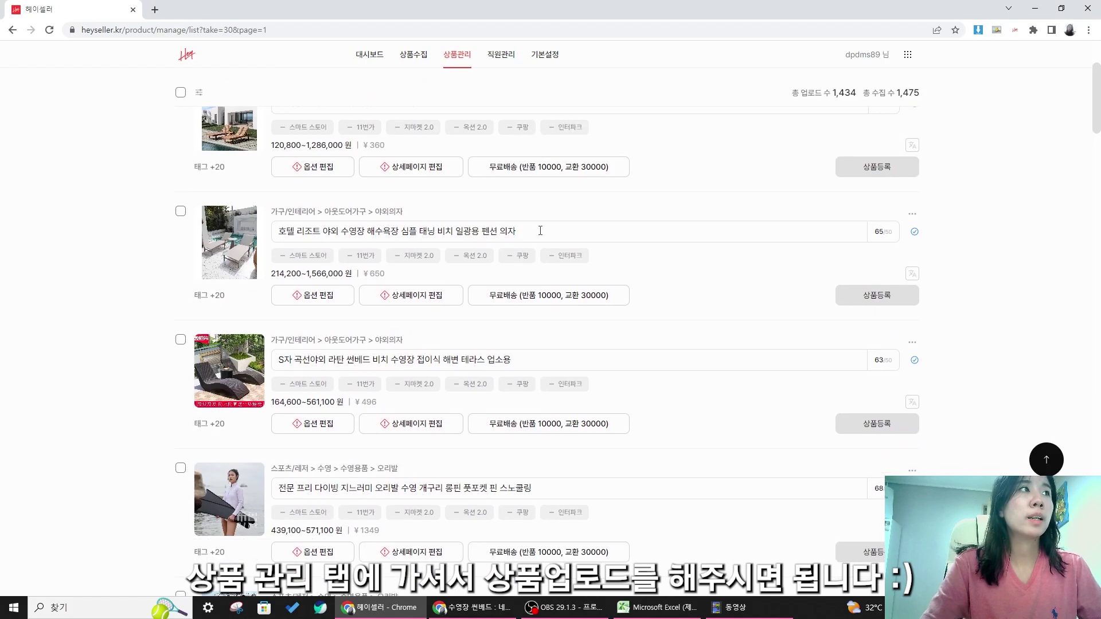
{"action": "scroll", "coordinate": [599, 207], "scroll_direction": "down", "scroll_amount": 6}
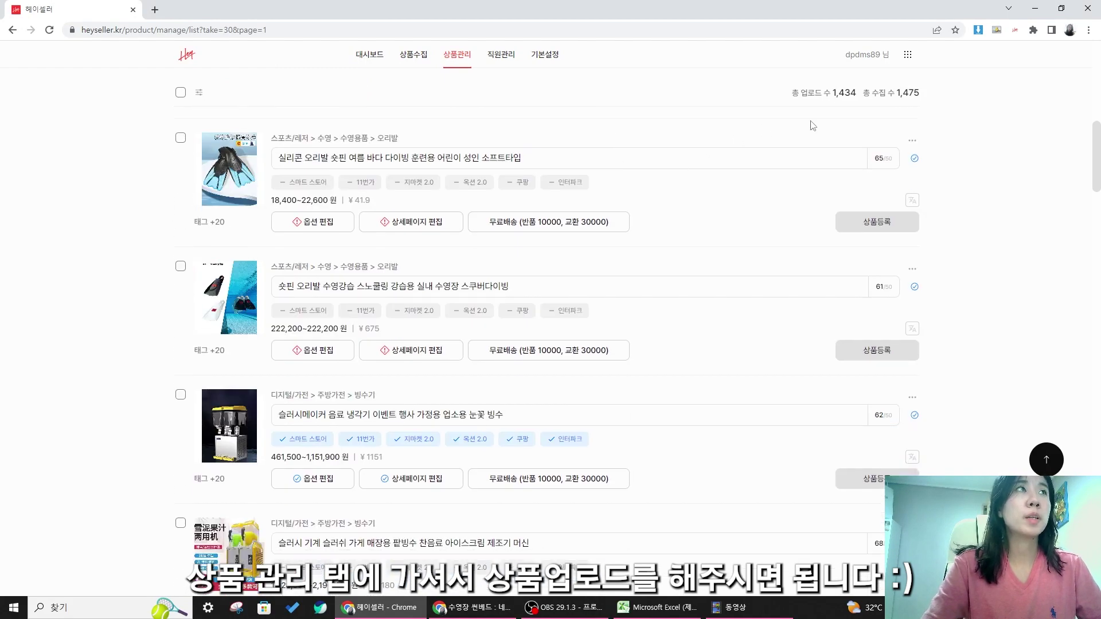
{"action": "left_click", "coordinate": [1037, 8]}
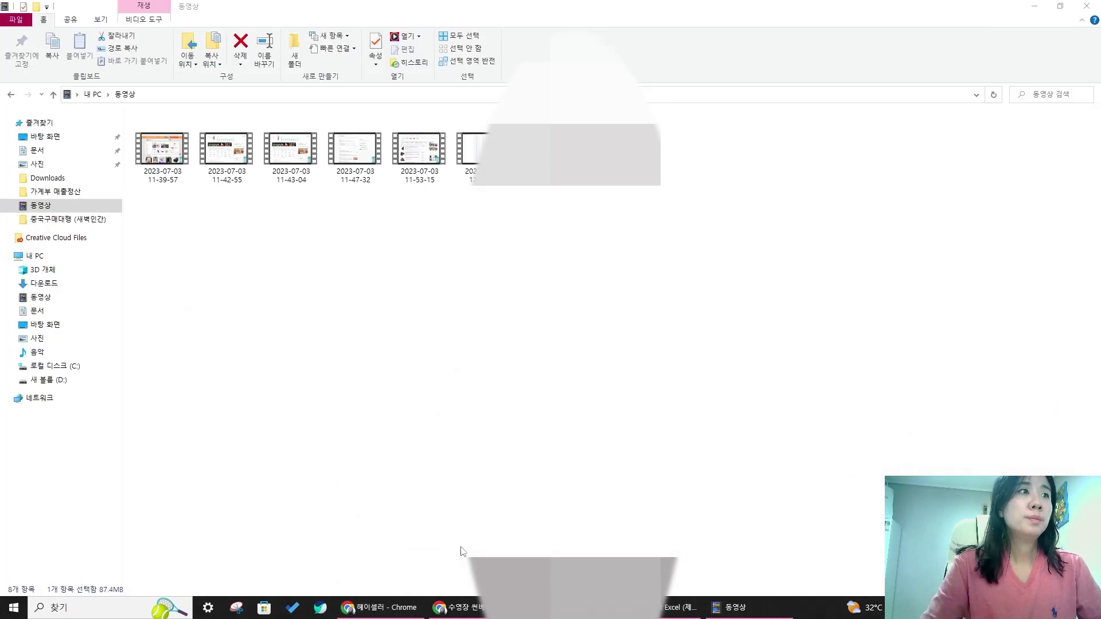
{"action": "left_click", "coordinate": [458, 608]}
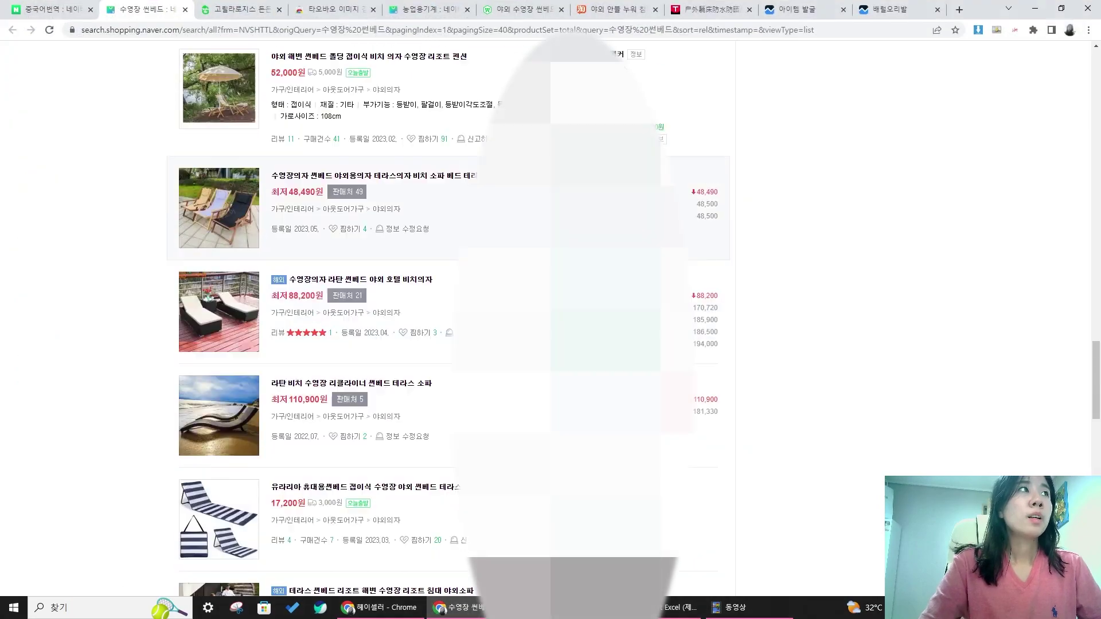
- Filter the 수영장 썬베드 results to the 해외직구 overseas direct-purchase listings
{"action": "scroll", "coordinate": [551, 318], "scroll_direction": "up", "scroll_amount": 15}
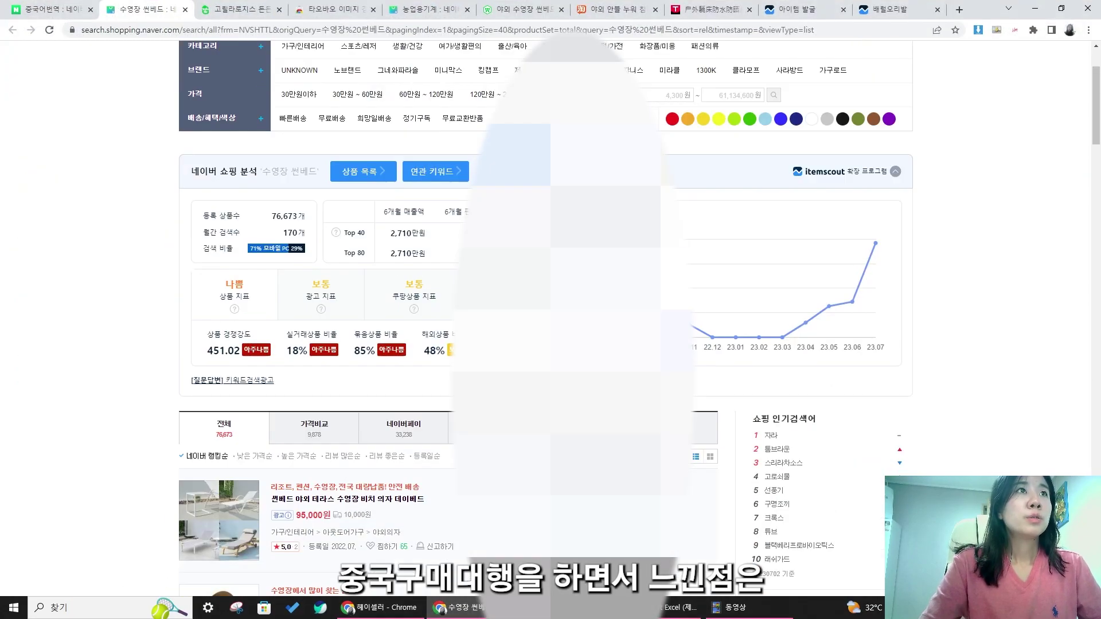
{"action": "scroll", "coordinate": [685, 253], "scroll_direction": "down", "scroll_amount": 3}
{"action": "left_click", "coordinate": [677, 257]}
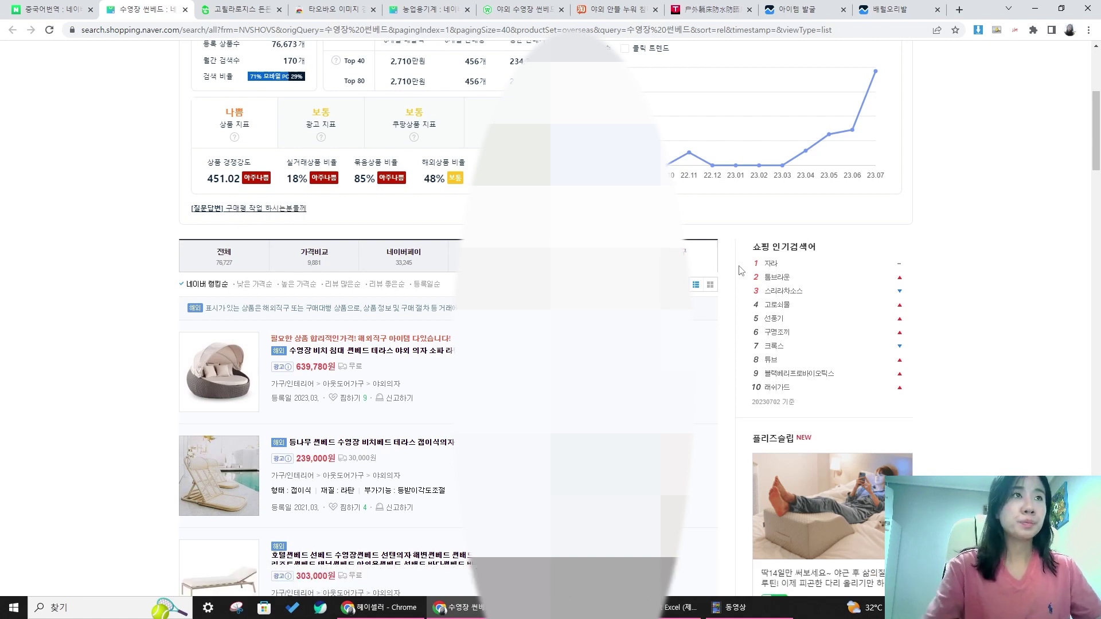
{"action": "scroll", "coordinate": [740, 270], "scroll_direction": "down", "scroll_amount": 3}
{"action": "scroll", "coordinate": [734, 262], "scroll_direction": "up", "scroll_amount": 3}
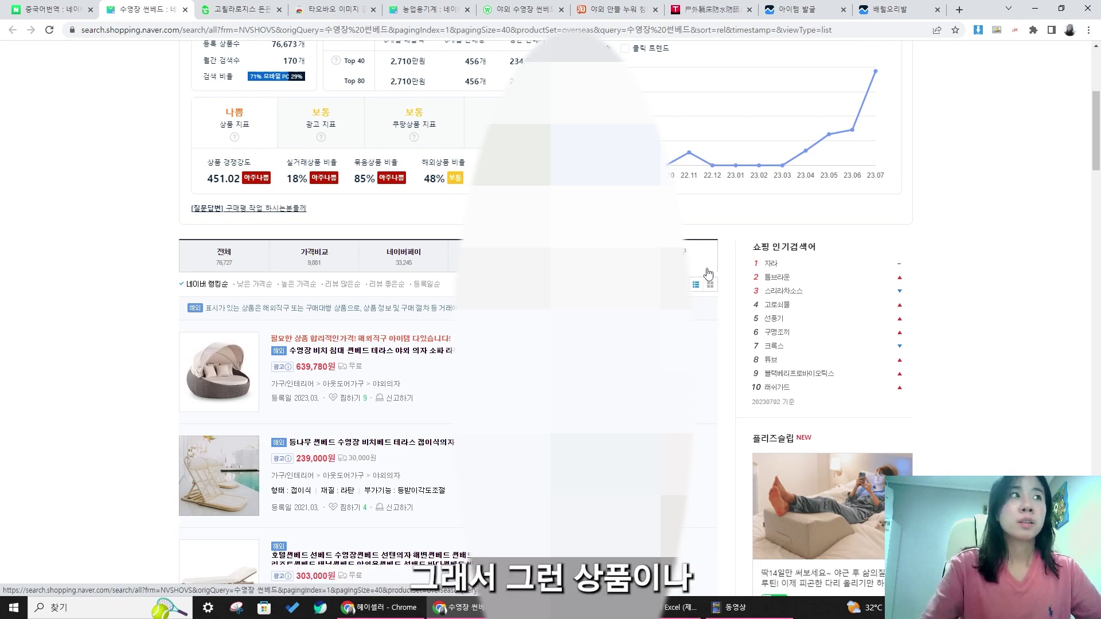
{"action": "scroll", "coordinate": [709, 274], "scroll_direction": "down", "scroll_amount": 2}
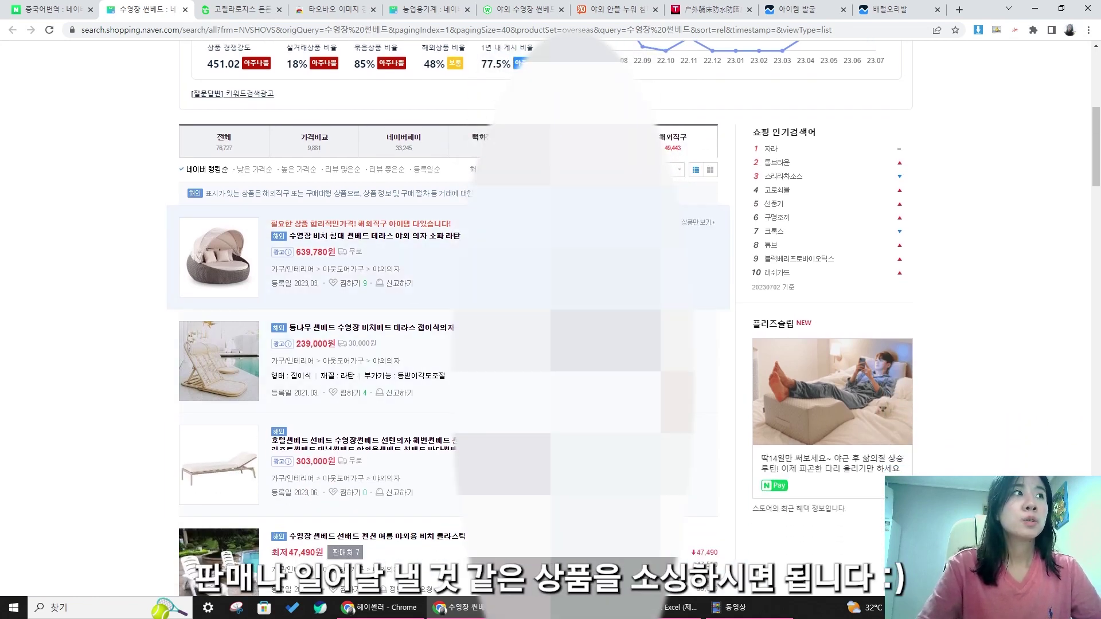
{"action": "scroll", "coordinate": [402, 286], "scroll_direction": "down", "scroll_amount": 5}
{"action": "scroll", "coordinate": [401, 316], "scroll_direction": "down", "scroll_amount": 1}
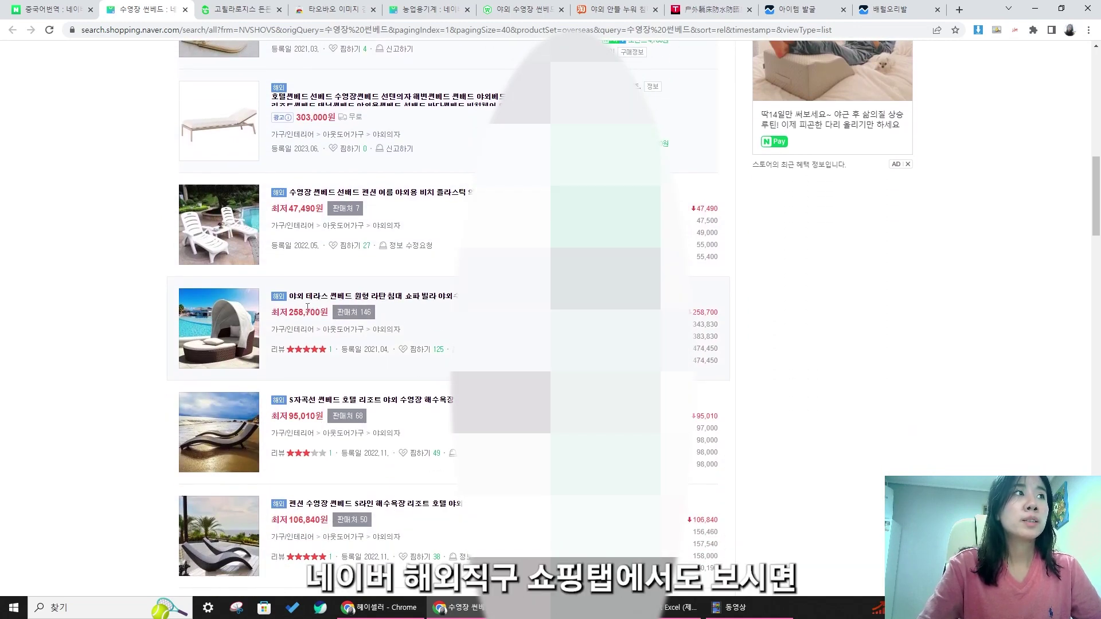
{"action": "left_click_drag", "start_coordinate": [470, 316], "coordinate": [152, 315]}
{"action": "left_click", "coordinate": [151, 315]}
{"action": "scroll", "coordinate": [150, 314], "scroll_direction": "up", "scroll_amount": 11}
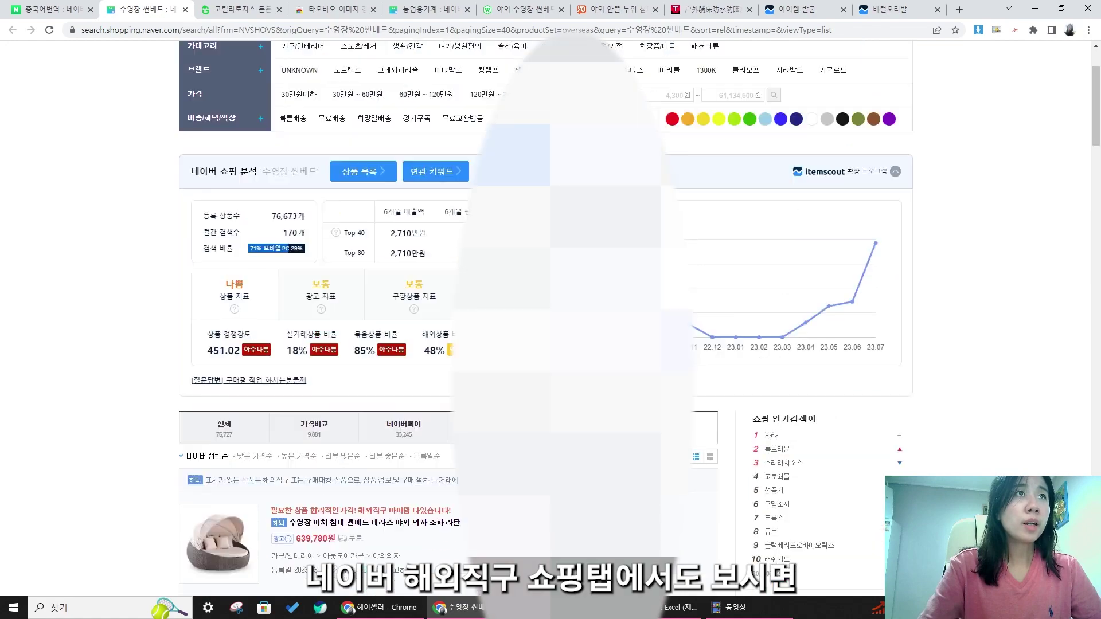
{"action": "scroll", "coordinate": [136, 274], "scroll_direction": "down", "scroll_amount": 11}
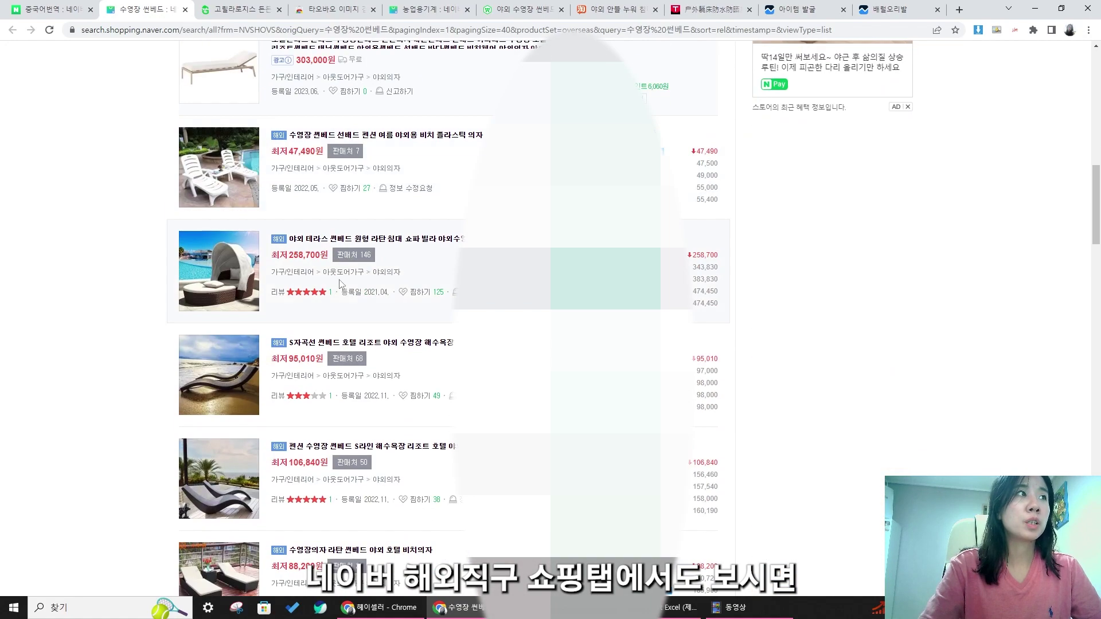
{"action": "mouse_move", "coordinate": [131, 239]}
{"action": "left_mouse_down"}
{"action": "mouse_move", "coordinate": [378, 257]}
{"action": "mouse_move", "coordinate": [370, 268]}
{"action": "mouse_move", "coordinate": [140, 249]}
{"action": "left_mouse_up"}
{"action": "left_click", "coordinate": [388, 259]}
{"action": "left_click", "coordinate": [139, 248]}
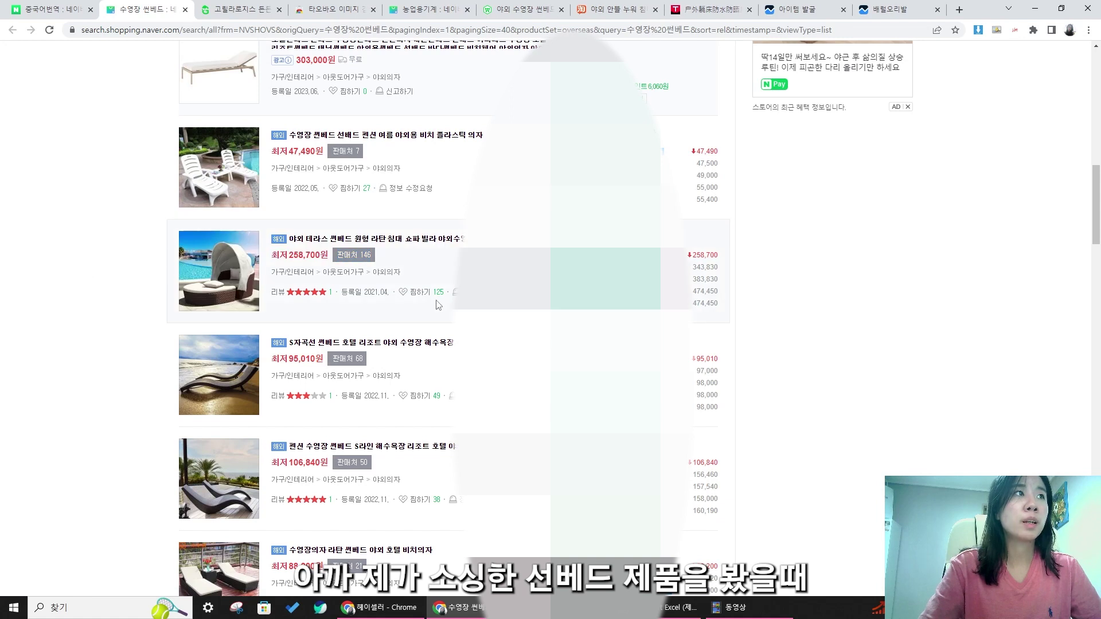
{"action": "scroll", "coordinate": [329, 364], "scroll_direction": "down", "scroll_amount": 4}
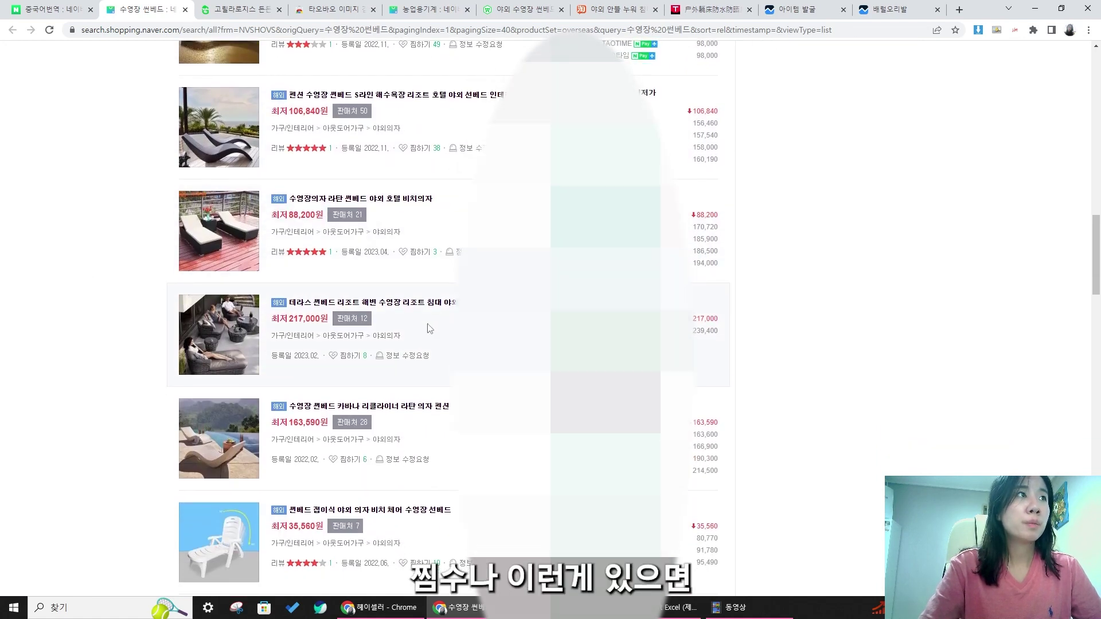
{"action": "scroll", "coordinate": [398, 310], "scroll_direction": "down", "scroll_amount": 4}
{"action": "scroll", "coordinate": [399, 310], "scroll_direction": "down", "scroll_amount": 5}
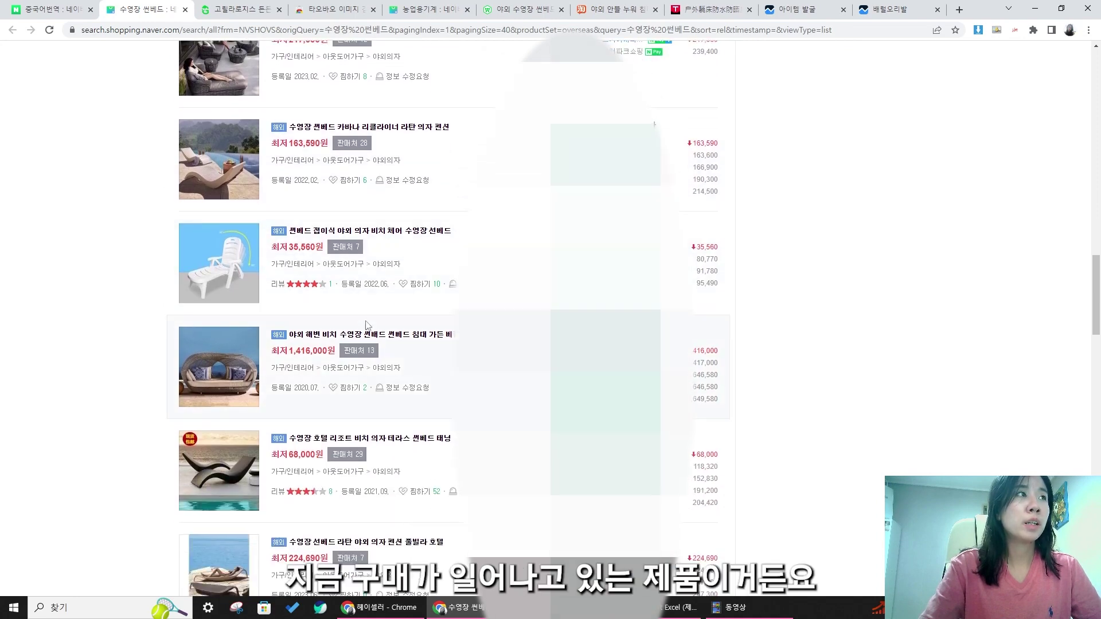
{"action": "scroll", "coordinate": [401, 322], "scroll_direction": "down", "scroll_amount": 2}
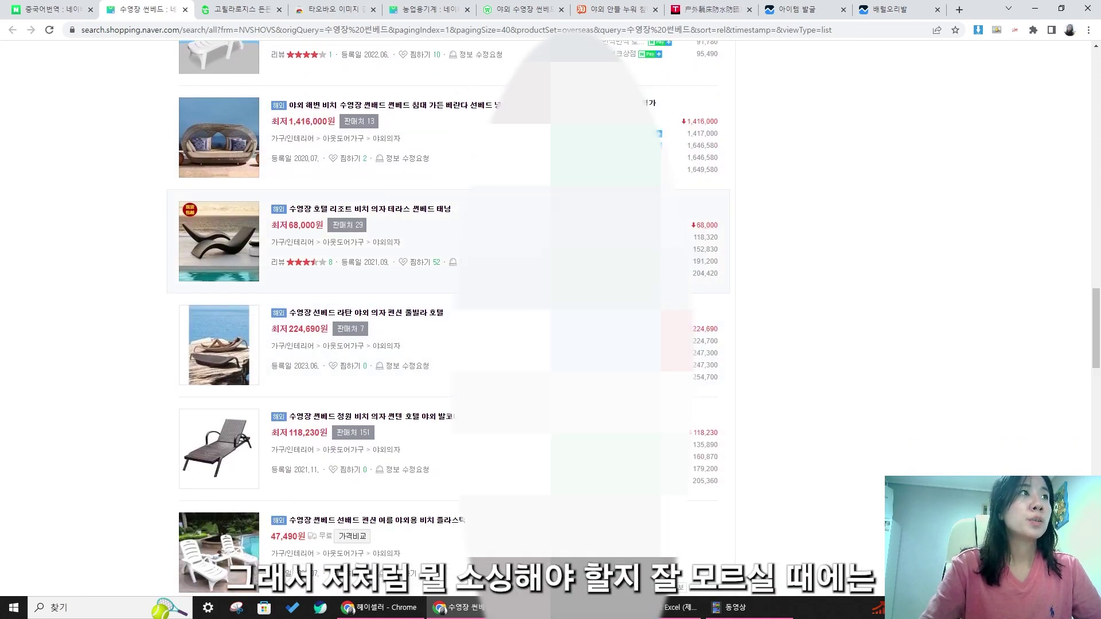
{"action": "scroll", "coordinate": [422, 323], "scroll_direction": "down", "scroll_amount": 3}
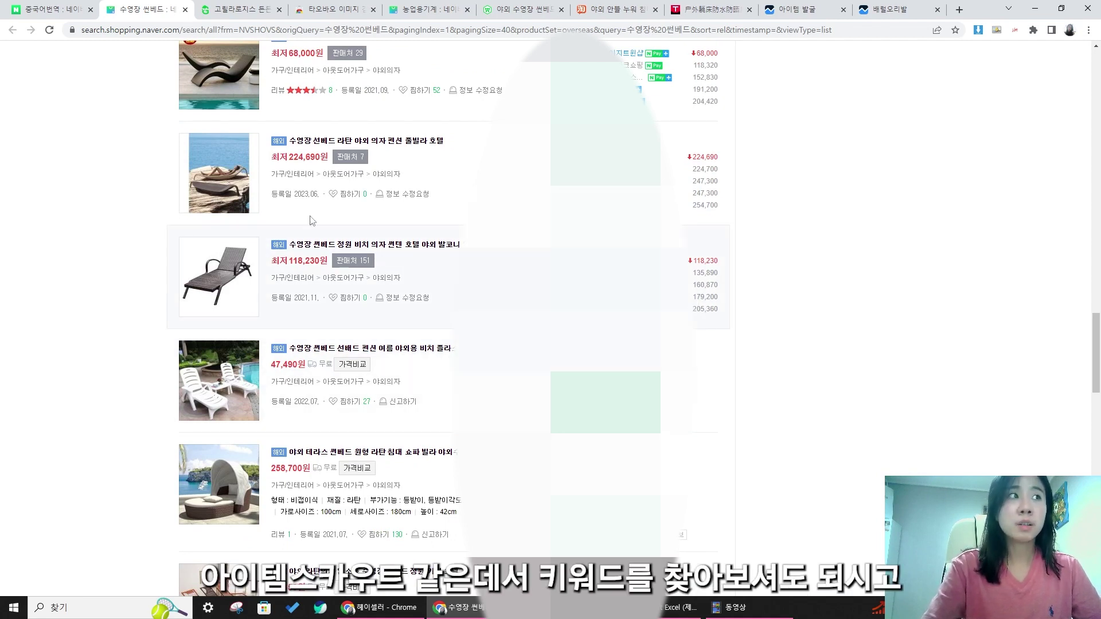
{"action": "scroll", "coordinate": [402, 291], "scroll_direction": "down", "scroll_amount": 2}
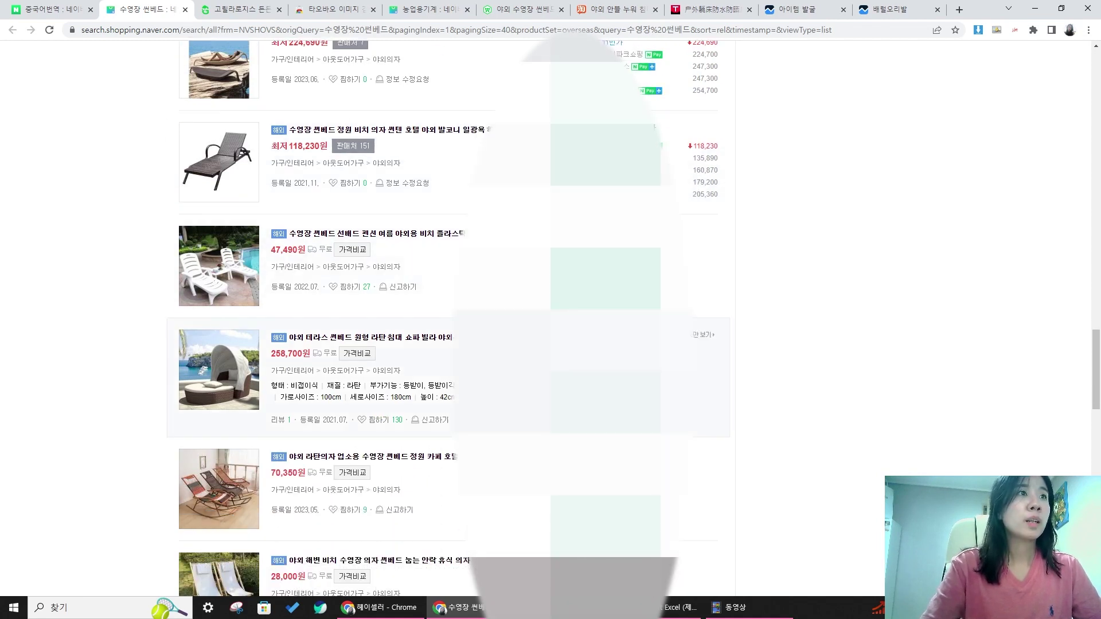
- Open a competitor's Smart Store in a new tab and browse its first page of products
{"action": "left_click", "coordinate": [620, 336]}
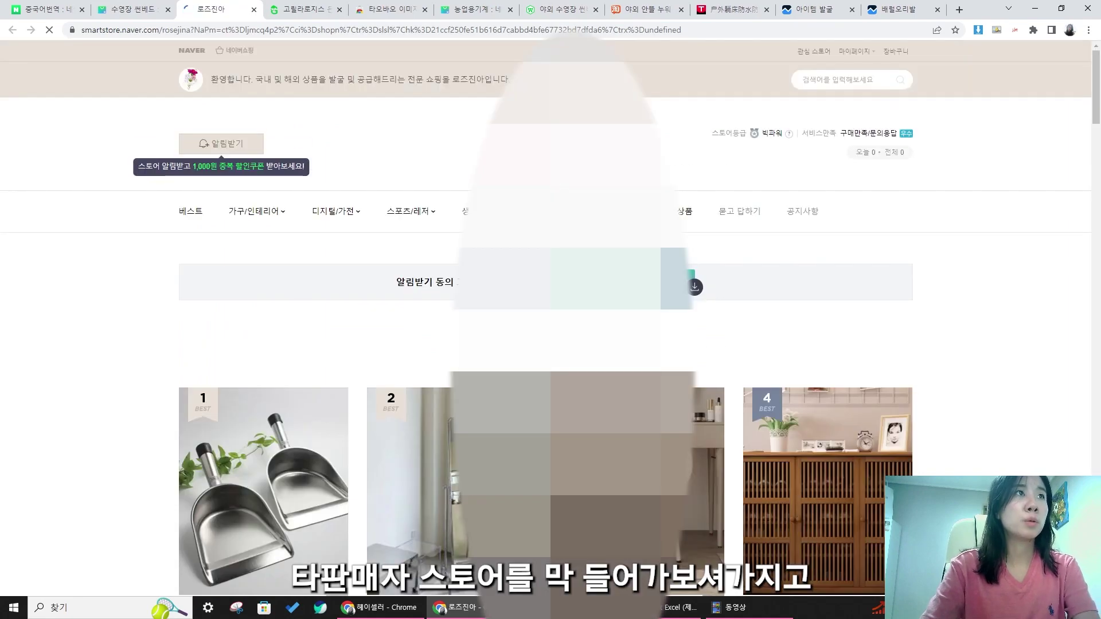
{"action": "scroll", "coordinate": [693, 219], "scroll_direction": "down", "scroll_amount": 10}
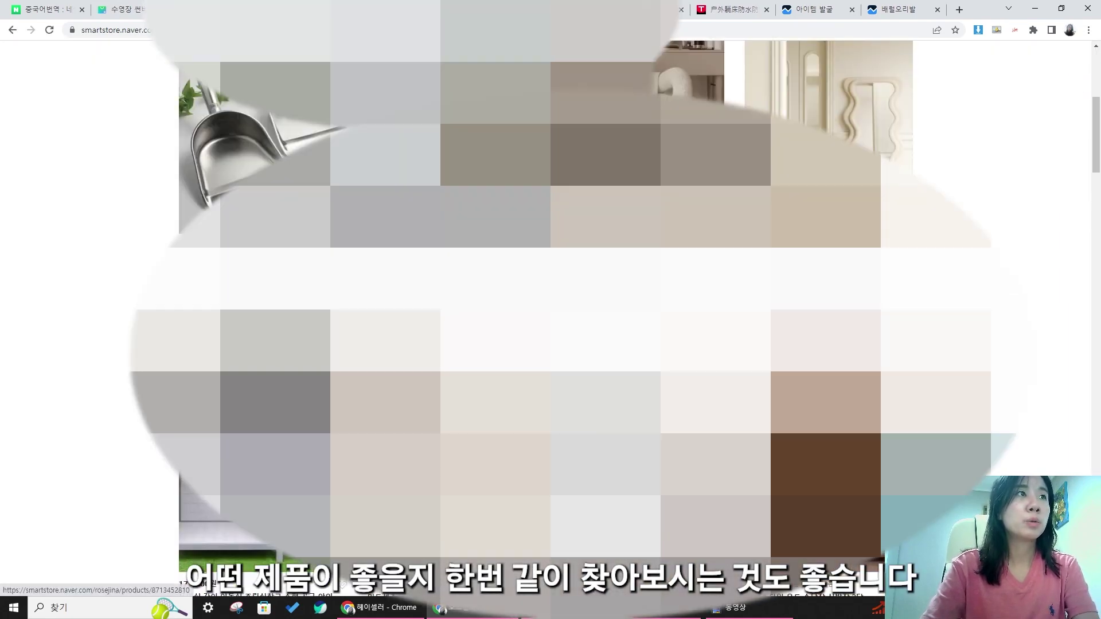
{"action": "scroll", "coordinate": [551, 321], "scroll_direction": "down", "scroll_amount": 10}
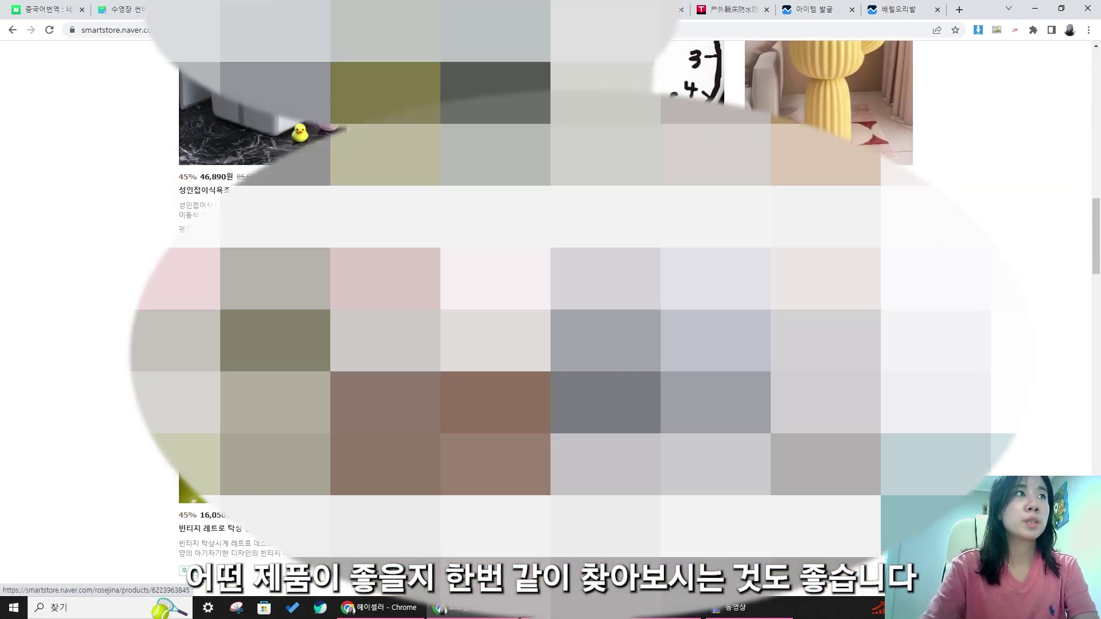
{"action": "scroll", "coordinate": [551, 322], "scroll_direction": "down", "scroll_amount": 2}
{"action": "scroll", "coordinate": [551, 321], "scroll_direction": "up", "scroll_amount": 4}
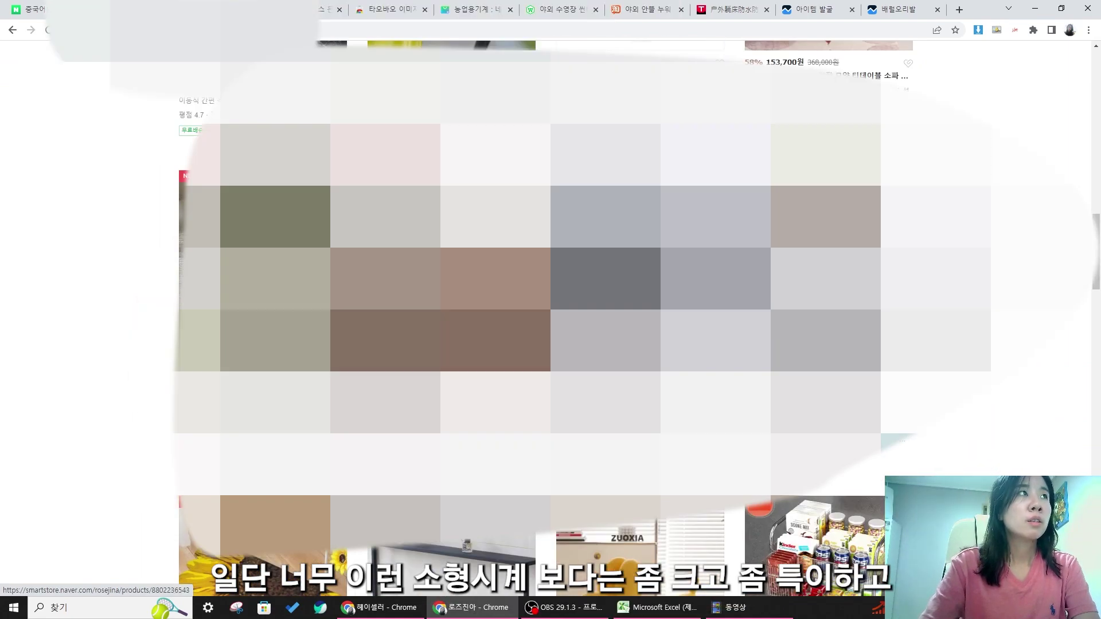
{"action": "scroll", "coordinate": [550, 321], "scroll_direction": "down", "scroll_amount": 8}
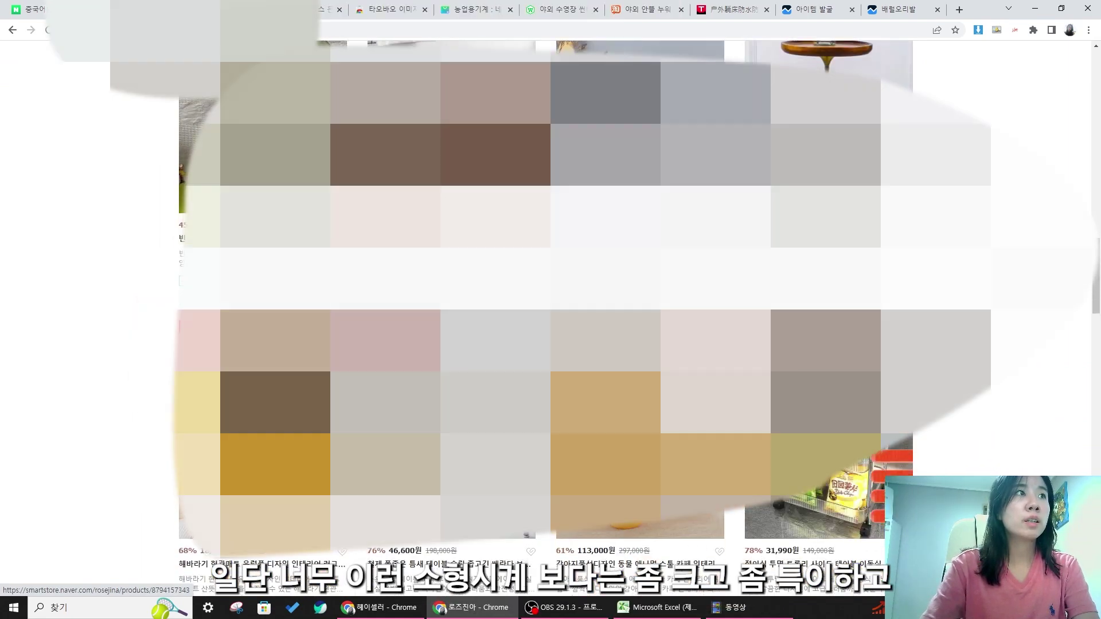
{"action": "scroll", "coordinate": [551, 322], "scroll_direction": "down", "scroll_amount": 8}
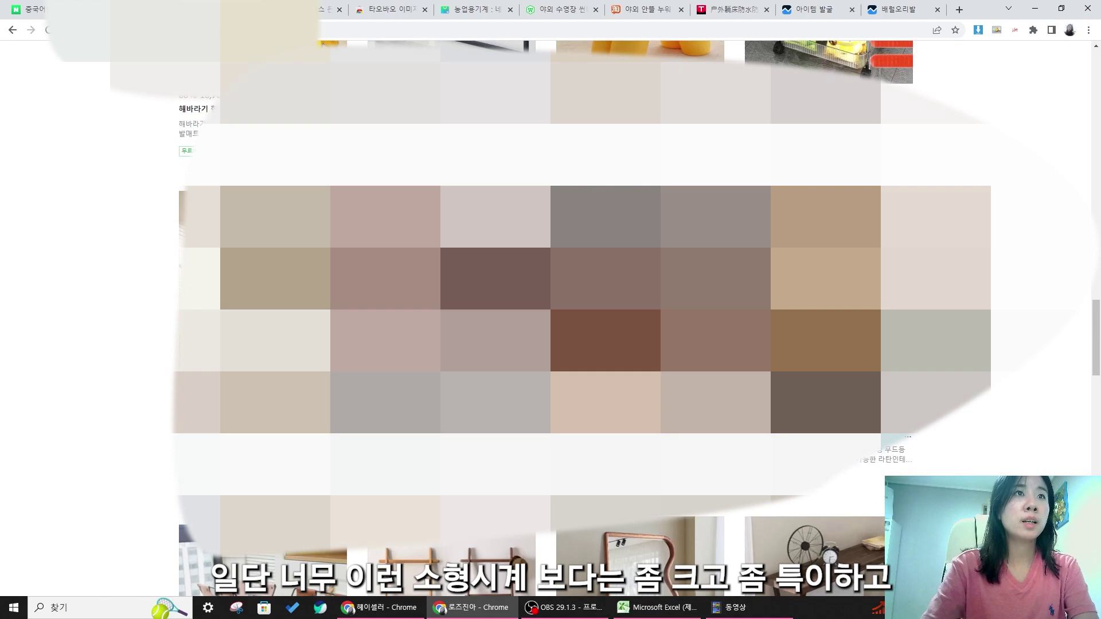
{"action": "scroll", "coordinate": [550, 321], "scroll_direction": "down", "scroll_amount": 8}
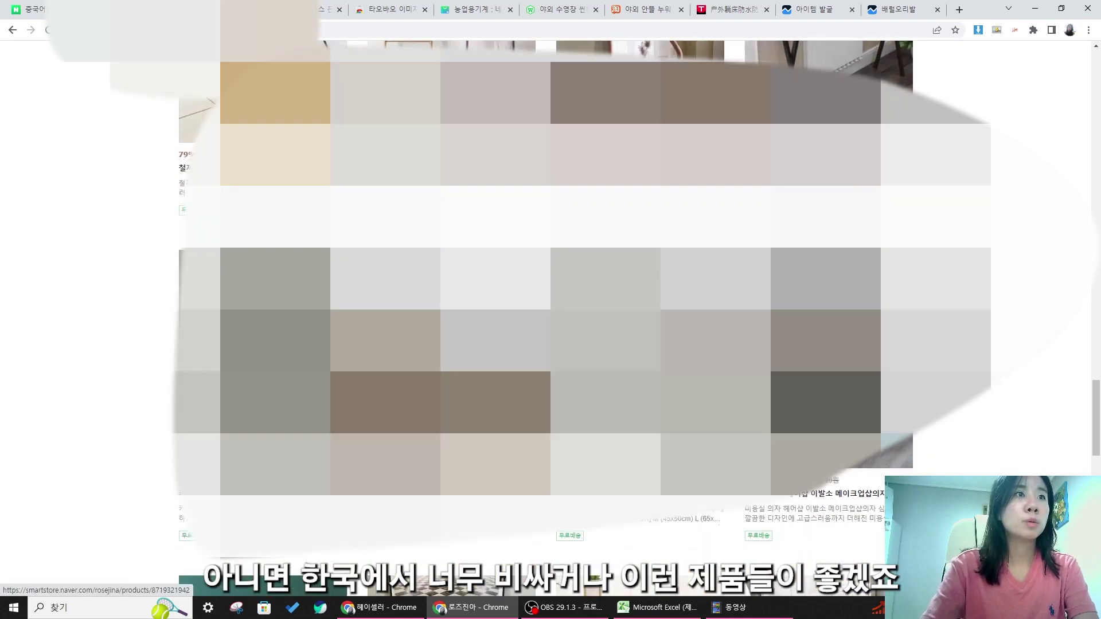
{"action": "scroll", "coordinate": [487, 447], "scroll_direction": "down", "scroll_amount": 9}
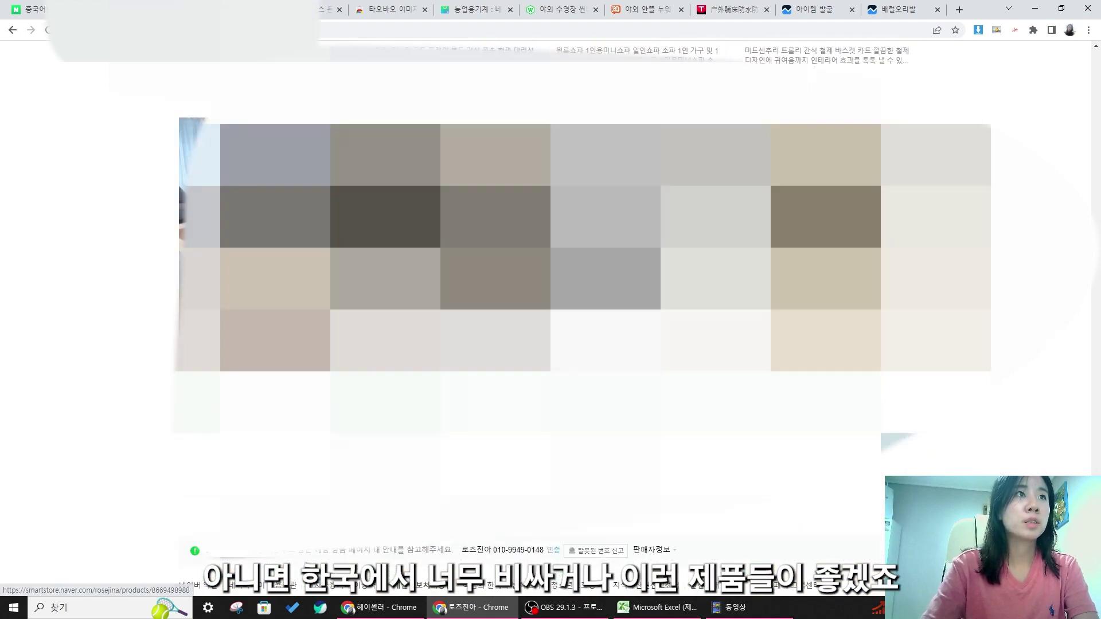
- Go to page 2 of the store's product list and scroll through its items
{"action": "left_click", "coordinate": [464, 451]}
{"action": "scroll", "coordinate": [551, 321], "scroll_direction": "down", "scroll_amount": 10}
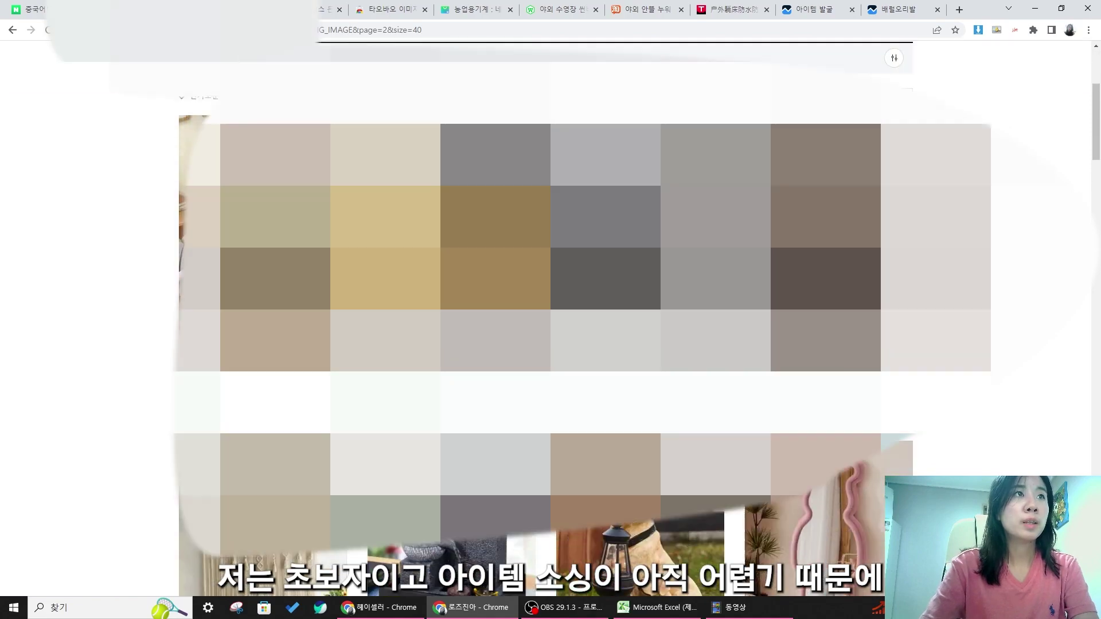
{"action": "scroll", "coordinate": [551, 321], "scroll_direction": "down", "scroll_amount": 10}
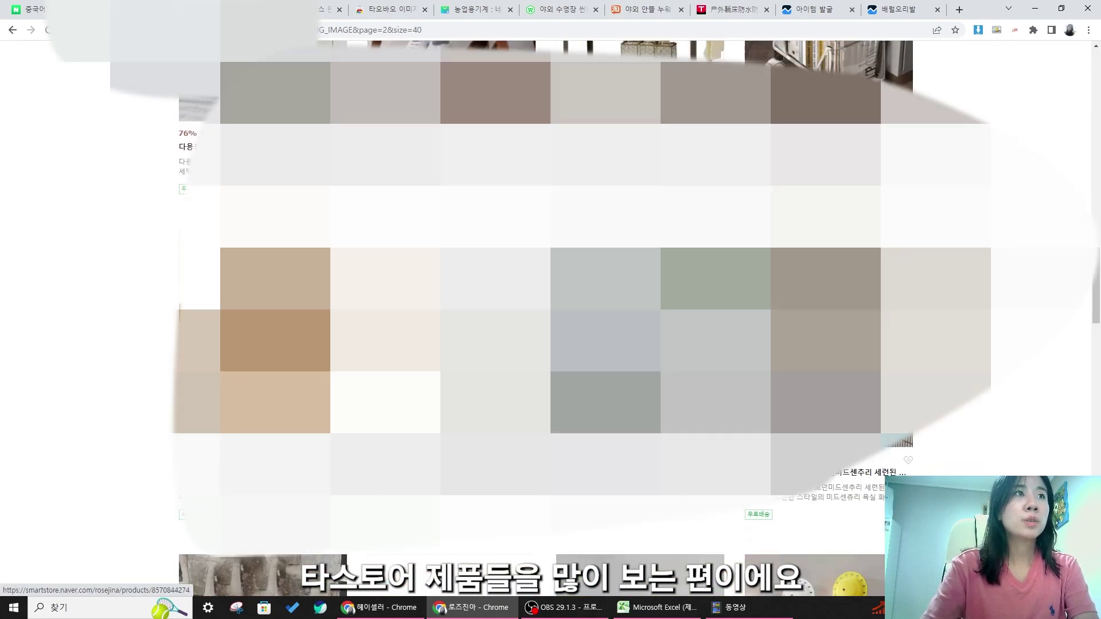
{"action": "scroll", "coordinate": [551, 321], "scroll_direction": "down", "scroll_amount": 3}
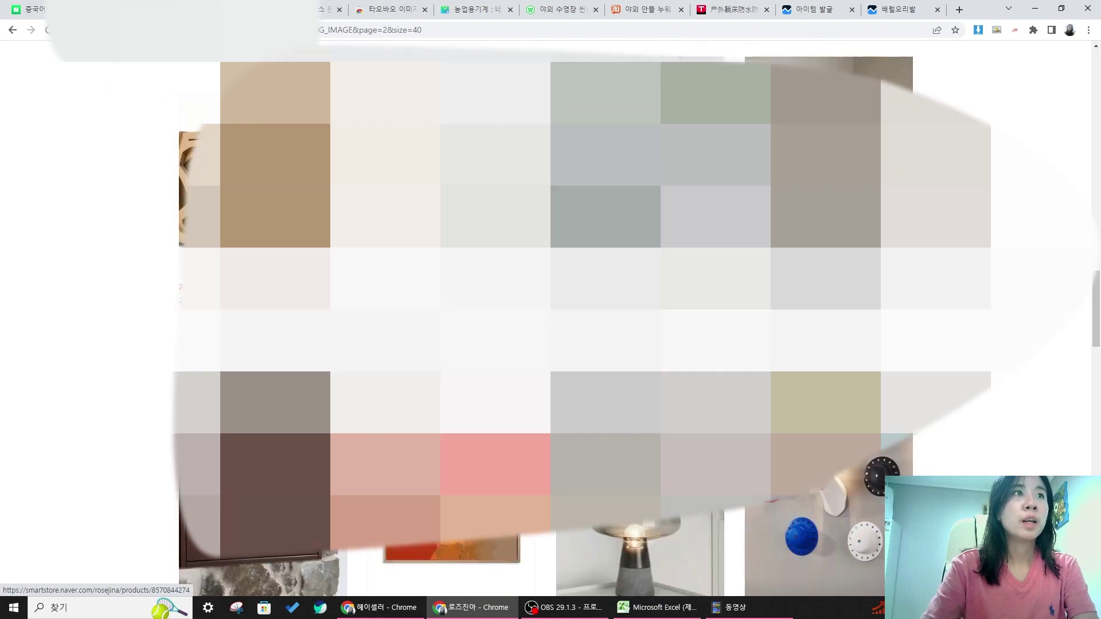
{"action": "scroll", "coordinate": [551, 321], "scroll_direction": "down", "scroll_amount": 10}
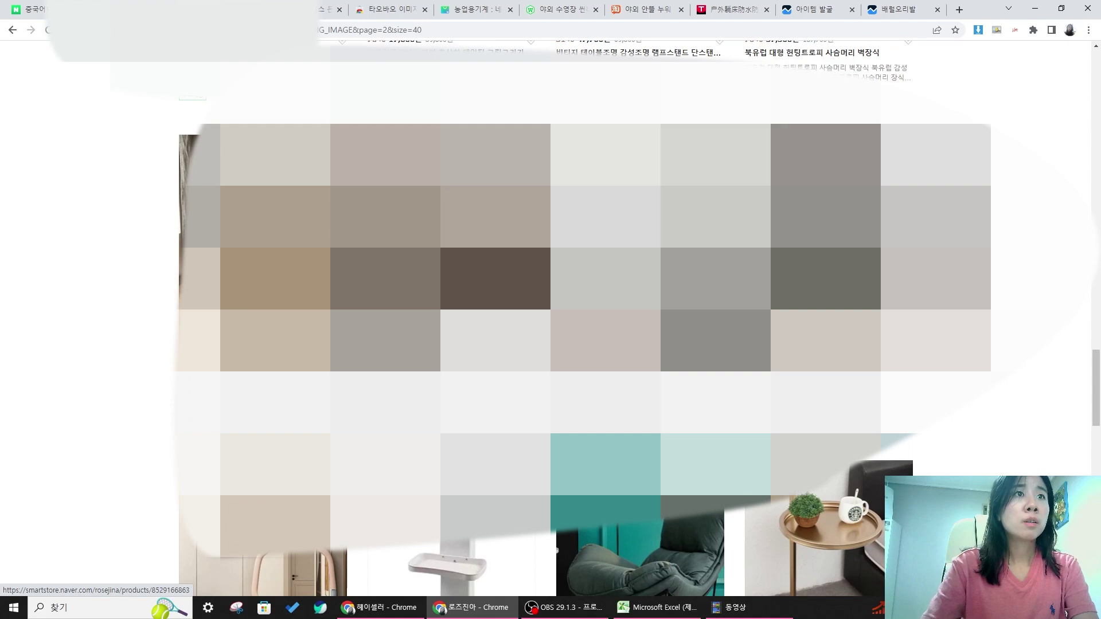
{"action": "scroll", "coordinate": [551, 322], "scroll_direction": "down", "scroll_amount": 3}
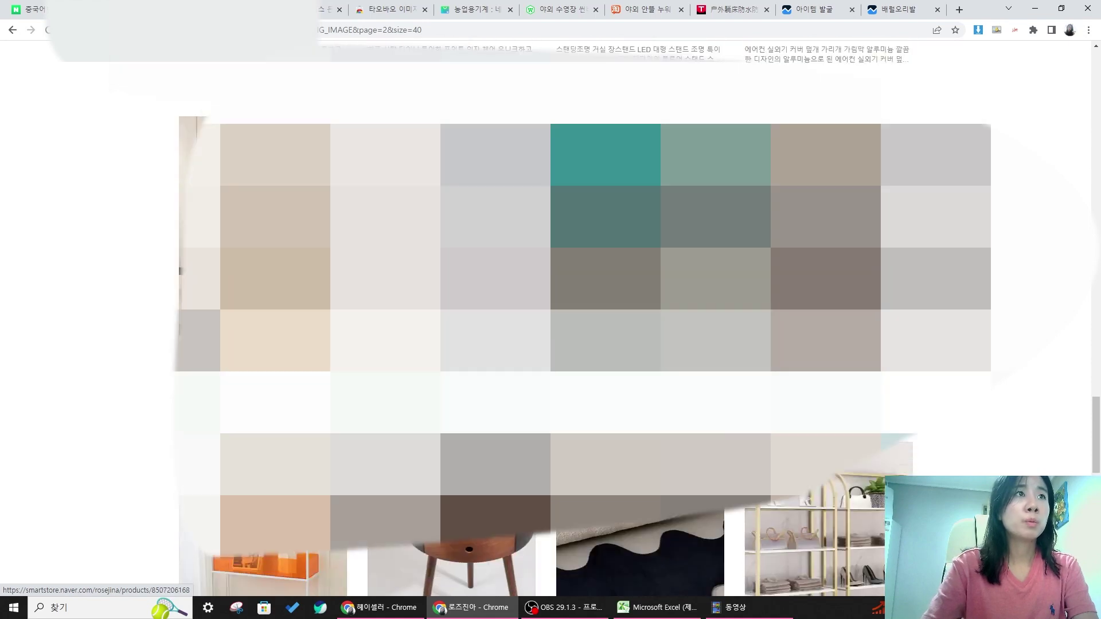
{"action": "scroll", "coordinate": [550, 321], "scroll_direction": "down", "scroll_amount": 10}
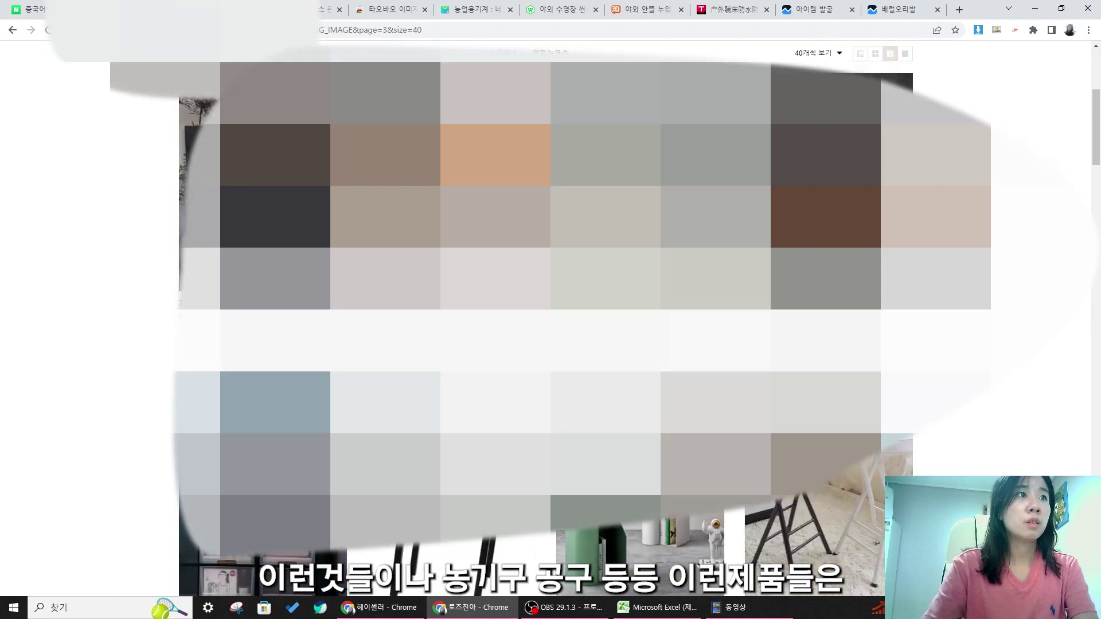
{"action": "scroll", "coordinate": [550, 321], "scroll_direction": "down", "scroll_amount": 10}
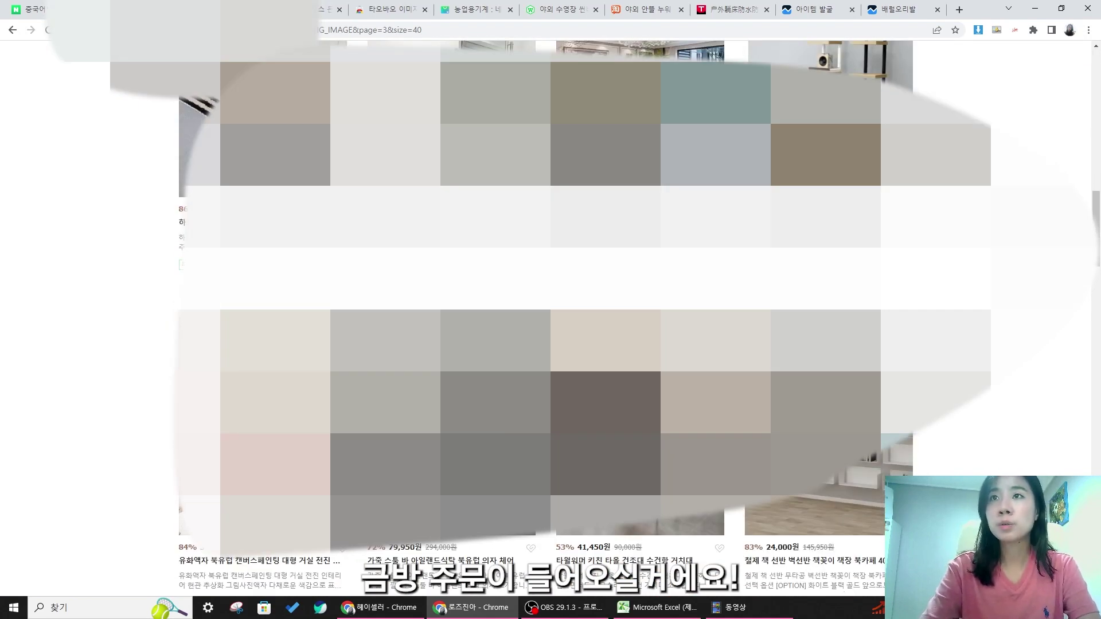
{"action": "scroll", "coordinate": [551, 321], "scroll_direction": "down", "scroll_amount": 5}
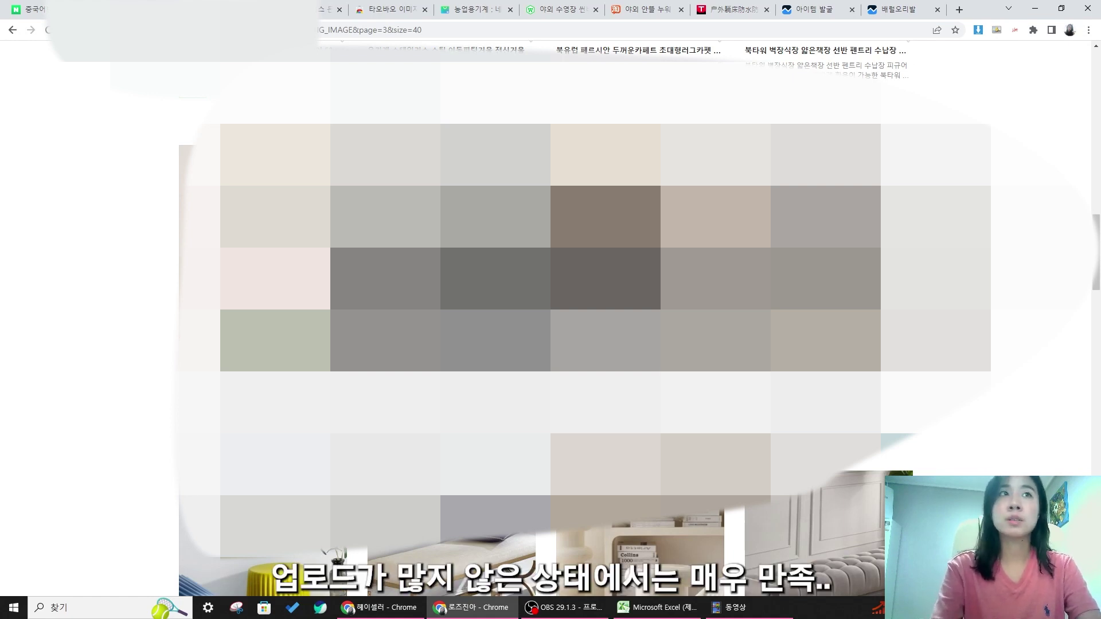
- Scroll through the store's listings to the picture frames, 26,720원 wall clock and animal stools
{"action": "scroll", "coordinate": [551, 321], "scroll_direction": "down", "scroll_amount": 8}
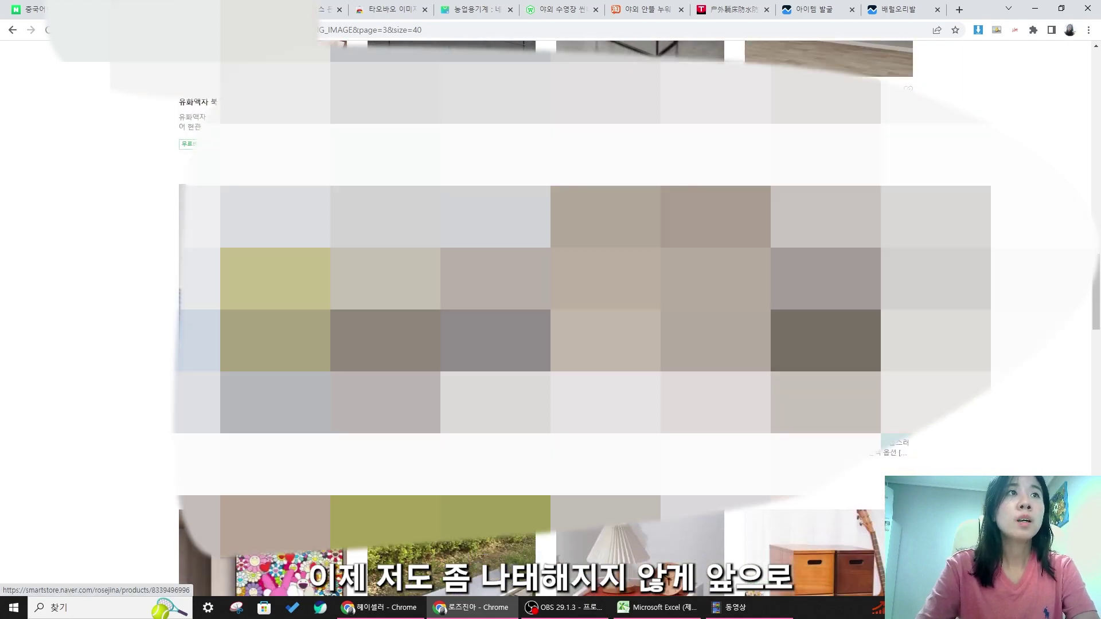
{"action": "scroll", "coordinate": [551, 321], "scroll_direction": "down", "scroll_amount": 10}
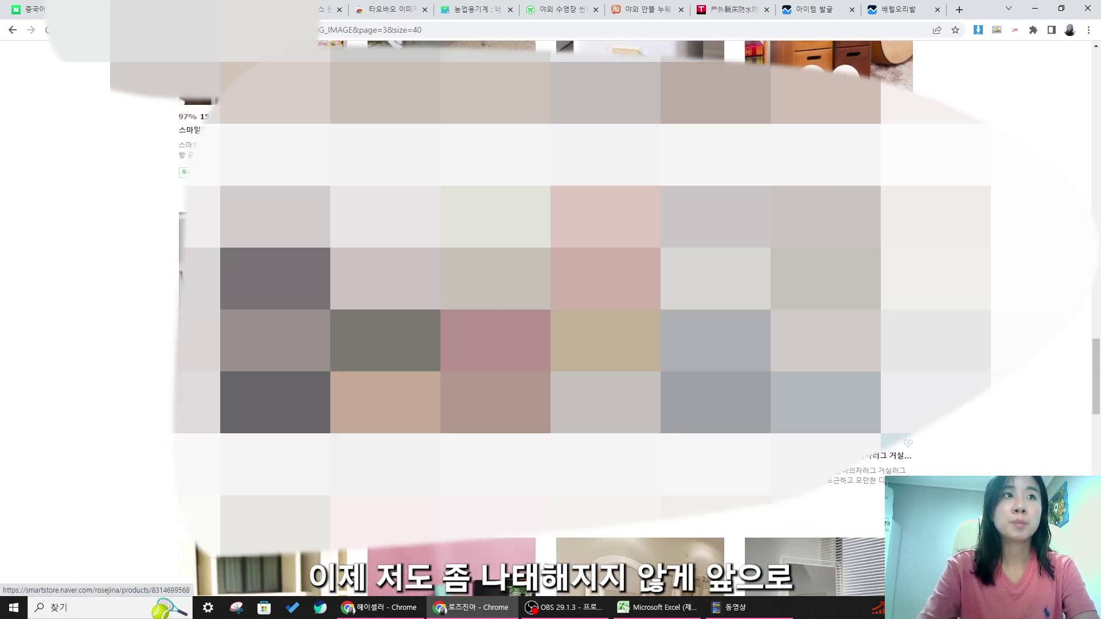
{"action": "scroll", "coordinate": [551, 321], "scroll_direction": "down", "scroll_amount": 2}
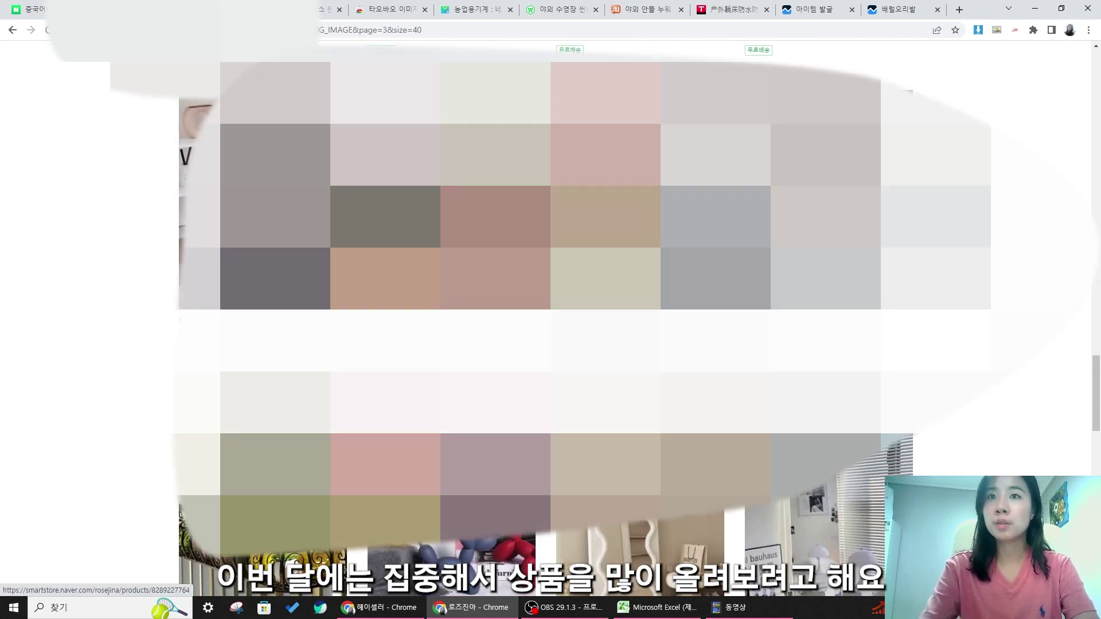
{"action": "scroll", "coordinate": [550, 321], "scroll_direction": "down", "scroll_amount": 8}
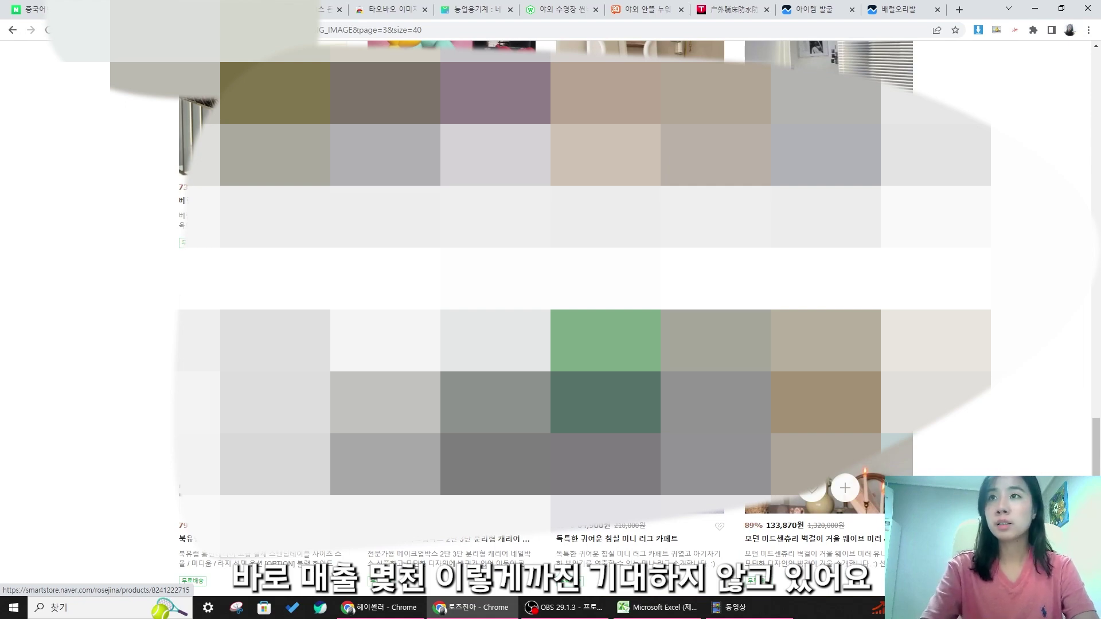
{"action": "scroll", "coordinate": [550, 321], "scroll_direction": "down", "scroll_amount": 6}
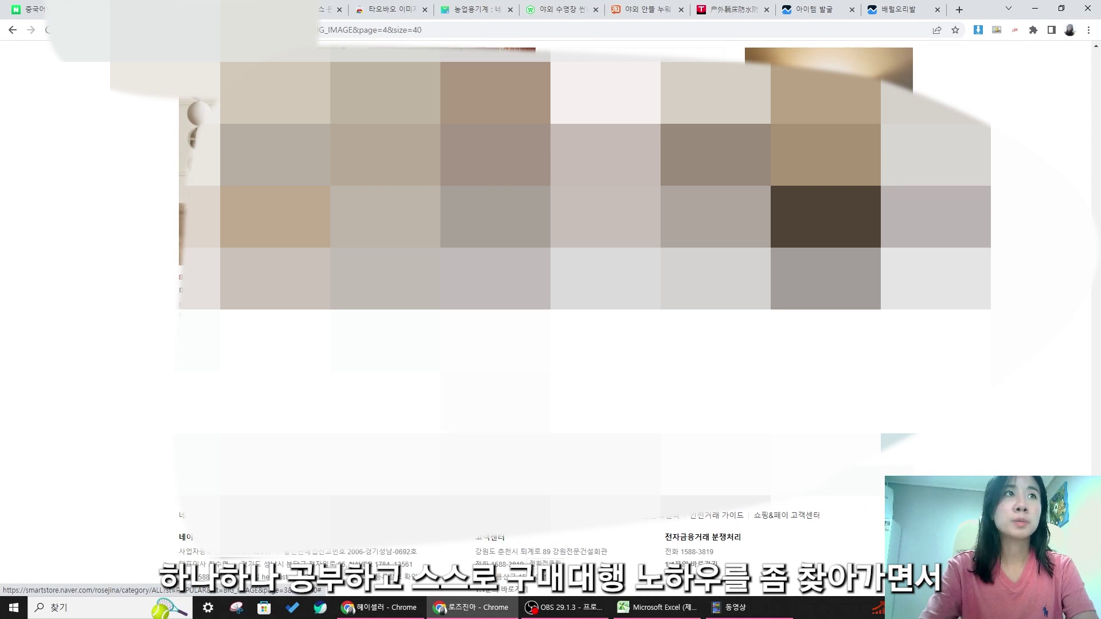
{"action": "scroll", "coordinate": [545, 390], "scroll_direction": "down", "scroll_amount": 2}
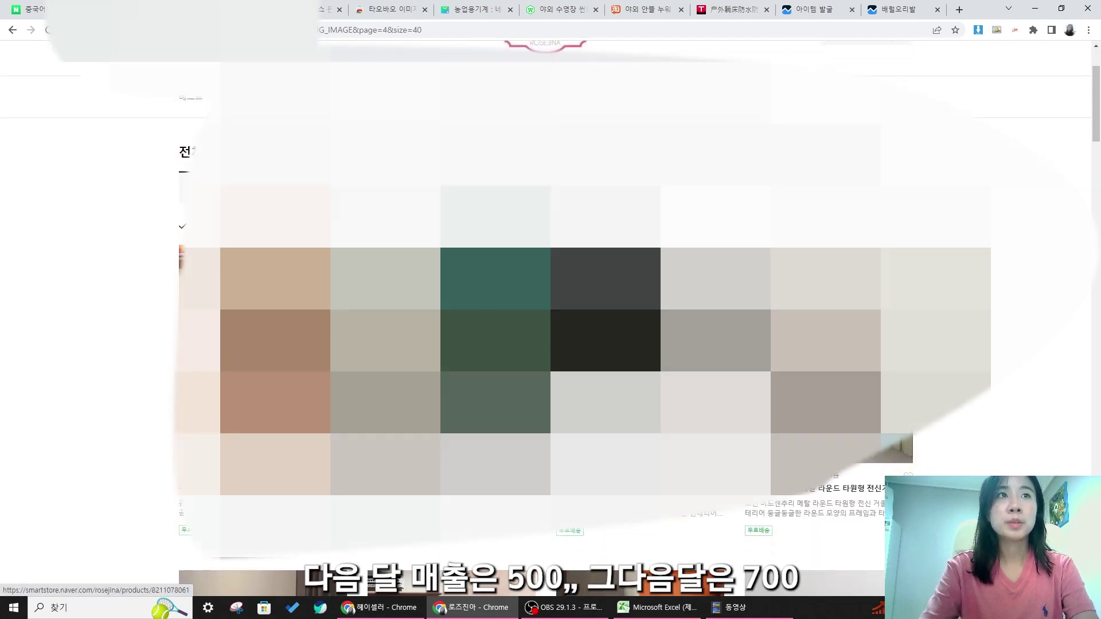
{"action": "scroll", "coordinate": [640, 516], "scroll_direction": "down", "scroll_amount": 4}
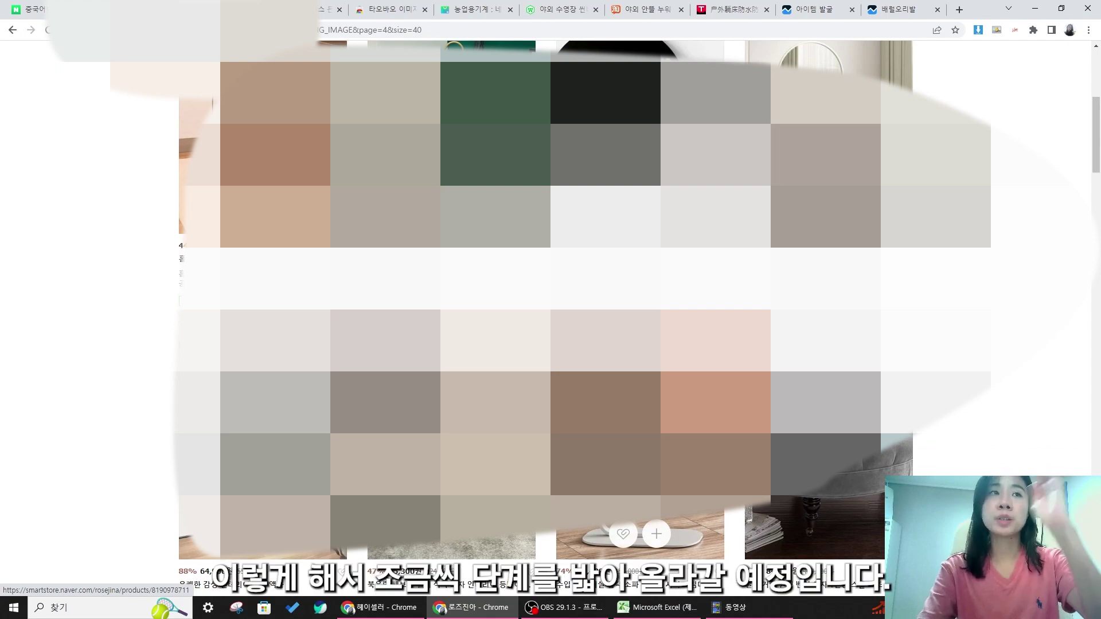
{"action": "scroll", "coordinate": [639, 516], "scroll_direction": "down", "scroll_amount": 8}
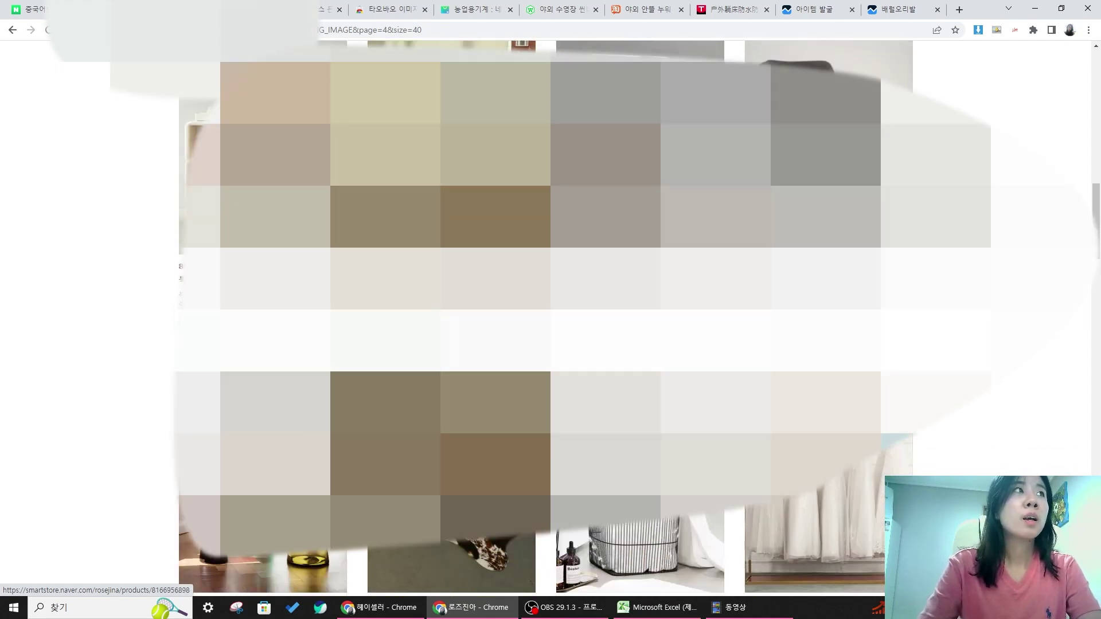
{"action": "scroll", "coordinate": [640, 516], "scroll_direction": "down", "scroll_amount": 5}
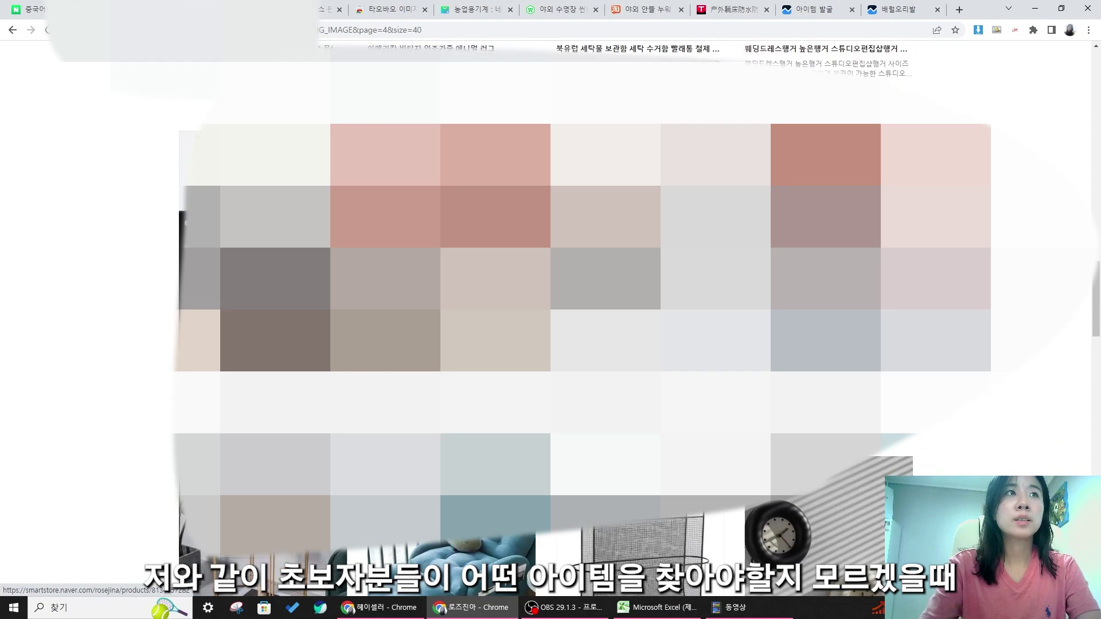
{"action": "scroll", "coordinate": [640, 516], "scroll_direction": "down", "scroll_amount": 5}
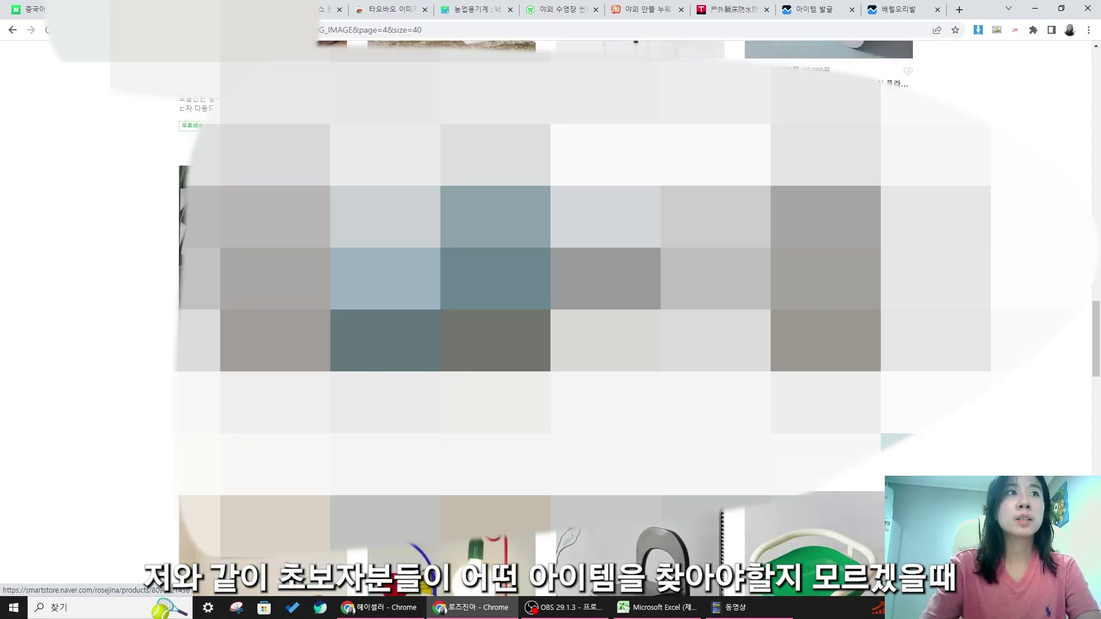
{"action": "scroll", "coordinate": [640, 516], "scroll_direction": "down", "scroll_amount": 5}
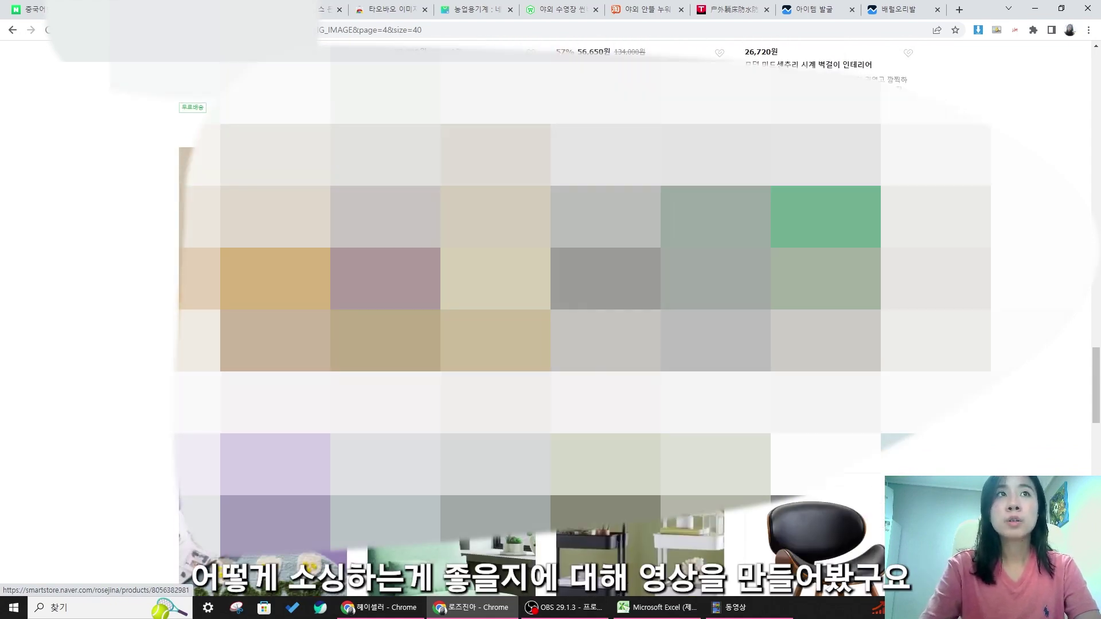
{"action": "scroll", "coordinate": [640, 516], "scroll_direction": "down", "scroll_amount": 8}
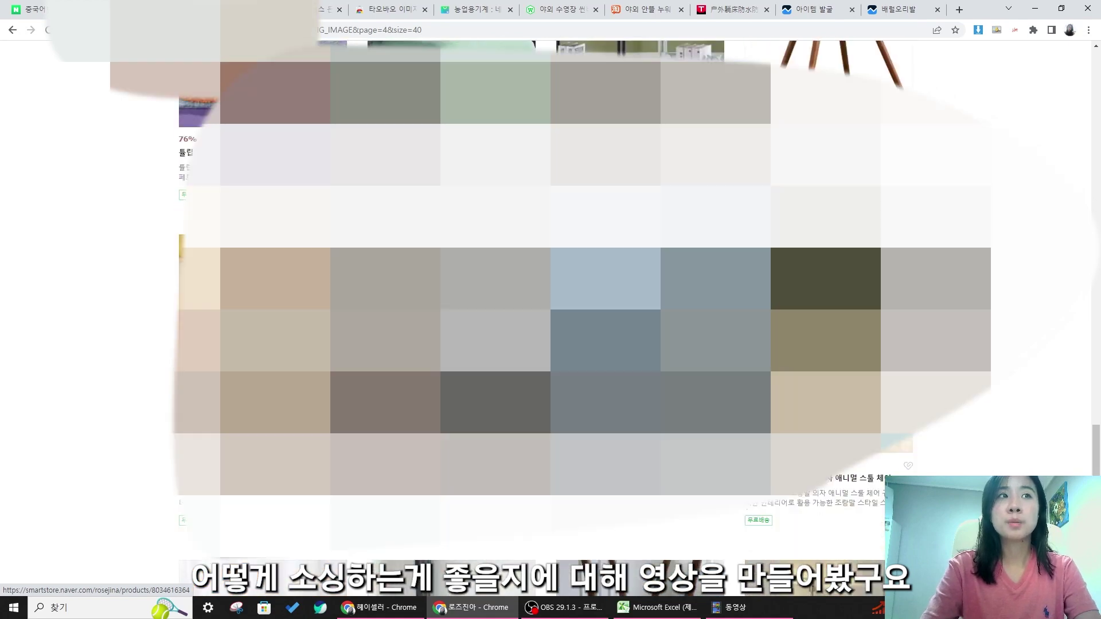